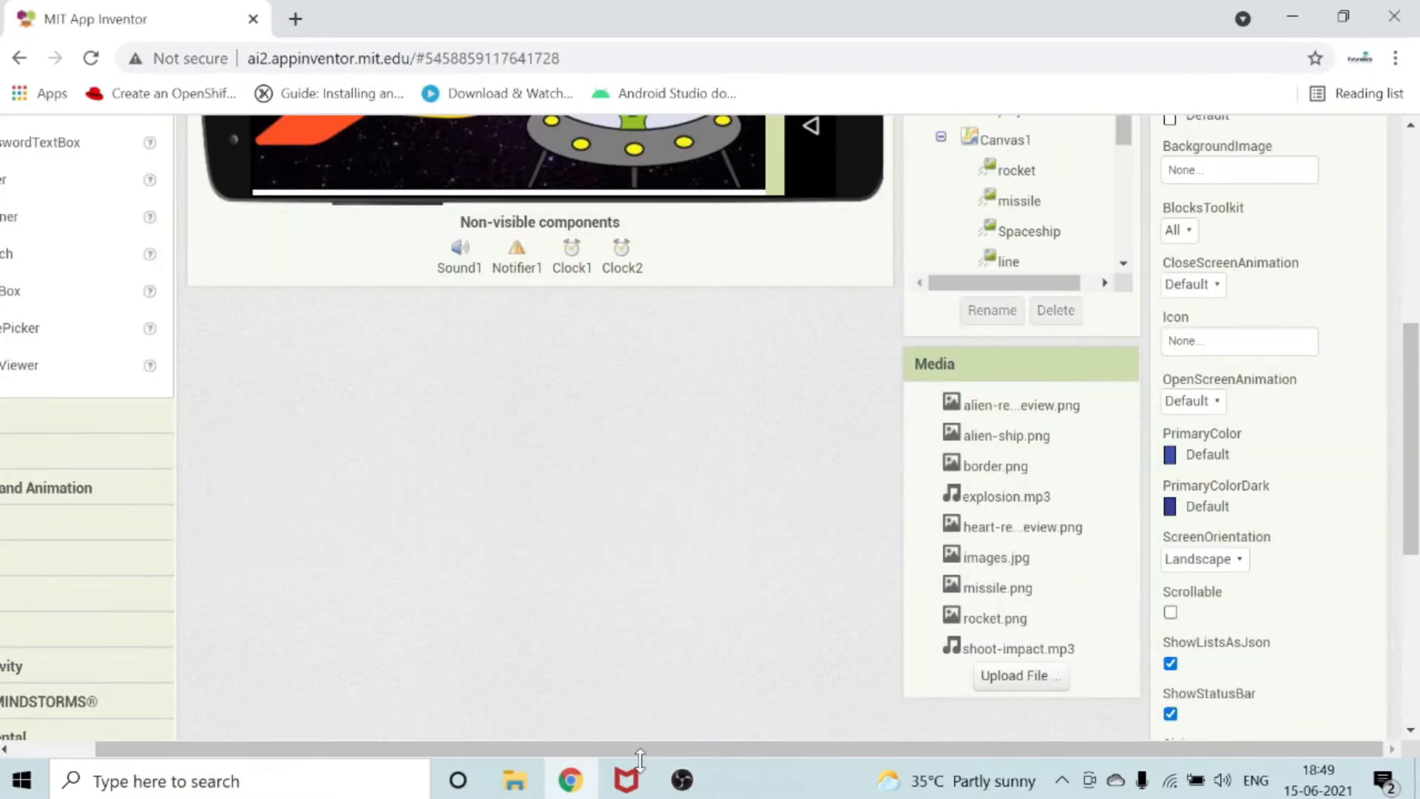
# Build the SPACE IMPACT project as an .apk file and save it to the computer.
pyautogui.scroll(-4, 1024, 728)
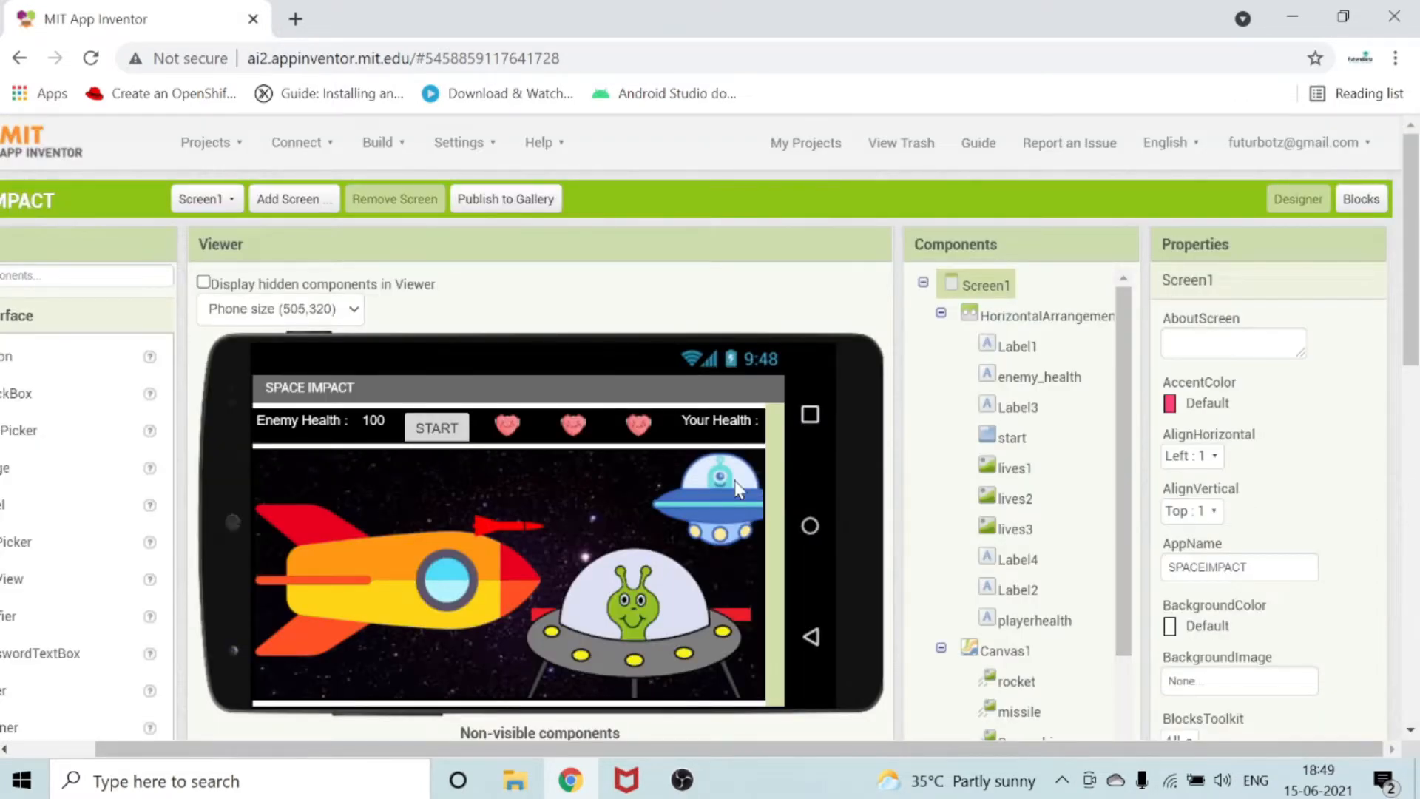
pyautogui.click(382, 143)
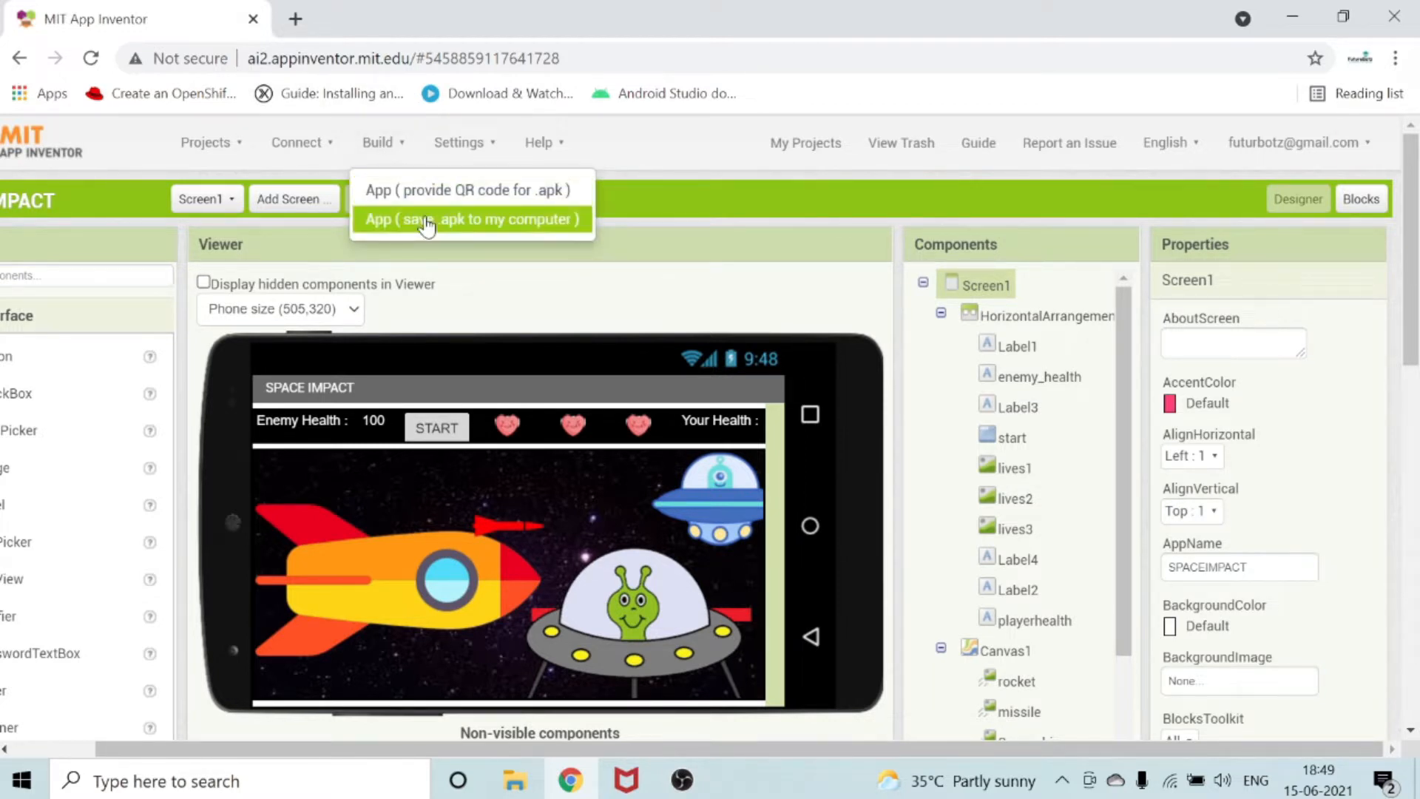
pyautogui.click(427, 222)
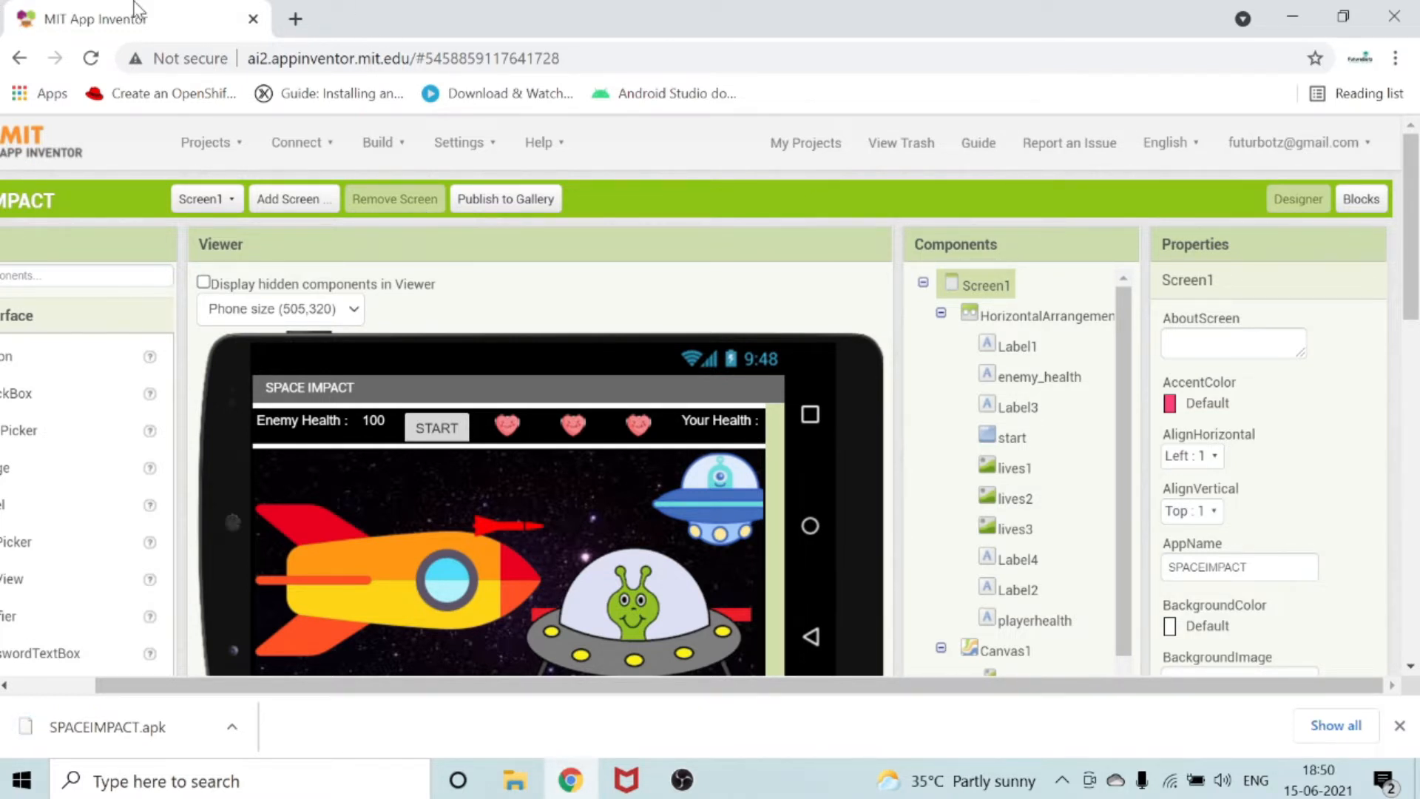
# Open developer.android.com in a new browser tab and launch the Play Console from it.
pyautogui.click(290, 18)
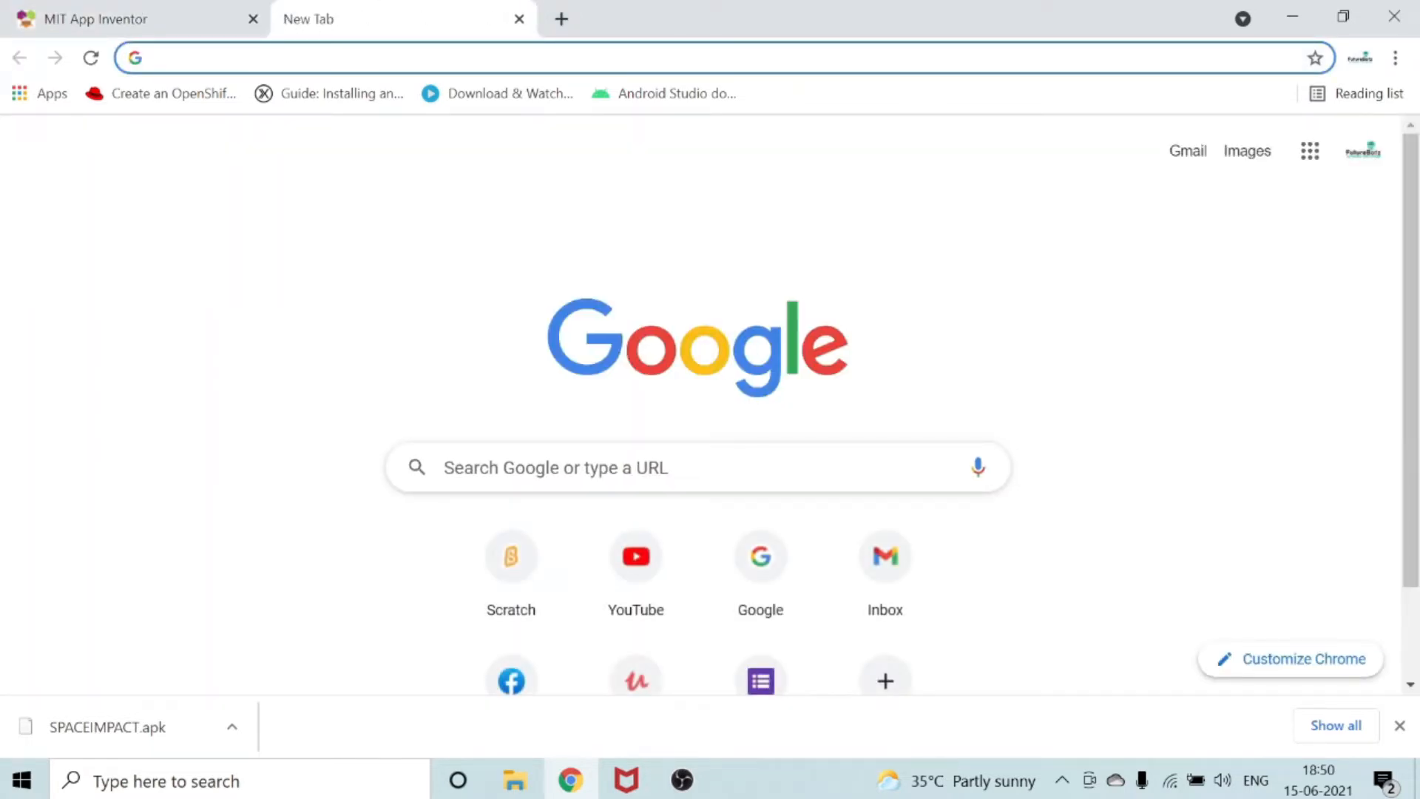
pyautogui.write('de')
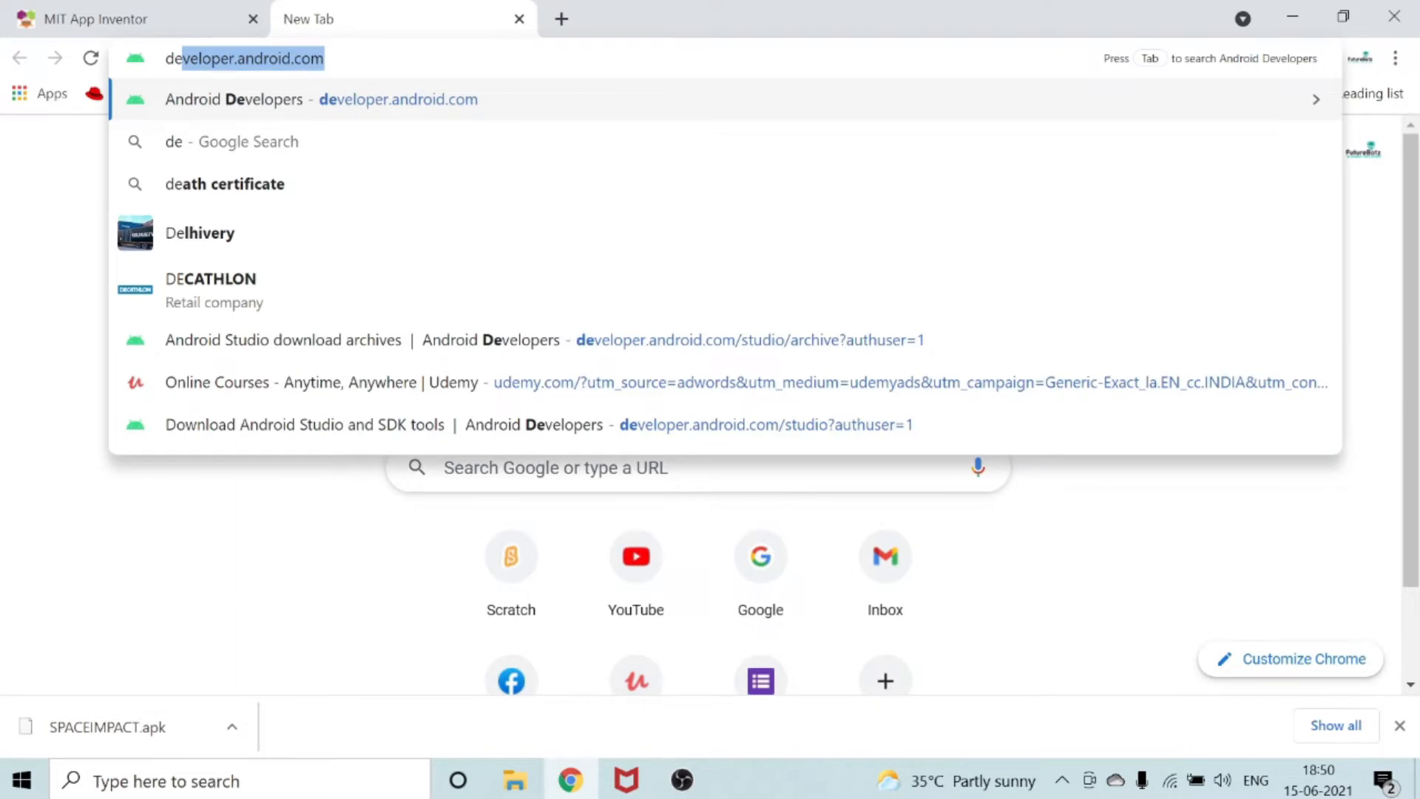
pyautogui.click(396, 104)
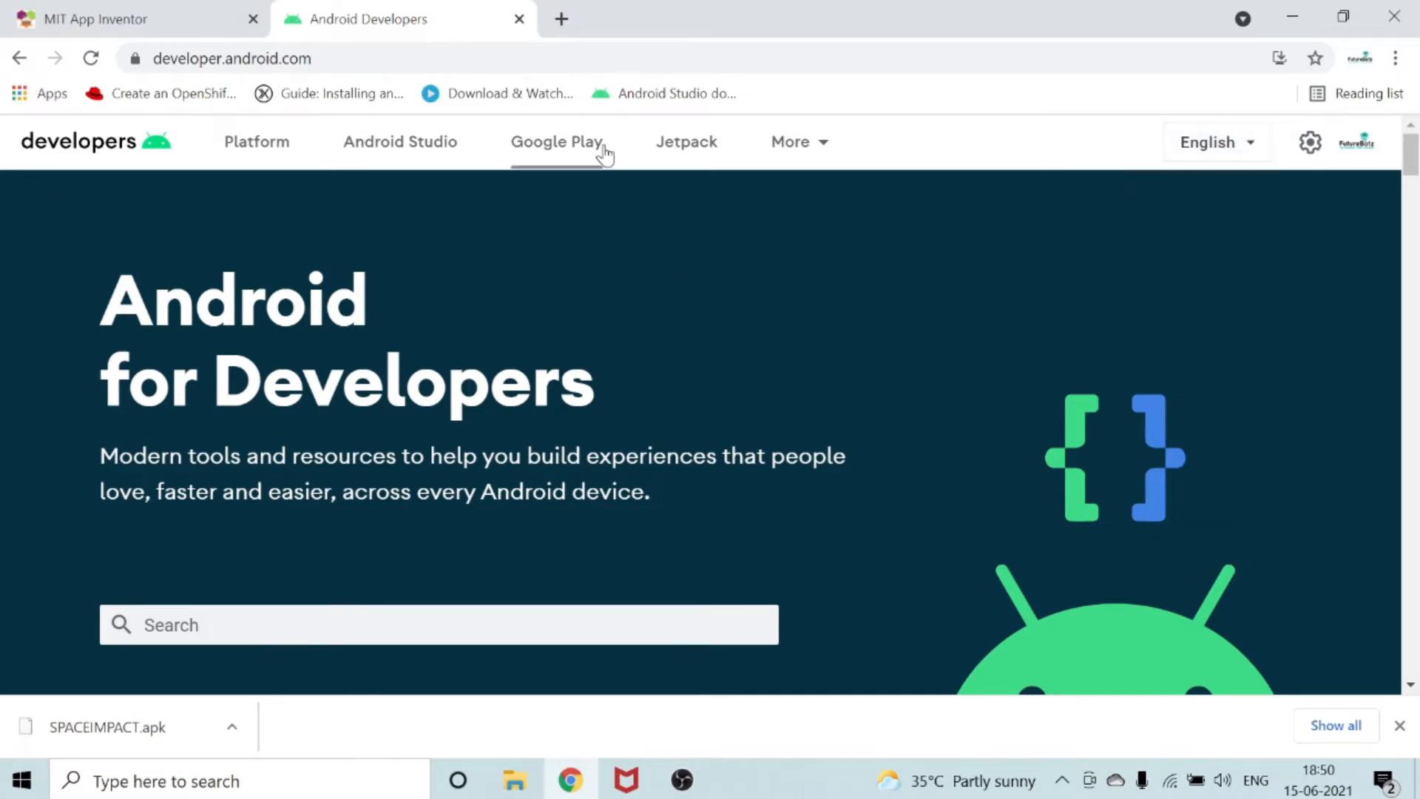
pyautogui.scroll(-6, 584, 276)
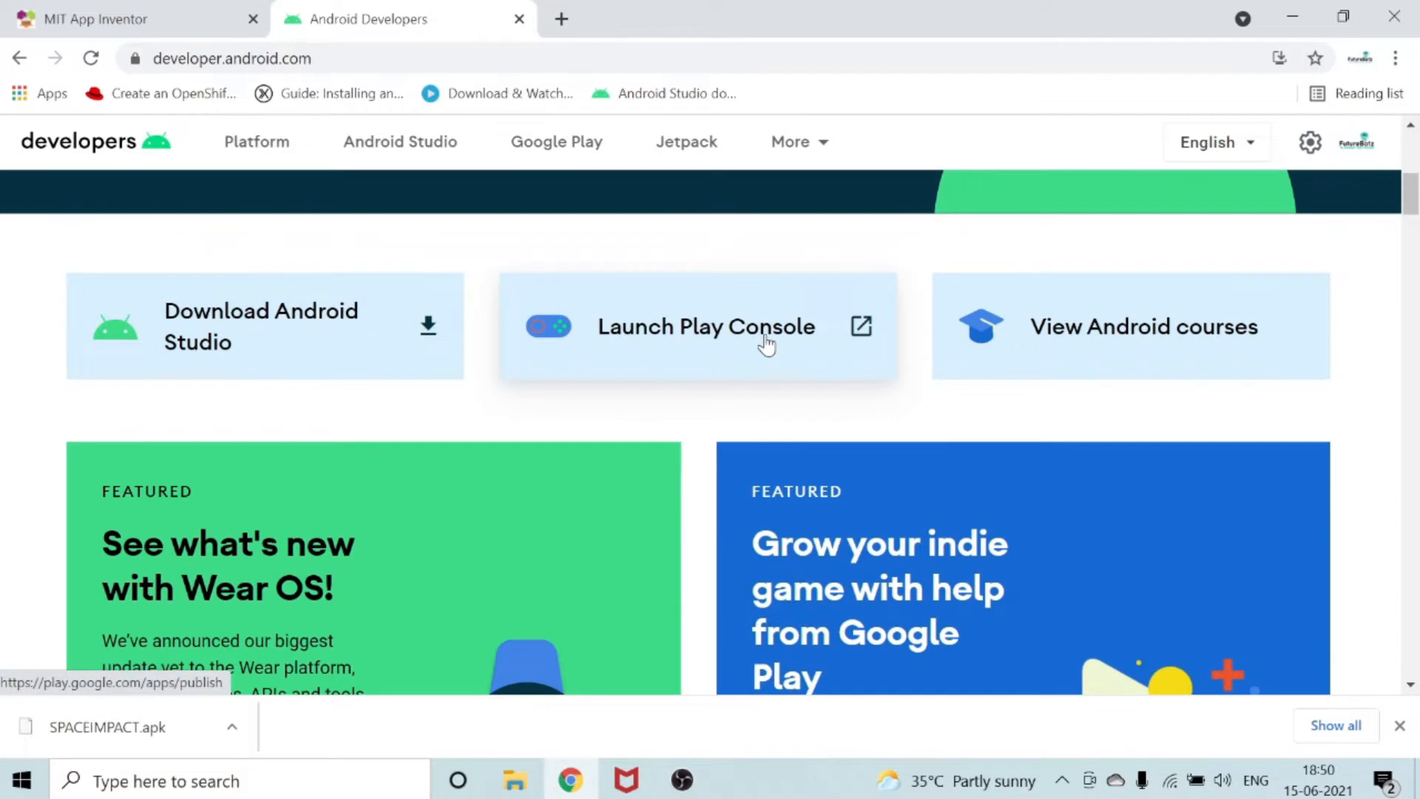
pyautogui.click(766, 344)
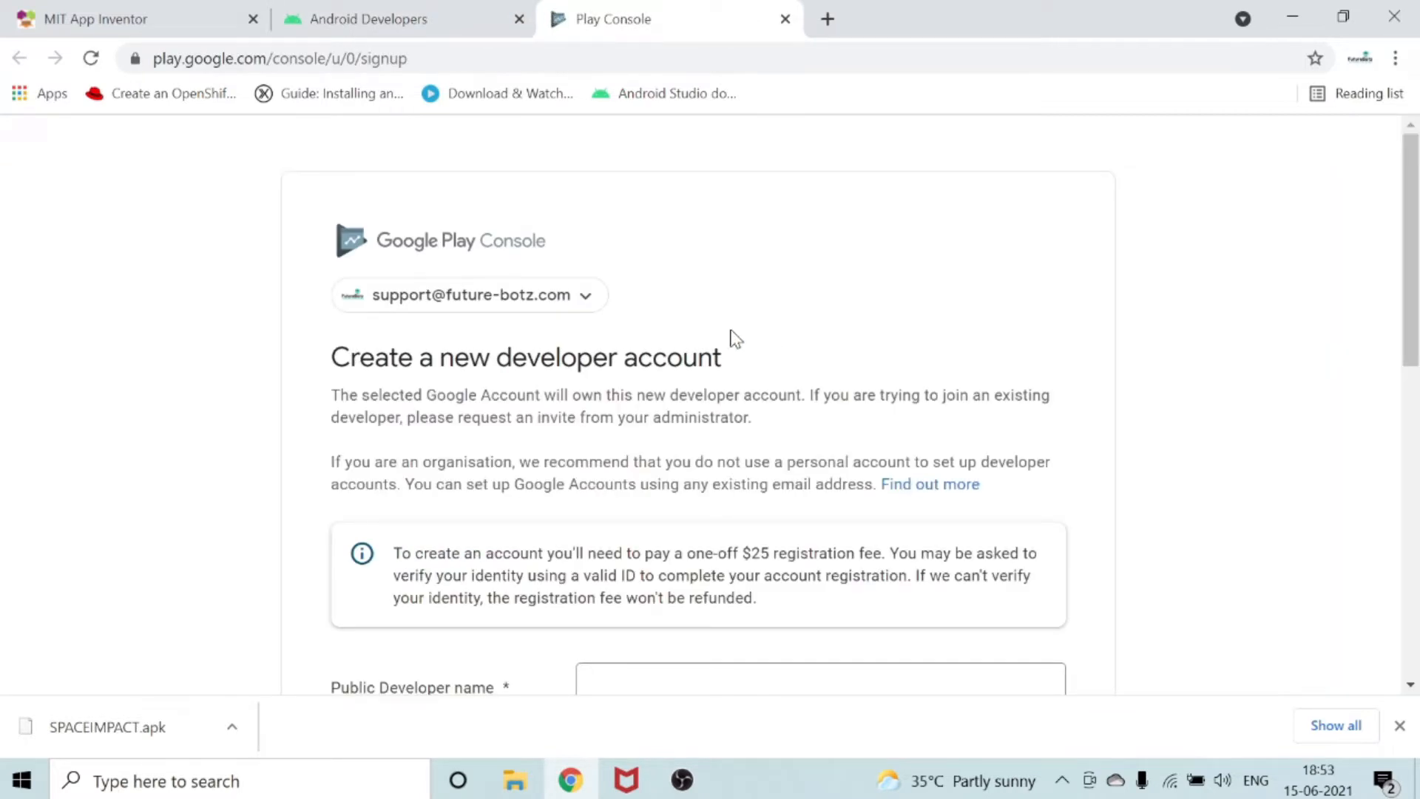
# Enter the public developer name in the new developer account form.
pyautogui.scroll(-3, 285, 484)
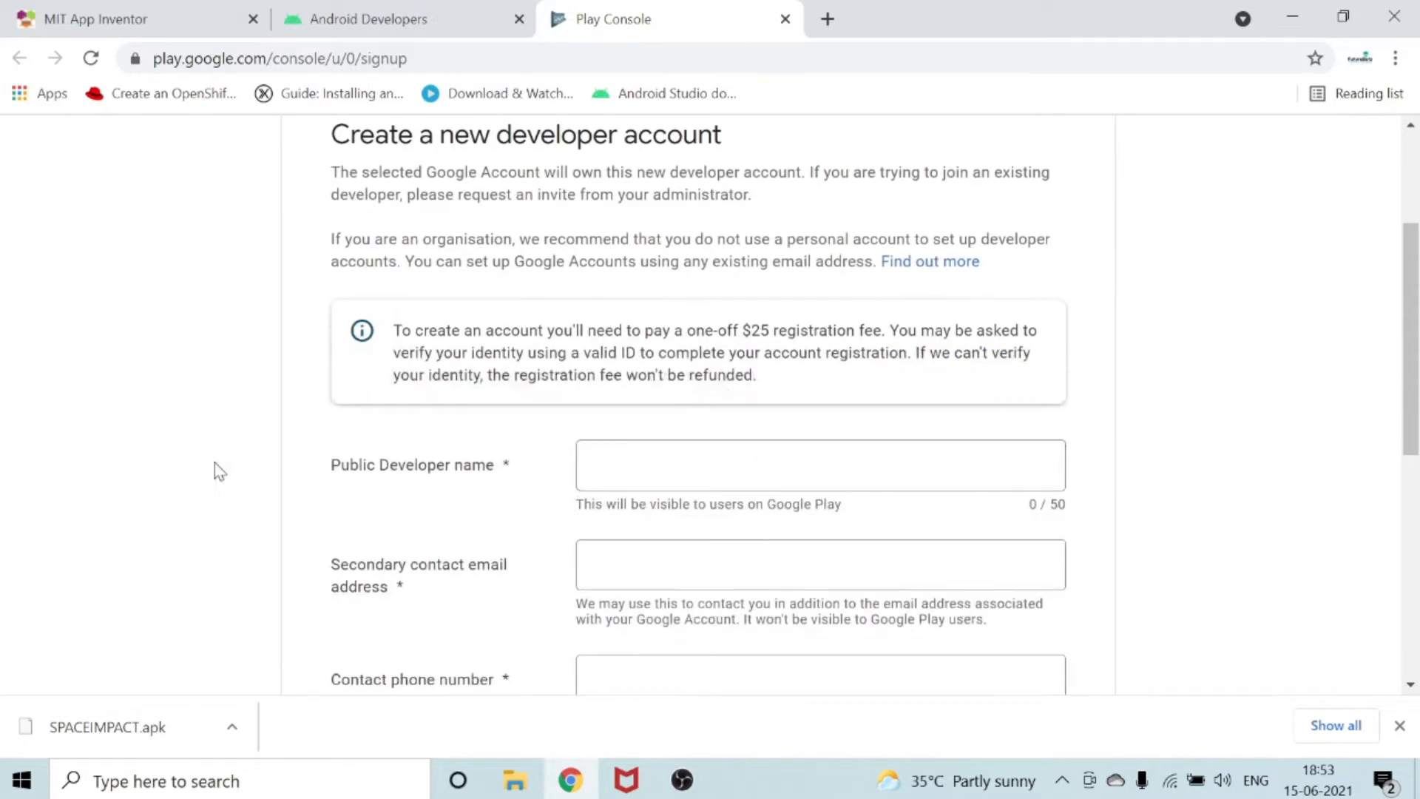
pyautogui.click(821, 465)
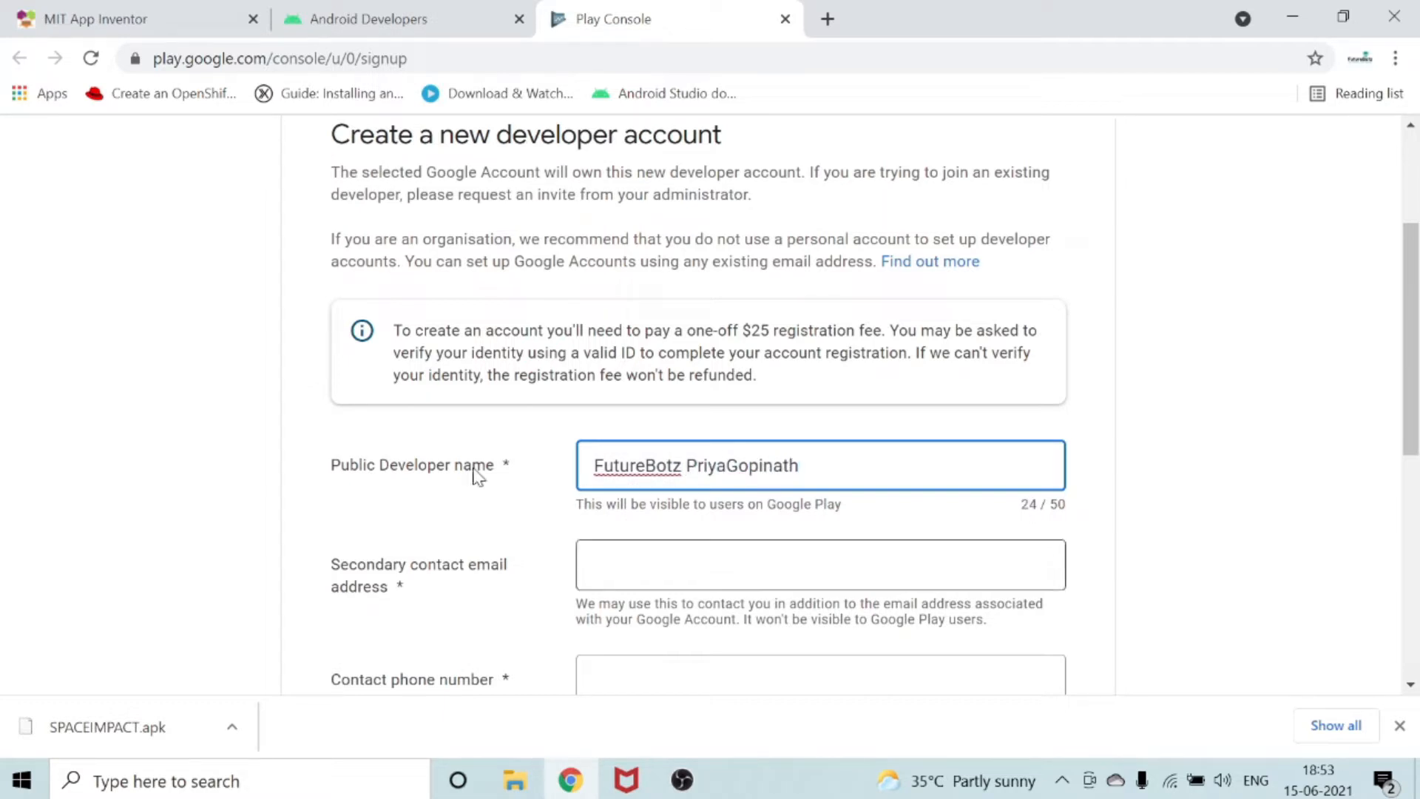
# Fill in the secondary contact email address for the developer account.
pyautogui.scroll(-2, 735, 429)
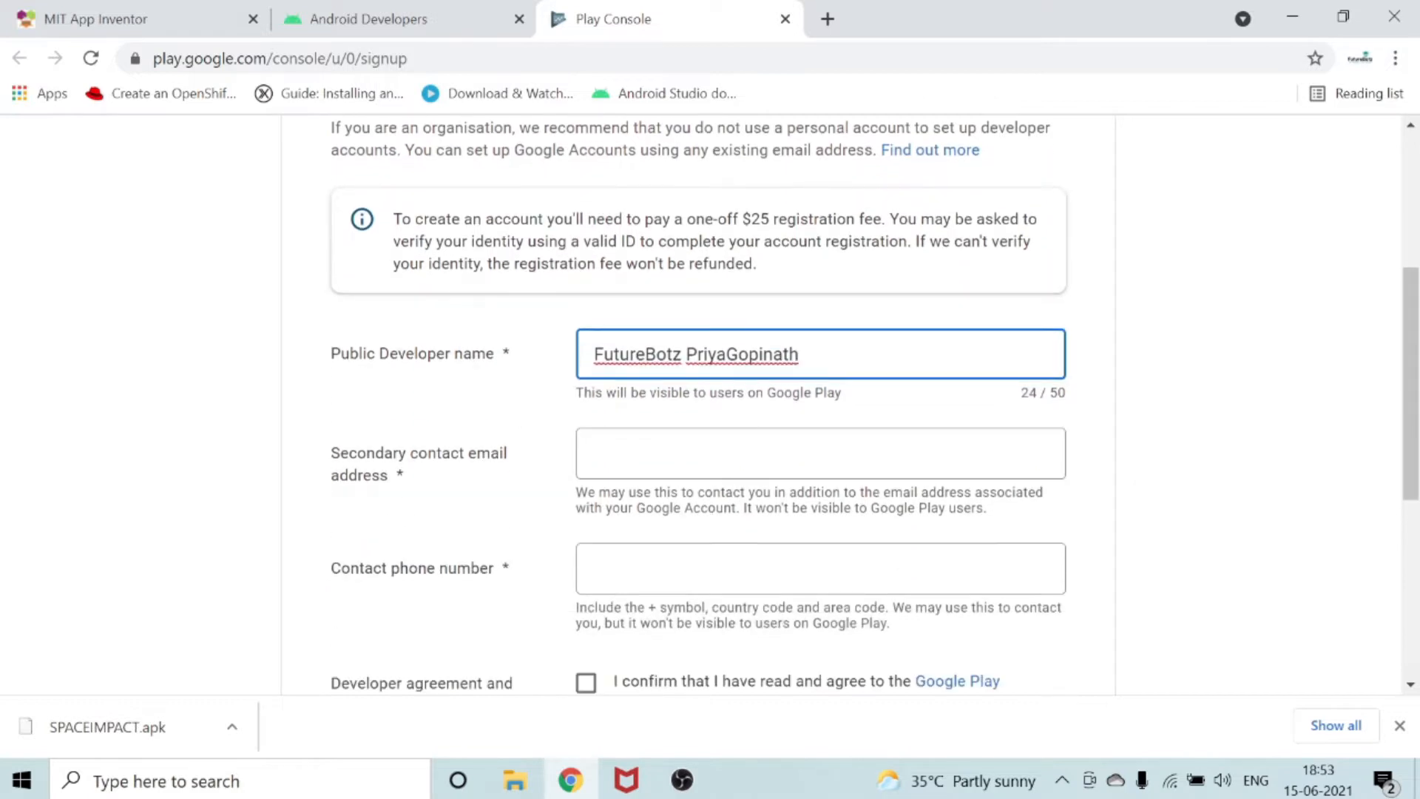
pyautogui.click(732, 436)
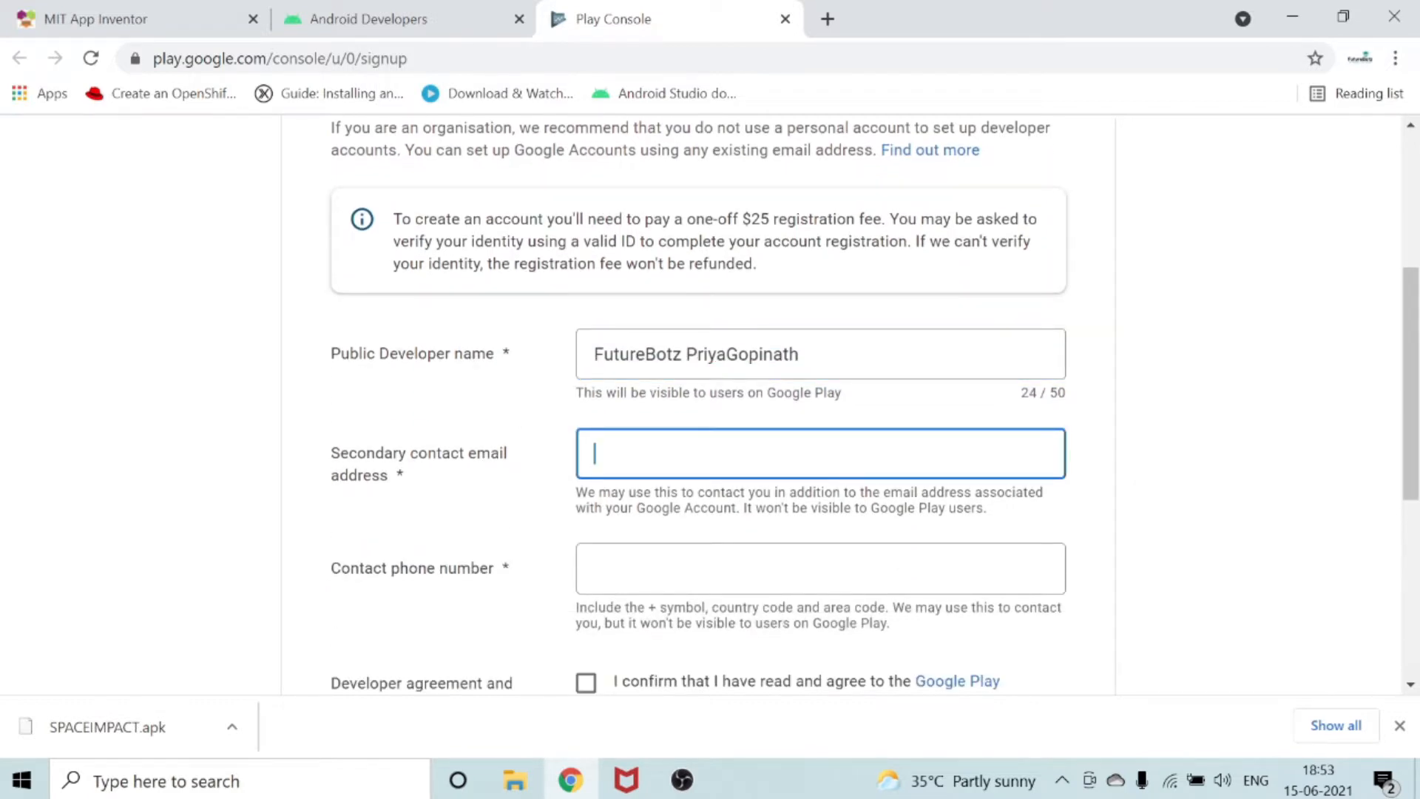
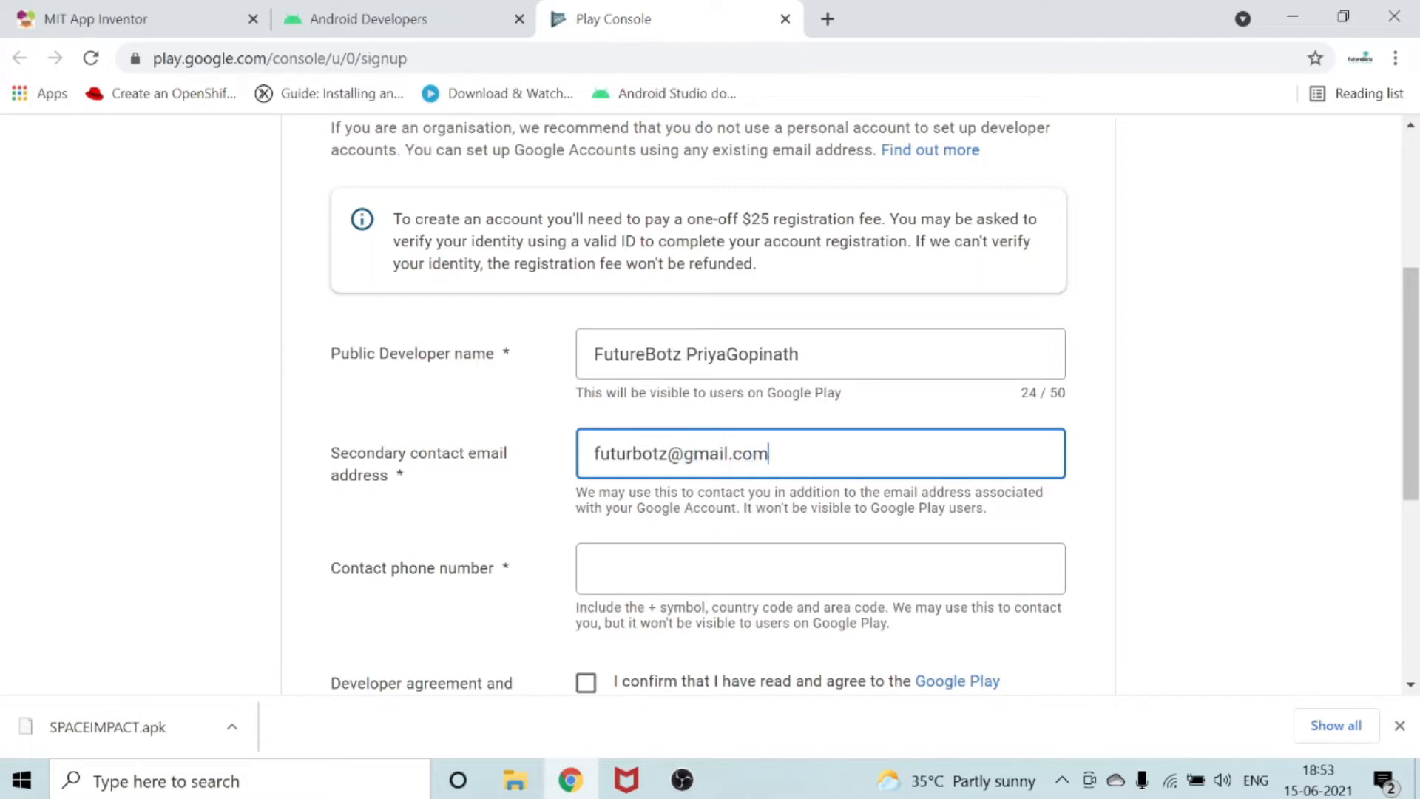
# Enter the contact phone number with the + symbol and country code.
pyautogui.click(820, 568)
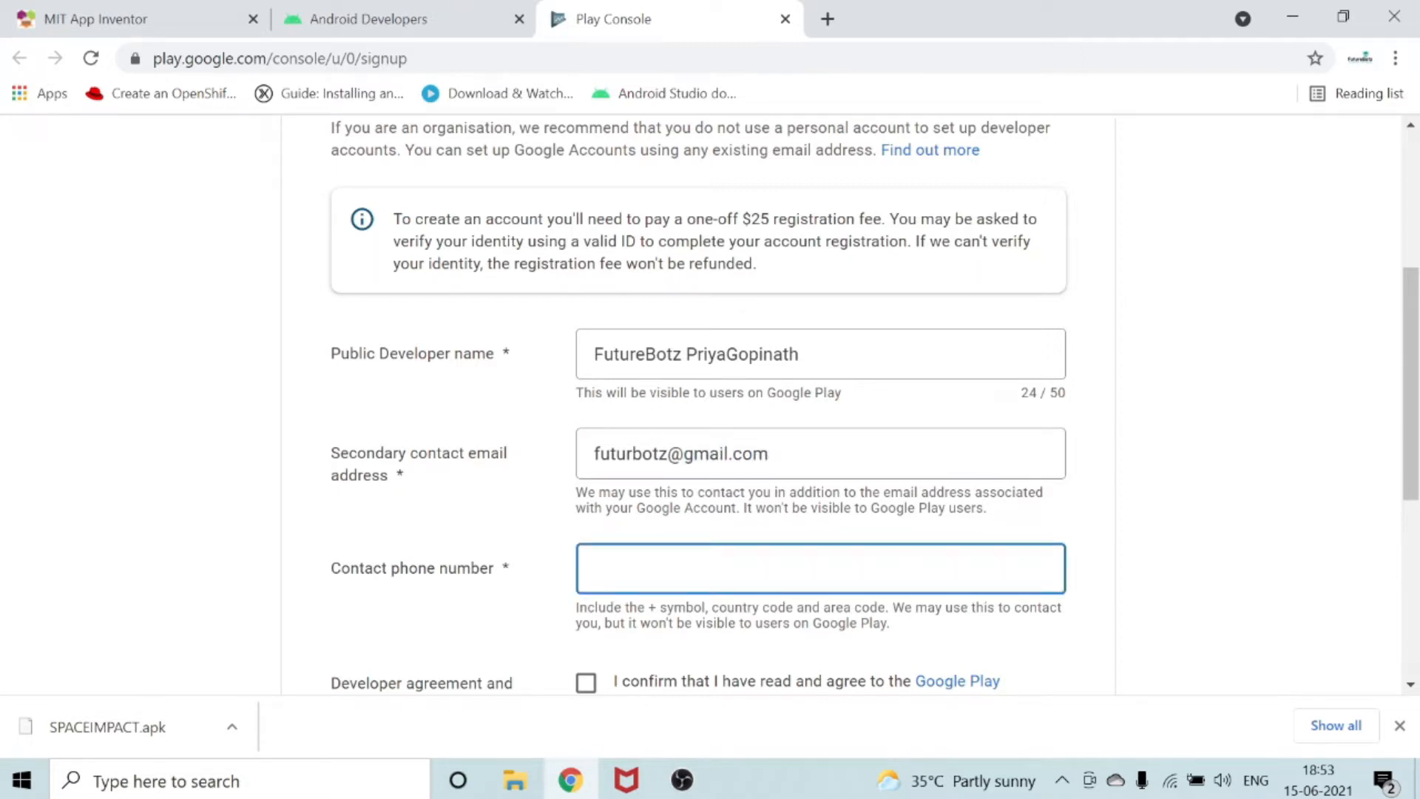
pyautogui.write('+')
pyautogui.write('(1')
pyautogui.press('BackSpace')
pyautogui.press('BackSpace')
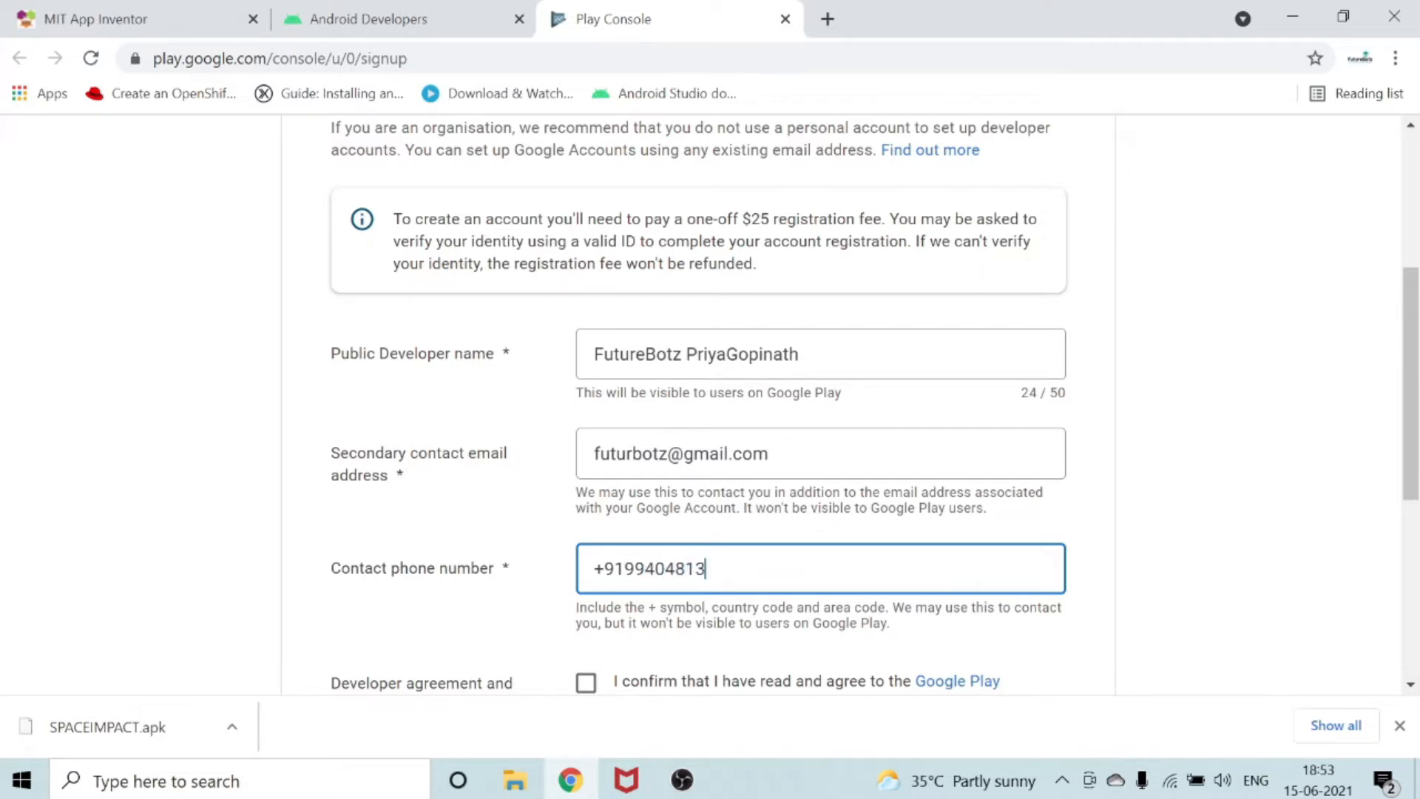
# Agree to the Google Play Developer Distribution Agreement and the Google Play Console Terms of Service.
pyautogui.scroll(-3, 631, 609)
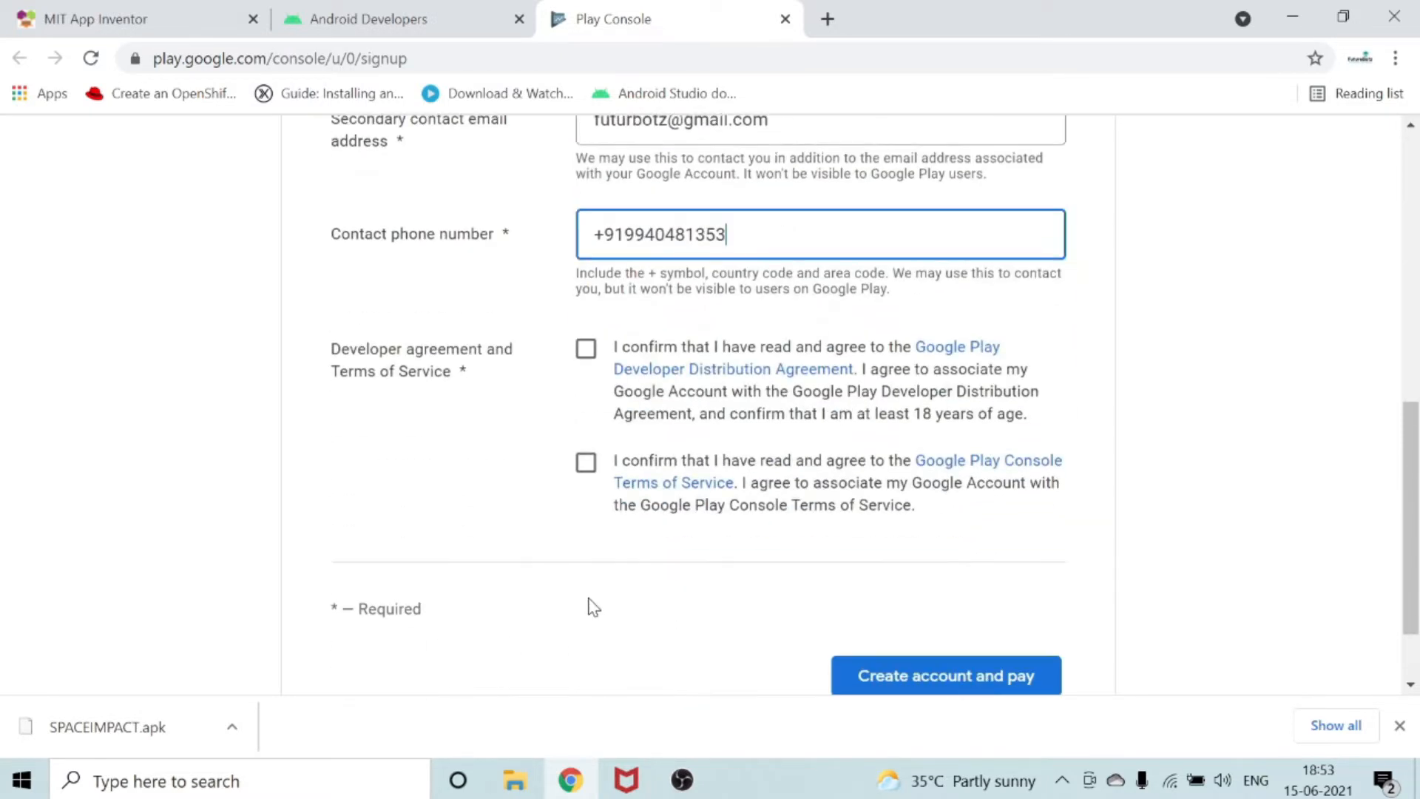
pyautogui.click(585, 350)
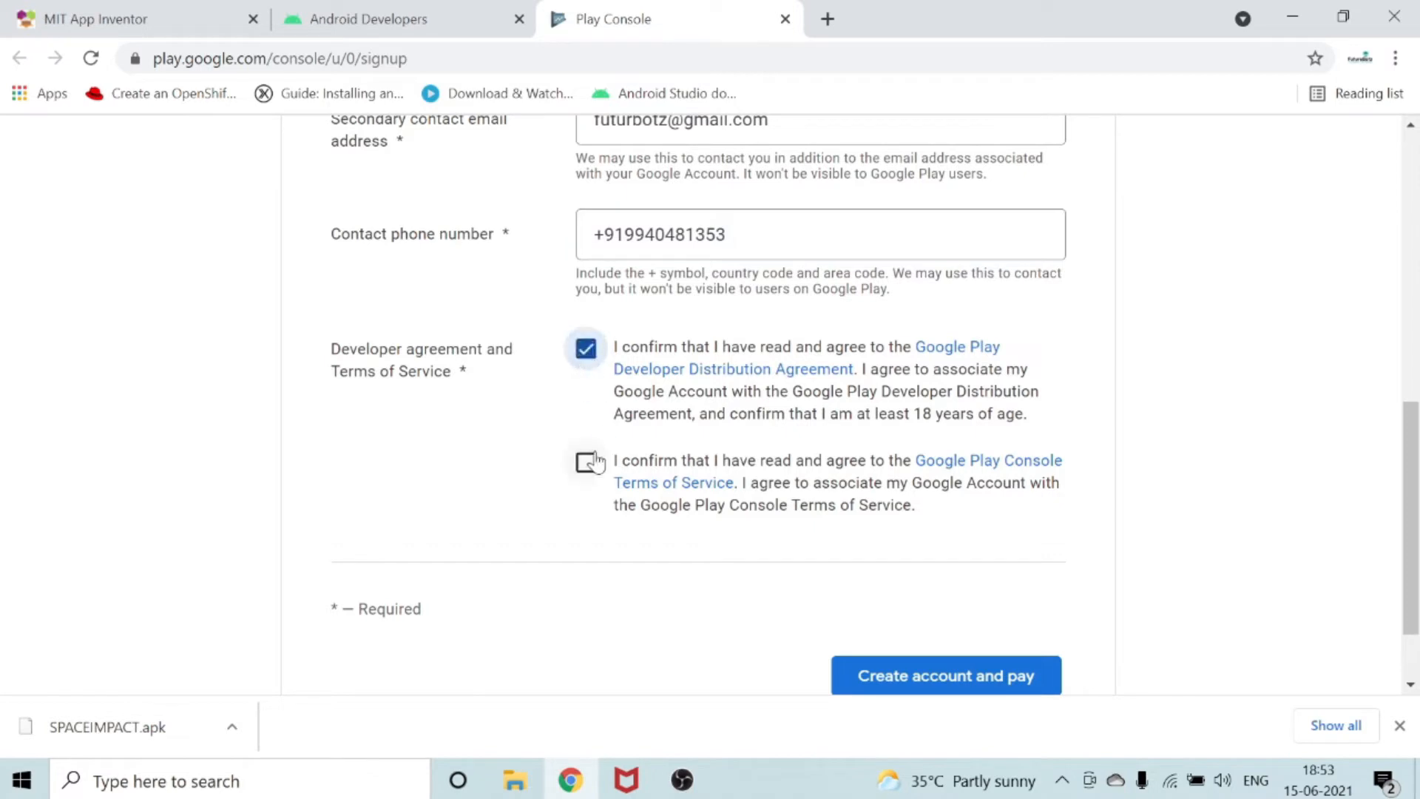
pyautogui.click(585, 469)
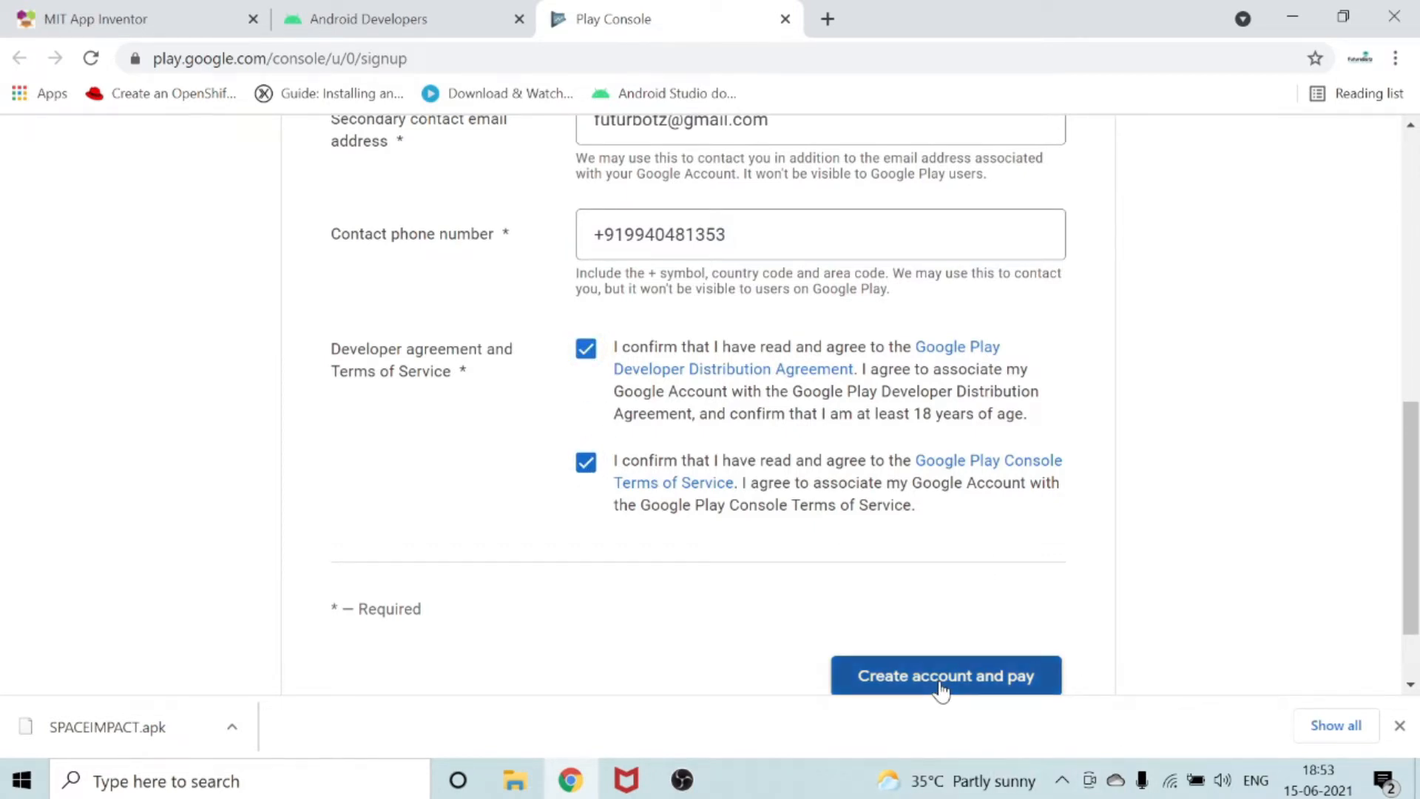
# Submit the account creation and proceed with buying the US$25.00 developer registration fee.
pyautogui.click(940, 688)
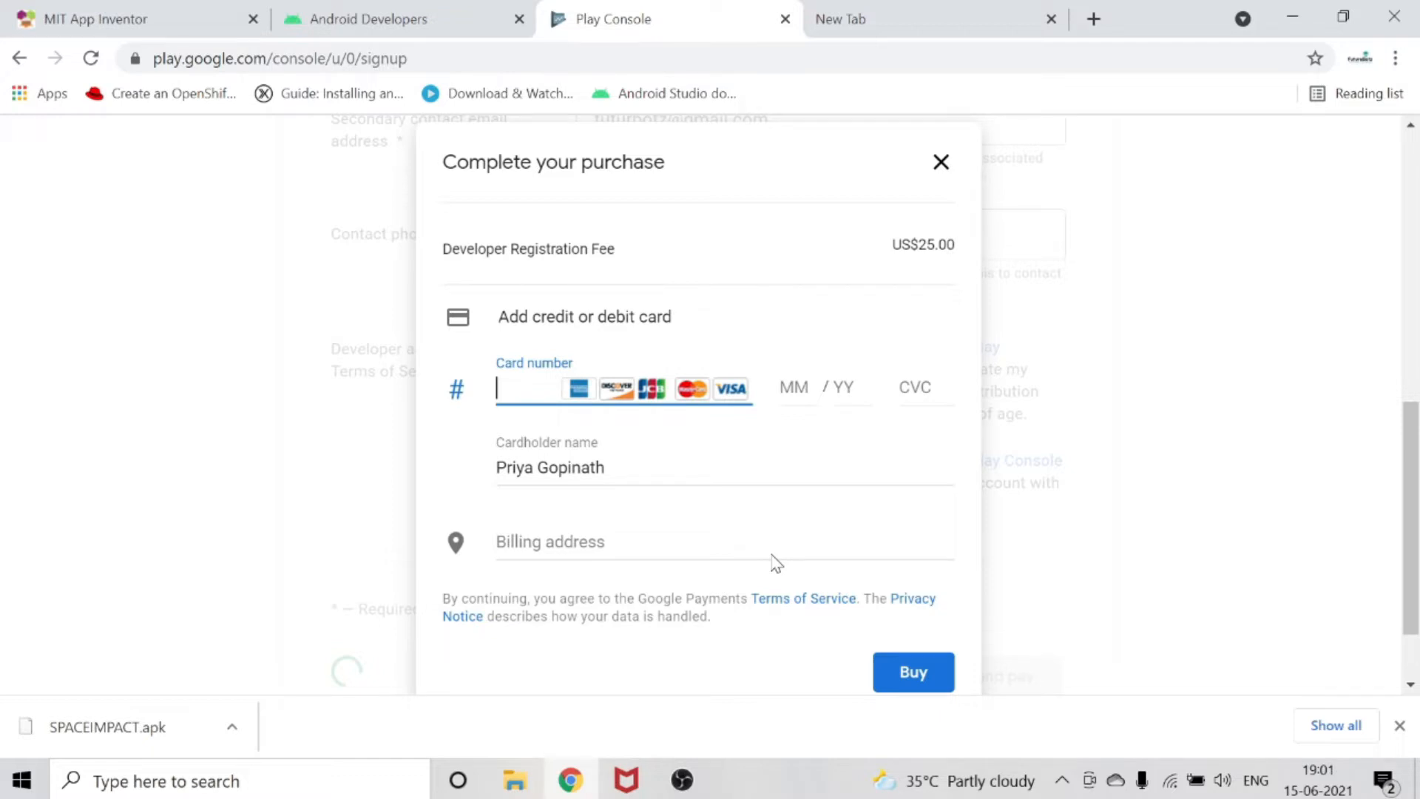
pyautogui.click(931, 667)
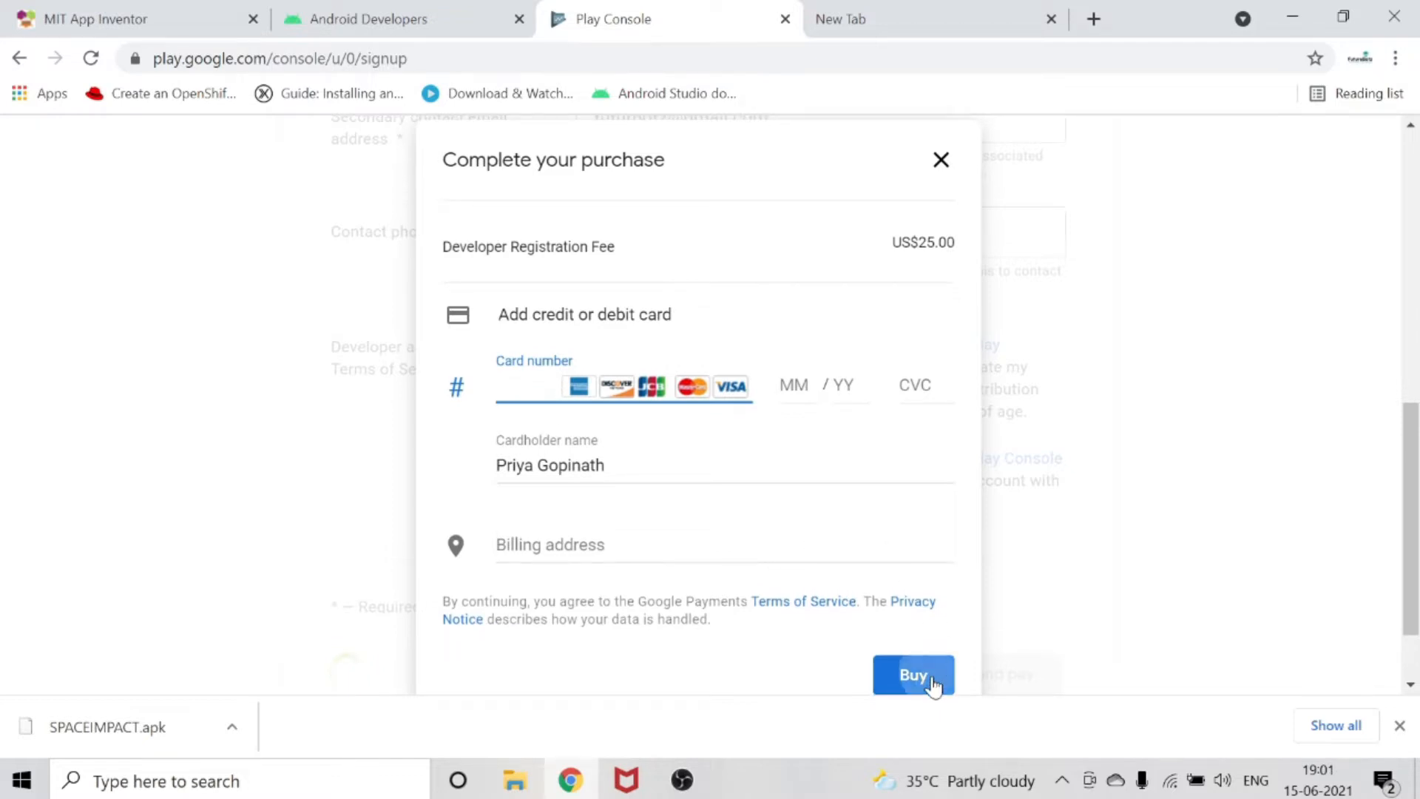
pyautogui.scroll(-6, 636, 425)
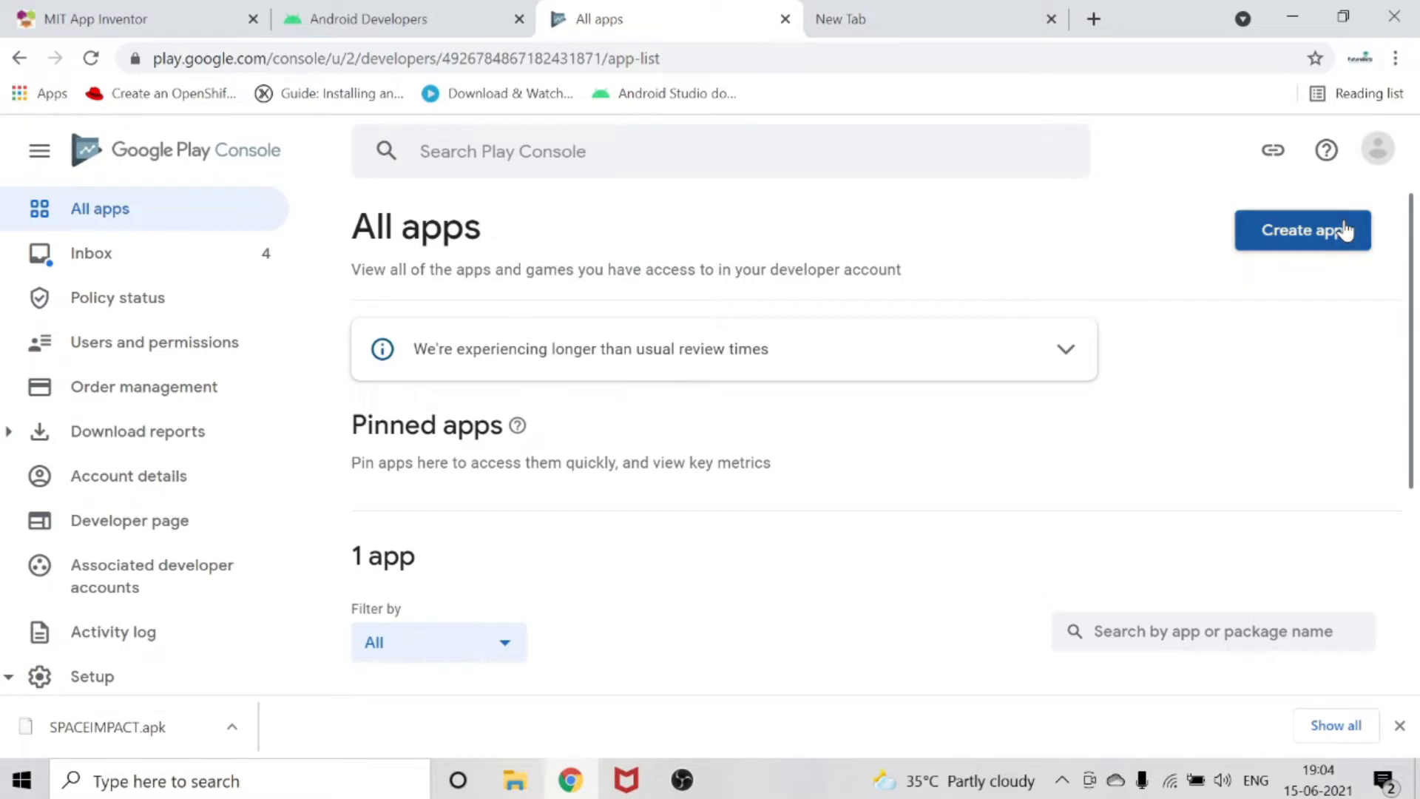
# Start creating a new app and name it "Space Impact".
pyautogui.click(1343, 229)
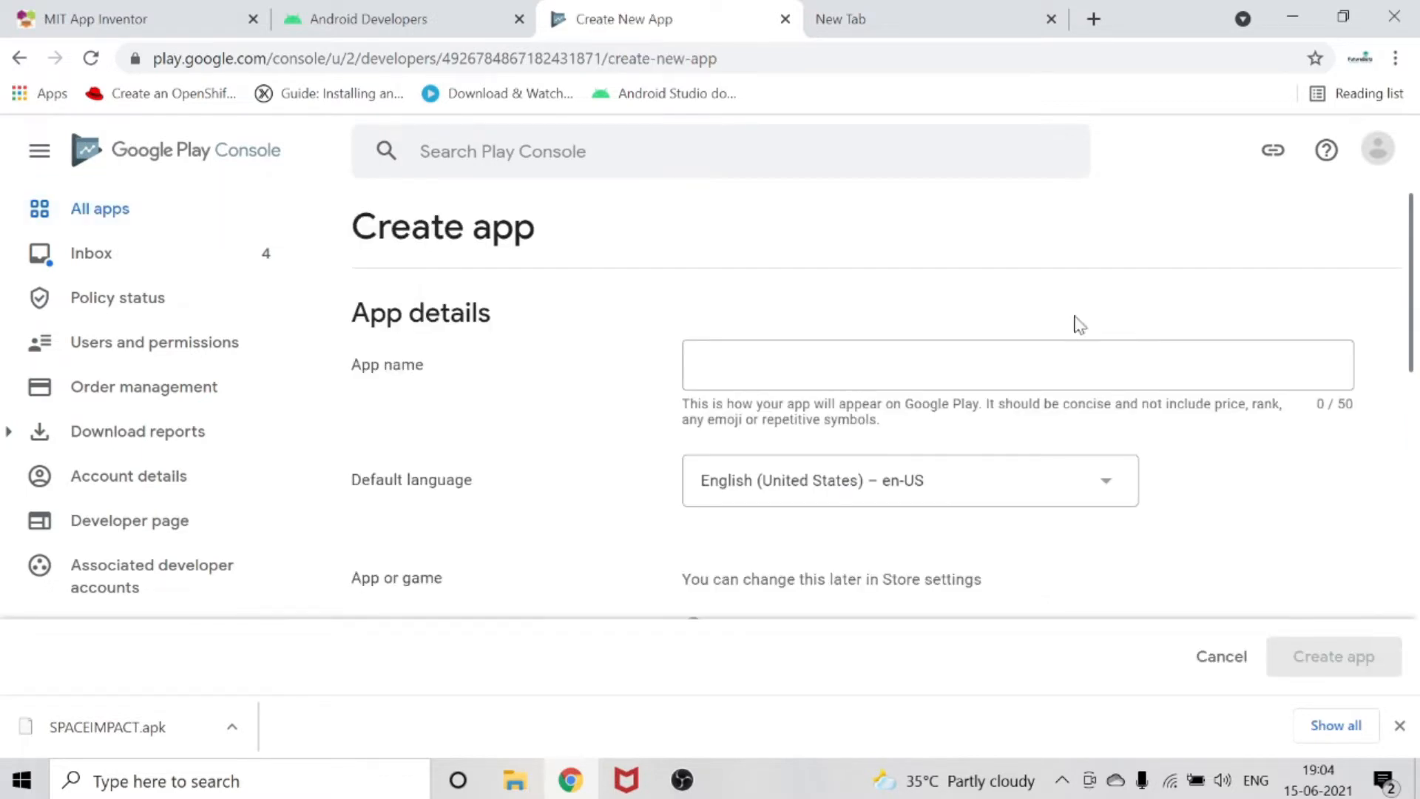
pyautogui.click(990, 366)
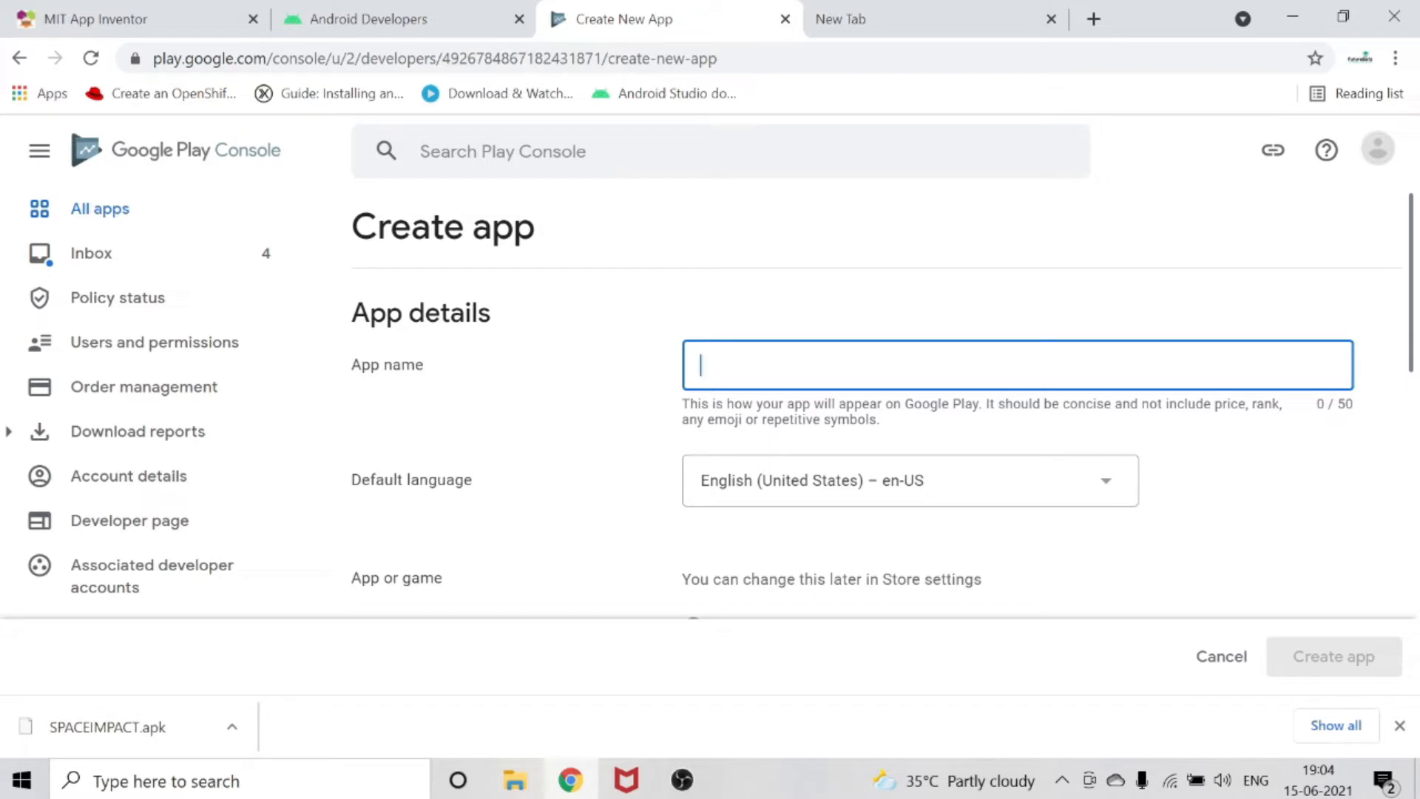
pyautogui.write('Space')
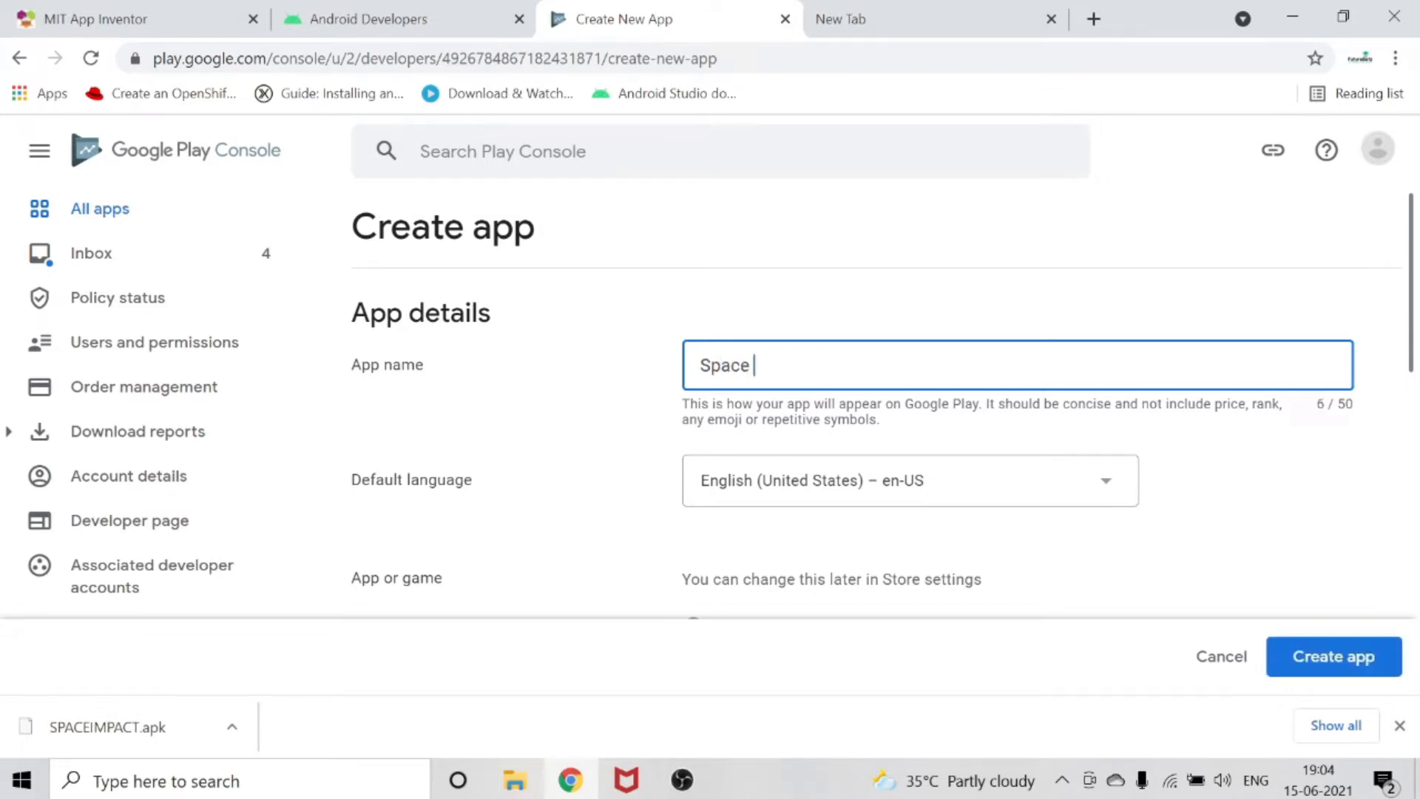
pyautogui.write(' Impact')
# Classify the new app as a Game and set its pricing to Free.
pyautogui.scroll(-2, 711, 379)
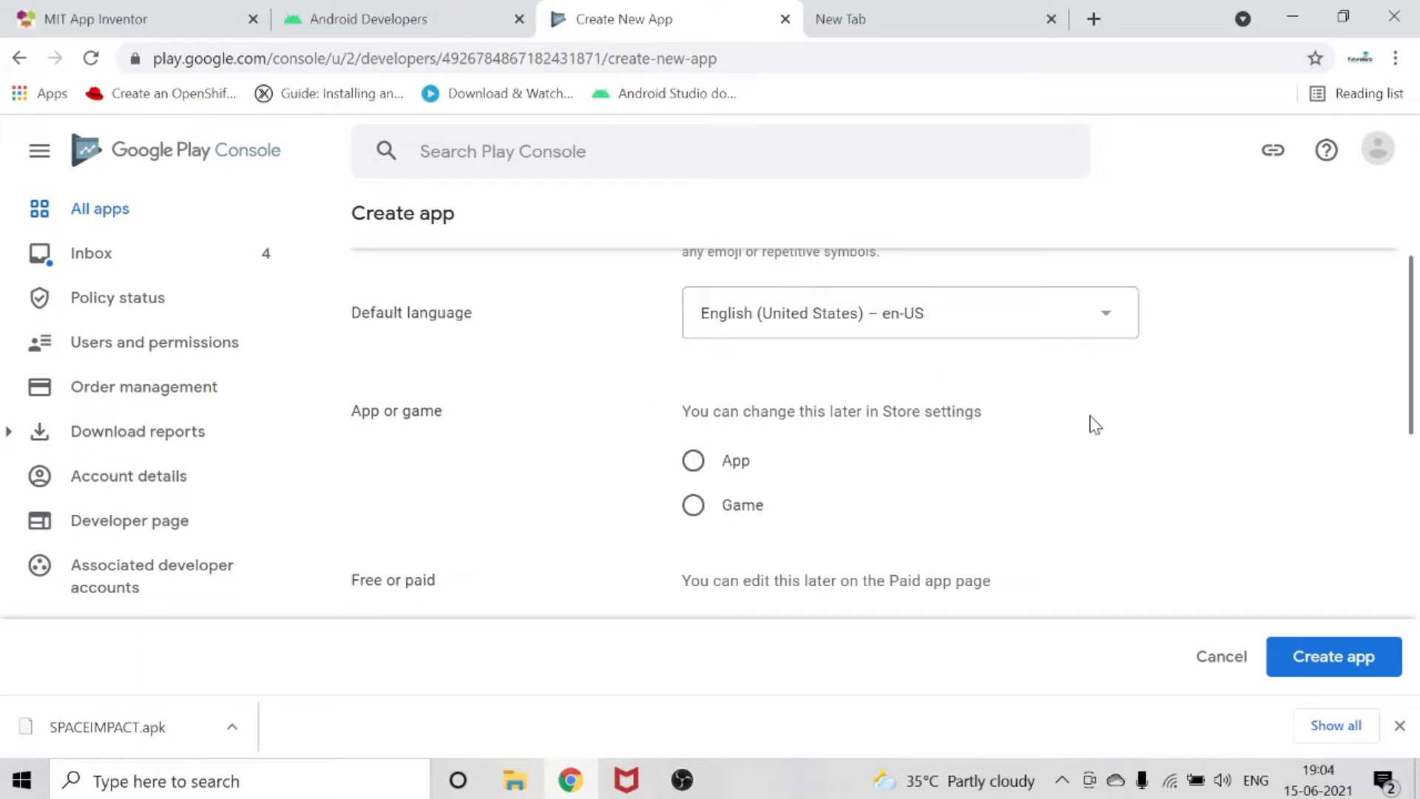
pyautogui.scroll(-2, 979, 434)
pyautogui.scroll(2, 659, 426)
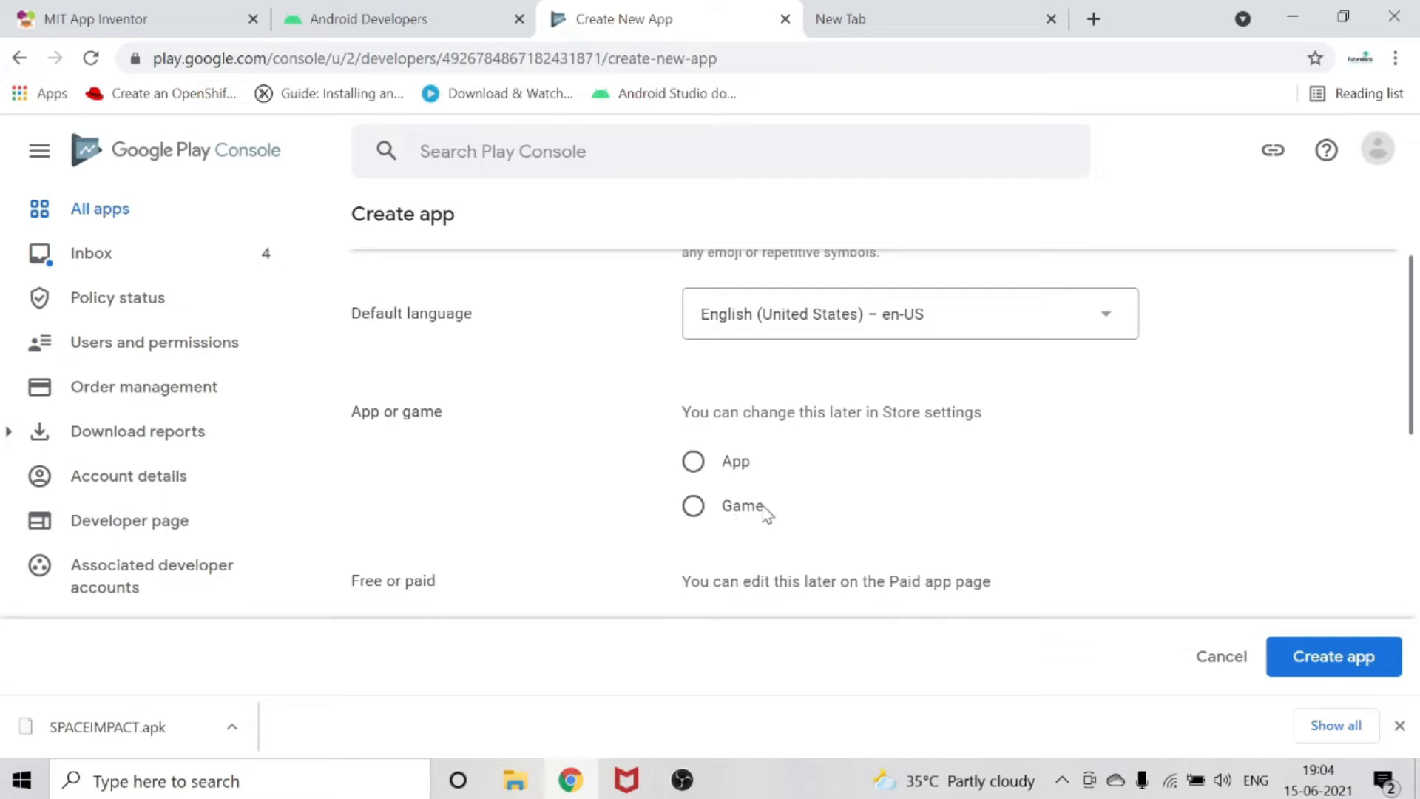
pyautogui.scroll(-2, 769, 510)
pyautogui.click(702, 344)
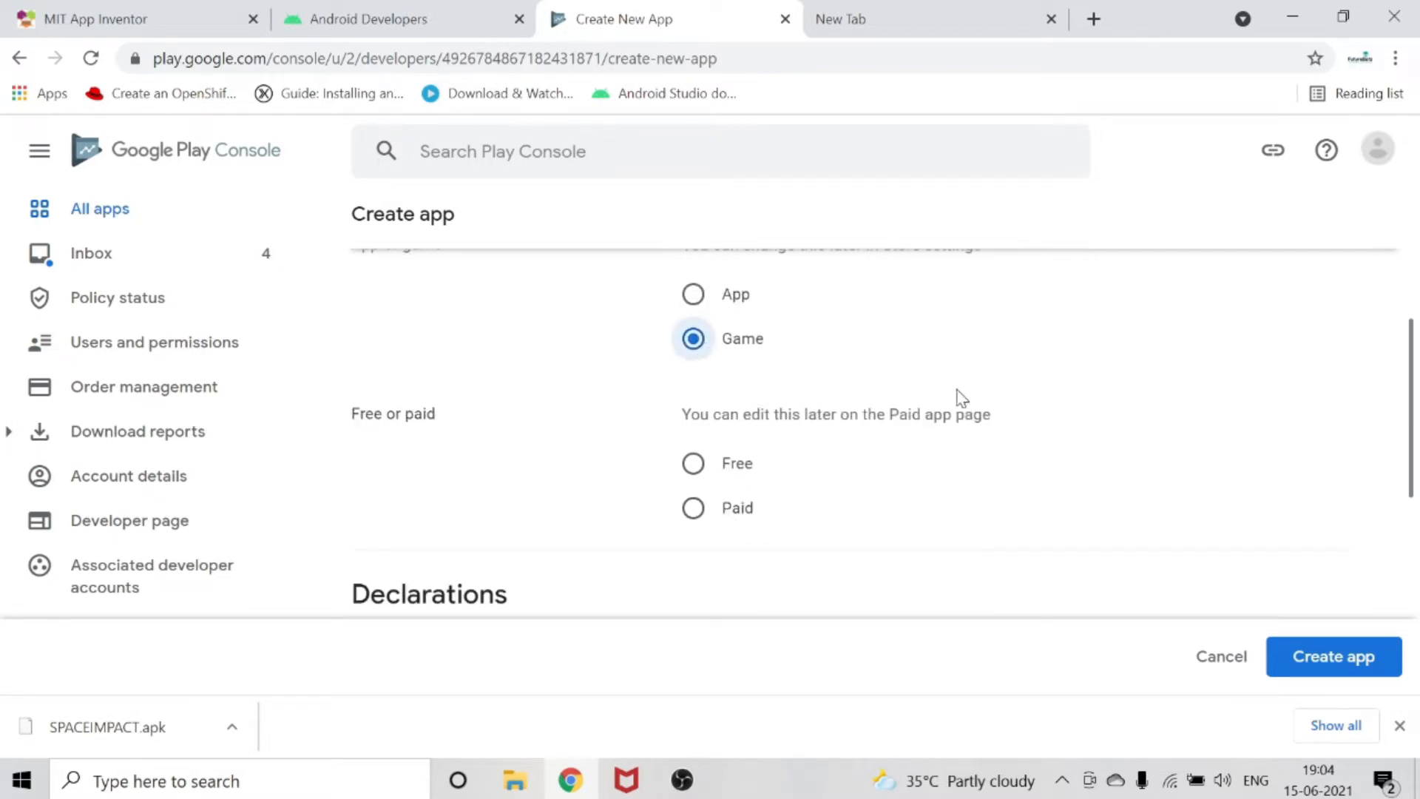
pyautogui.scroll(-2, 957, 400)
pyautogui.scroll(2, 770, 384)
pyautogui.click(699, 473)
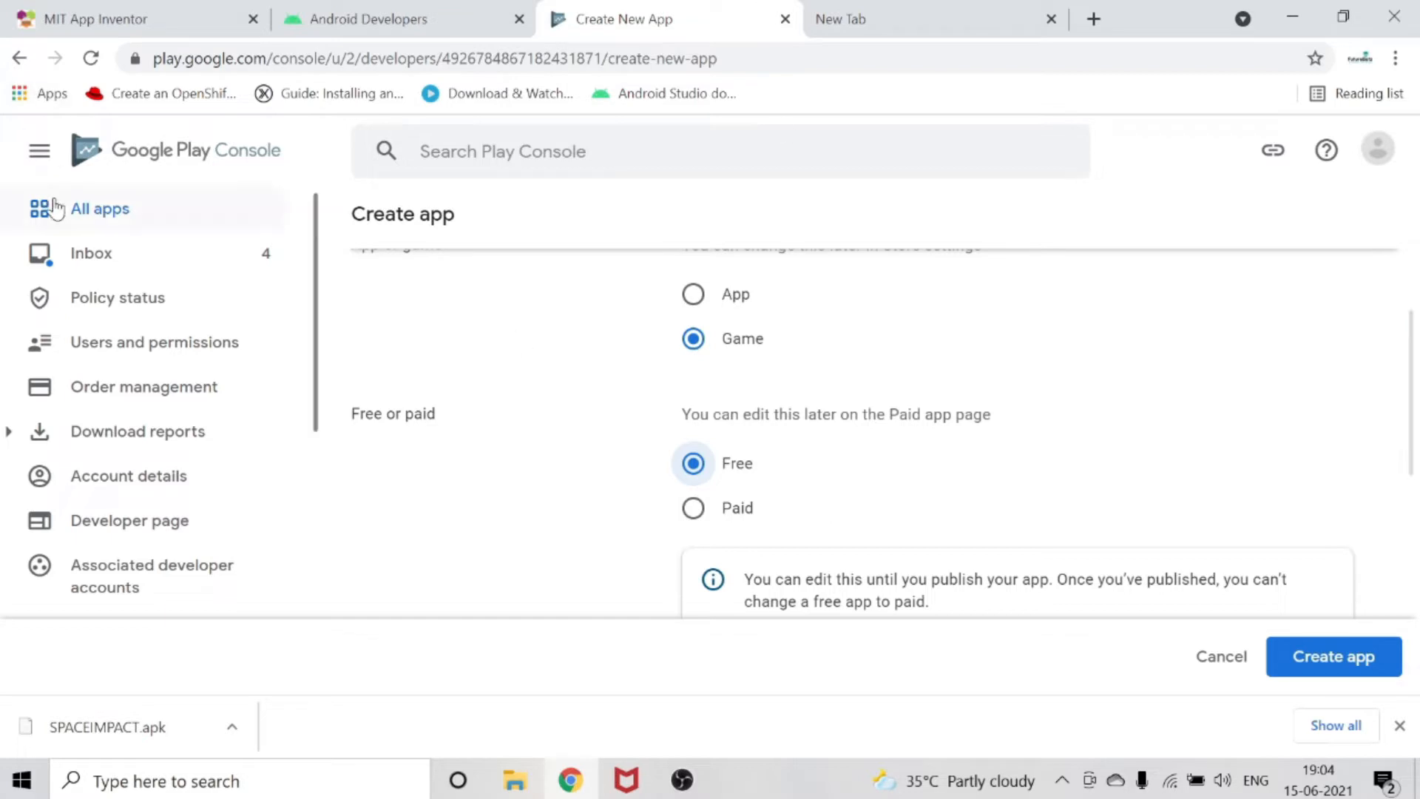
# Look at the Payments profile page in the console's setup section.
pyautogui.scroll(-4, 122, 416)
pyautogui.scroll(-3, 85, 374)
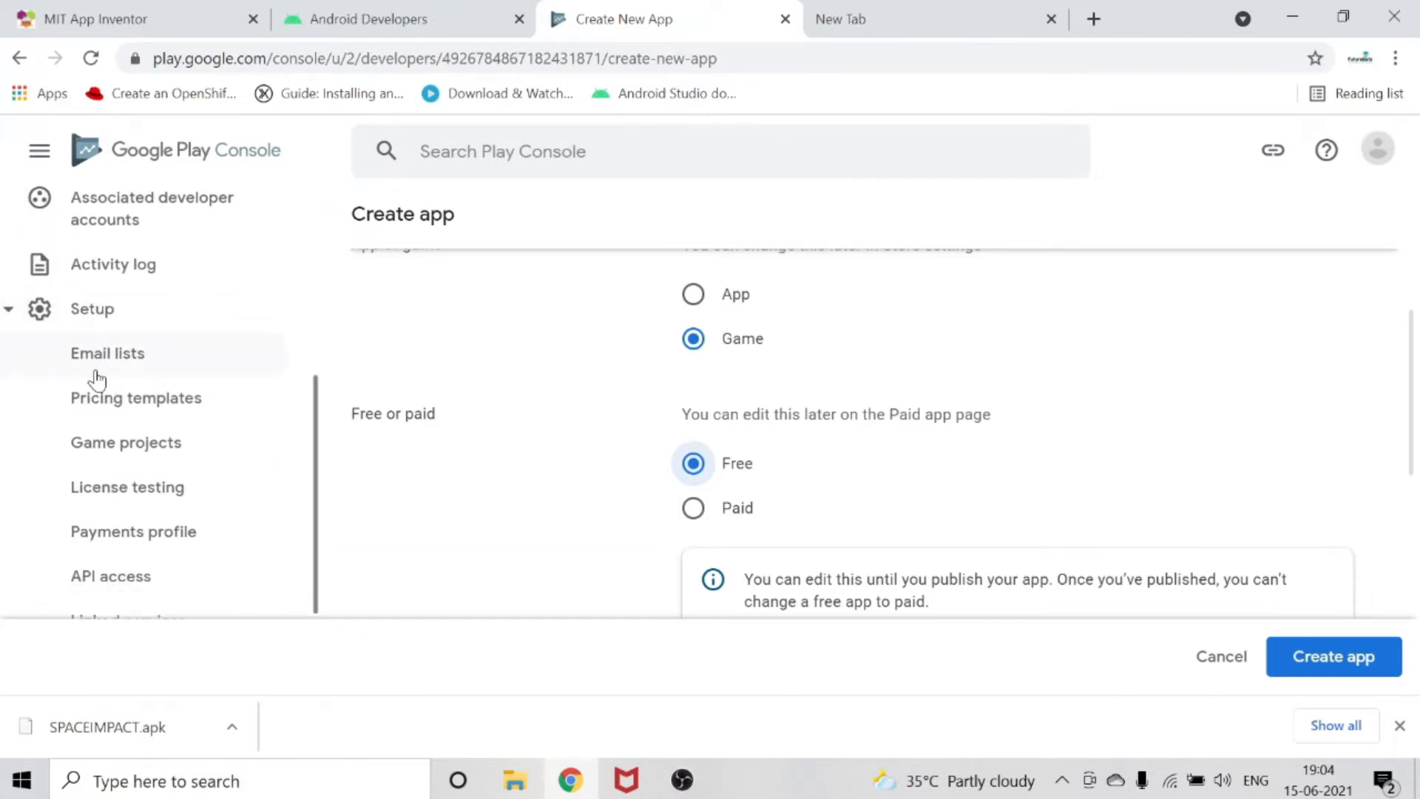
pyautogui.click(120, 384)
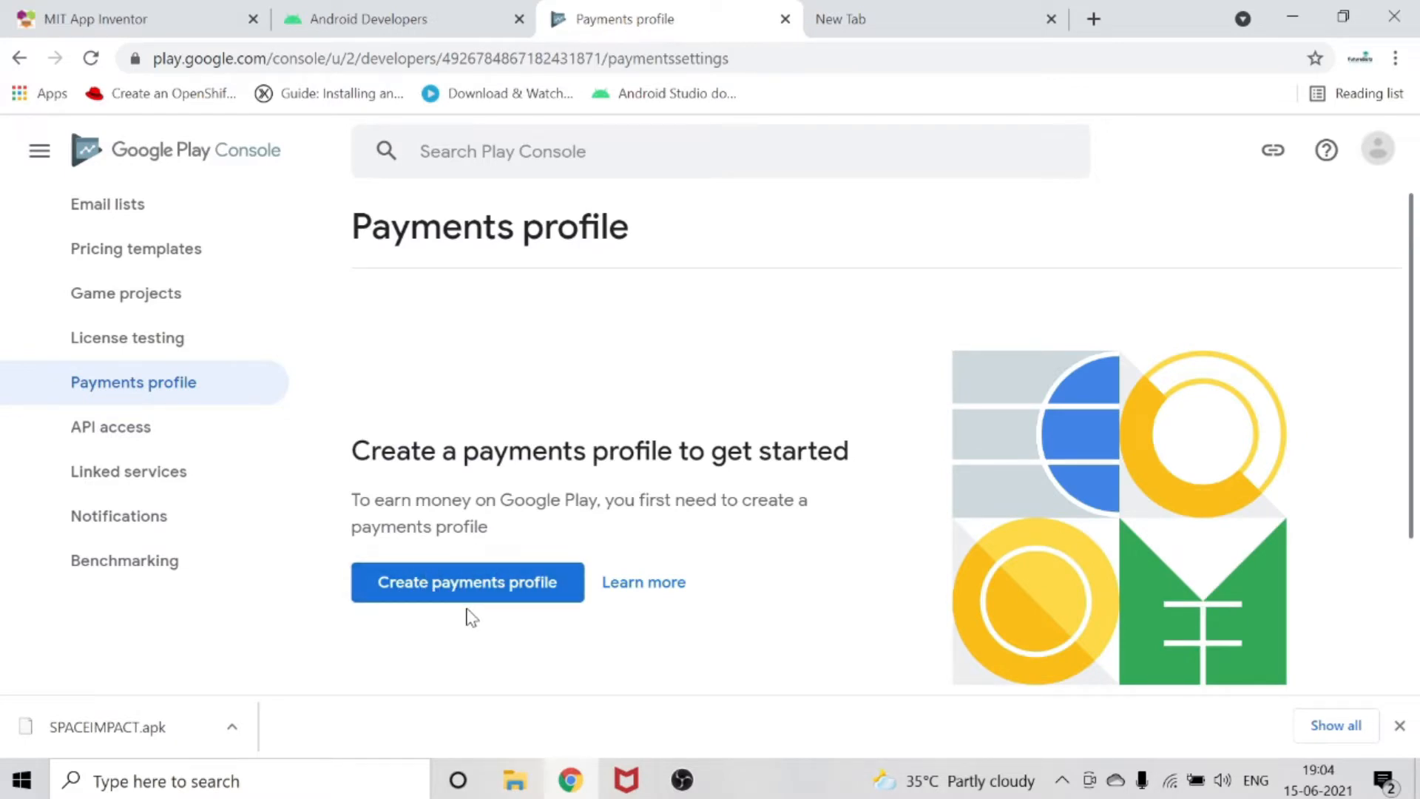
pyautogui.scroll(6, 119, 281)
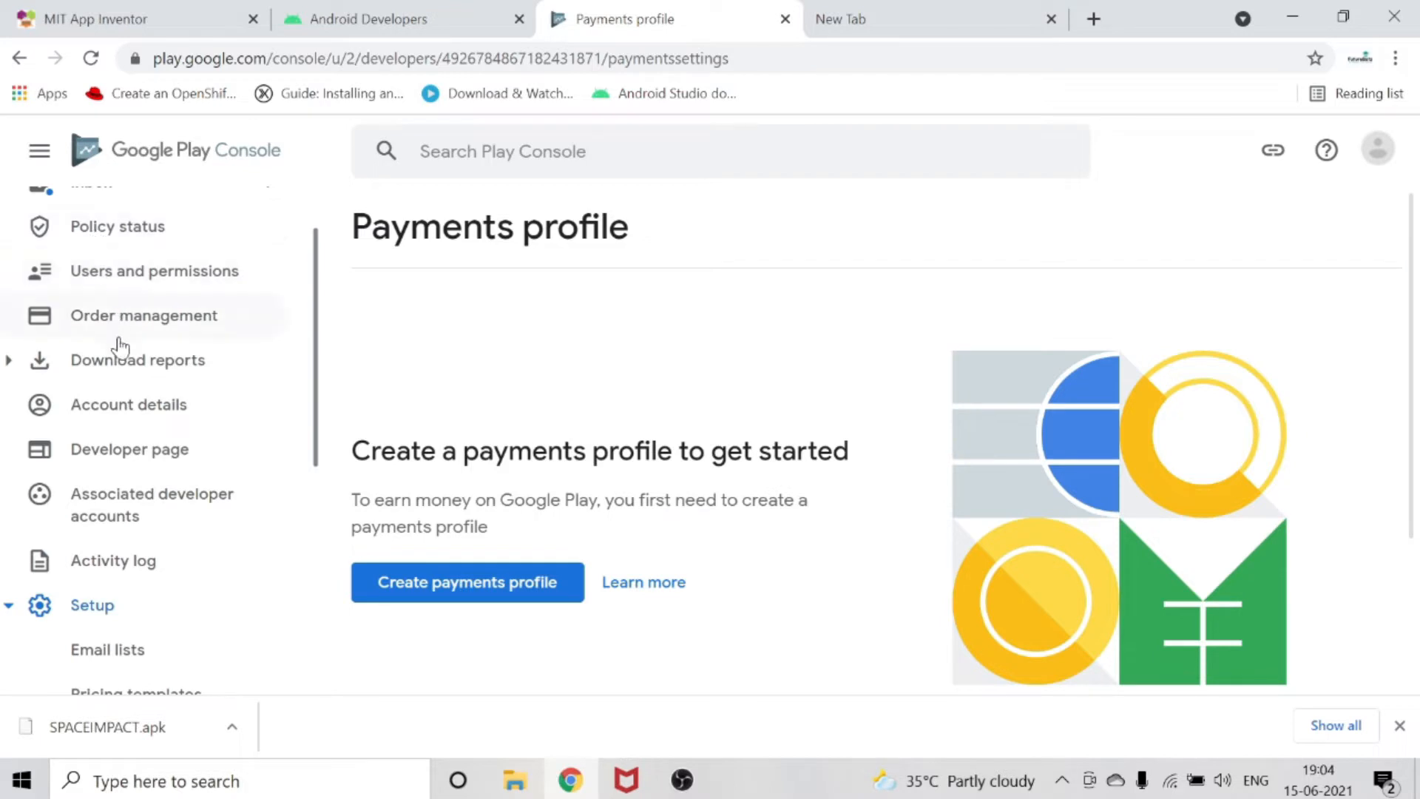
pyautogui.scroll(1, 118, 348)
# Check the list of all apps and return to the new app form at its pricing and declarations sections.
pyautogui.click(151, 214)
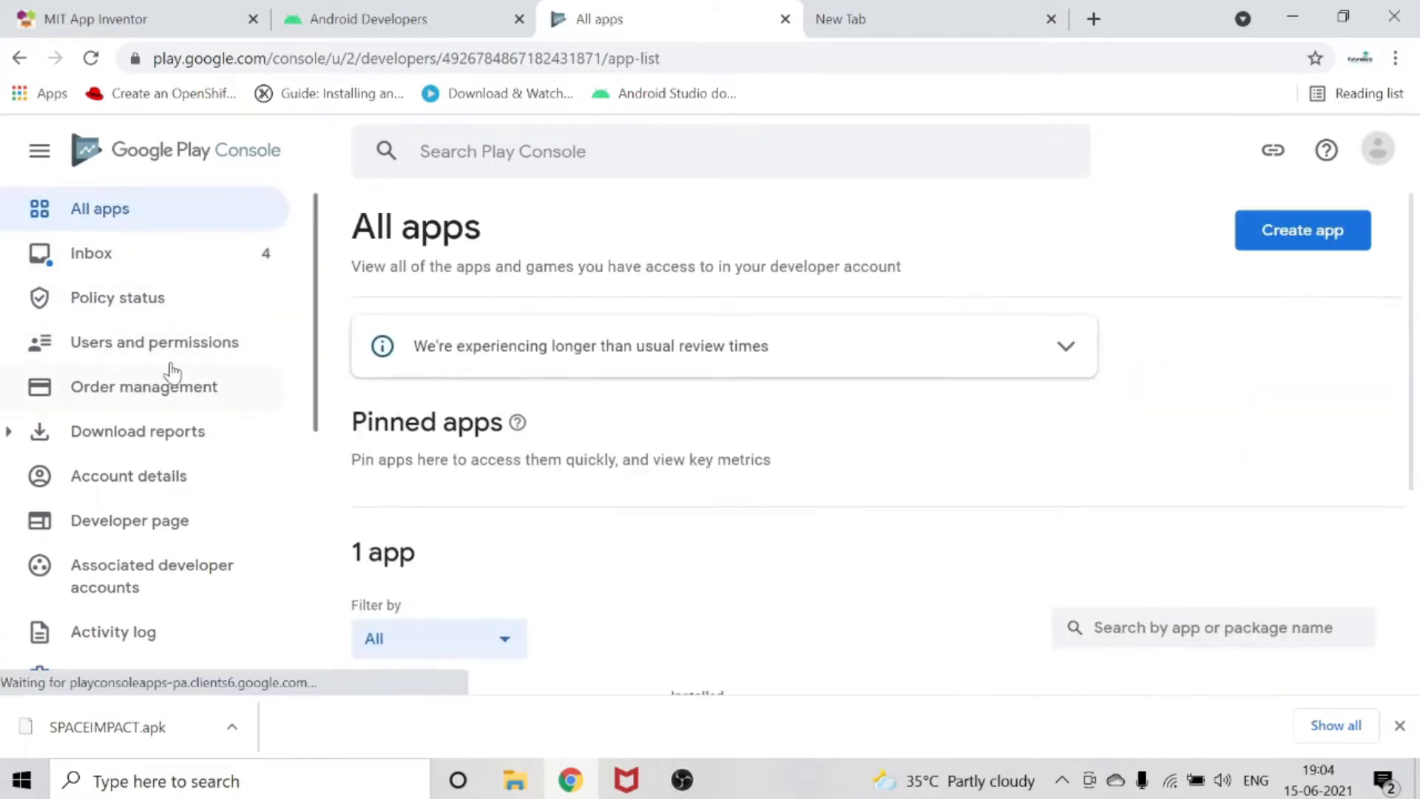
pyautogui.scroll(-4, 803, 458)
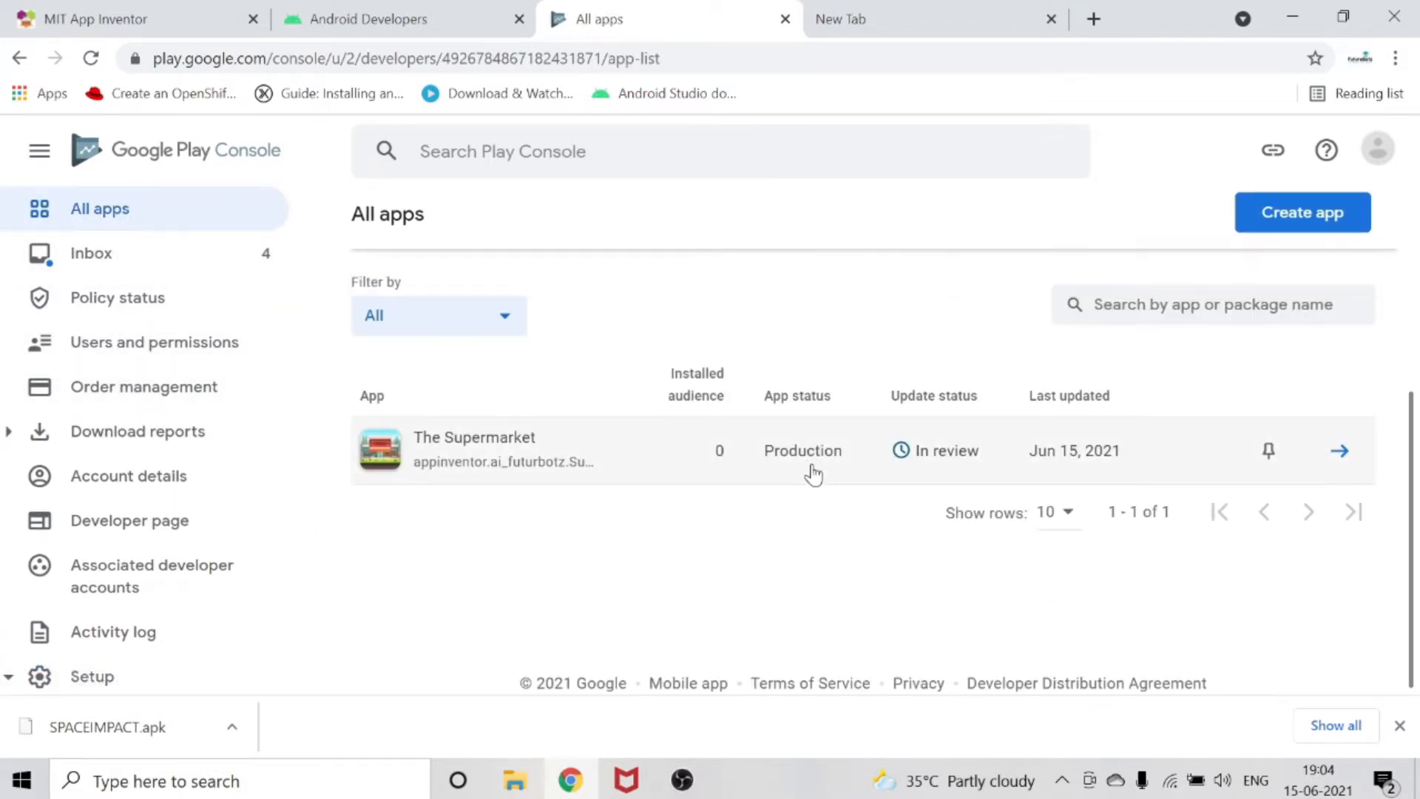
pyautogui.scroll(4, 1099, 393)
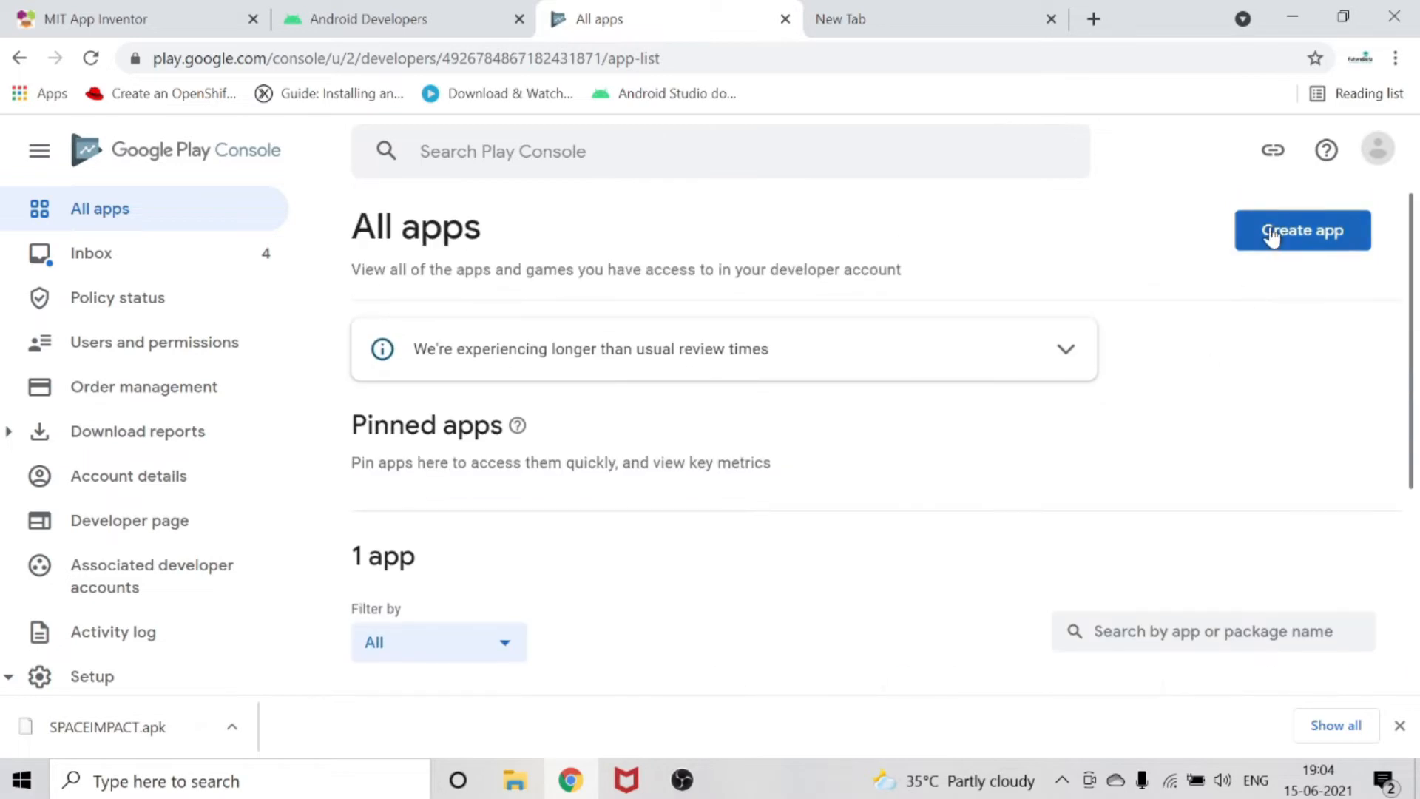
pyautogui.click(1270, 235)
pyautogui.scroll(-4, 1309, 702)
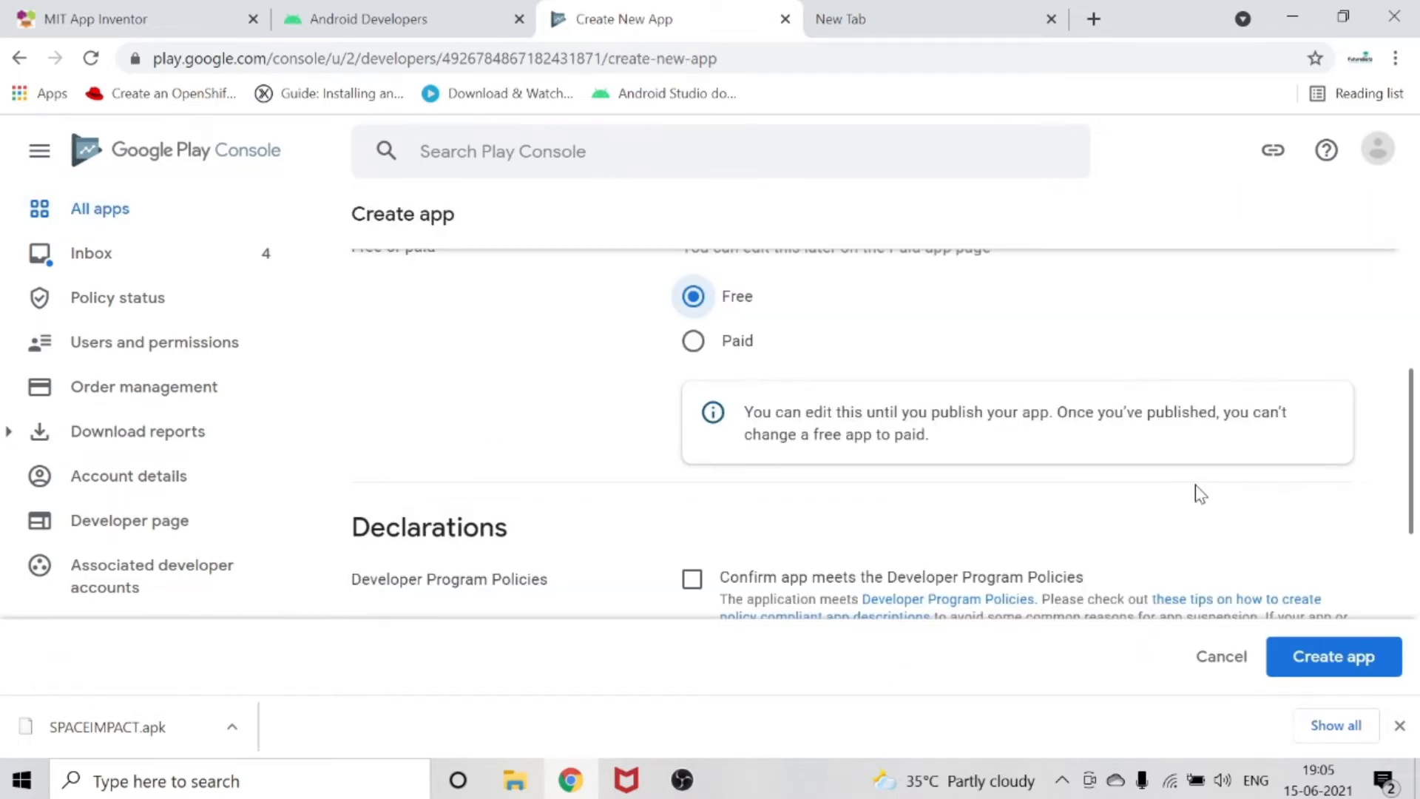
# Confirm the Developer Program Policies and US export laws declarations and create the app.
pyautogui.scroll(-2, 1200, 494)
pyautogui.click(693, 411)
pyautogui.scroll(-2, 702, 413)
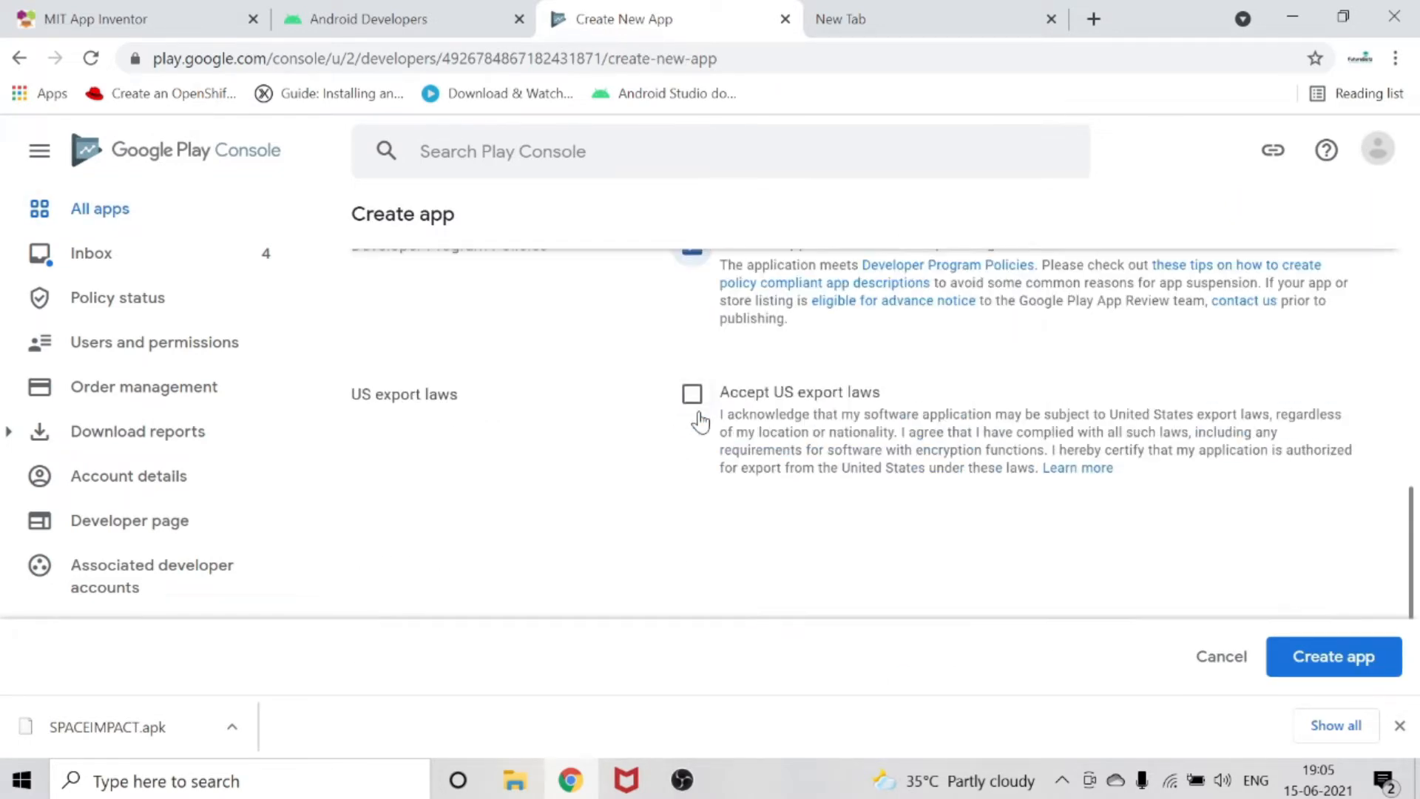
pyautogui.click(692, 394)
pyautogui.scroll(3, 589, 392)
pyautogui.scroll(-3, 814, 447)
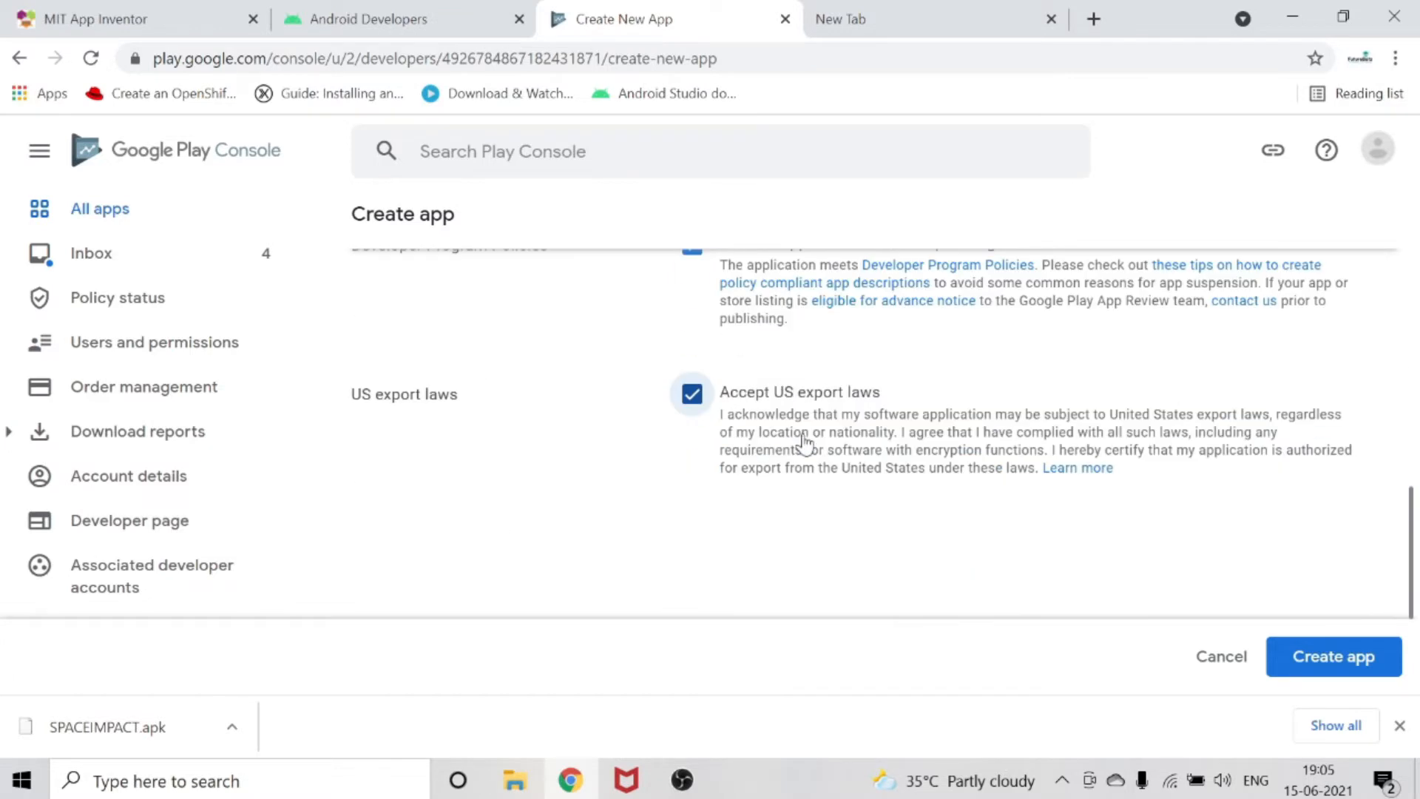
pyautogui.scroll(-2, 1090, 526)
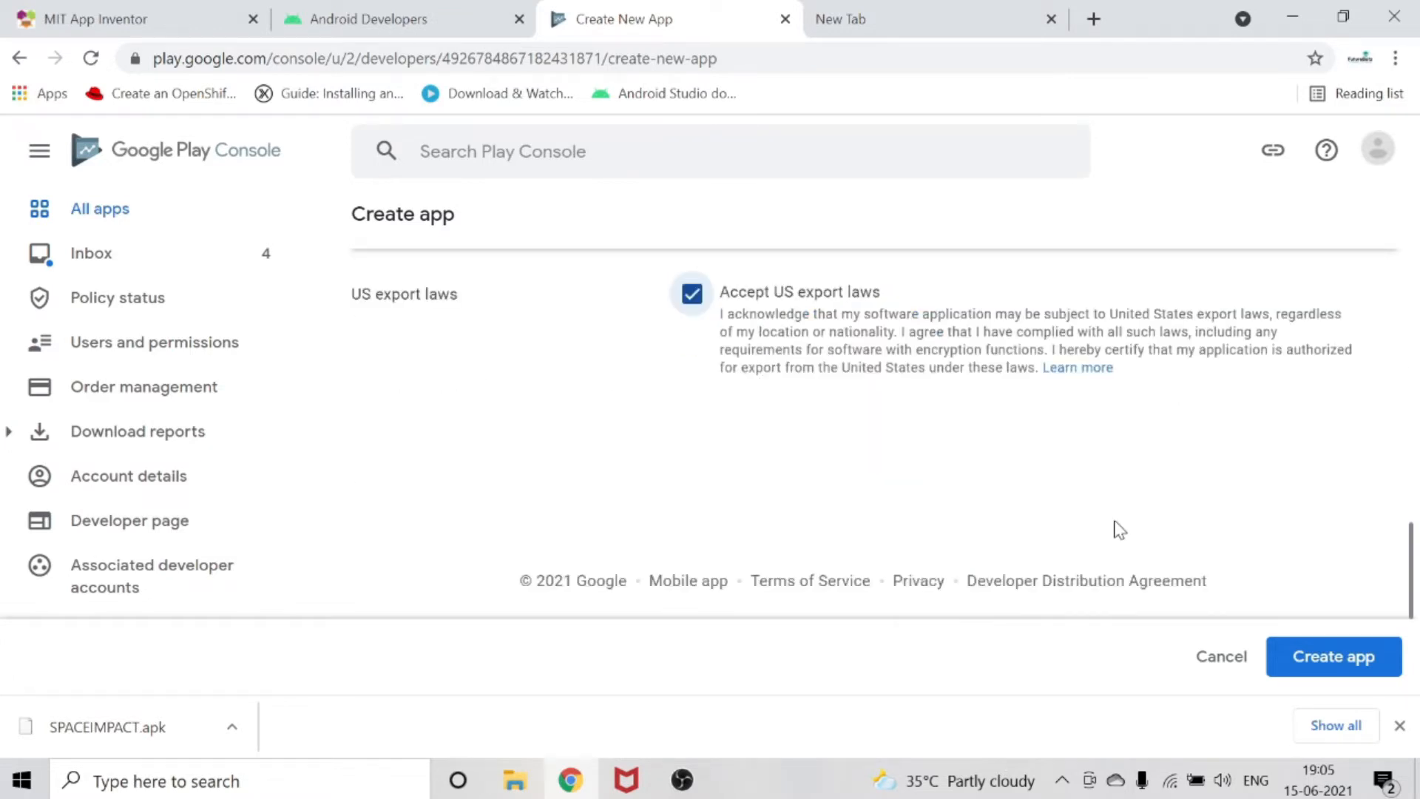
pyautogui.click(1295, 674)
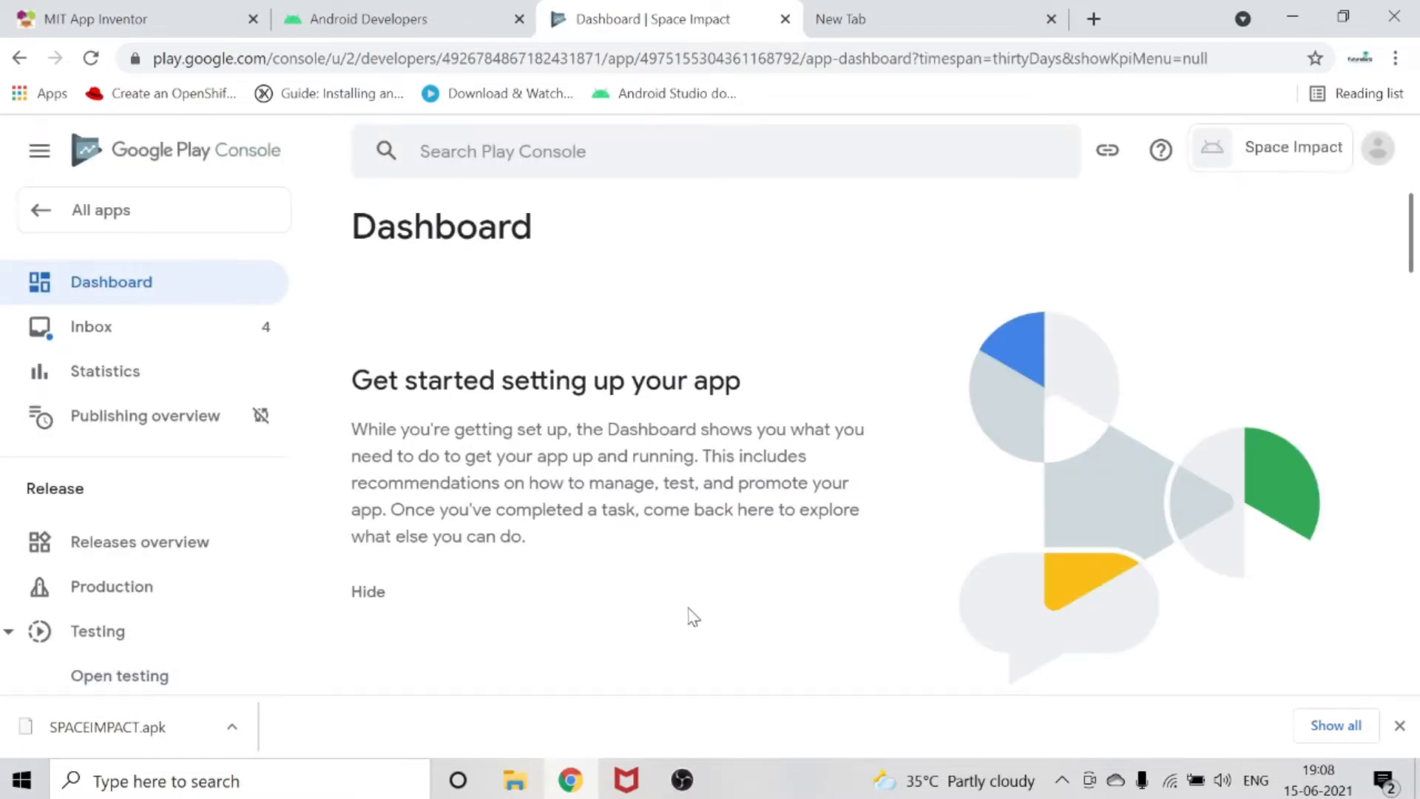
# Look through the new app's dashboard setup tasks and the release and testing sections of the console.
pyautogui.scroll(-8, 754, 544)
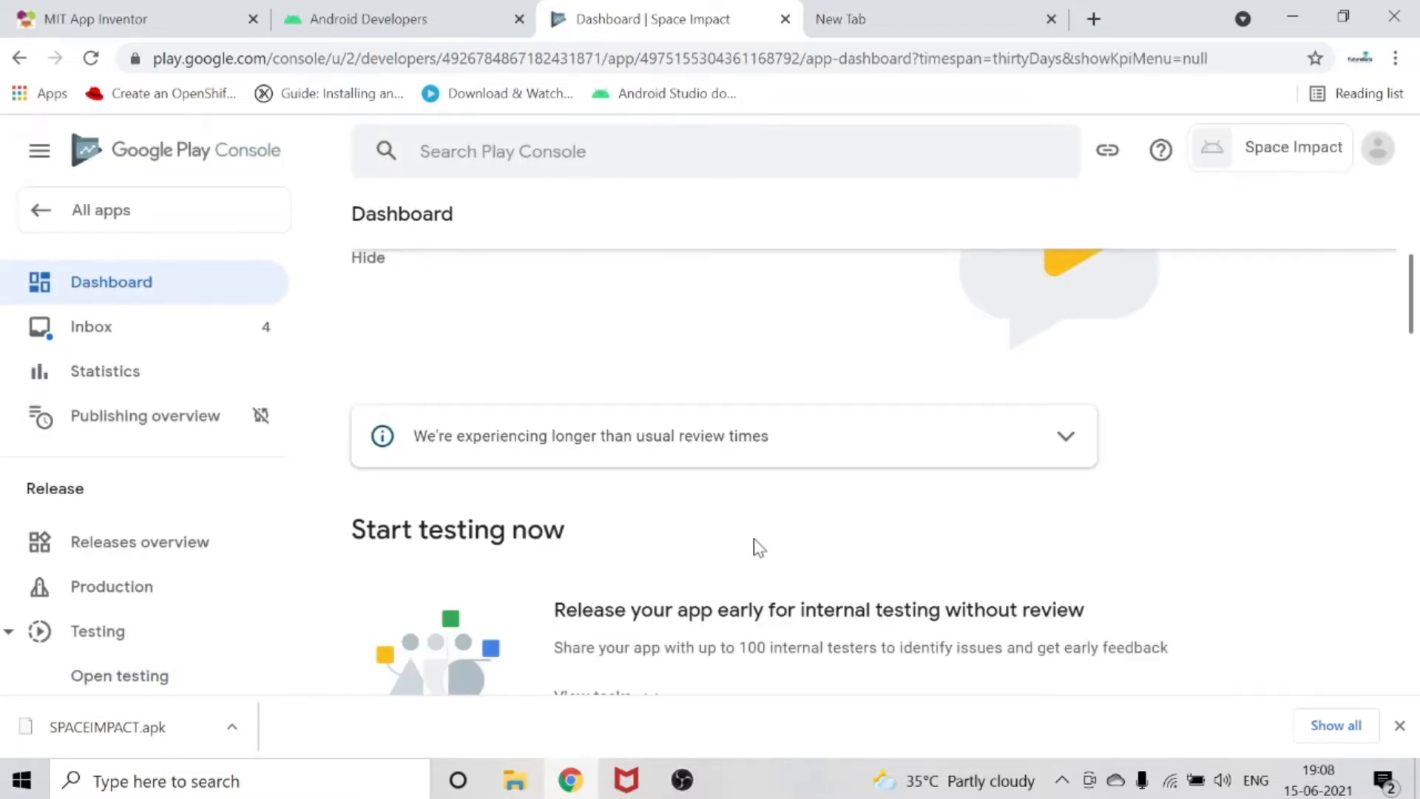
pyautogui.scroll(2, 758, 547)
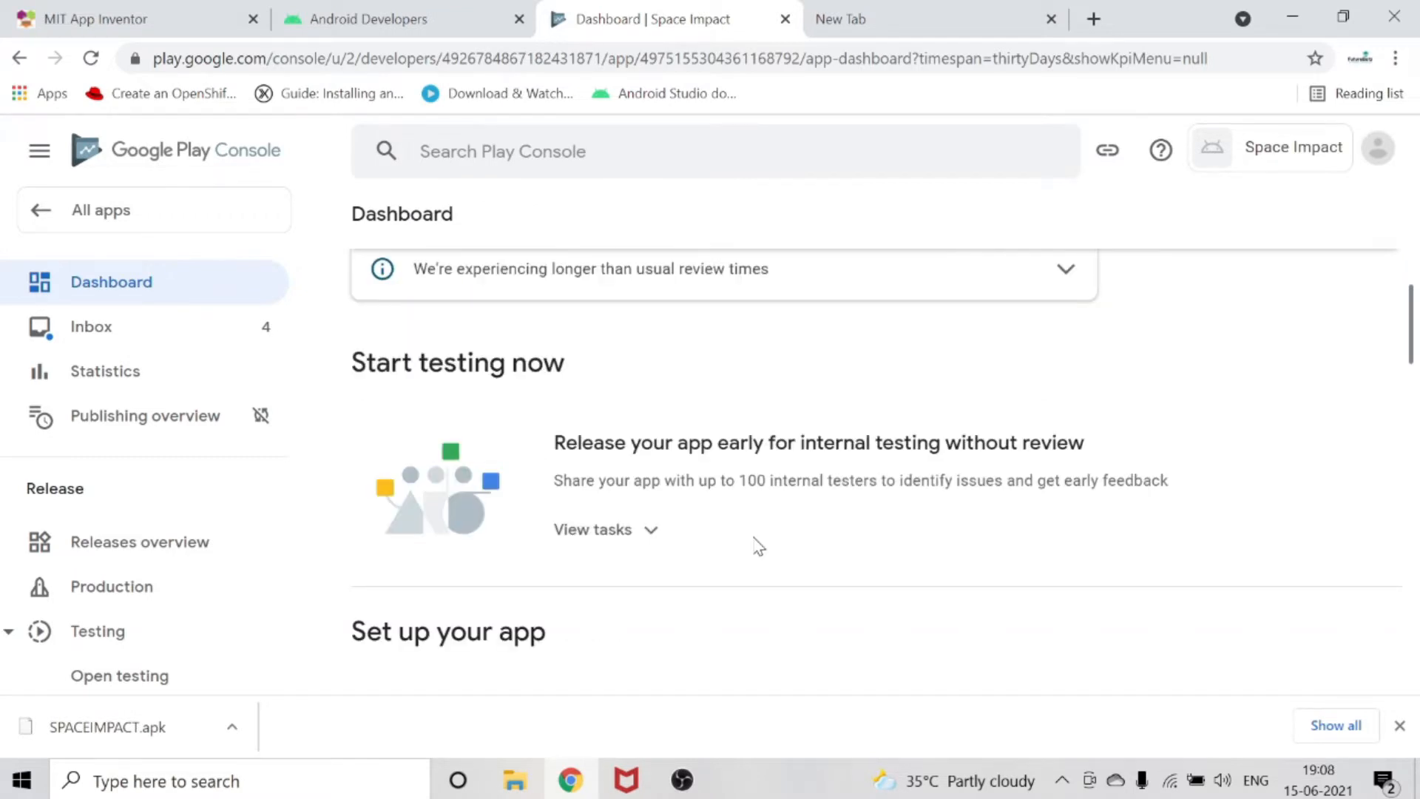
pyautogui.scroll(-12, 758, 546)
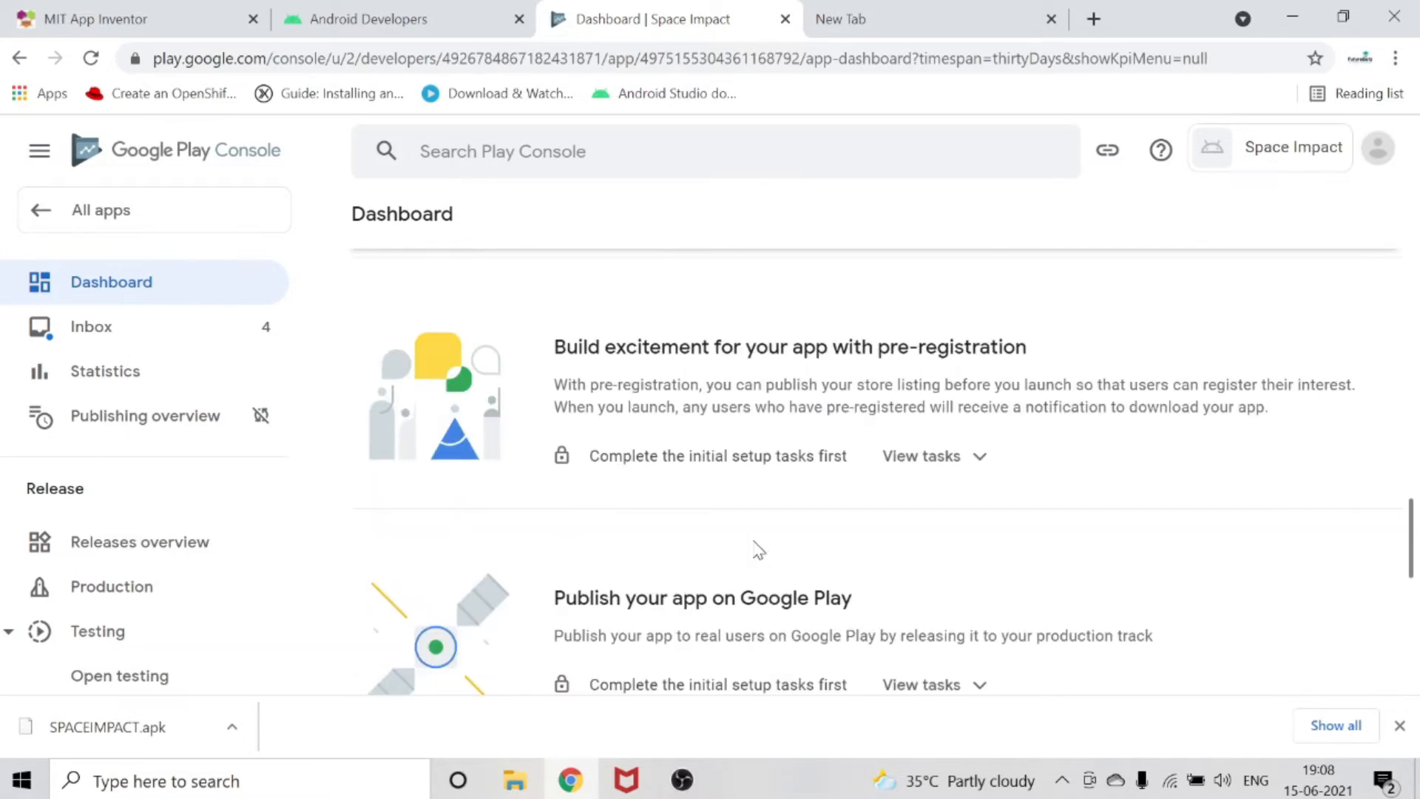
pyautogui.scroll(-7, 757, 549)
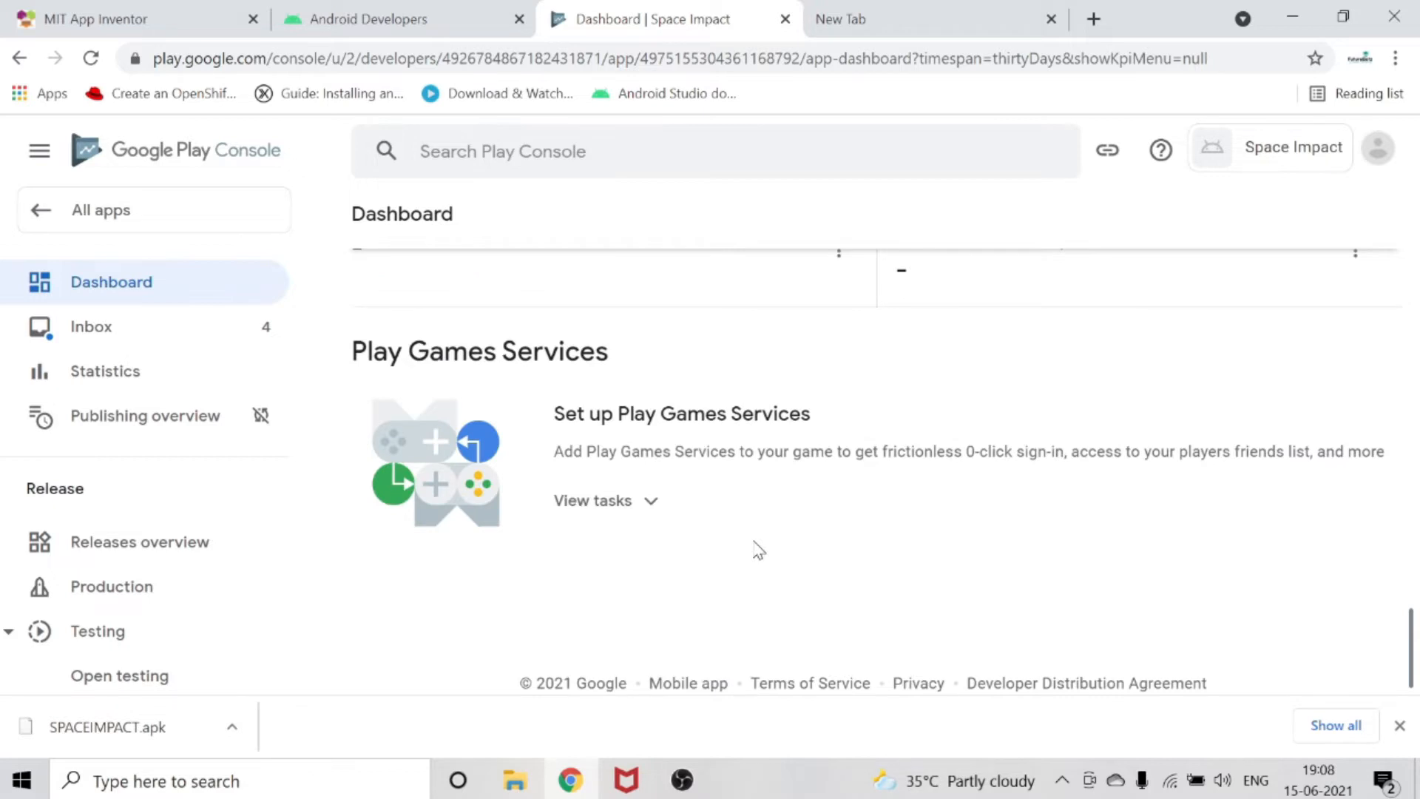
pyautogui.scroll(20, 757, 549)
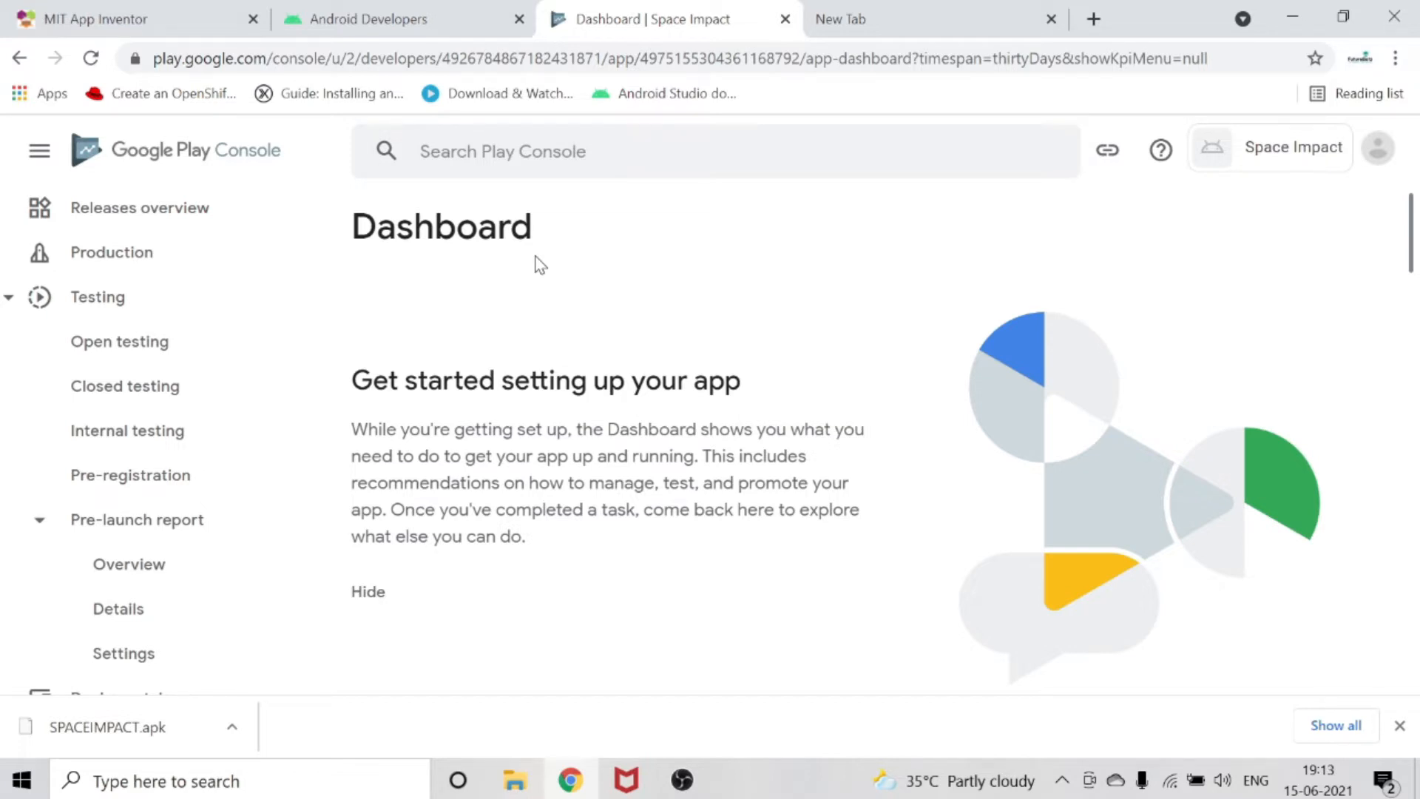
pyautogui.scroll(-9, 570, 318)
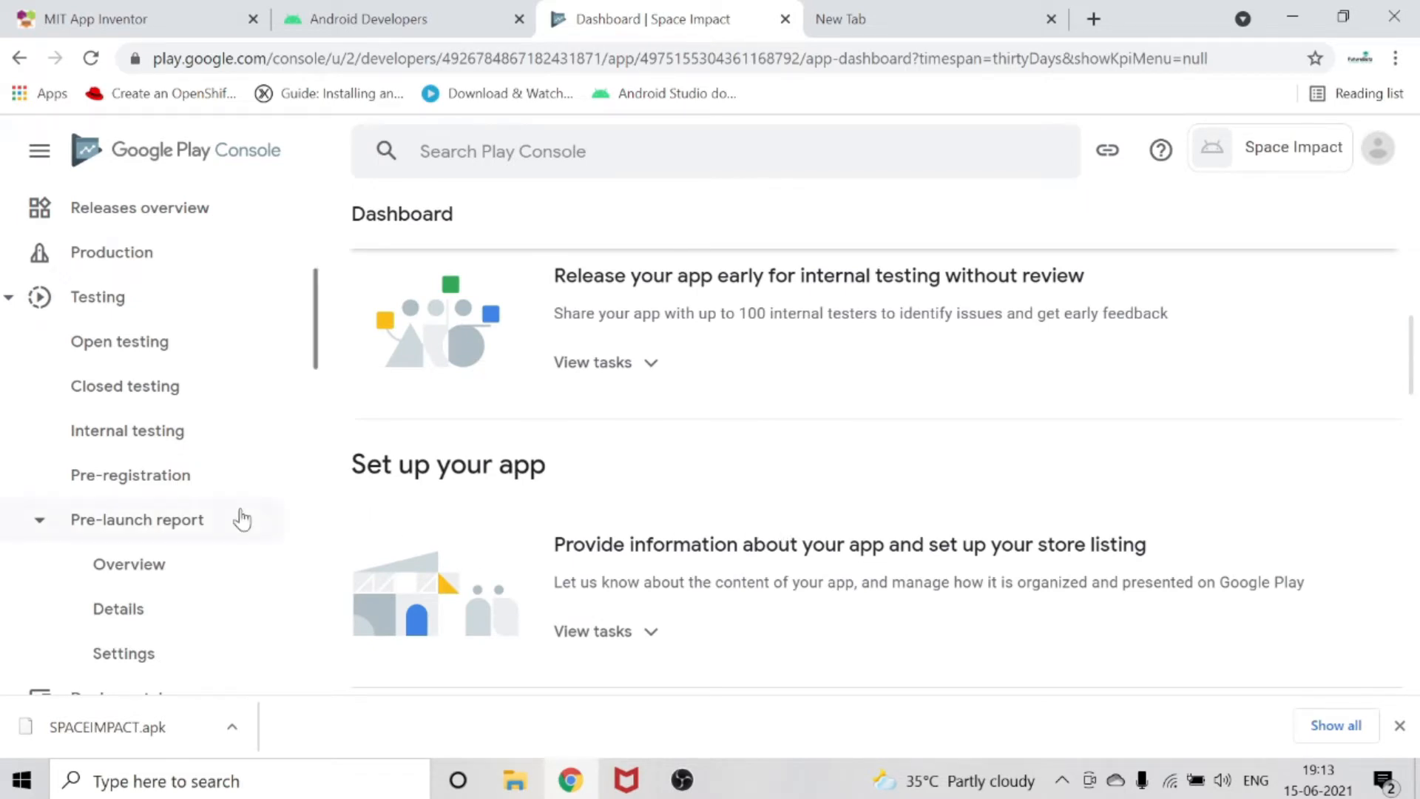
pyautogui.scroll(5, 196, 449)
pyautogui.scroll(-6, 197, 450)
pyautogui.scroll(3, 196, 450)
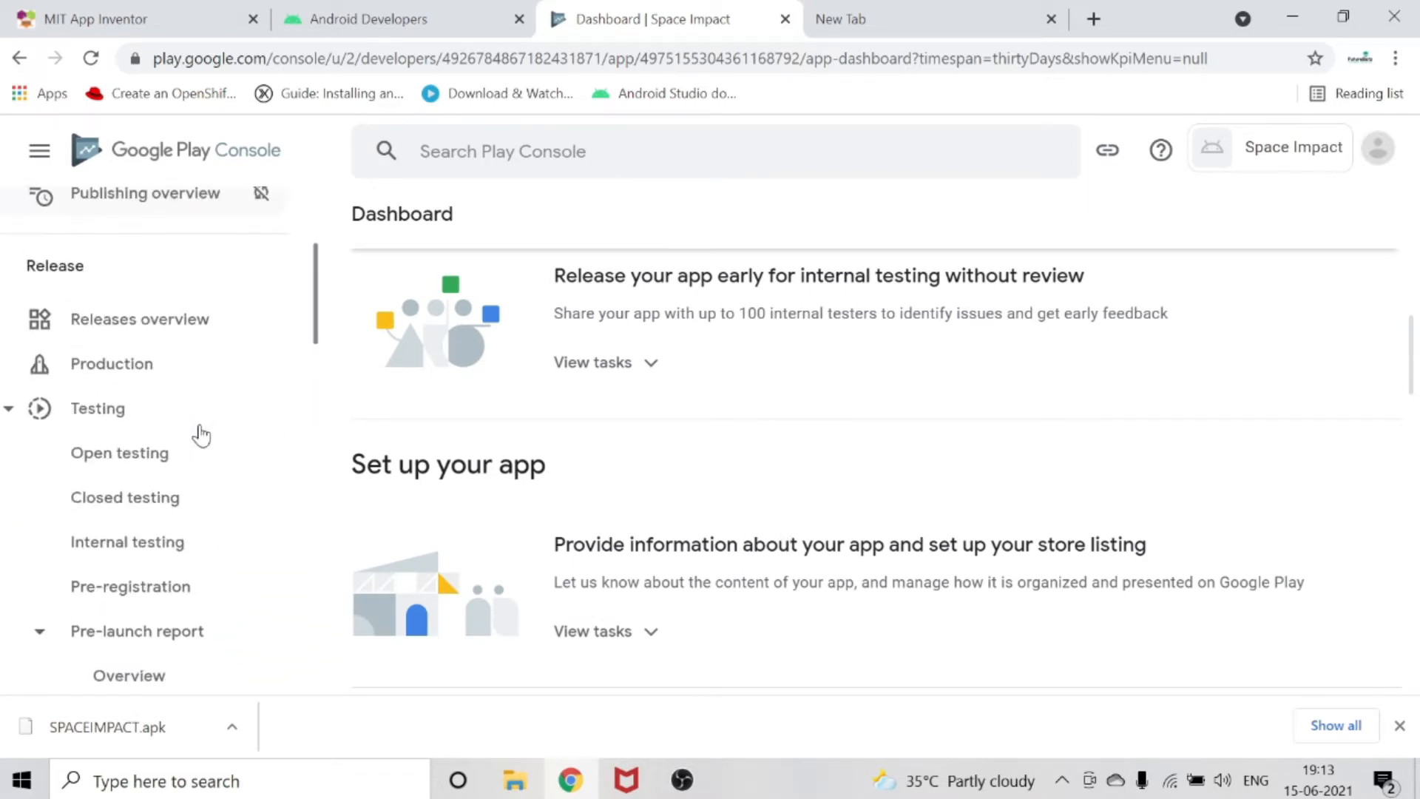
pyautogui.scroll(-7, 201, 436)
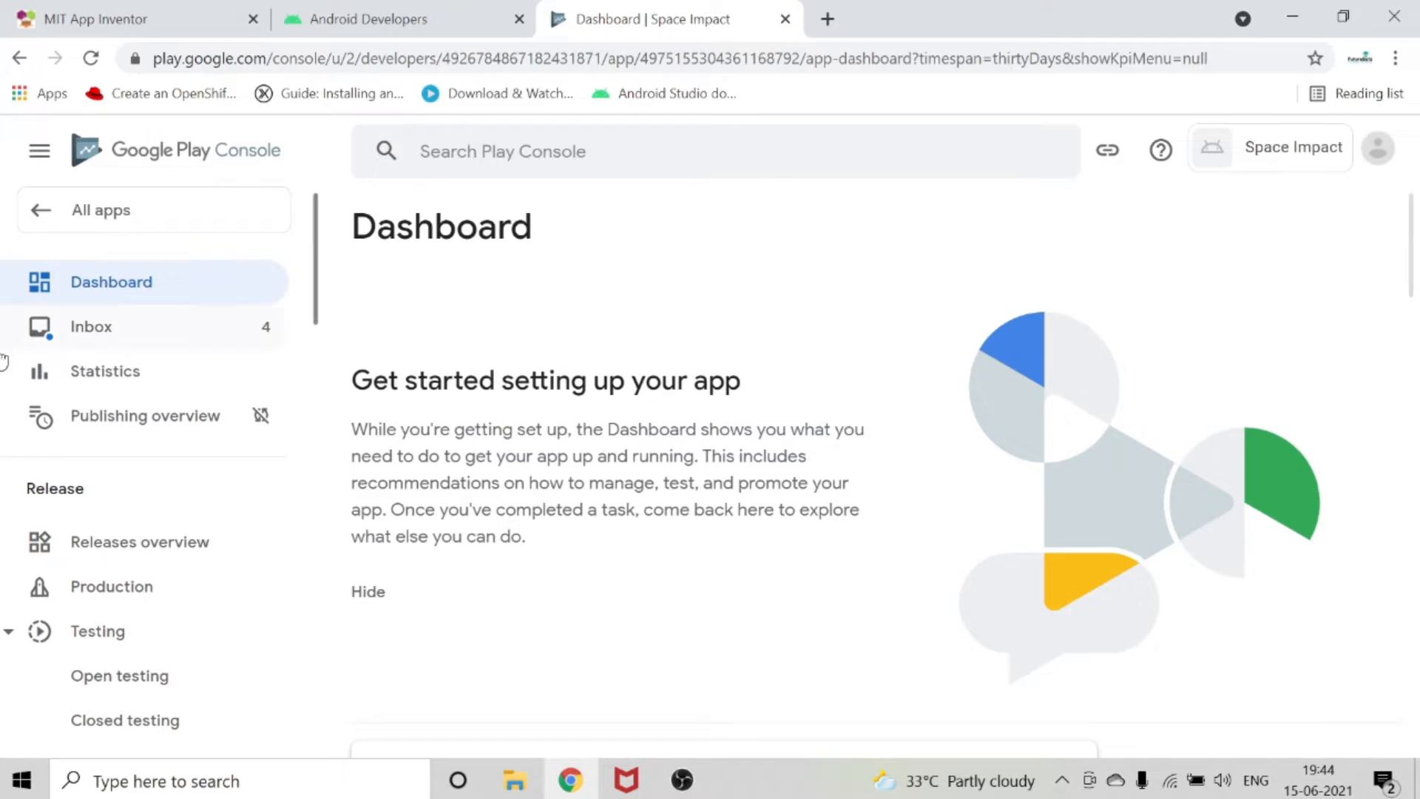
# Go to the app's App content page and start the Privacy policy task.
pyautogui.scroll(-7, 159, 517)
pyautogui.scroll(-7, 153, 533)
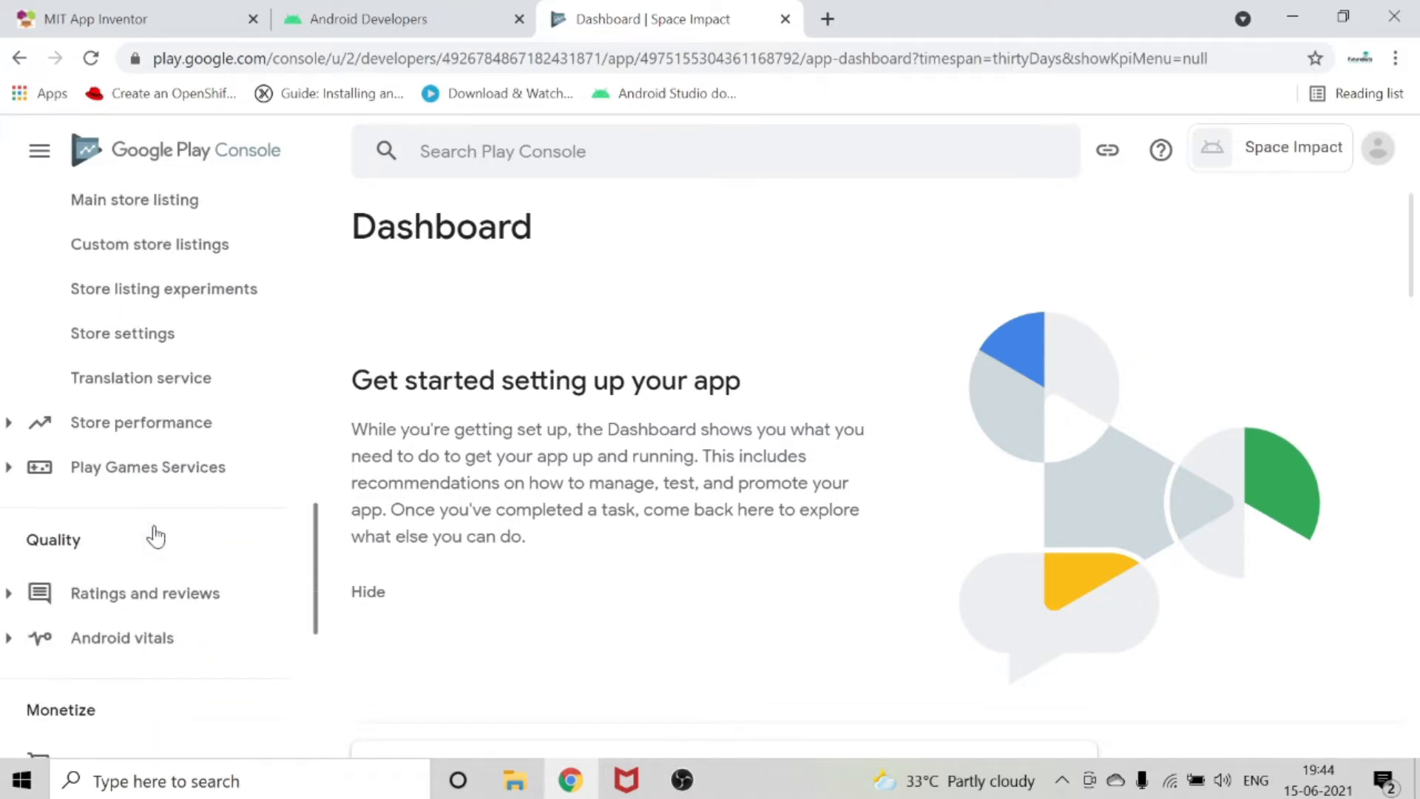
pyautogui.scroll(-5, 118, 517)
pyautogui.scroll(8, 207, 485)
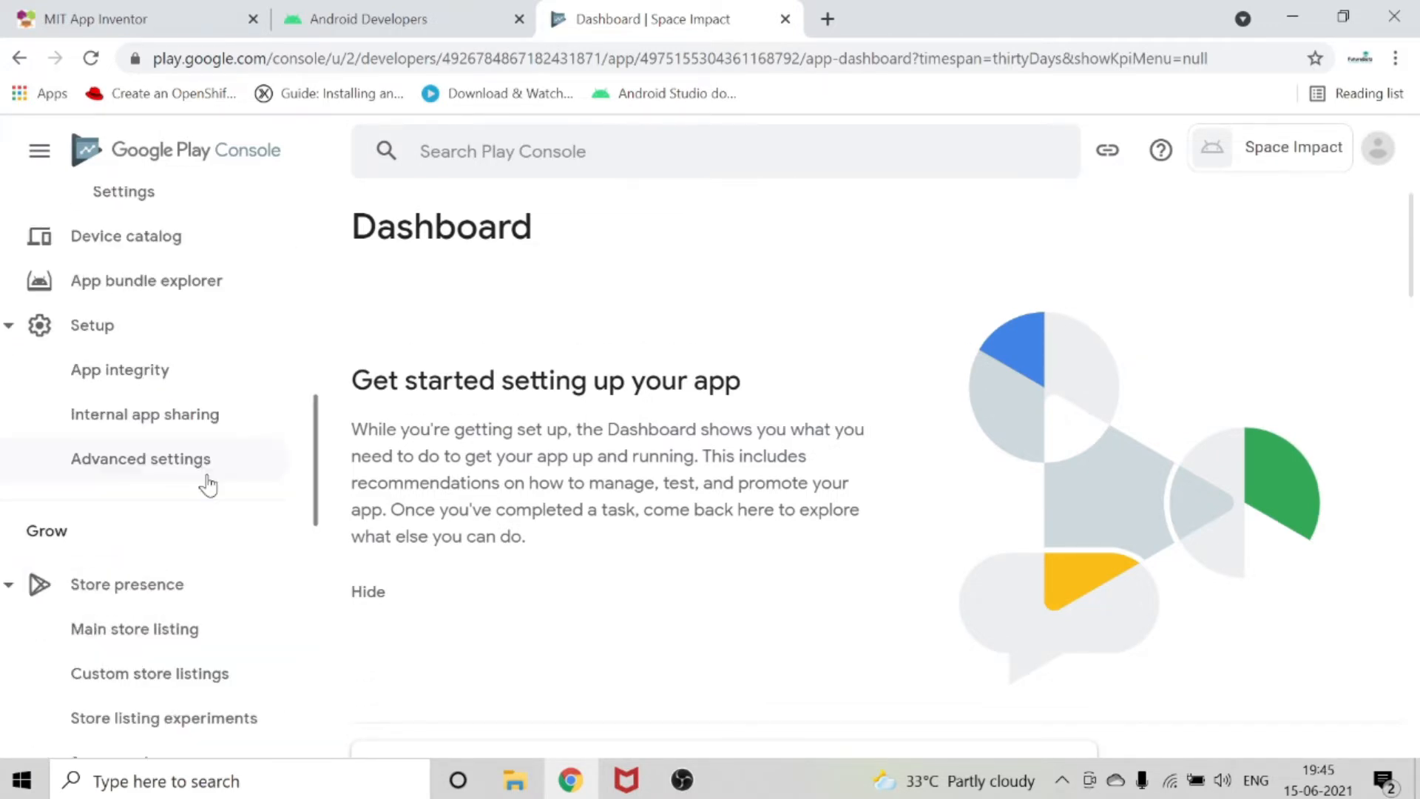
pyautogui.scroll(8, 211, 482)
pyautogui.scroll(-10, 213, 491)
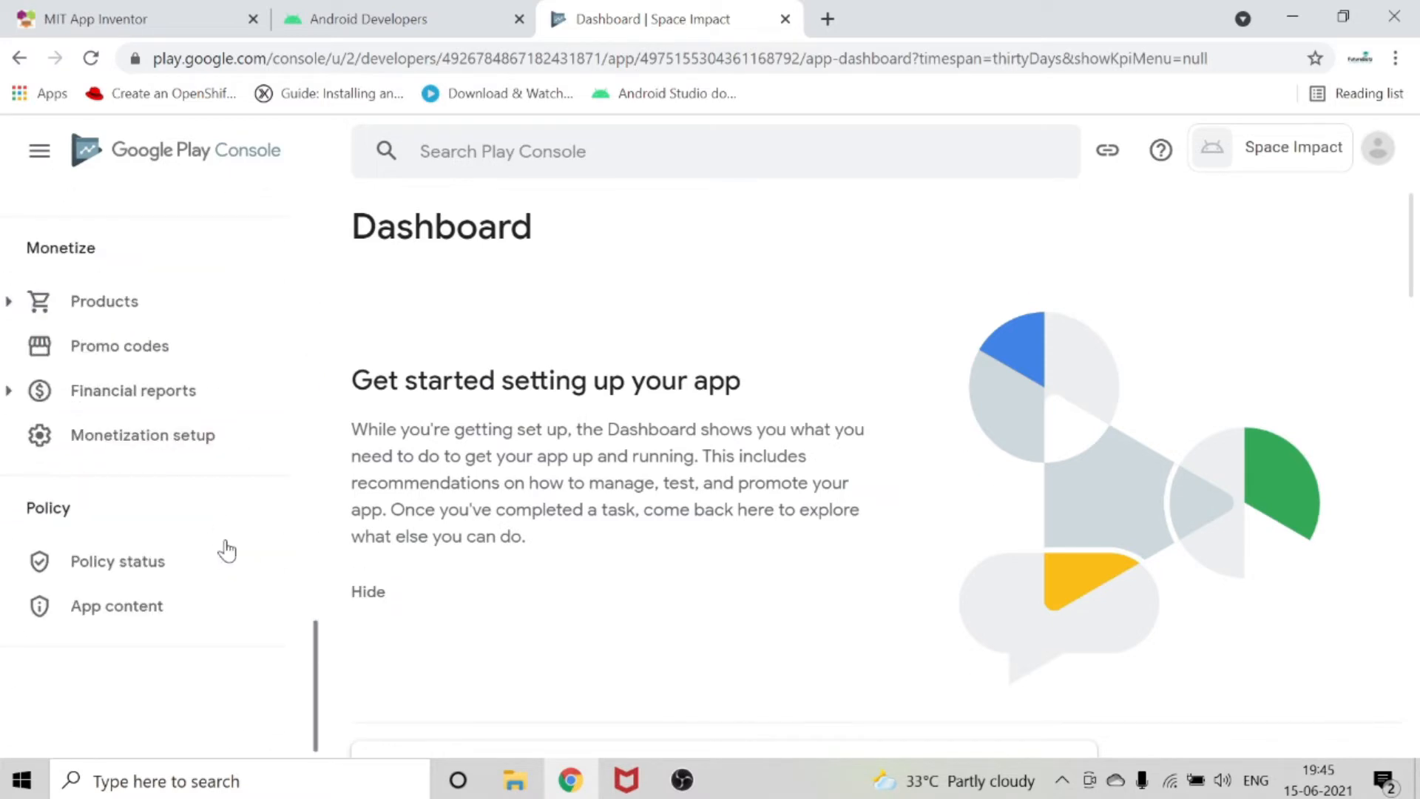
pyautogui.click(118, 622)
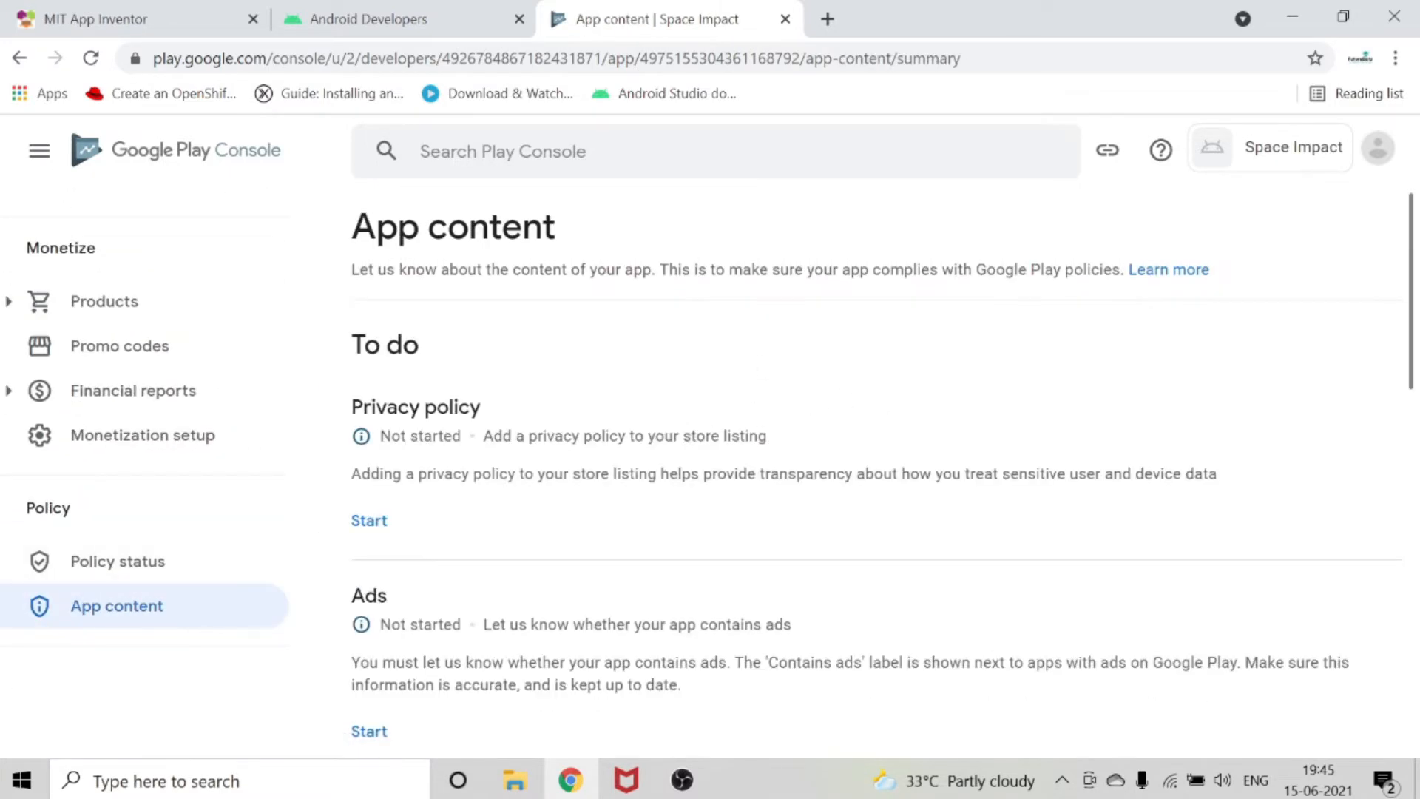
pyautogui.scroll(-12, 685, 450)
pyautogui.scroll(12, 515, 442)
pyautogui.click(363, 519)
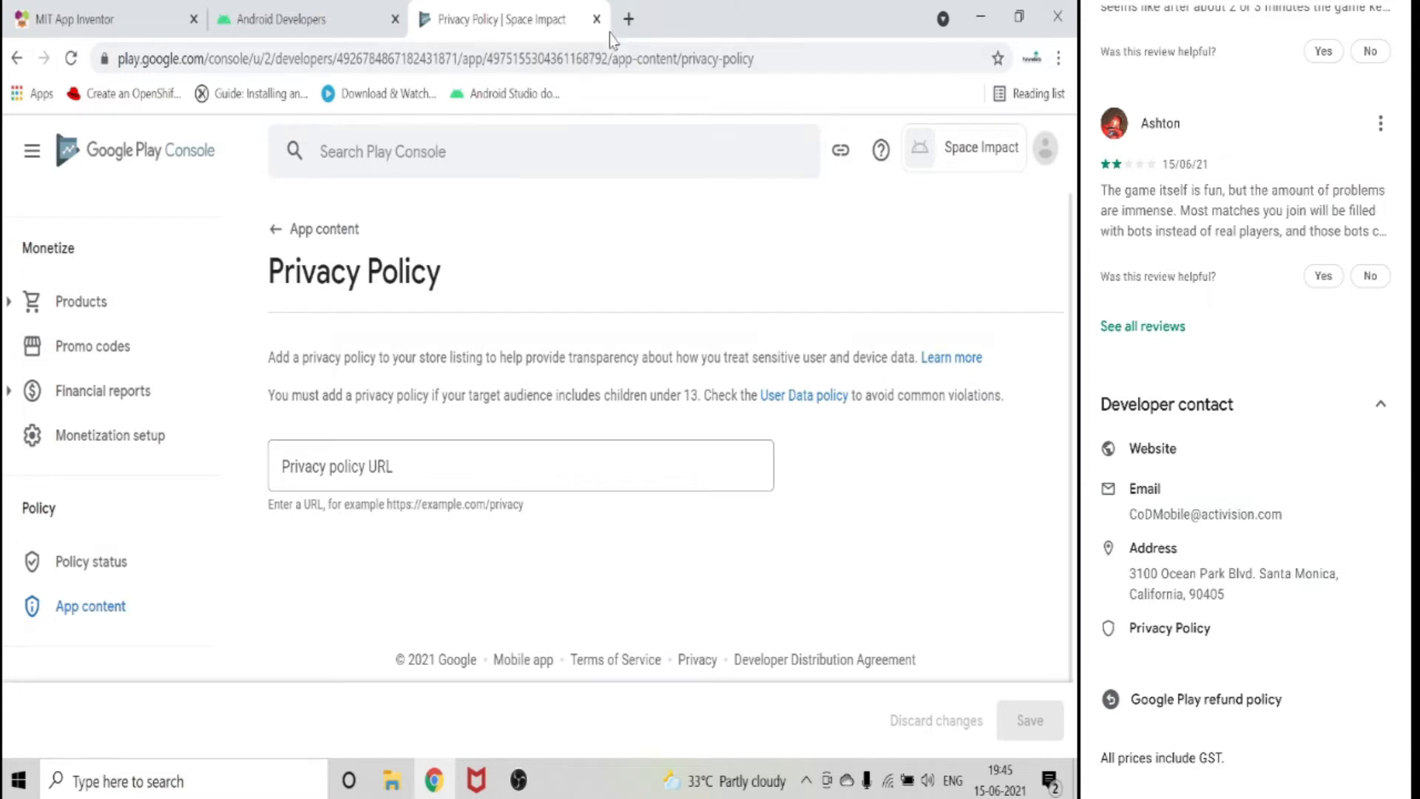
# Search the web for "privacy policy for app" in a new tab and open the "Privacy Policies for Mobile Apps" article.
pyautogui.click(628, 19)
pyautogui.click(616, 53)
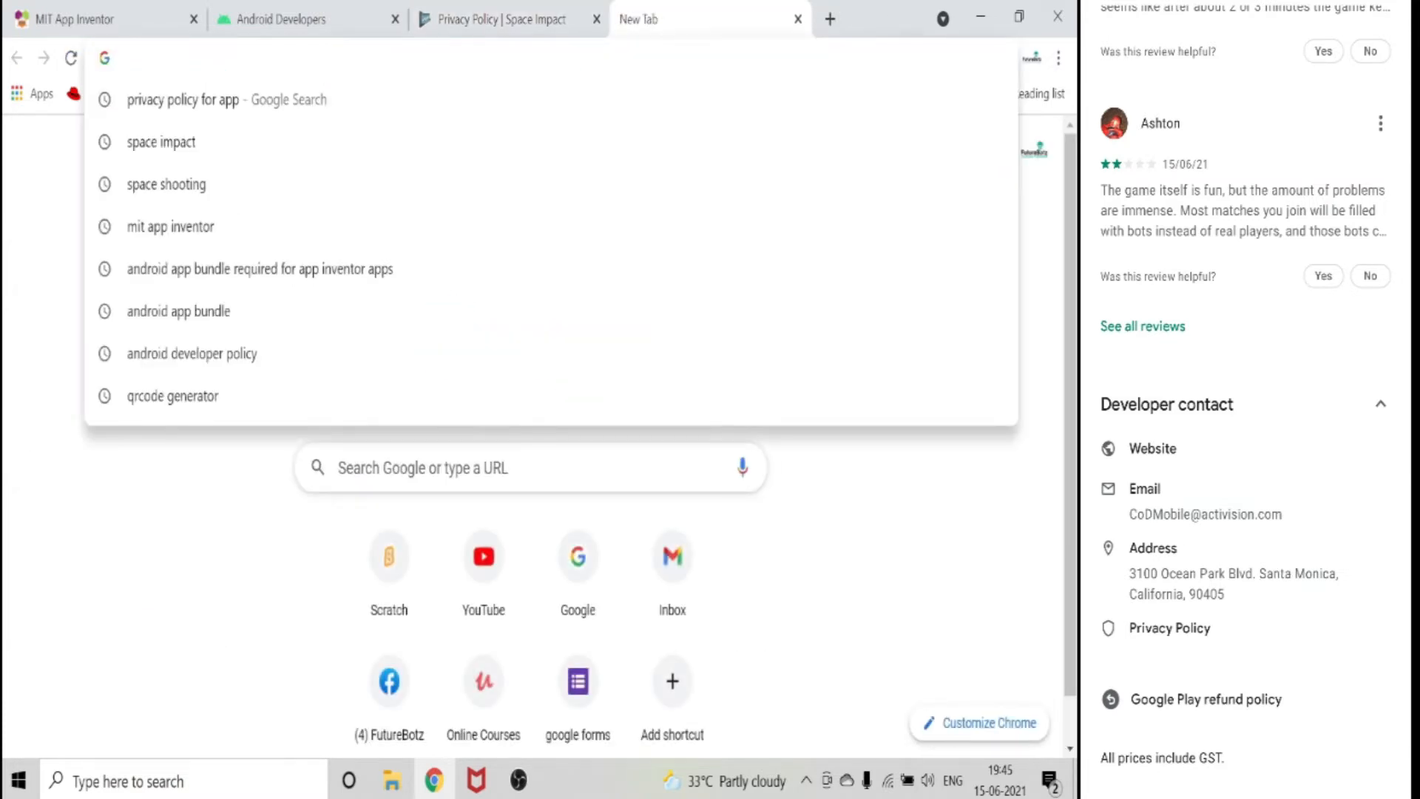
pyautogui.click(213, 100)
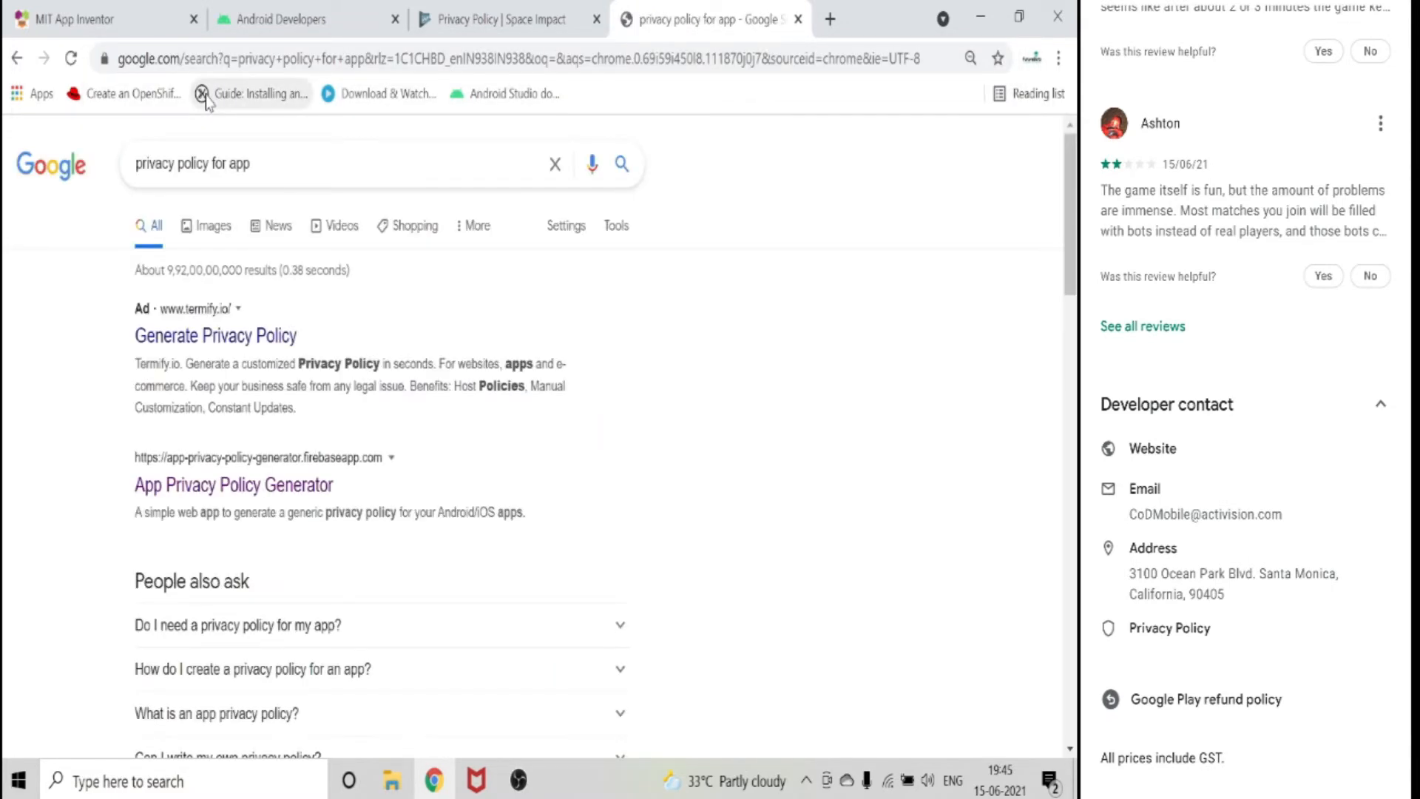
pyautogui.scroll(-5, 359, 399)
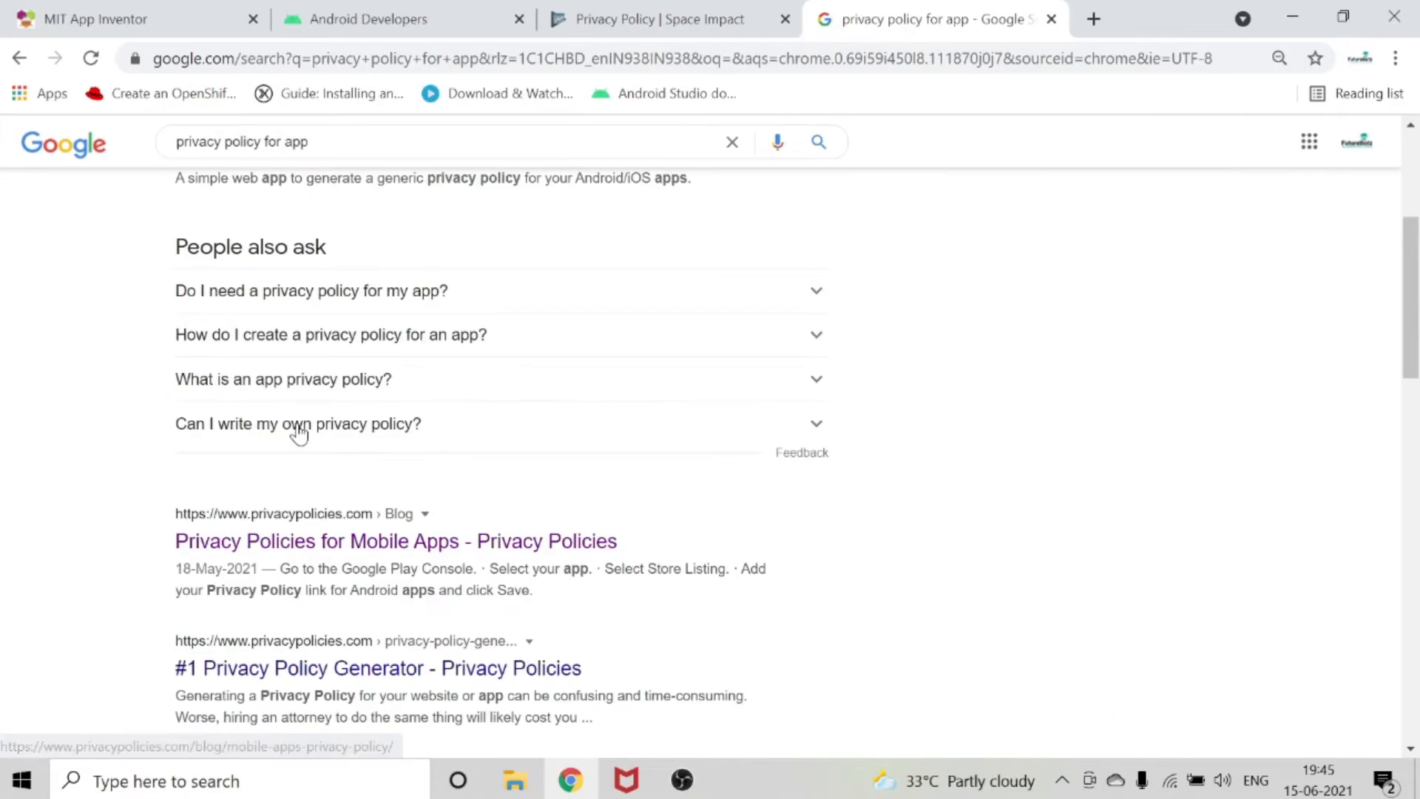
pyautogui.click(293, 547)
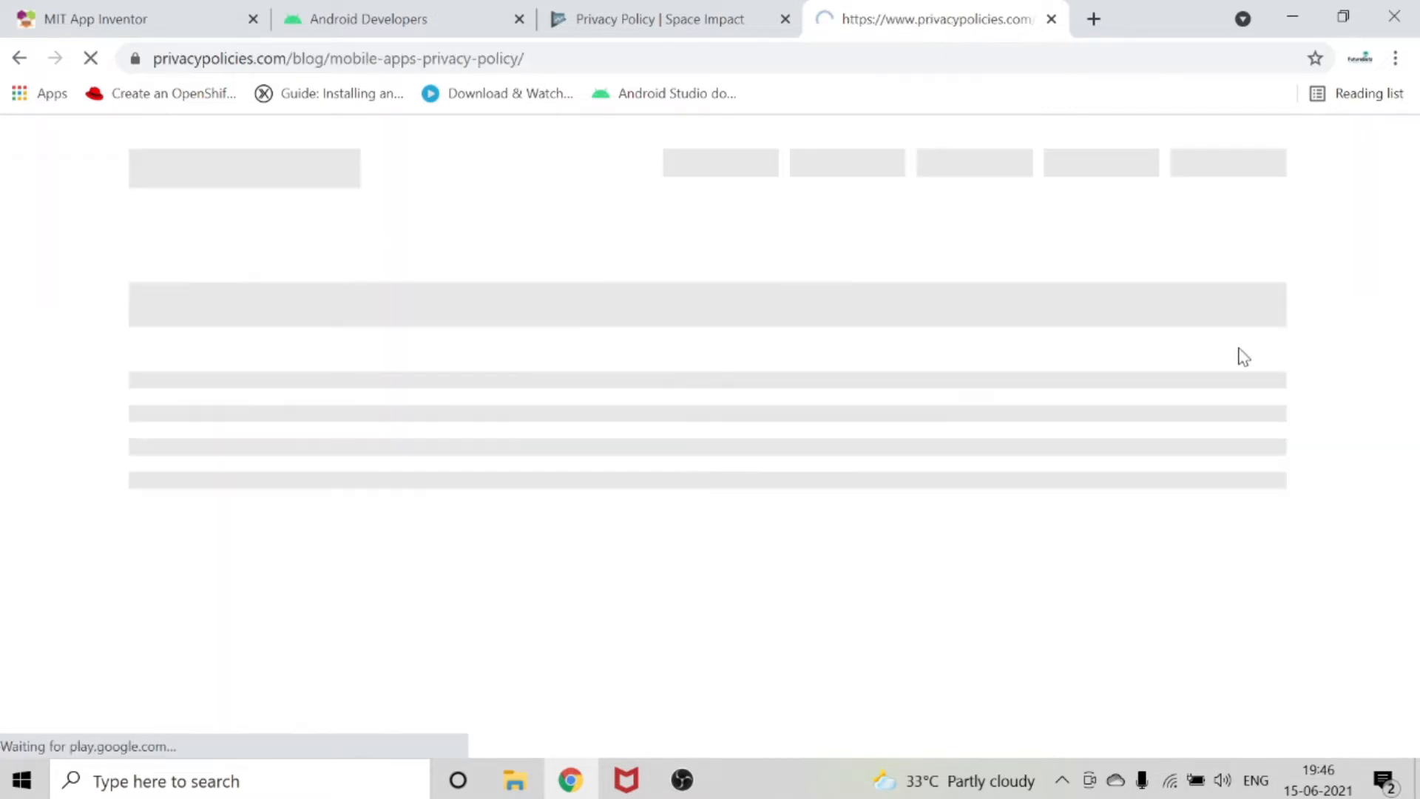
pyautogui.click(90, 62)
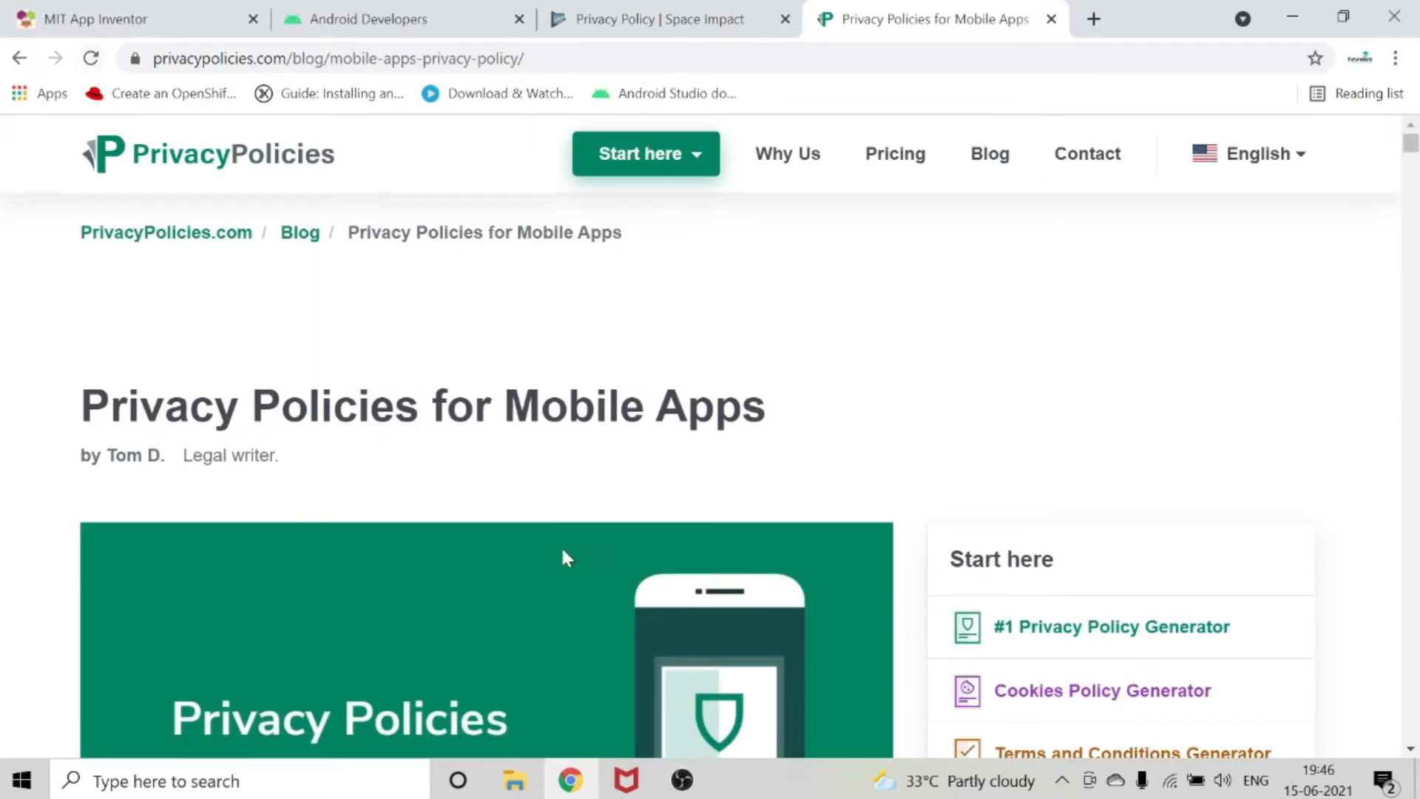
# Open the article's Privacy Policy Generator and choose App as the platform, continuing to the app information.
pyautogui.scroll(-20, 751, 517)
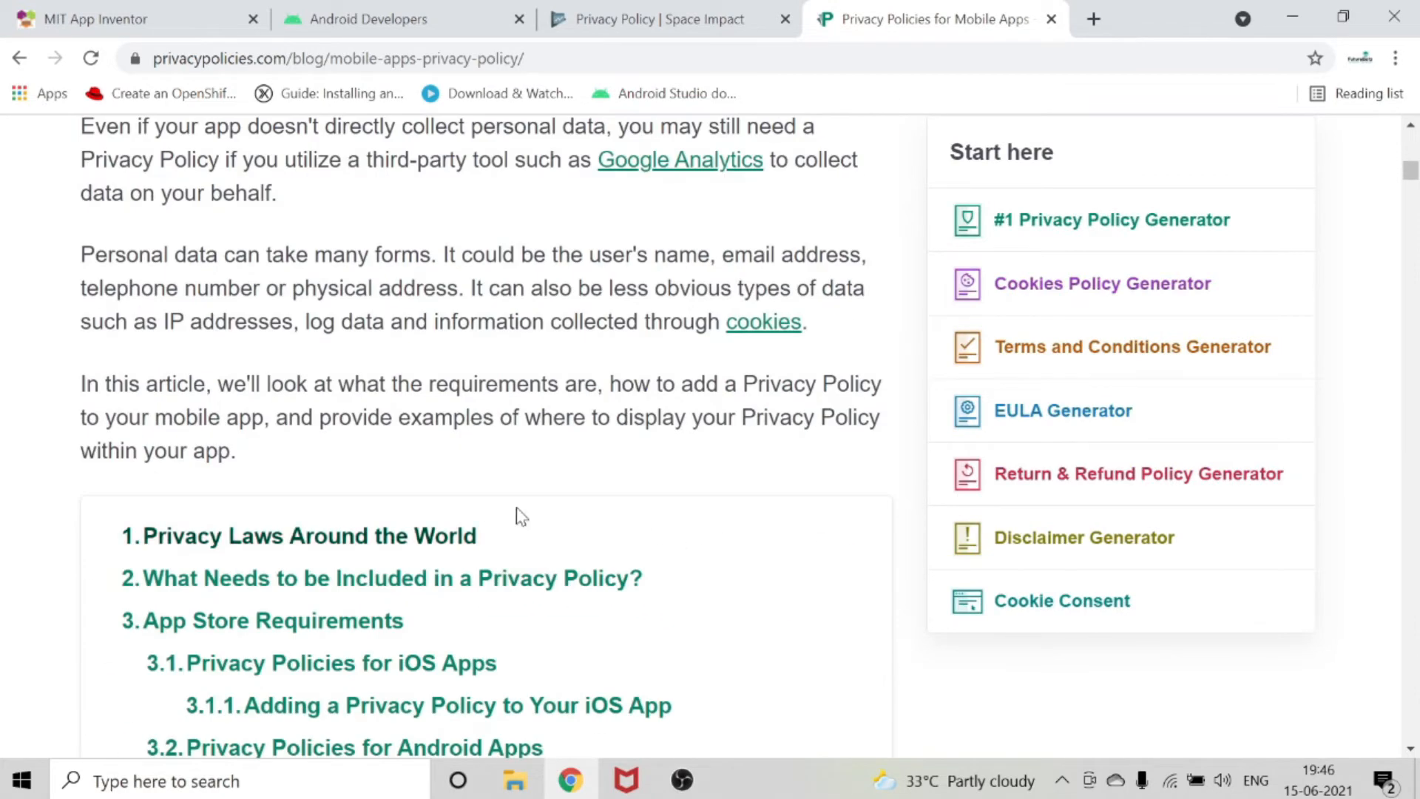
pyautogui.scroll(-6, 482, 509)
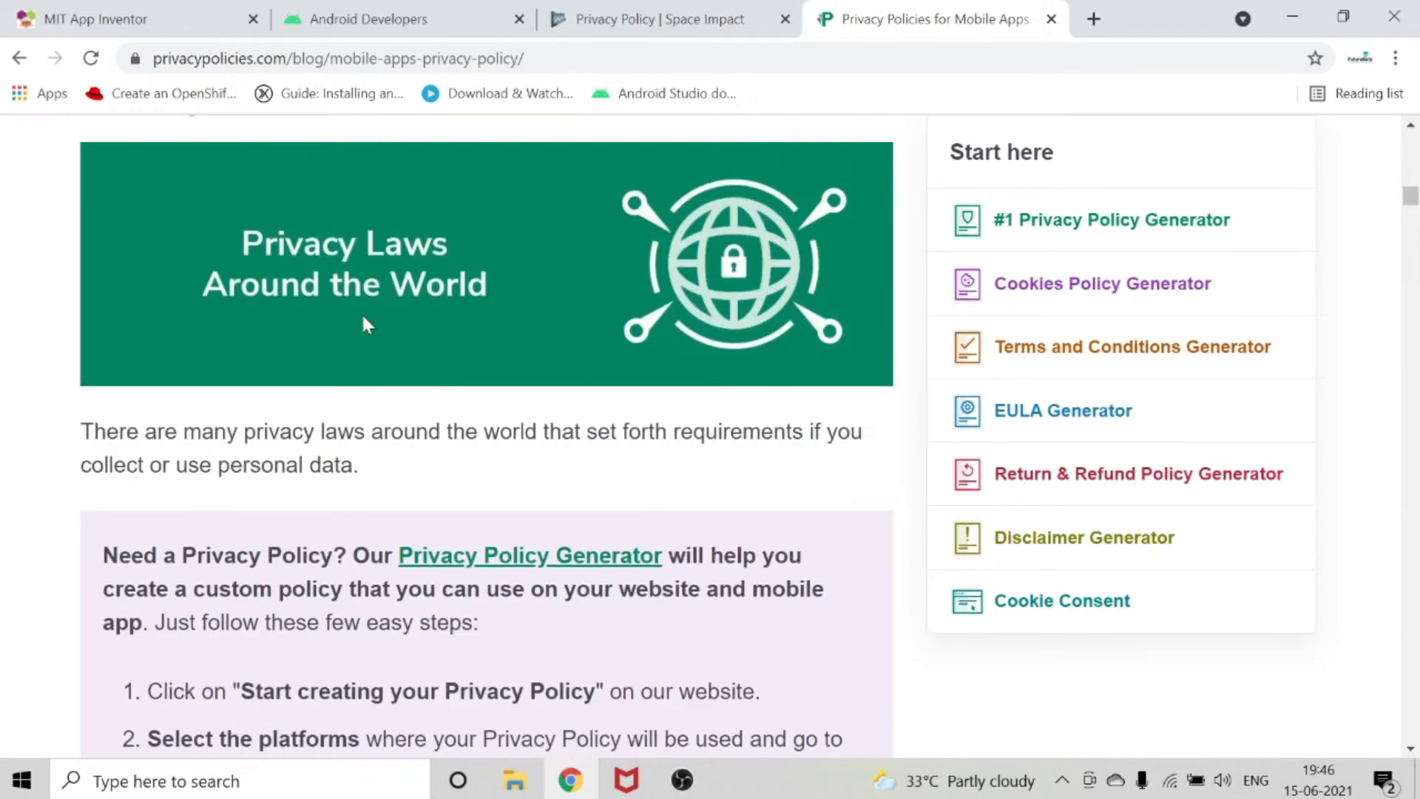
pyautogui.click(1068, 222)
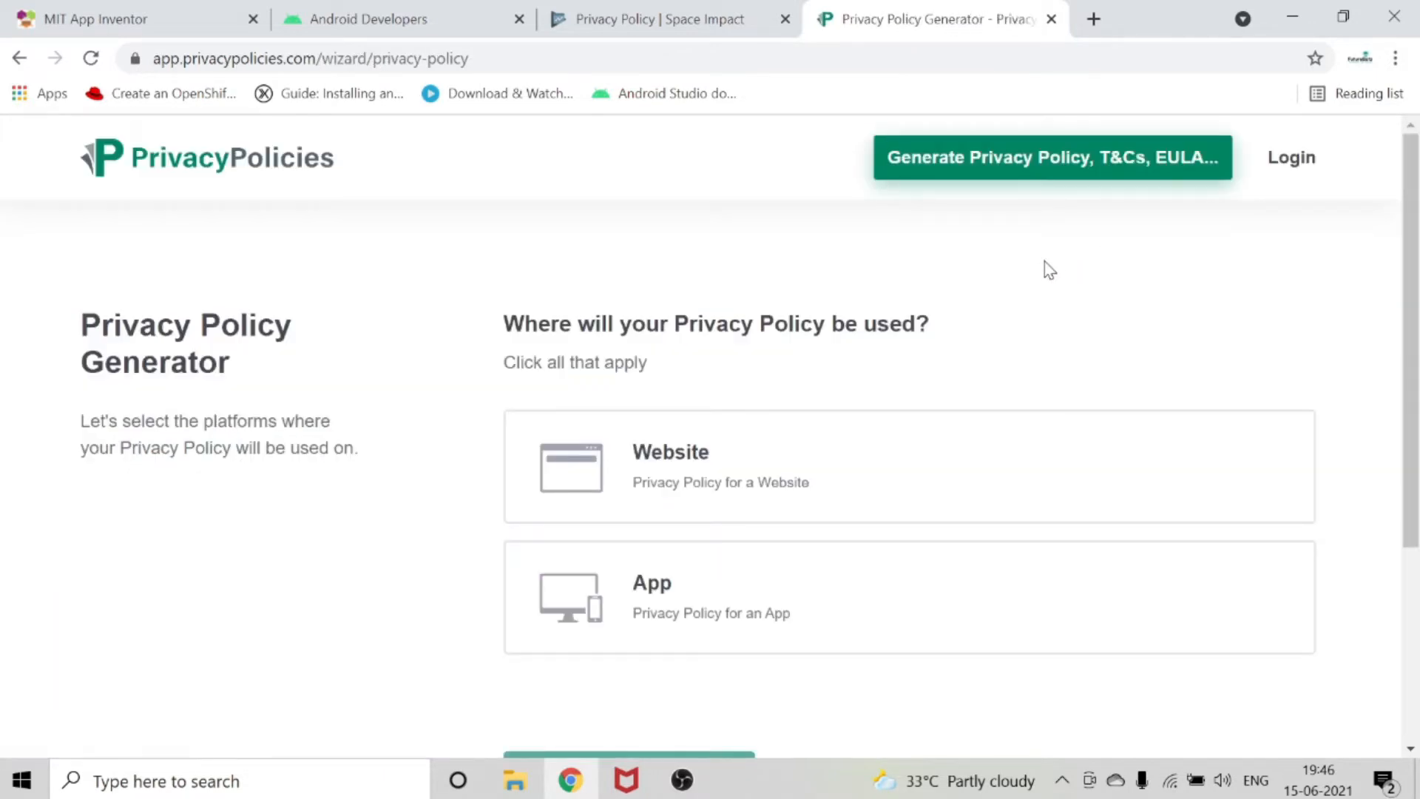
pyautogui.scroll(-3, 786, 500)
pyautogui.scroll(2, 786, 497)
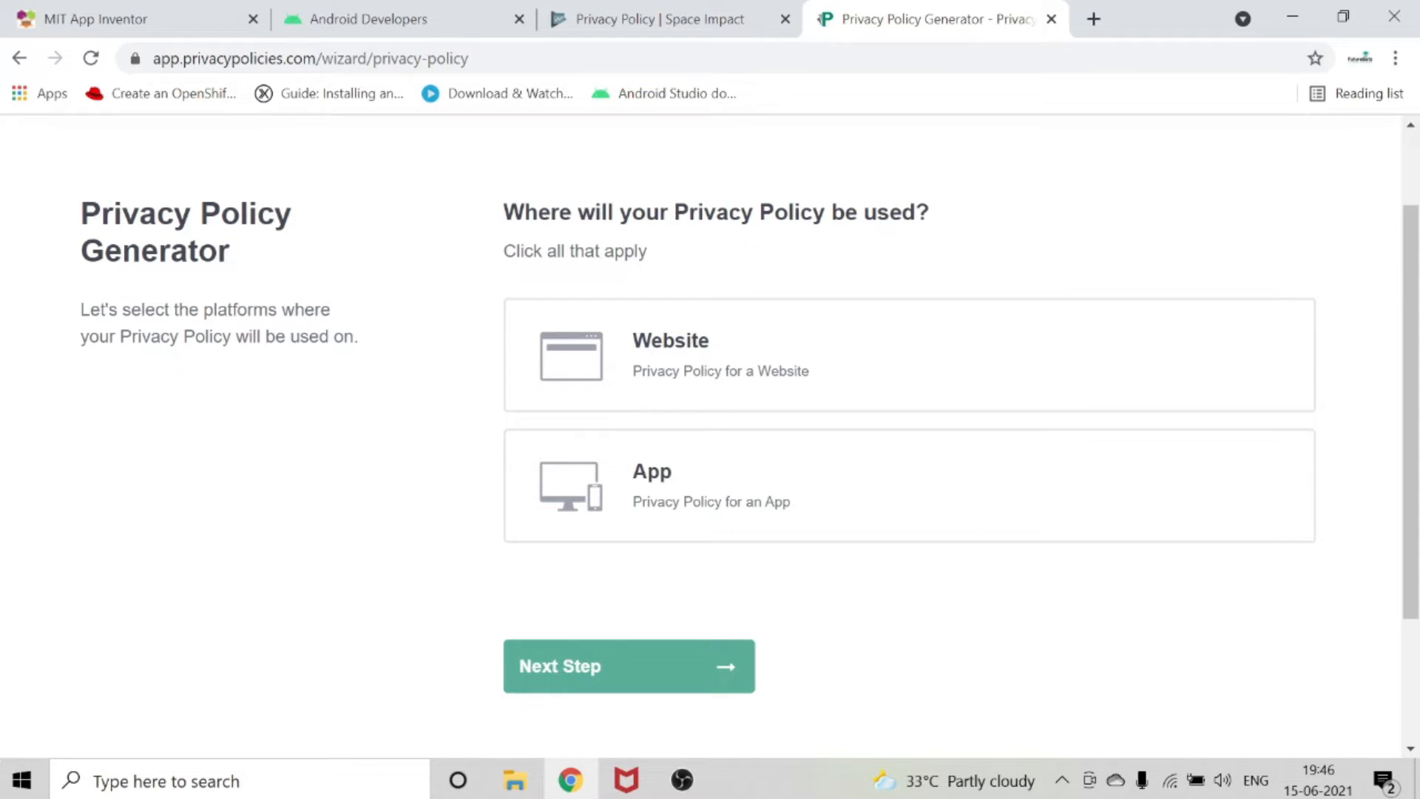
pyautogui.click(707, 501)
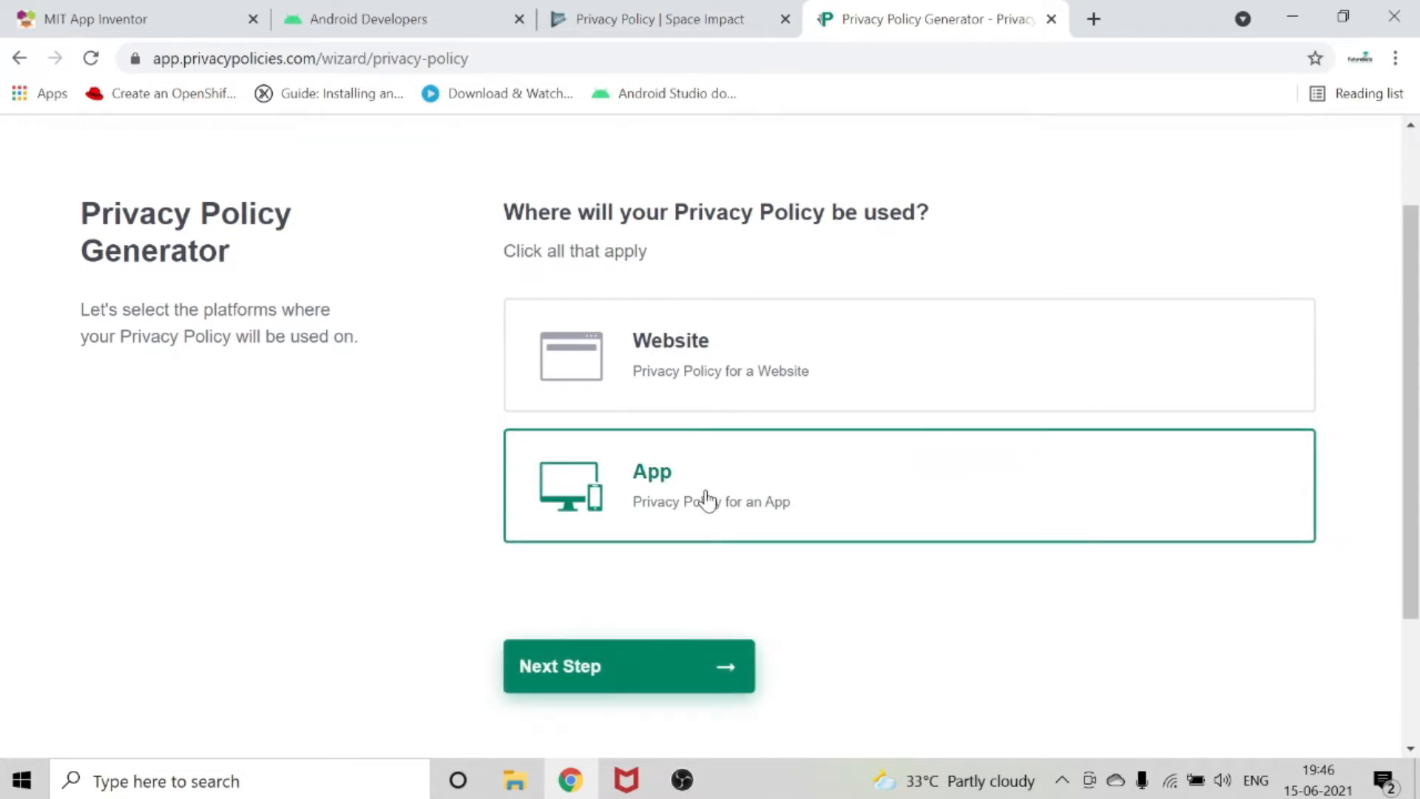
pyautogui.click(695, 672)
# Replace the app name in the generator form with "Space Impact".
pyautogui.click(636, 440)
pyautogui.hotkey('ctrl', 'shift', 'Left')
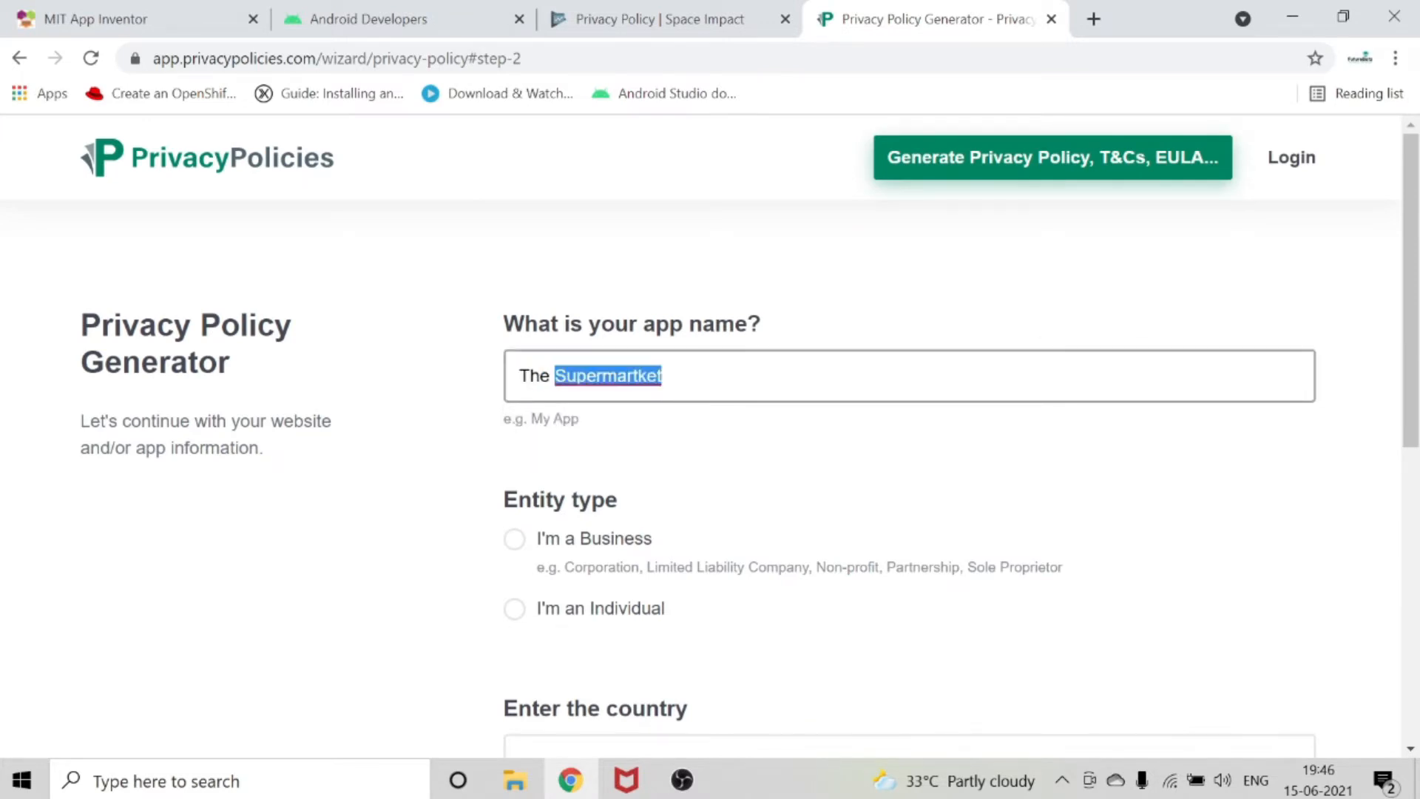
pyautogui.press('BackSpace')
pyautogui.press('BackSpace')
pyautogui.press('BackSpace')
pyautogui.write('Sp')
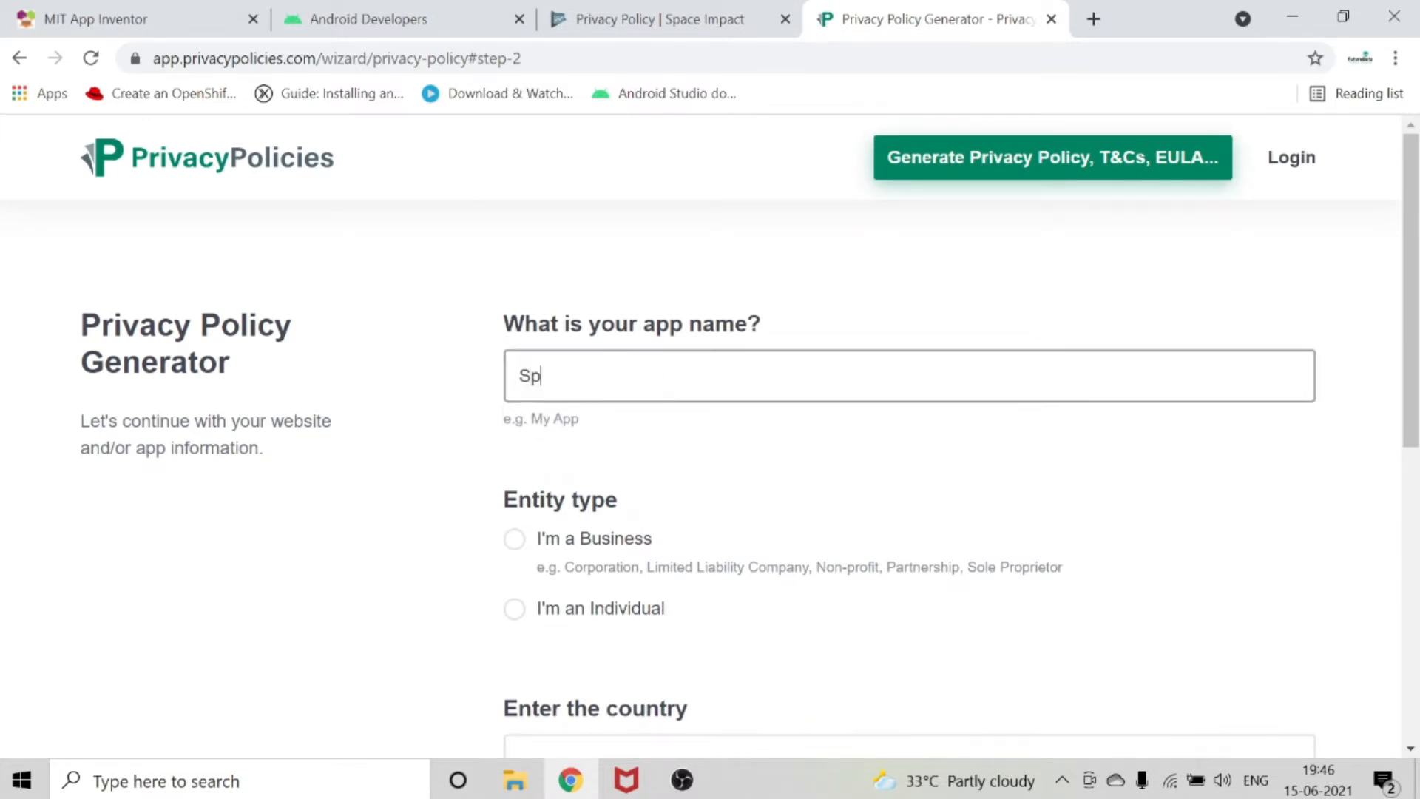
pyautogui.write('ace Impact')
# Set the entity type to Business with "FutureBotz" as the business name and fill in the business address.
pyautogui.scroll(-1, 668, 367)
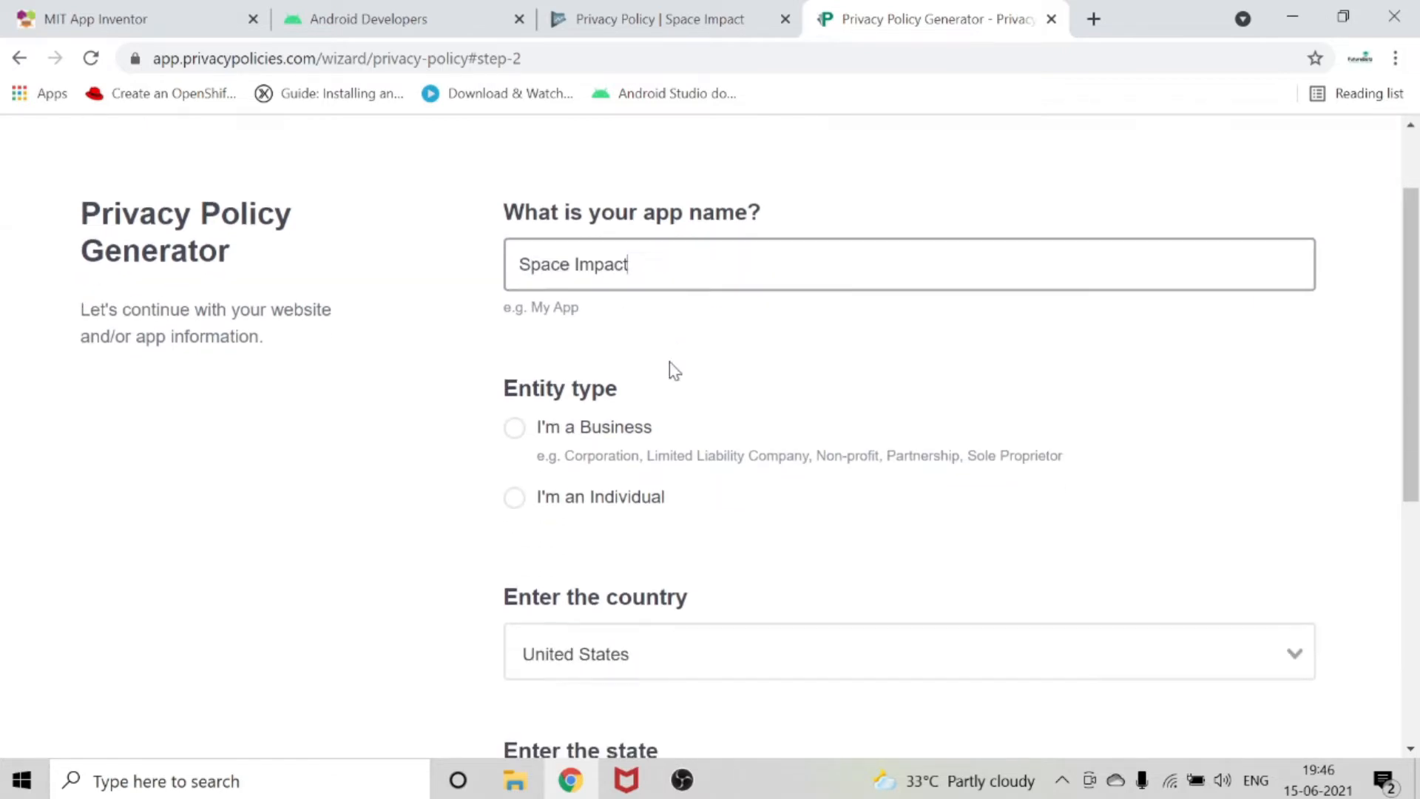
pyautogui.click(528, 437)
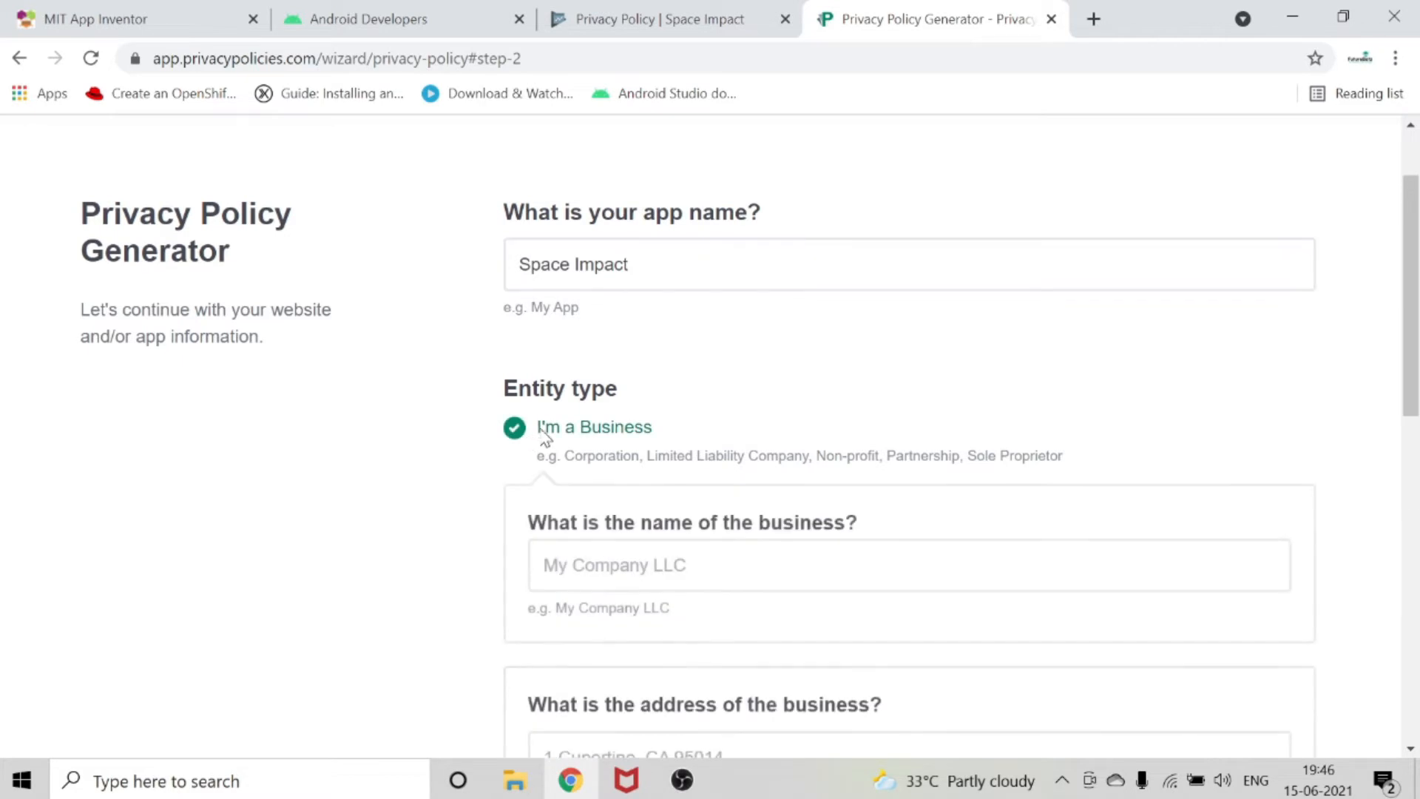
pyautogui.scroll(-3, 548, 442)
pyautogui.click(687, 231)
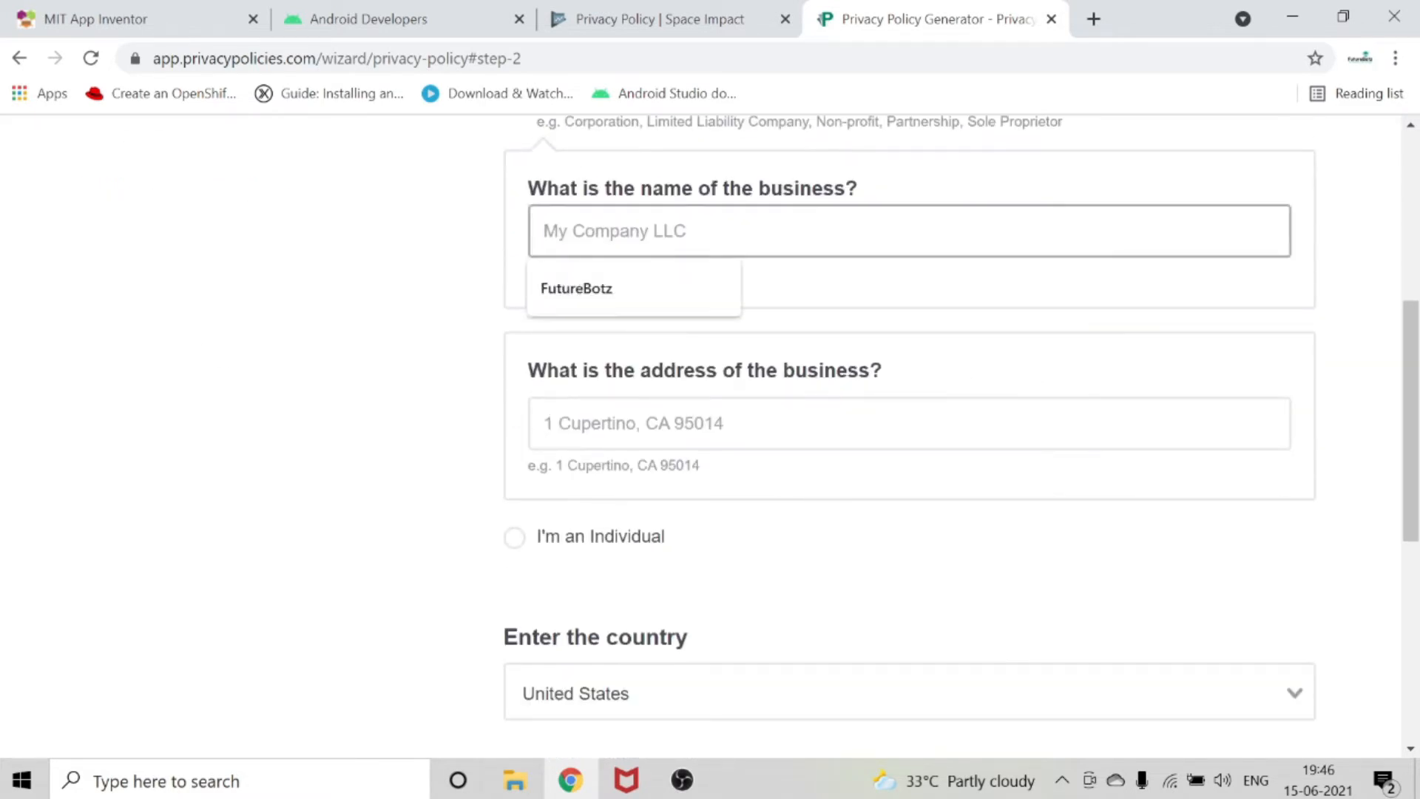
pyautogui.click(693, 294)
pyautogui.click(688, 424)
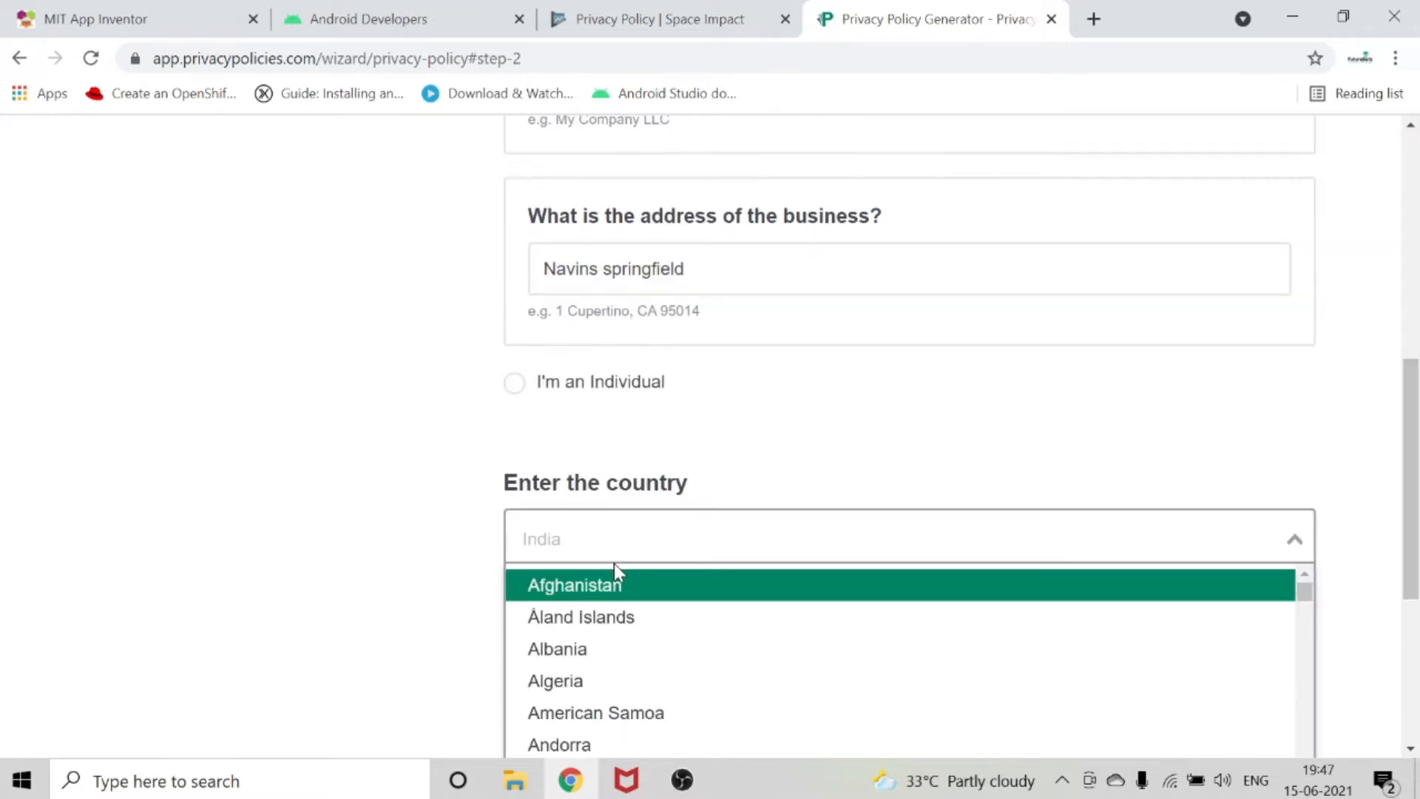
# Set the country to India and the state to Tamil Nadu in the privacy policy form.
pyautogui.write('Ind')
pyautogui.click(667, 608)
pyautogui.scroll(-1, 667, 607)
pyautogui.click(657, 573)
pyautogui.write('ta')
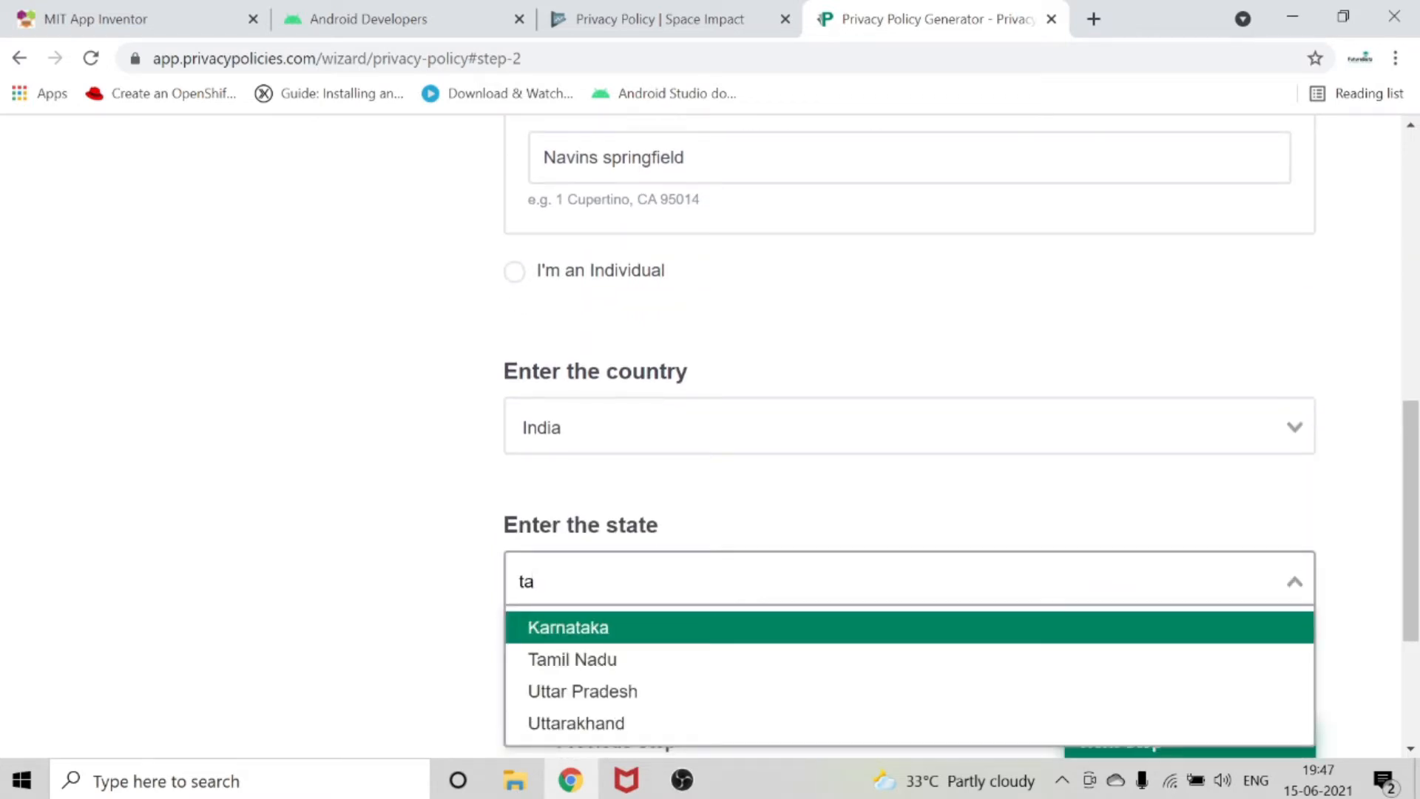
pyautogui.click(659, 671)
pyautogui.scroll(-3, 815, 615)
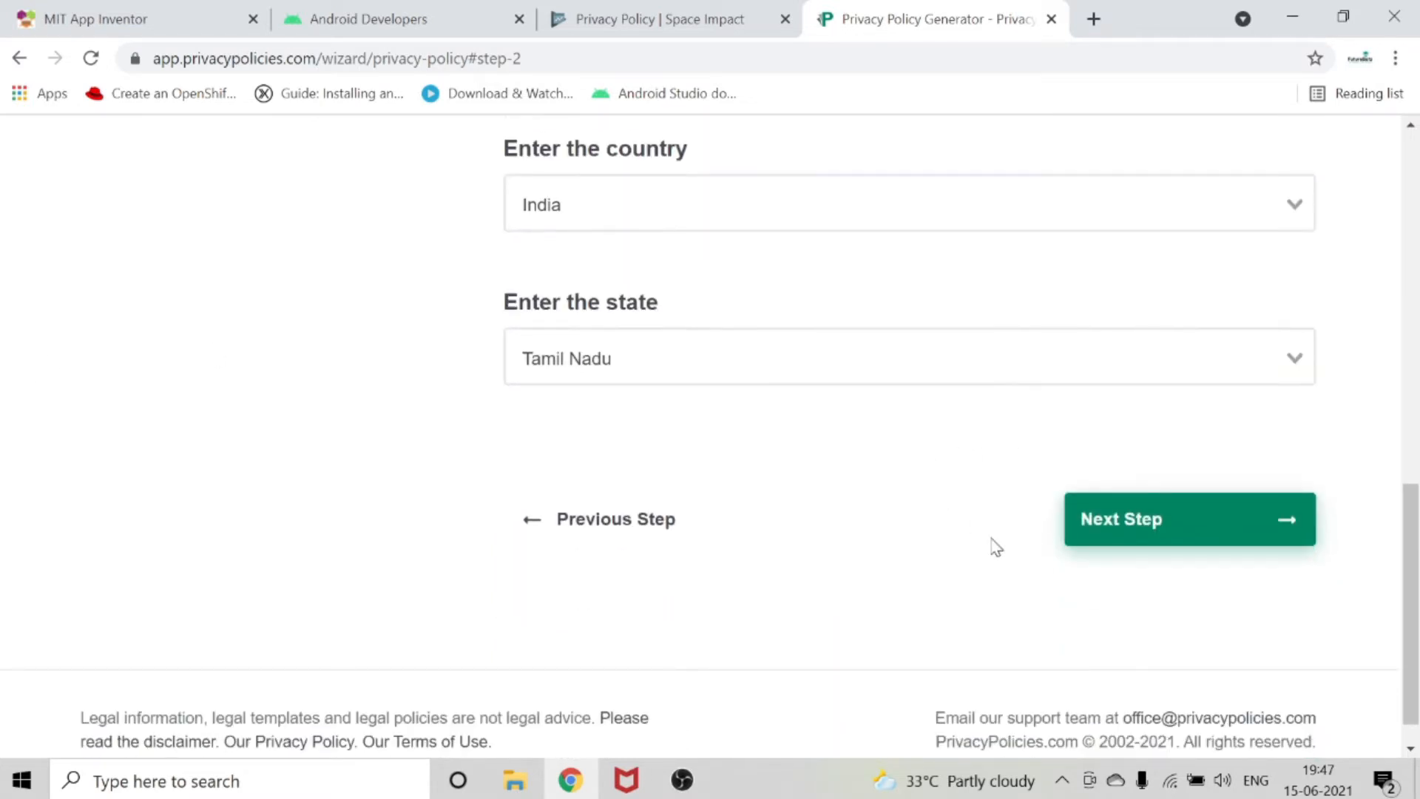
# Continue to the data collection questions and select First name and last name, Phone number and Others as personal information collected.
pyautogui.click(1150, 544)
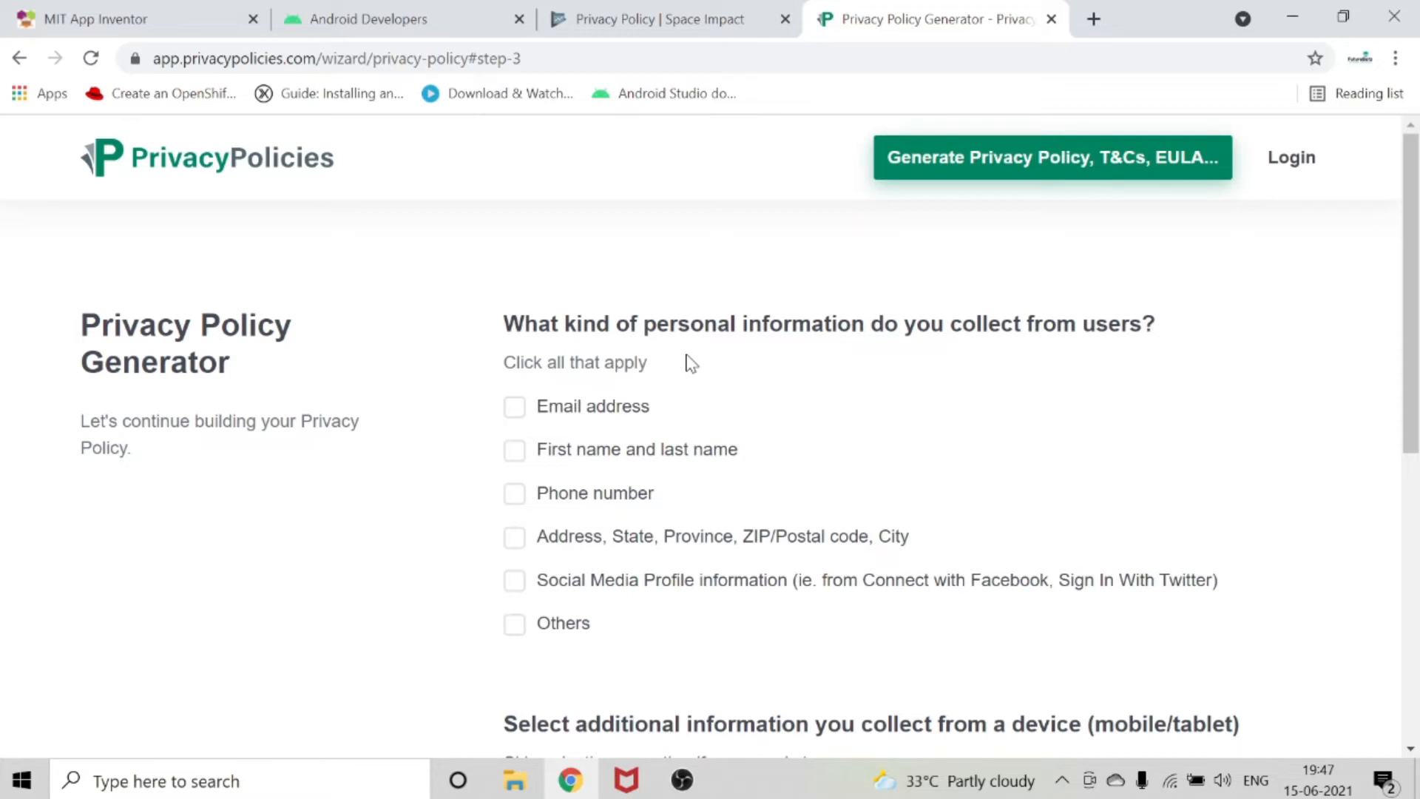
pyautogui.scroll(-1, 786, 441)
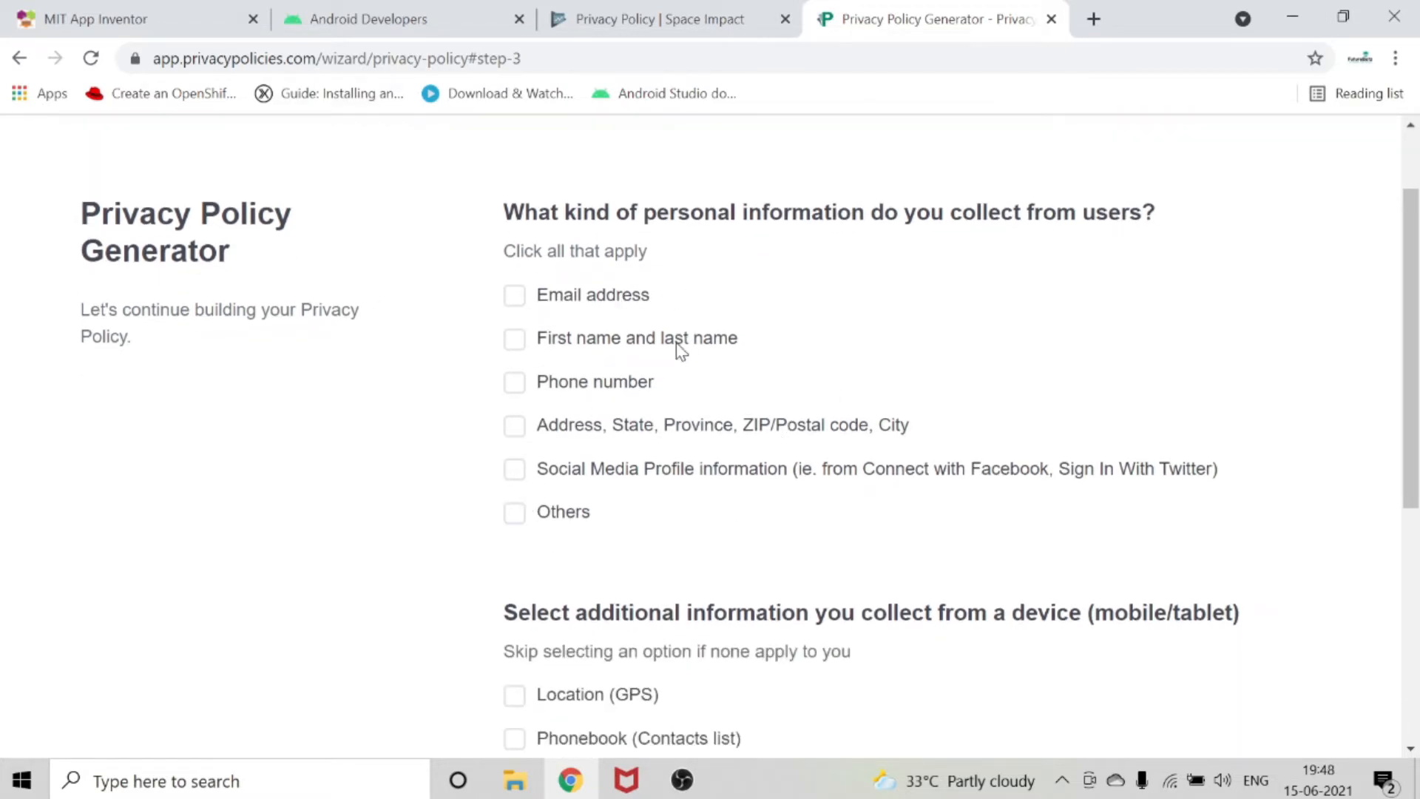
pyautogui.click(514, 348)
pyautogui.click(516, 389)
pyautogui.click(516, 512)
# Select Camera (Pictures) as additional device information collected and continue to the contact options.
pyautogui.scroll(-5, 589, 497)
pyautogui.scroll(-1, 589, 497)
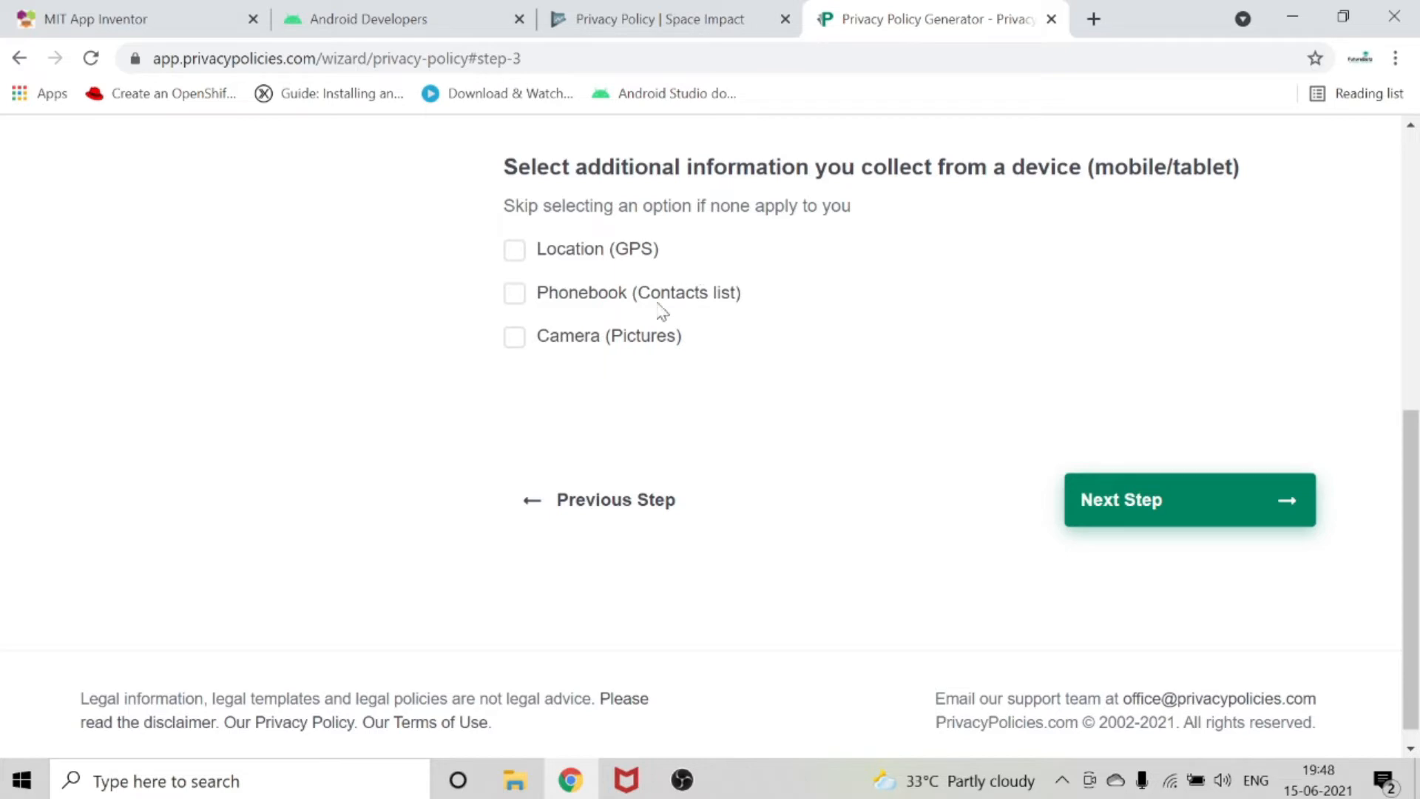
pyautogui.click(514, 334)
pyautogui.click(1176, 507)
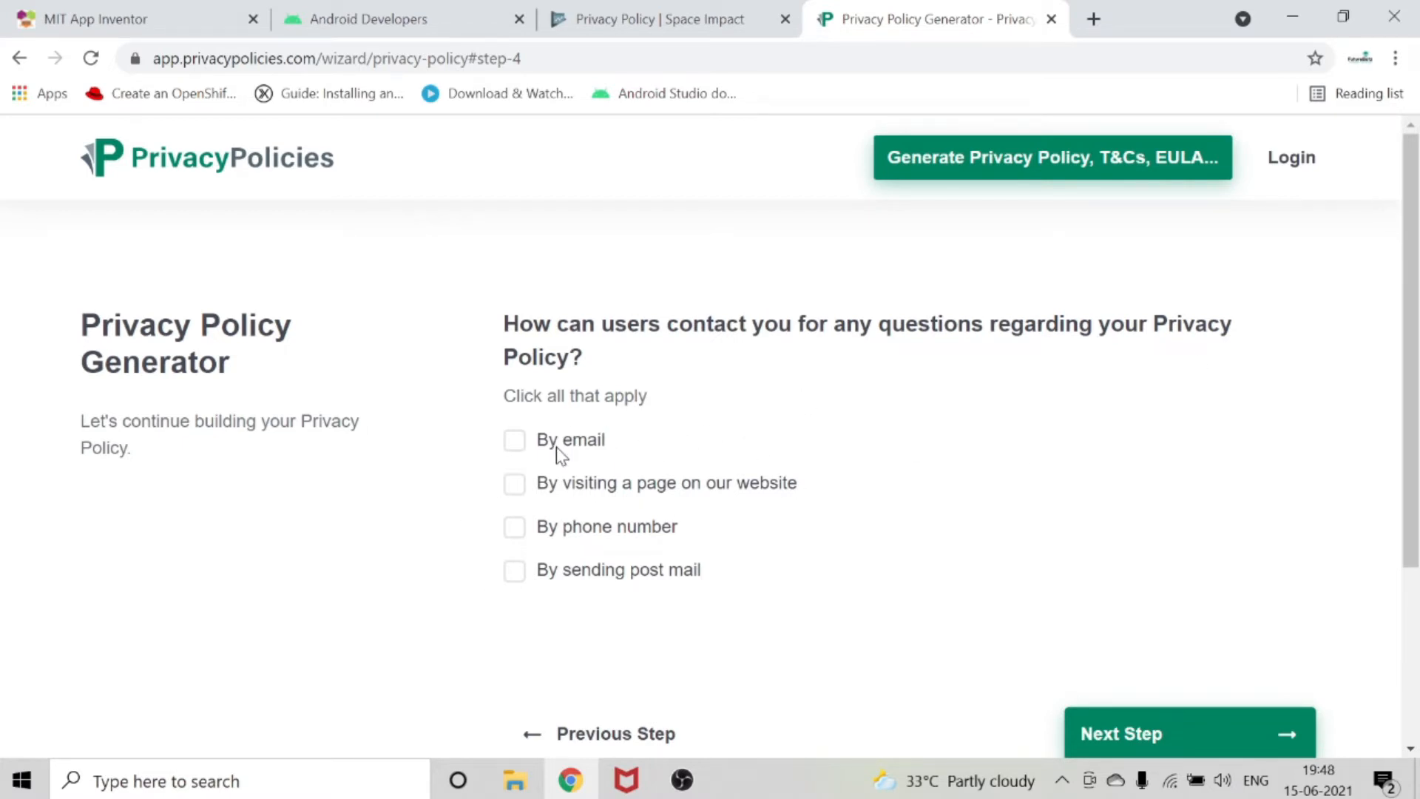
# Let users ask privacy policy questions by email, enter the business's support email address, and continue.
pyautogui.click(524, 444)
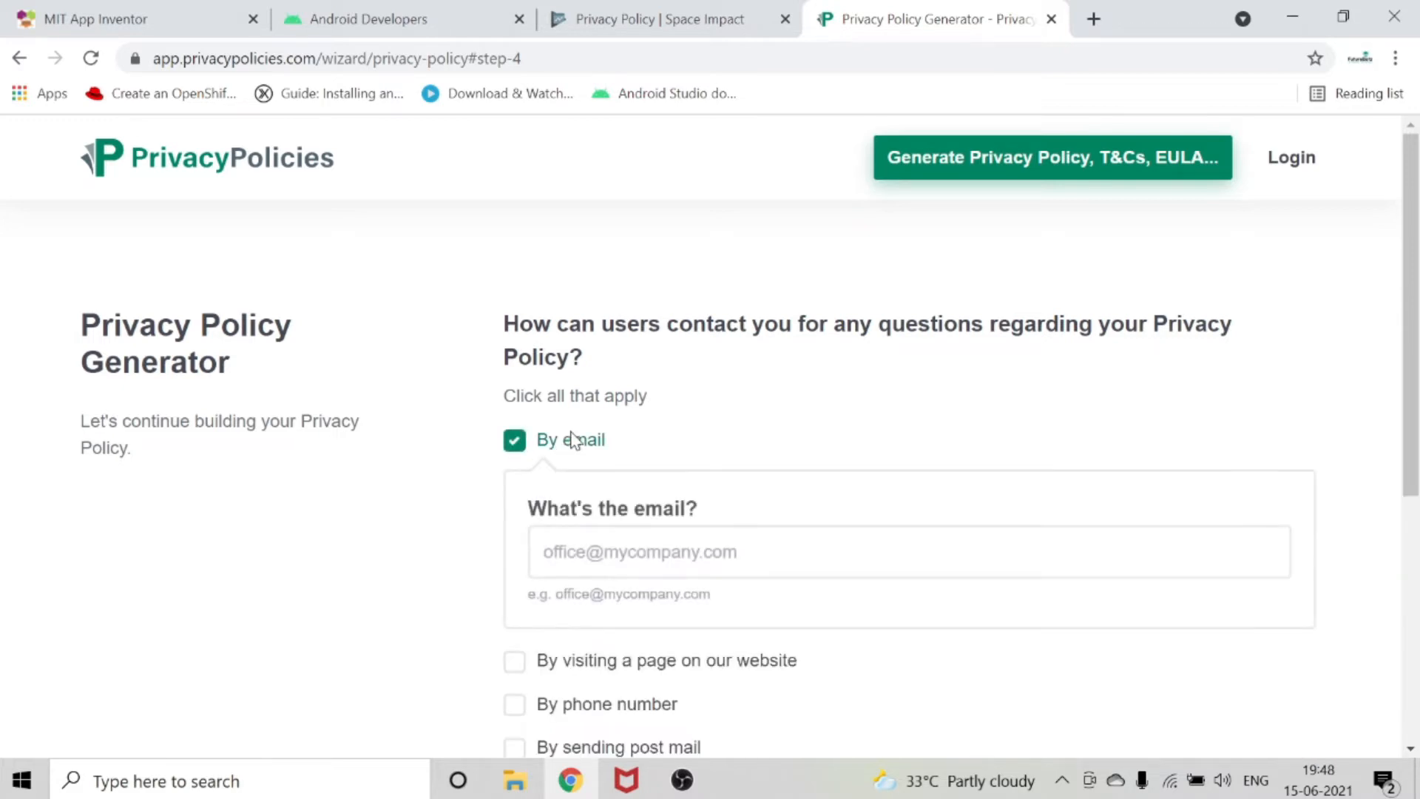
pyautogui.scroll(-3, 571, 439)
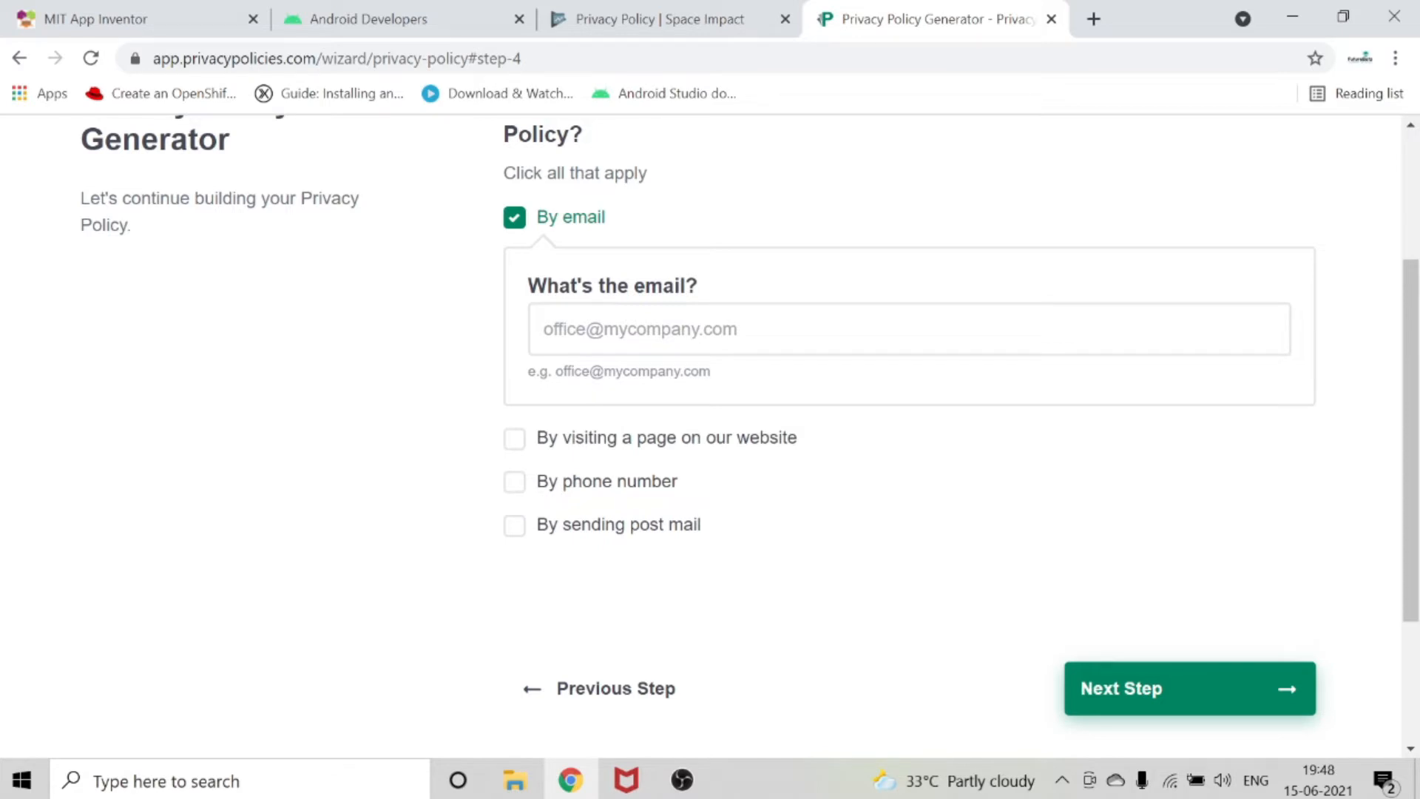
pyautogui.click(640, 329)
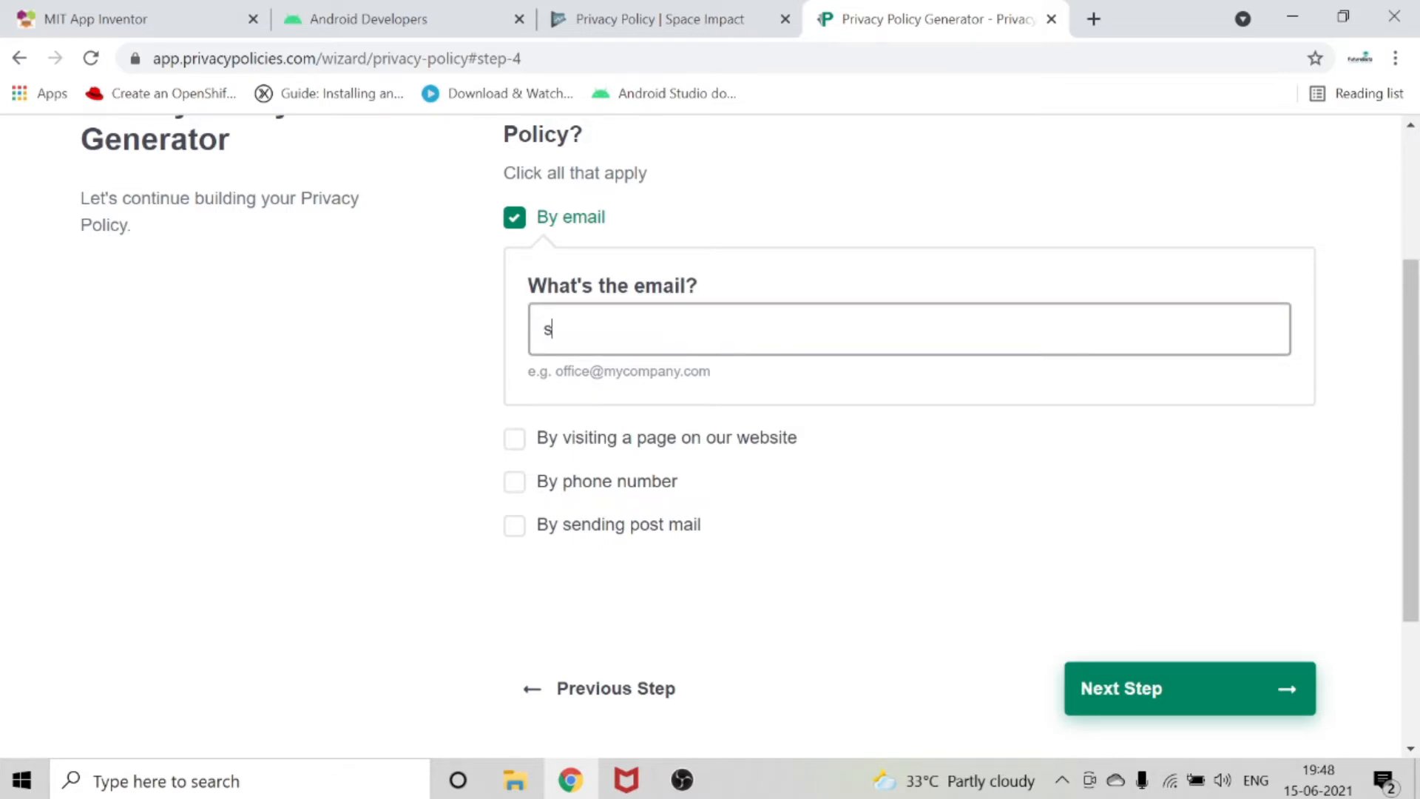
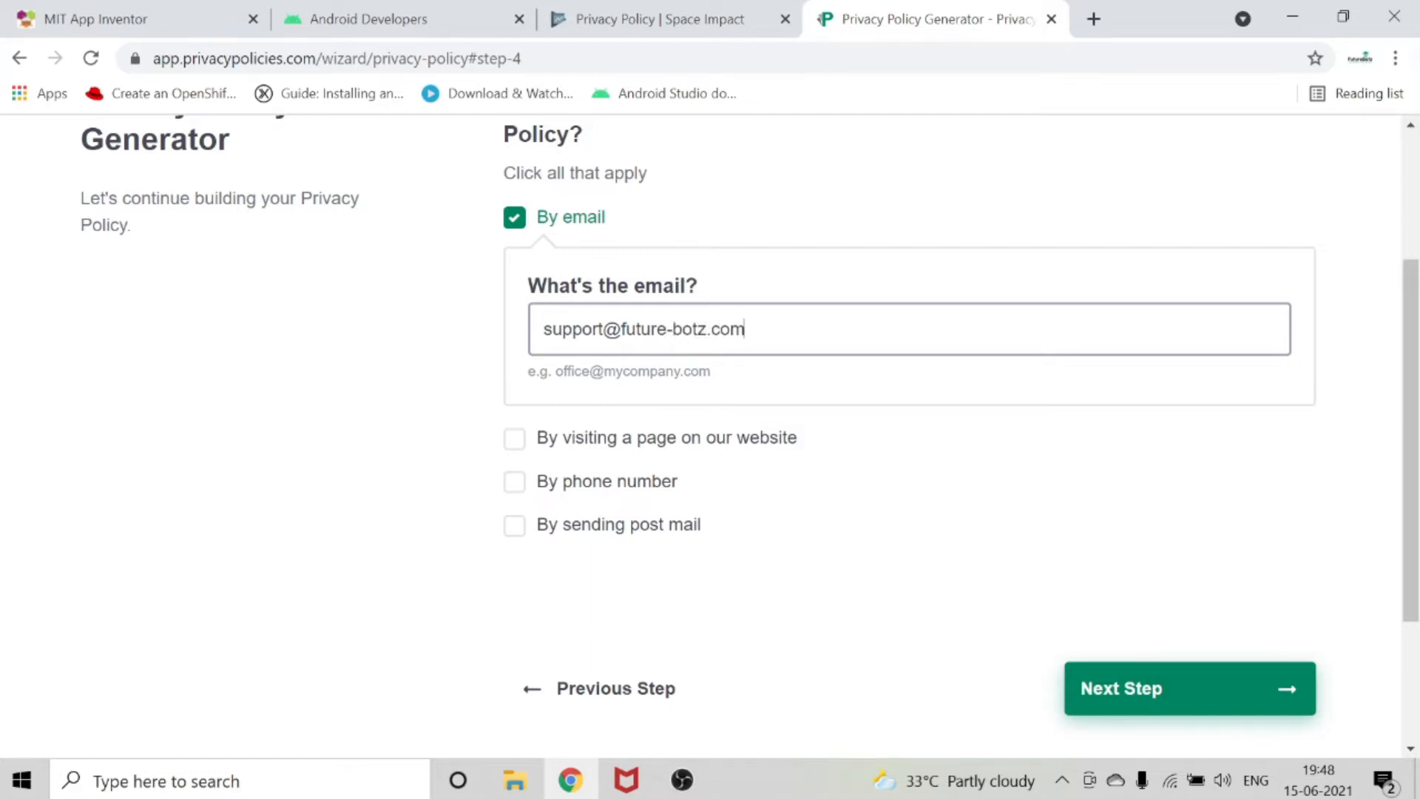
pyautogui.scroll(-3, 1287, 544)
pyautogui.click(1209, 491)
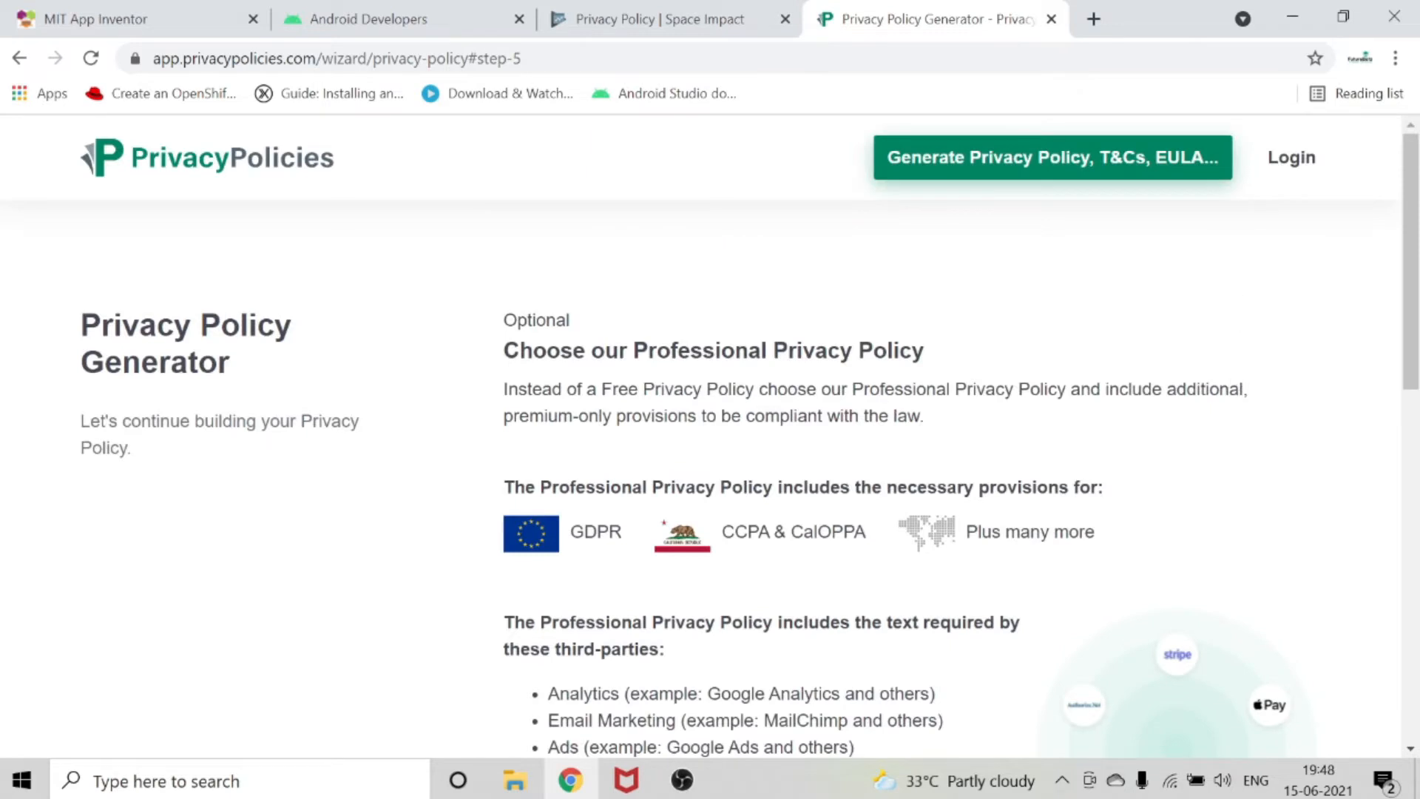
# Review the Professional Privacy Policy offer, decline it, and continue with the free policy.
pyautogui.scroll(-1, 1217, 412)
pyautogui.scroll(-1, 1161, 409)
pyautogui.scroll(-4, 1160, 405)
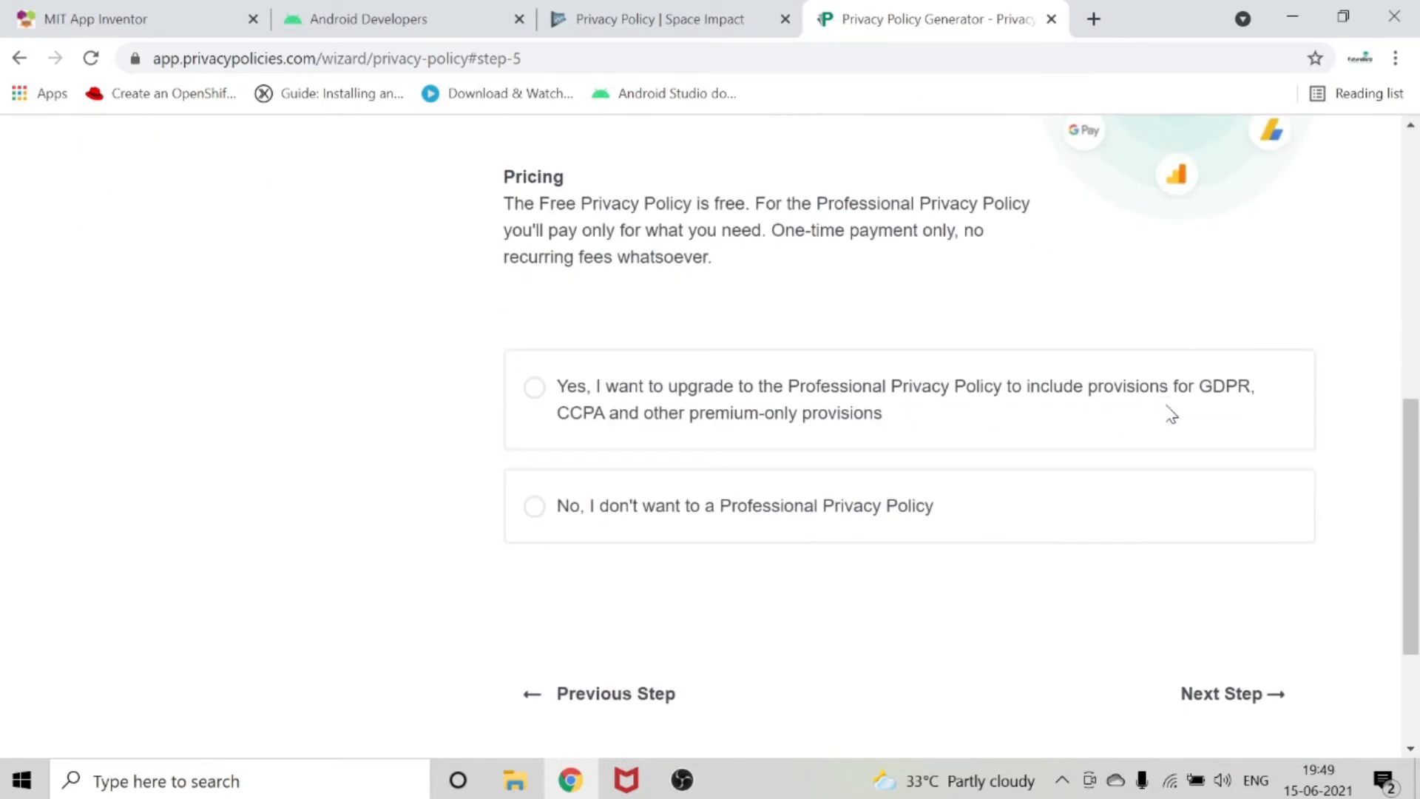
pyautogui.scroll(-1, 1169, 412)
pyautogui.scroll(5, 678, 475)
pyautogui.scroll(1, 288, 274)
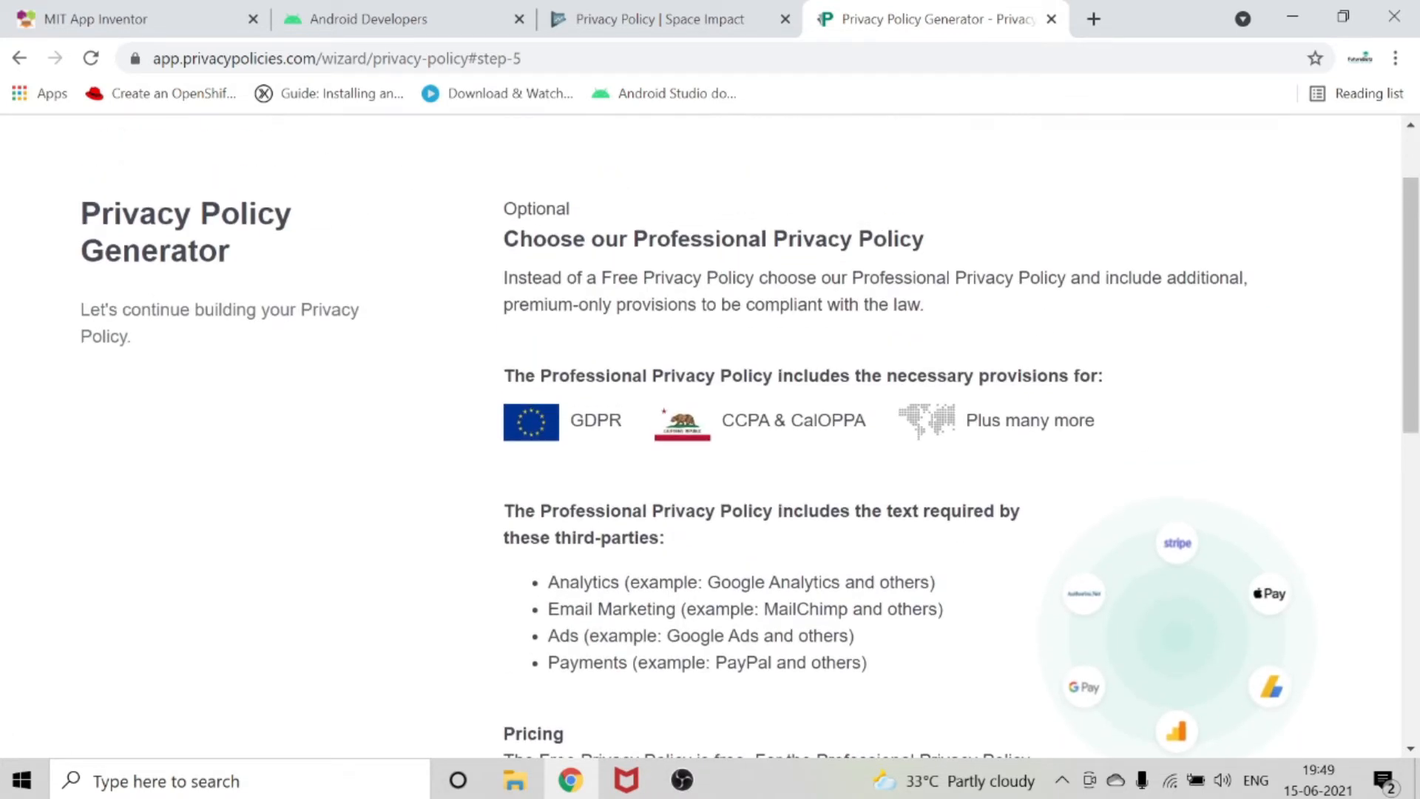
pyautogui.scroll(-4, 649, 300)
pyautogui.scroll(-2, 723, 271)
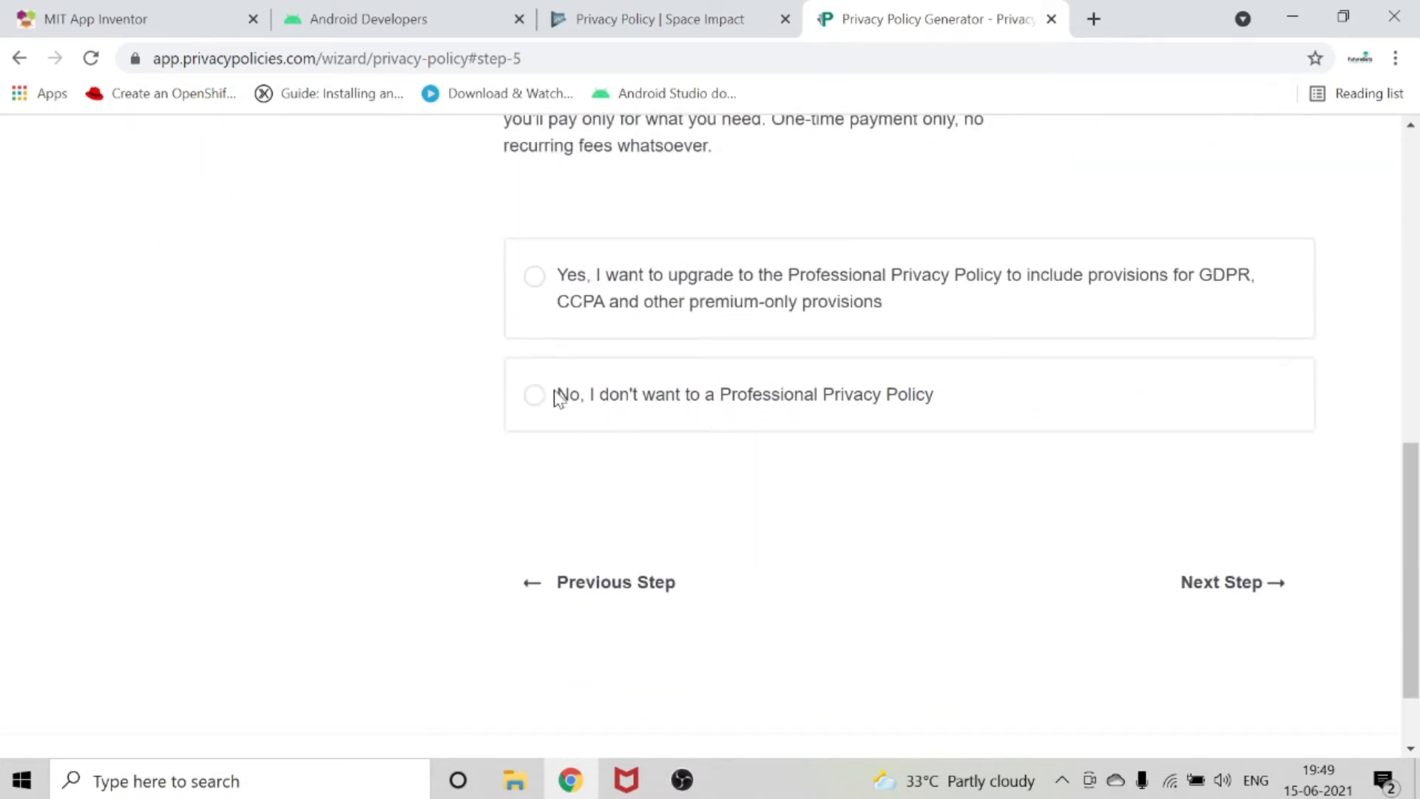
pyautogui.click(534, 396)
pyautogui.scroll(6, 1072, 530)
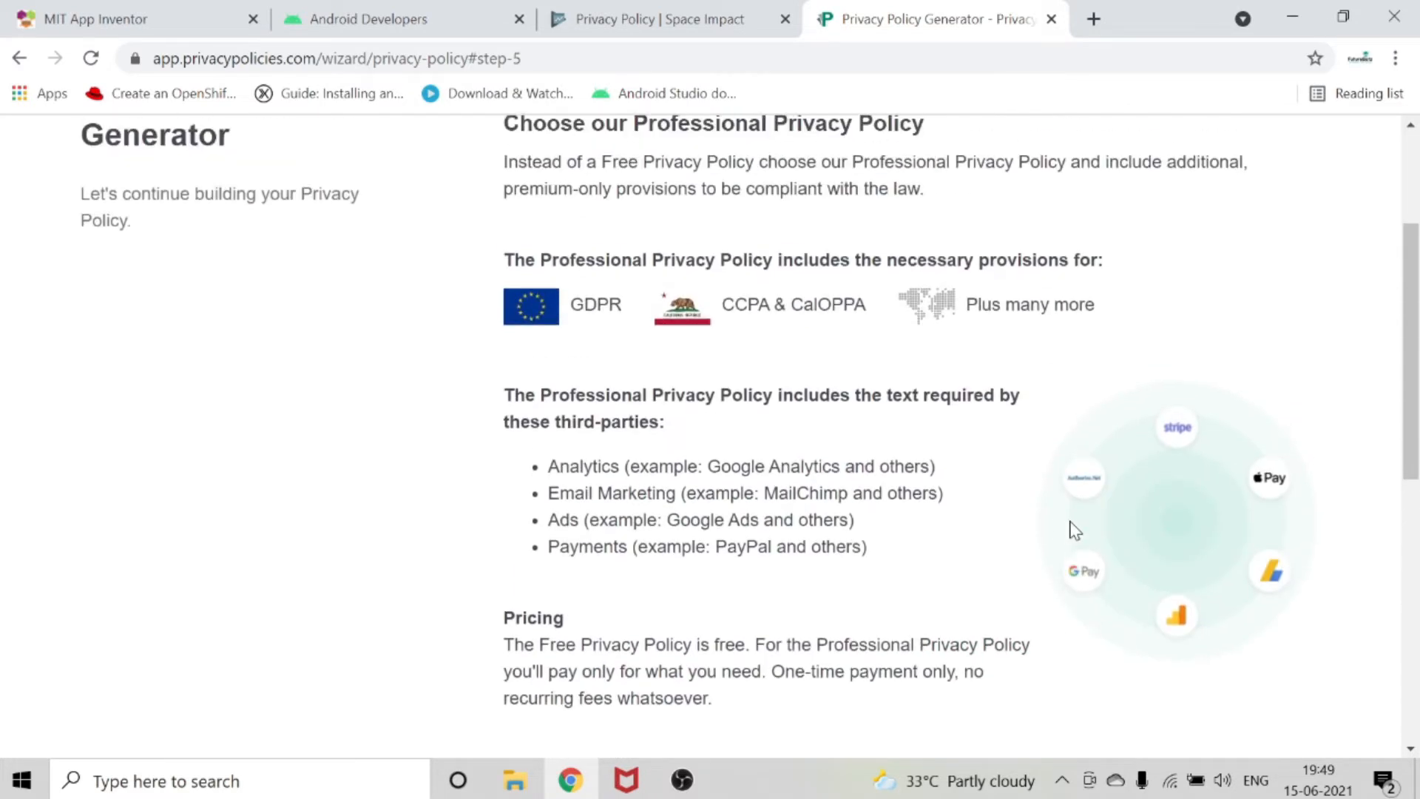
pyautogui.scroll(-4, 1061, 534)
pyautogui.scroll(-2, 1175, 599)
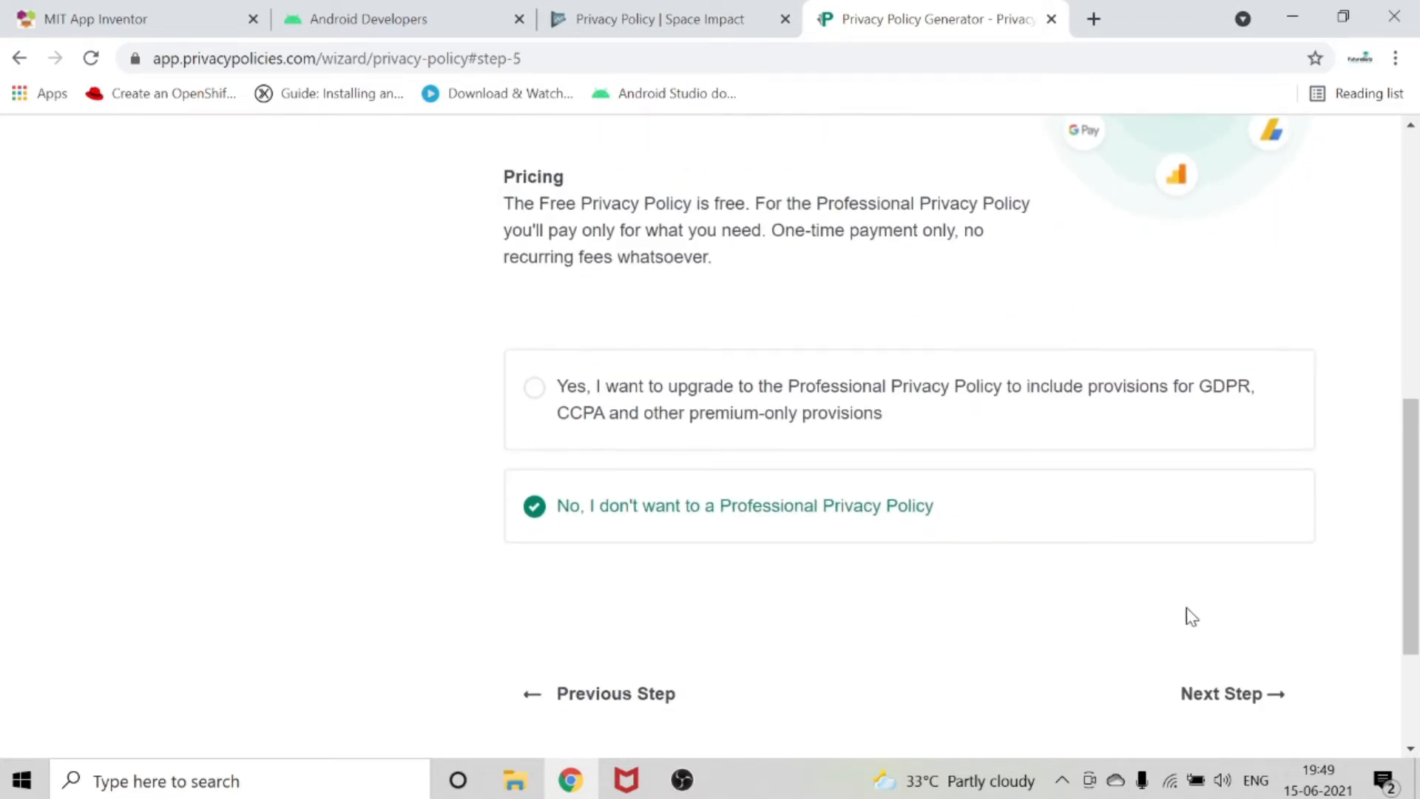
pyautogui.click(1238, 696)
# Enter the e-mail address that receives the privacy policy and generate the policy.
pyautogui.click(1141, 659)
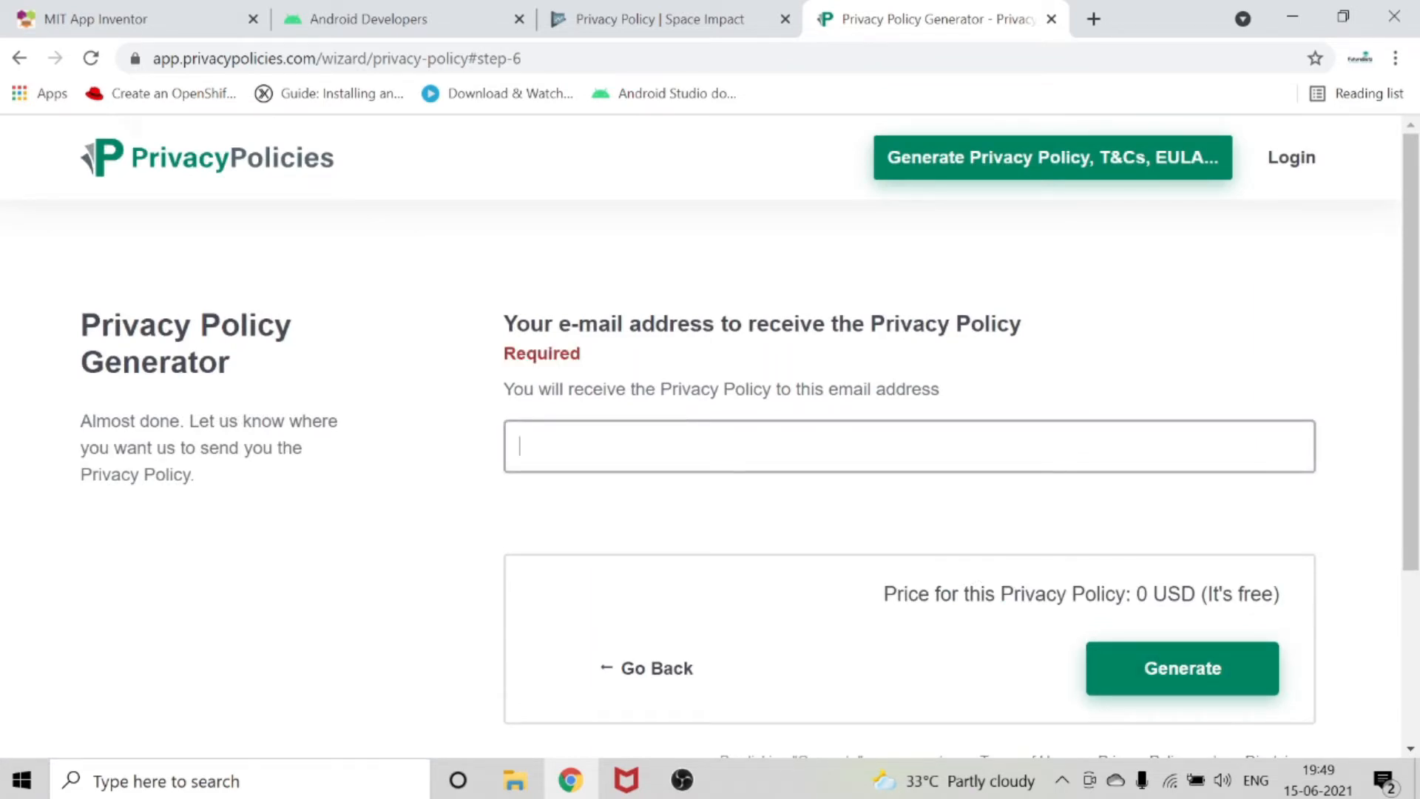
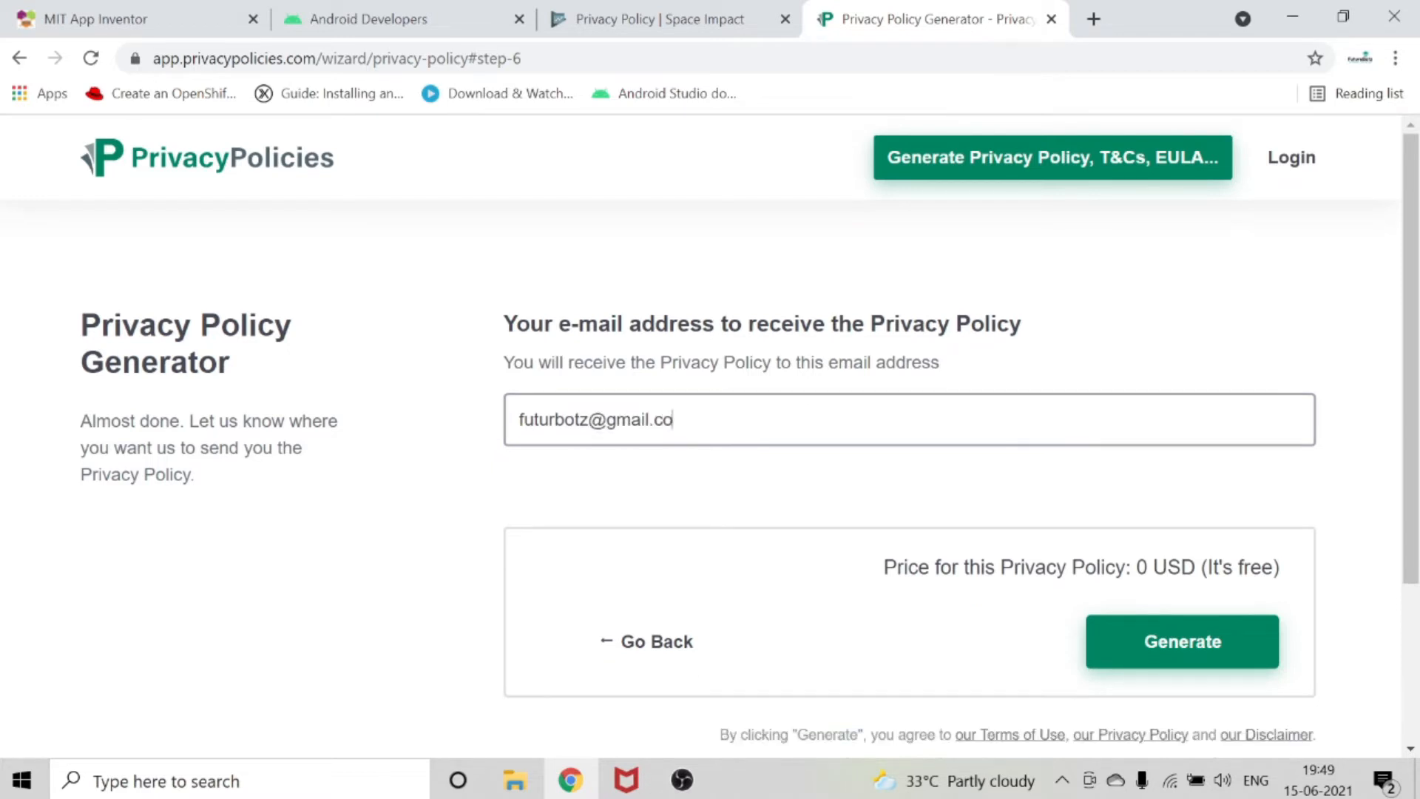
pyautogui.click(1164, 656)
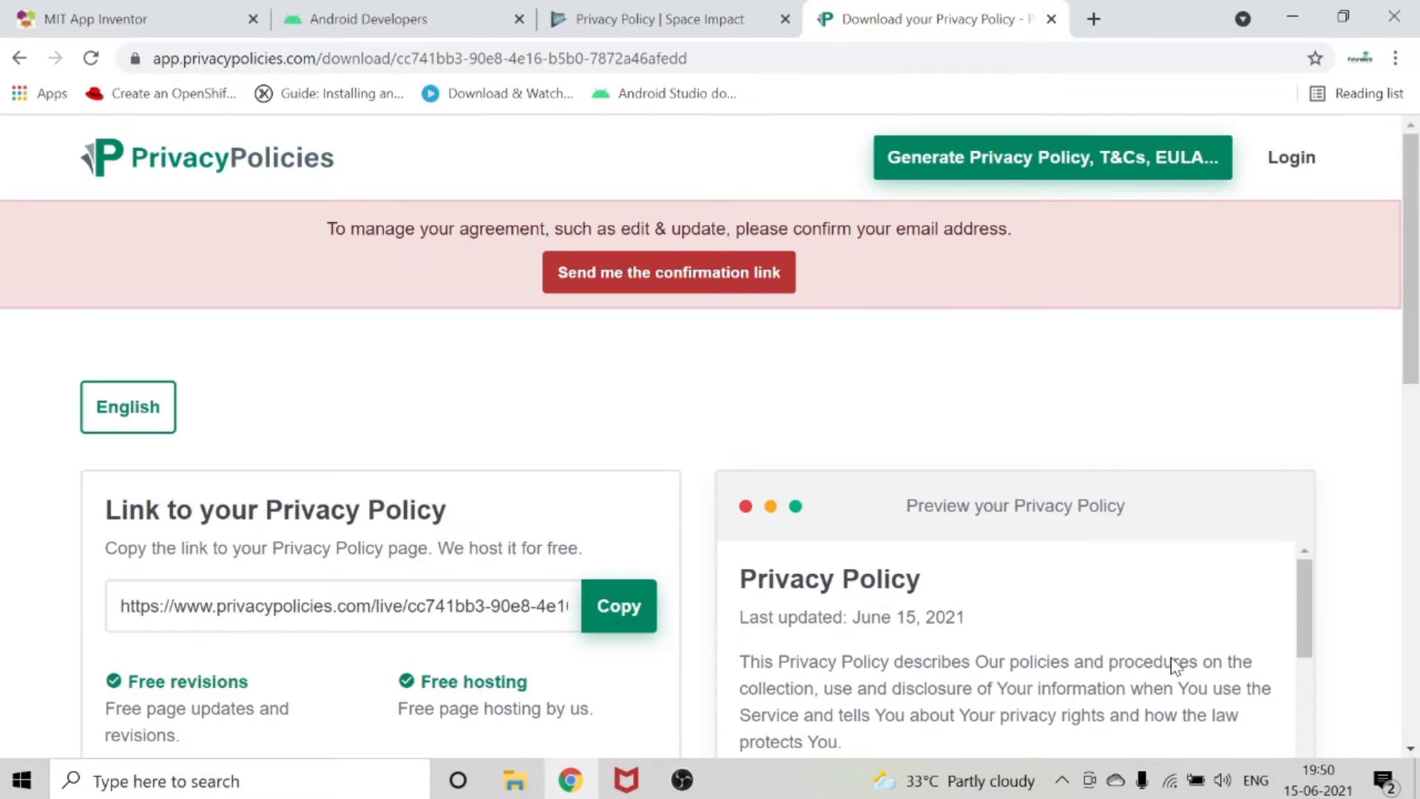
# Request the email confirmation link and copy the hosted link to the privacy policy.
pyautogui.click(748, 287)
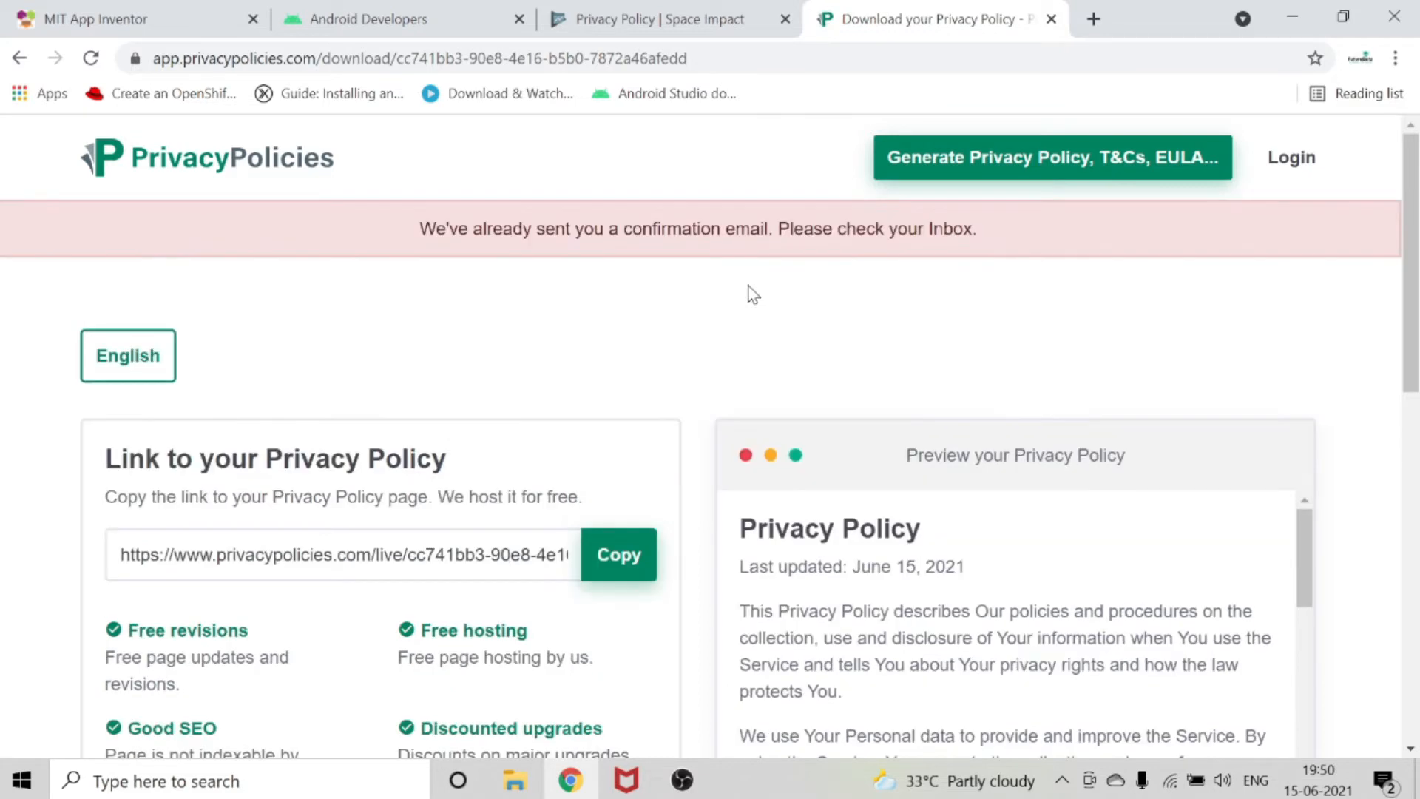
pyautogui.scroll(-1, 751, 294)
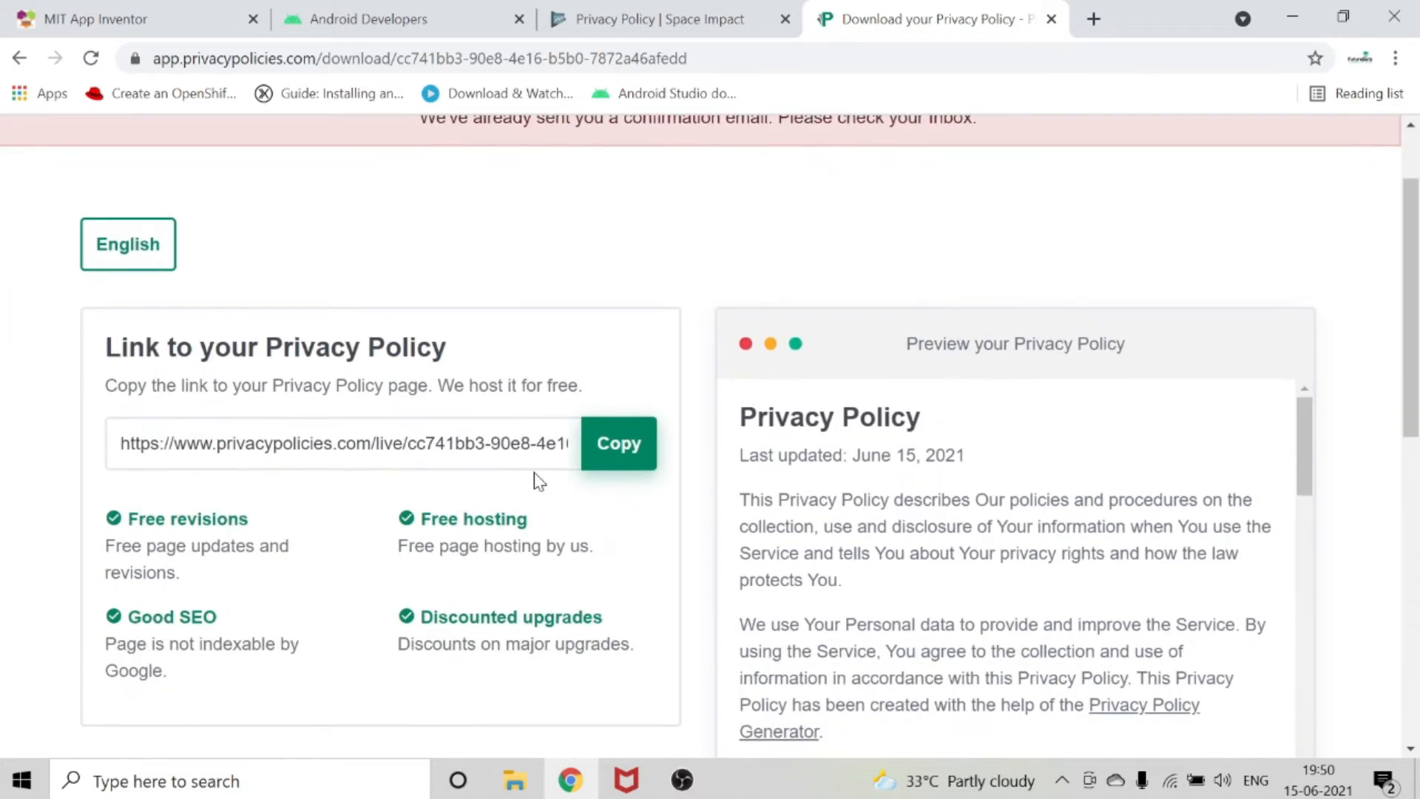
pyautogui.click(620, 448)
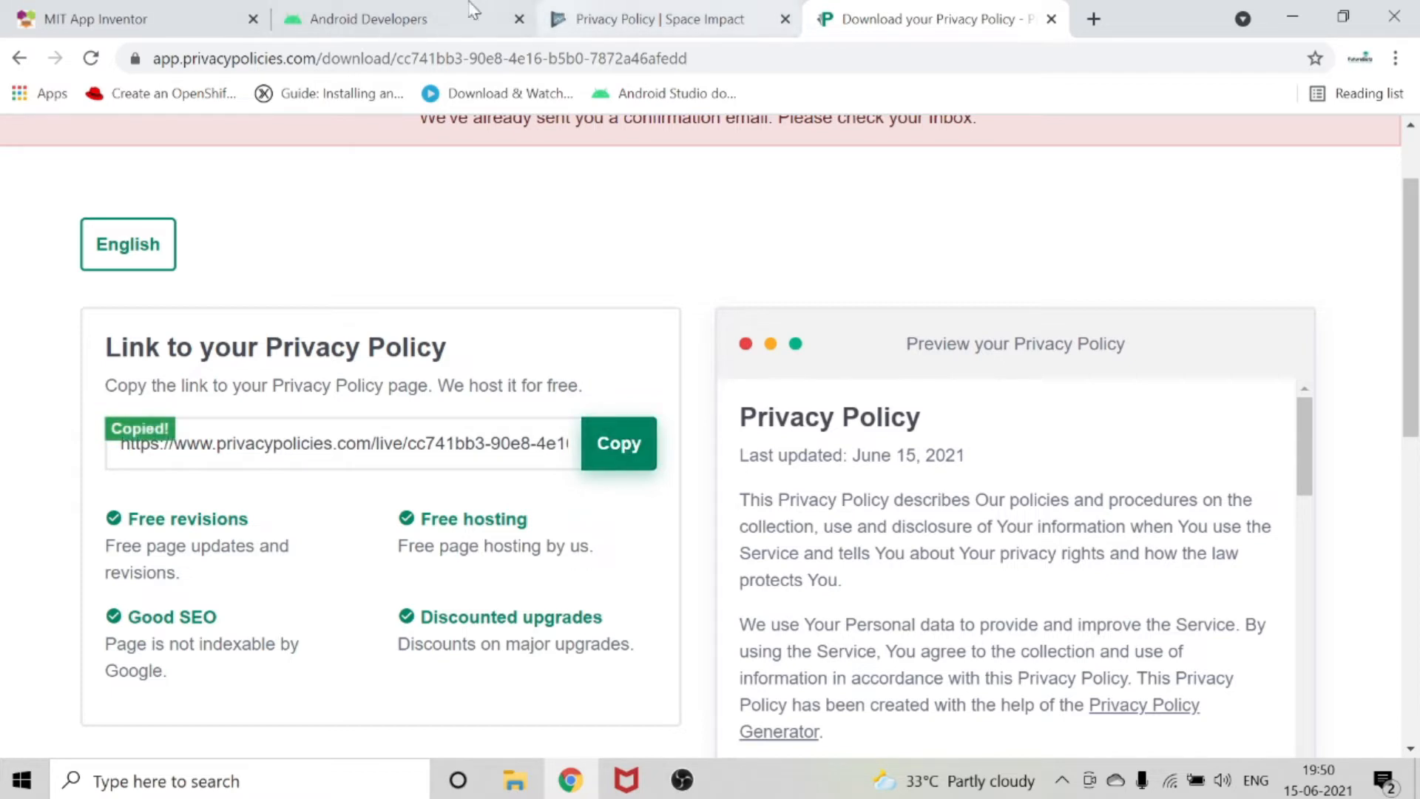
# Switch to Google Play Console, paste the copied link as the Space Impact privacy policy URL, and save it.
pyautogui.click(410, 11)
pyautogui.click(656, 17)
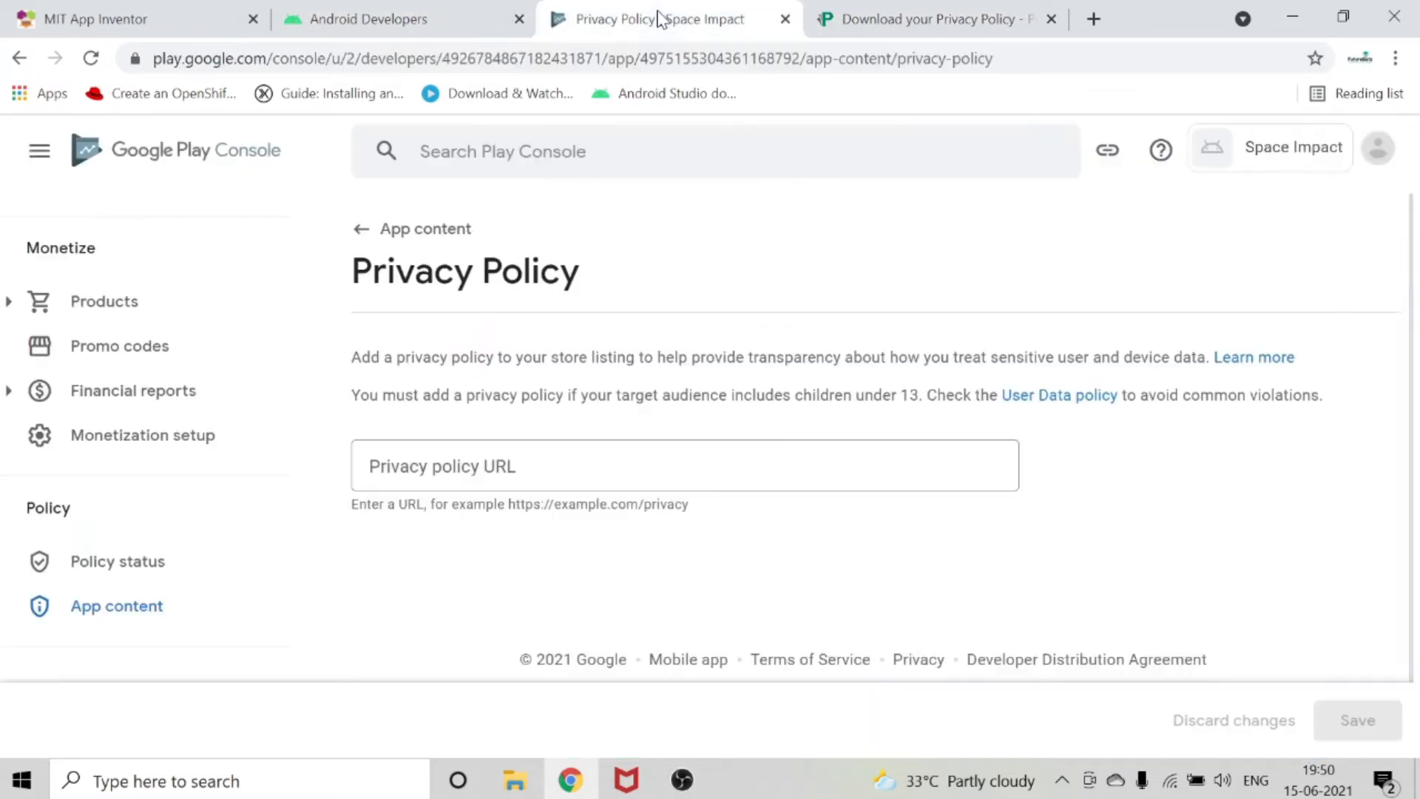
pyautogui.click(517, 464)
pyautogui.rightClick(521, 460)
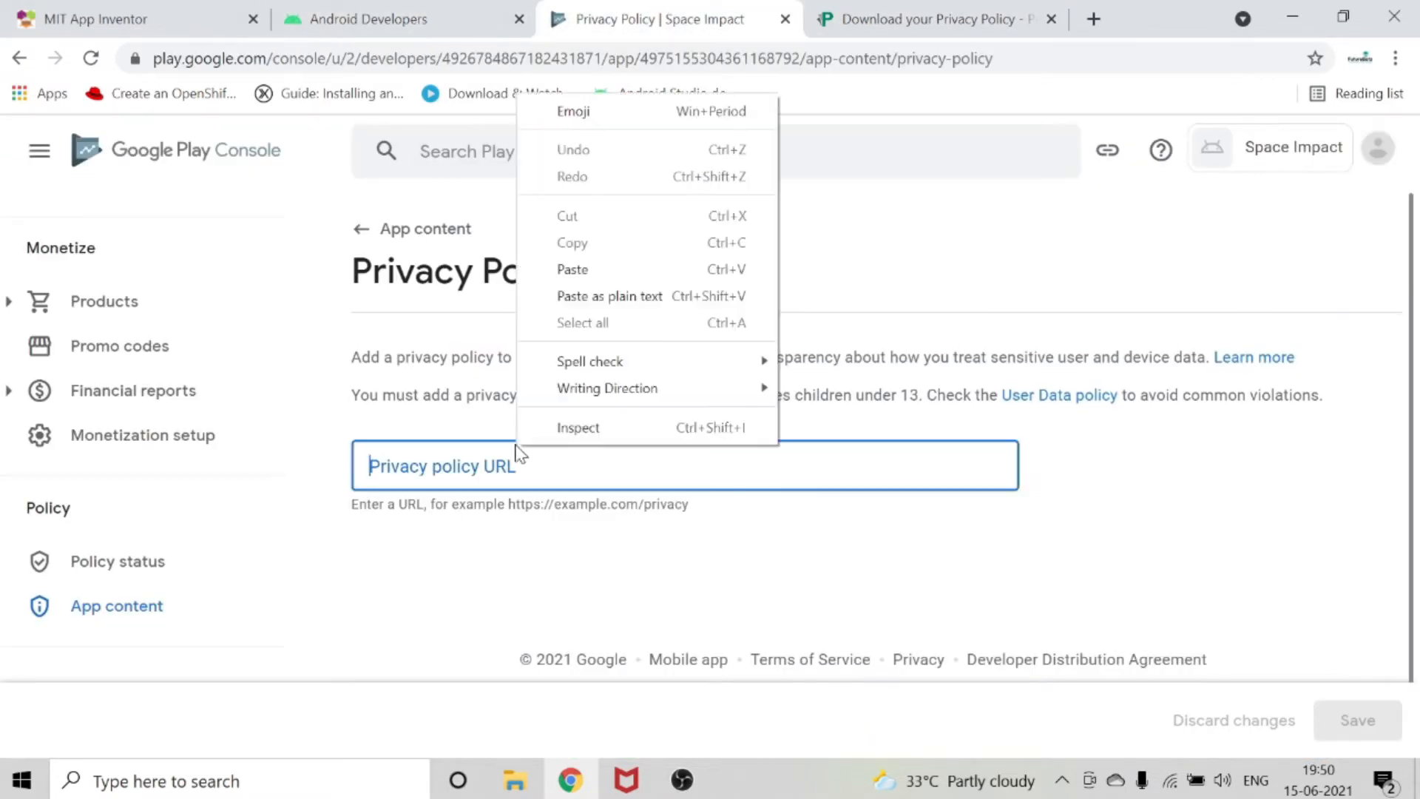
pyautogui.click(557, 270)
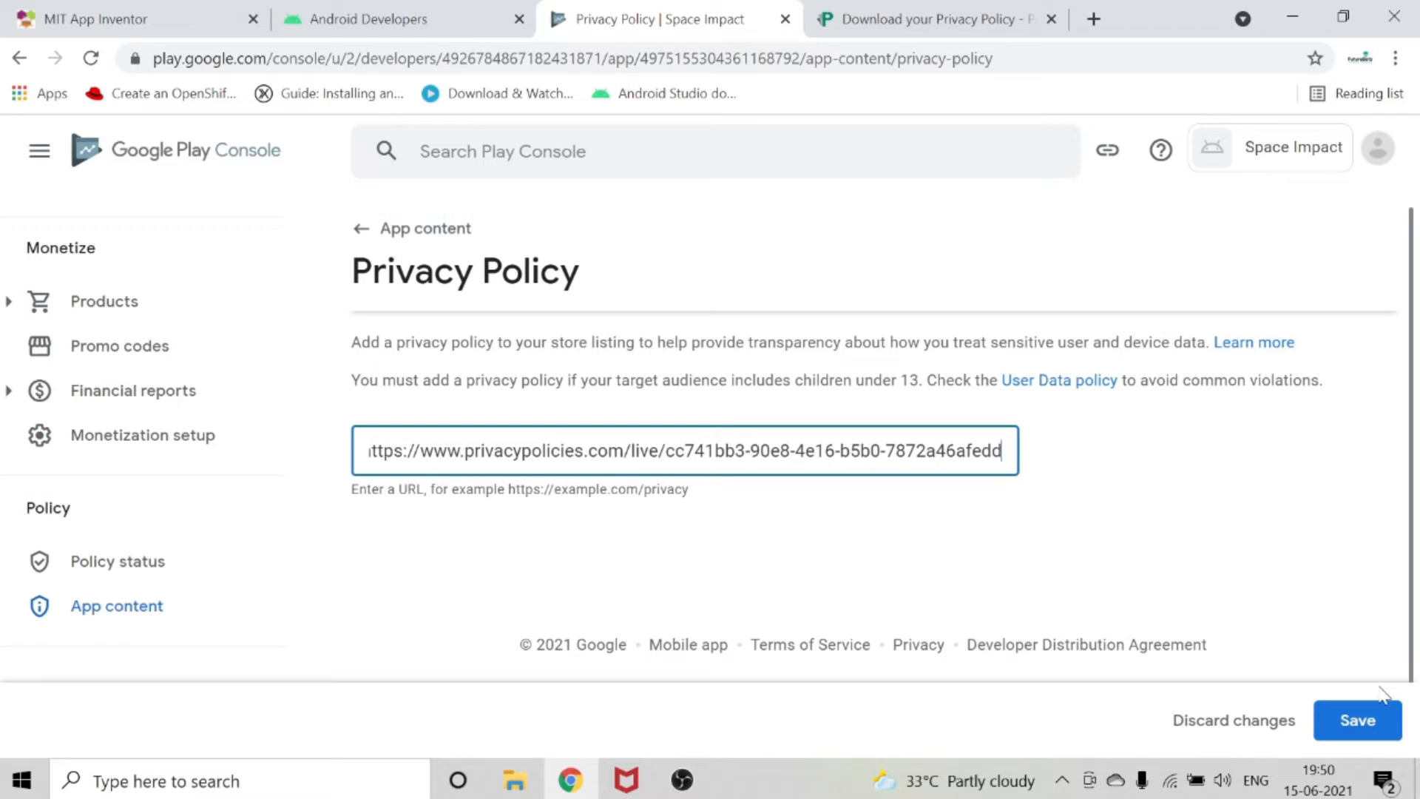
pyautogui.click(1378, 723)
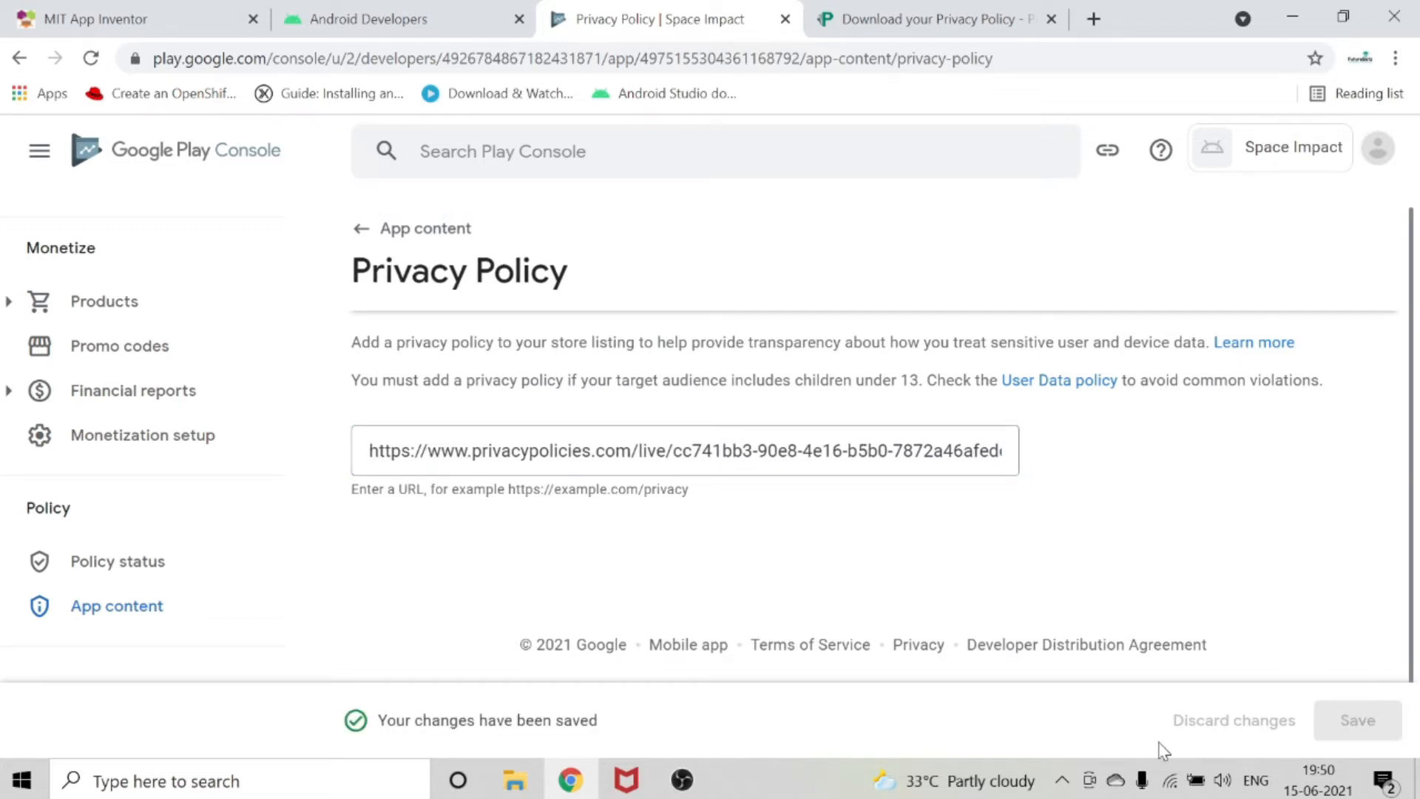
# Go back to App content, start the Ads declaration, and save it with "No, my app does not contain ads".
pyautogui.scroll(1, 857, 354)
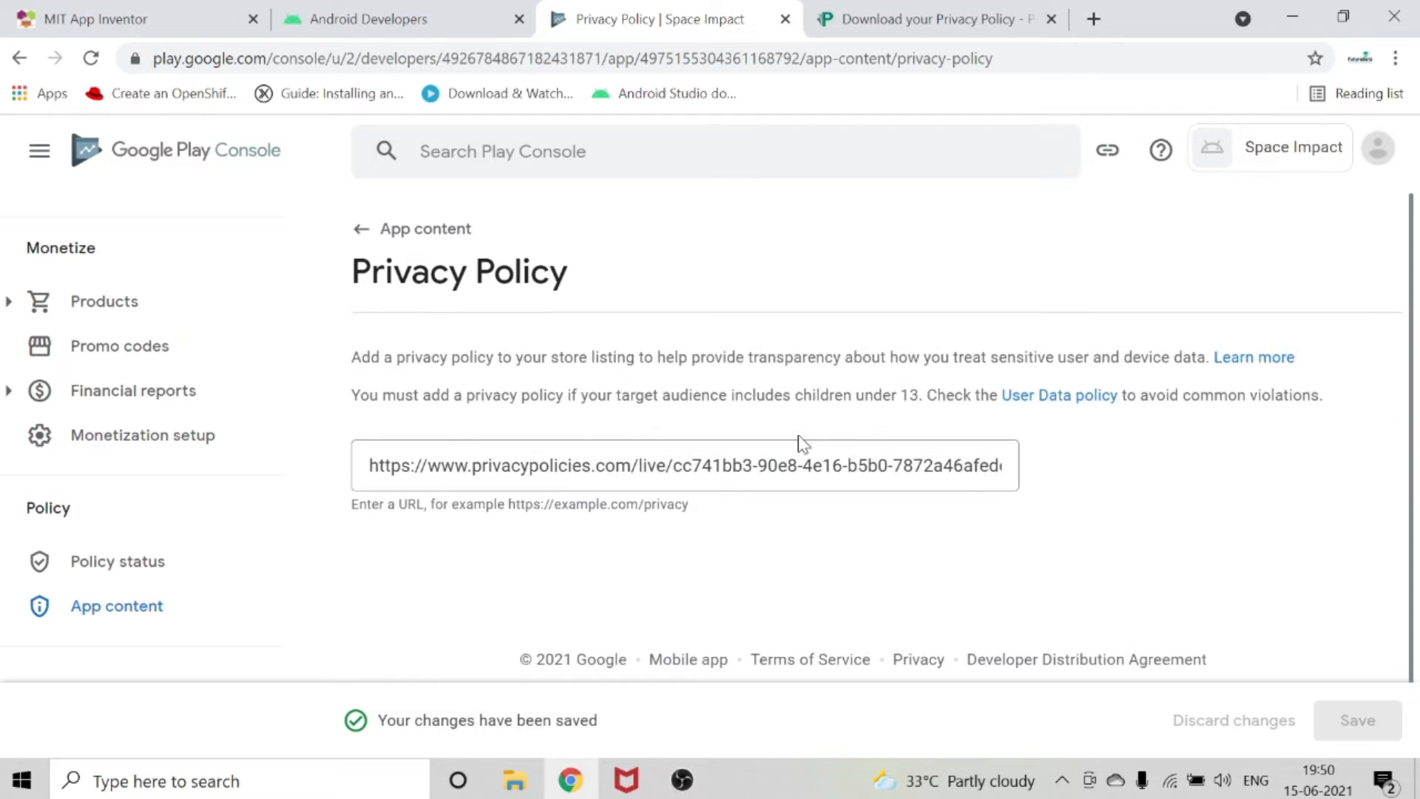
pyautogui.click(373, 240)
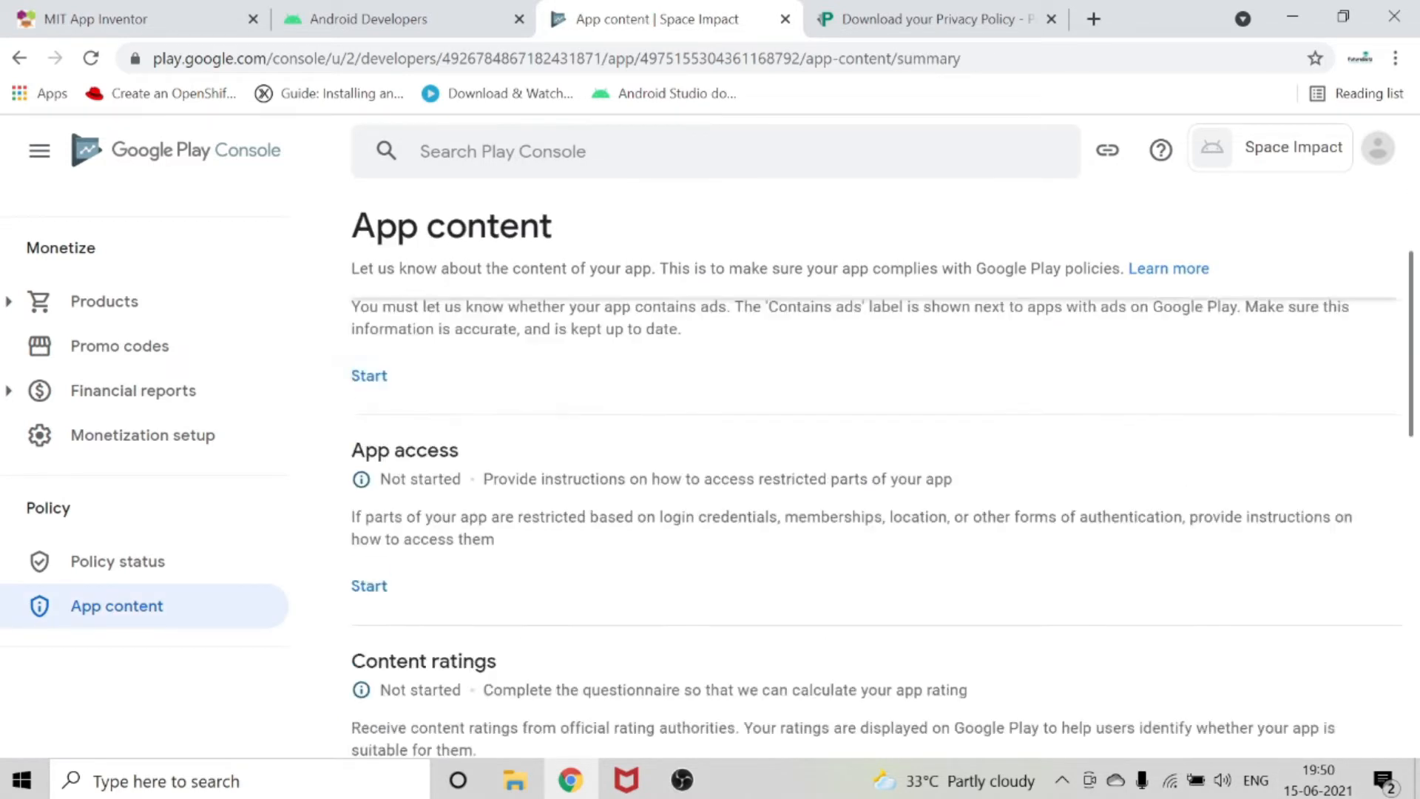
pyautogui.scroll(-3, 724, 503)
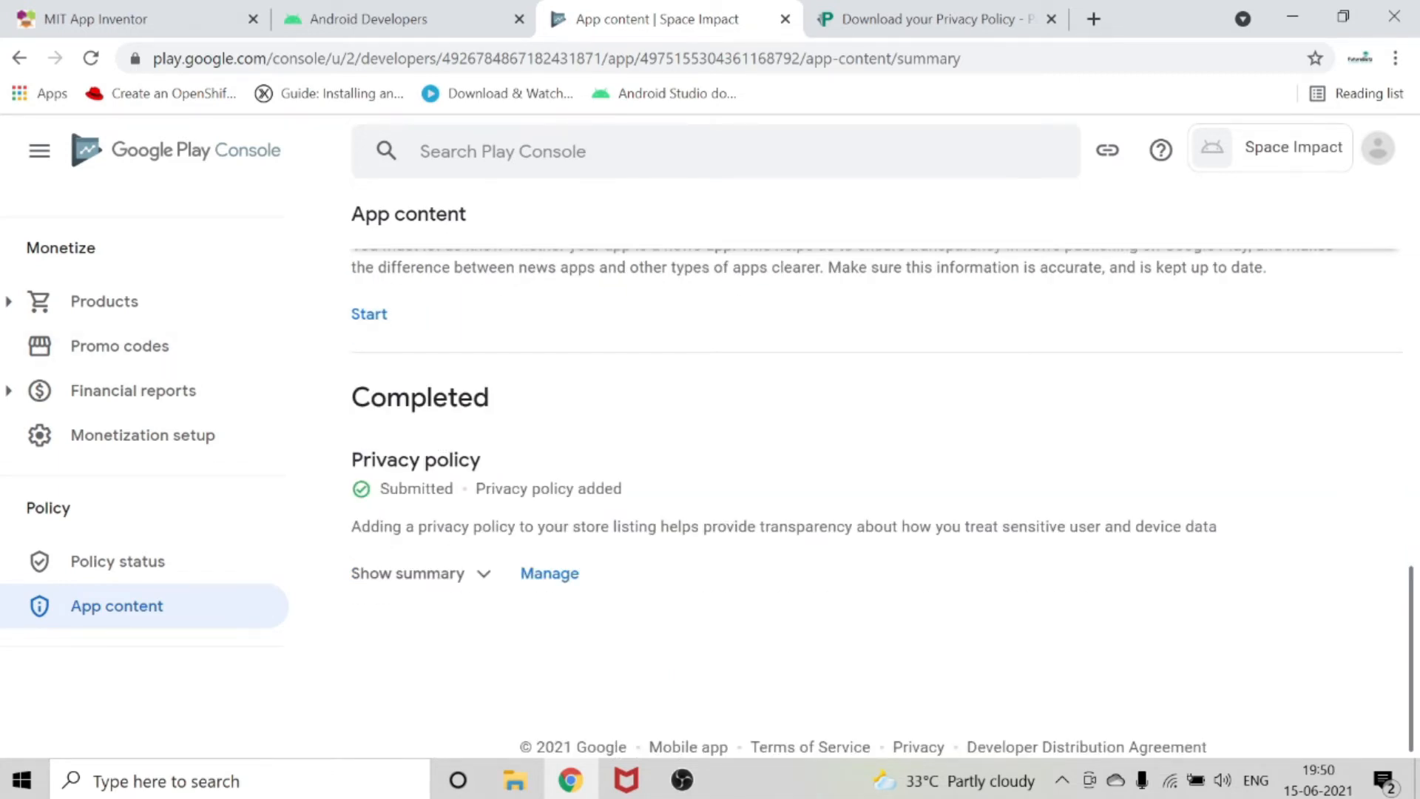
pyautogui.scroll(14, 873, 473)
pyautogui.scroll(1, 356, 348)
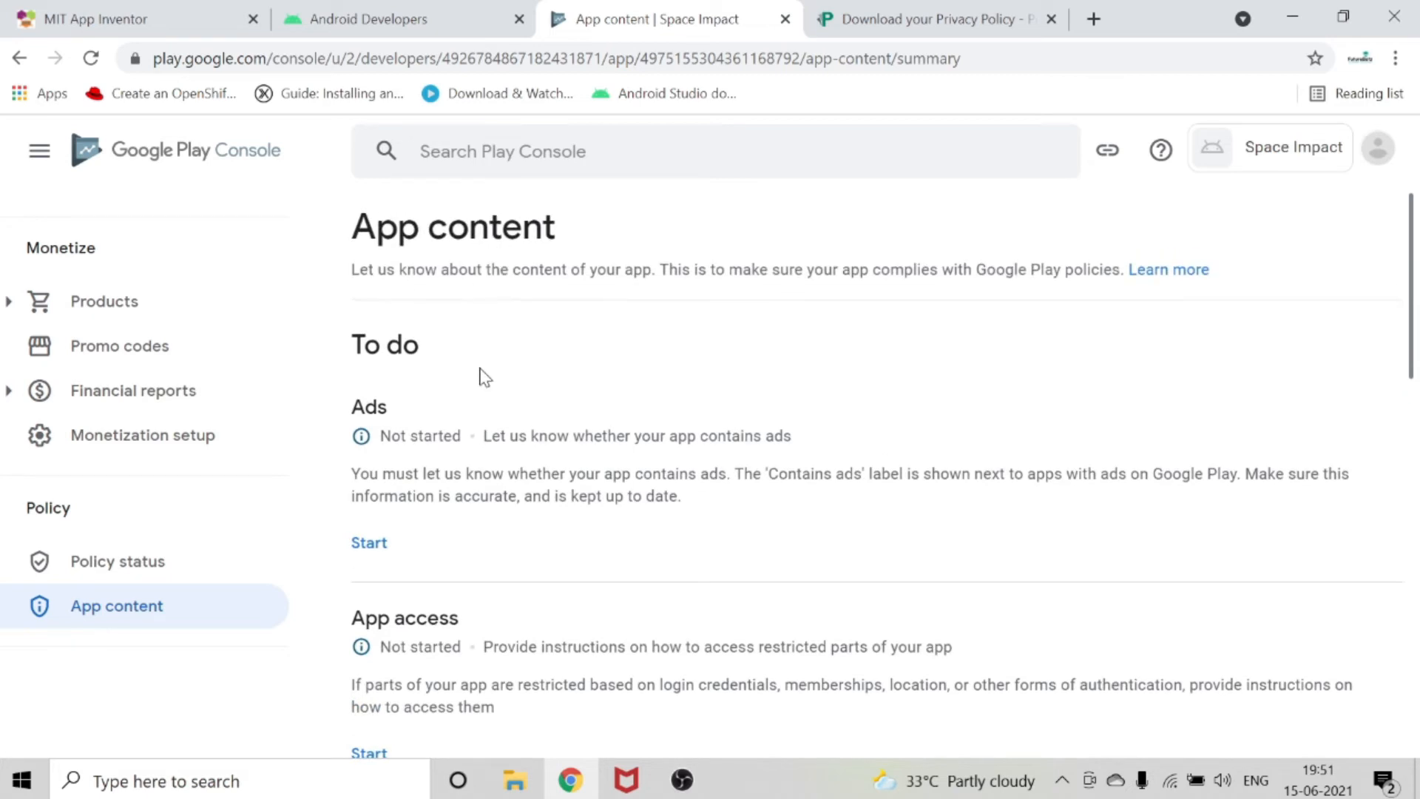
pyautogui.click(369, 543)
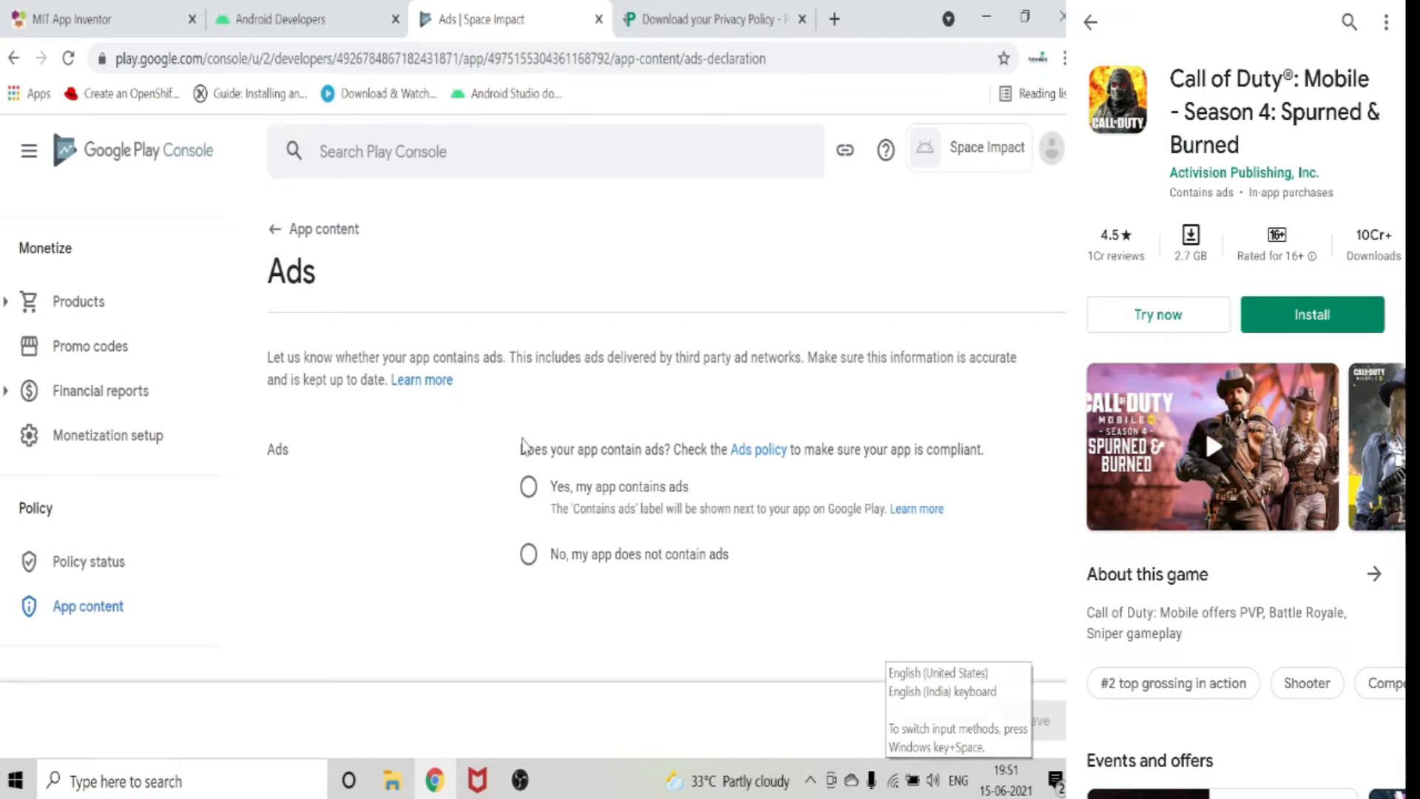
pyautogui.click(528, 554)
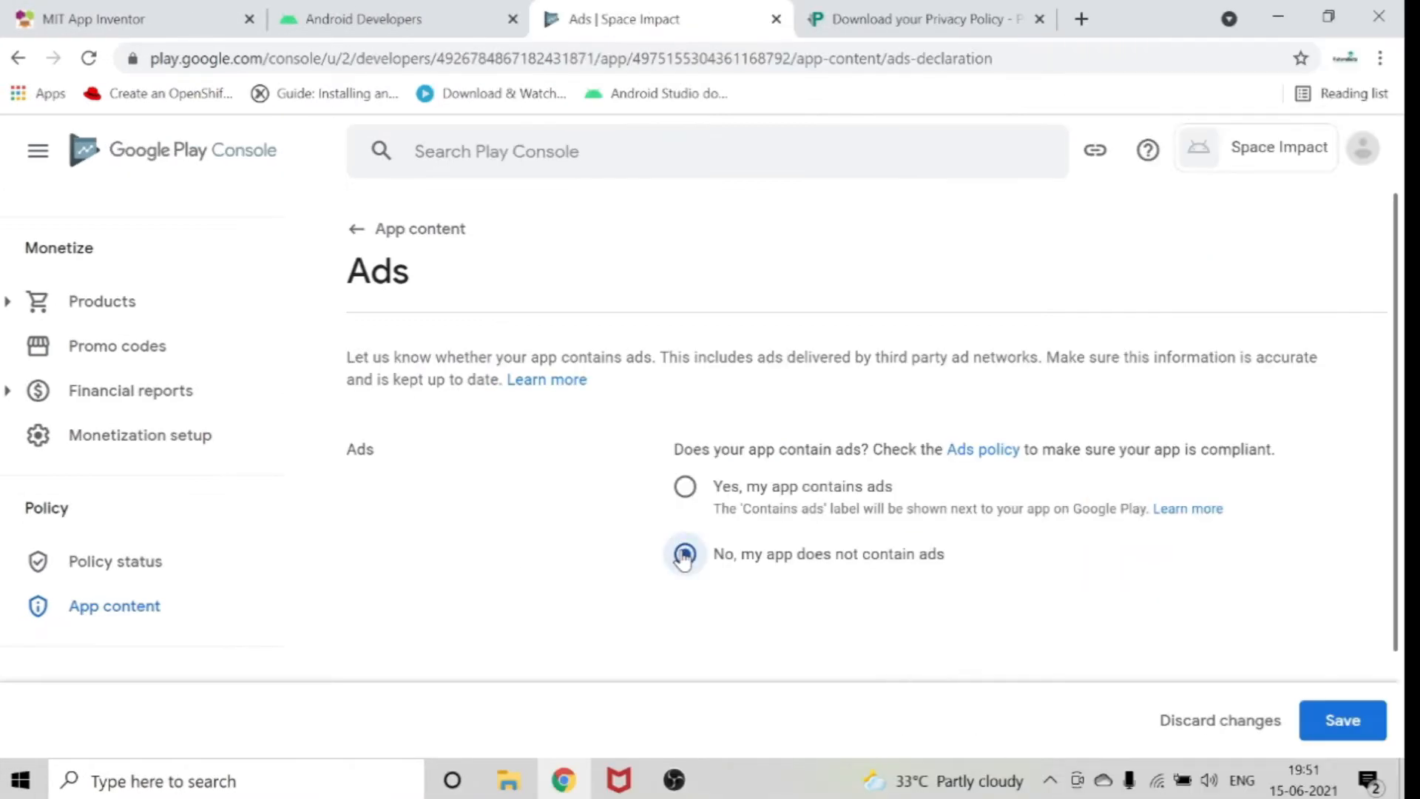
pyautogui.click(1339, 726)
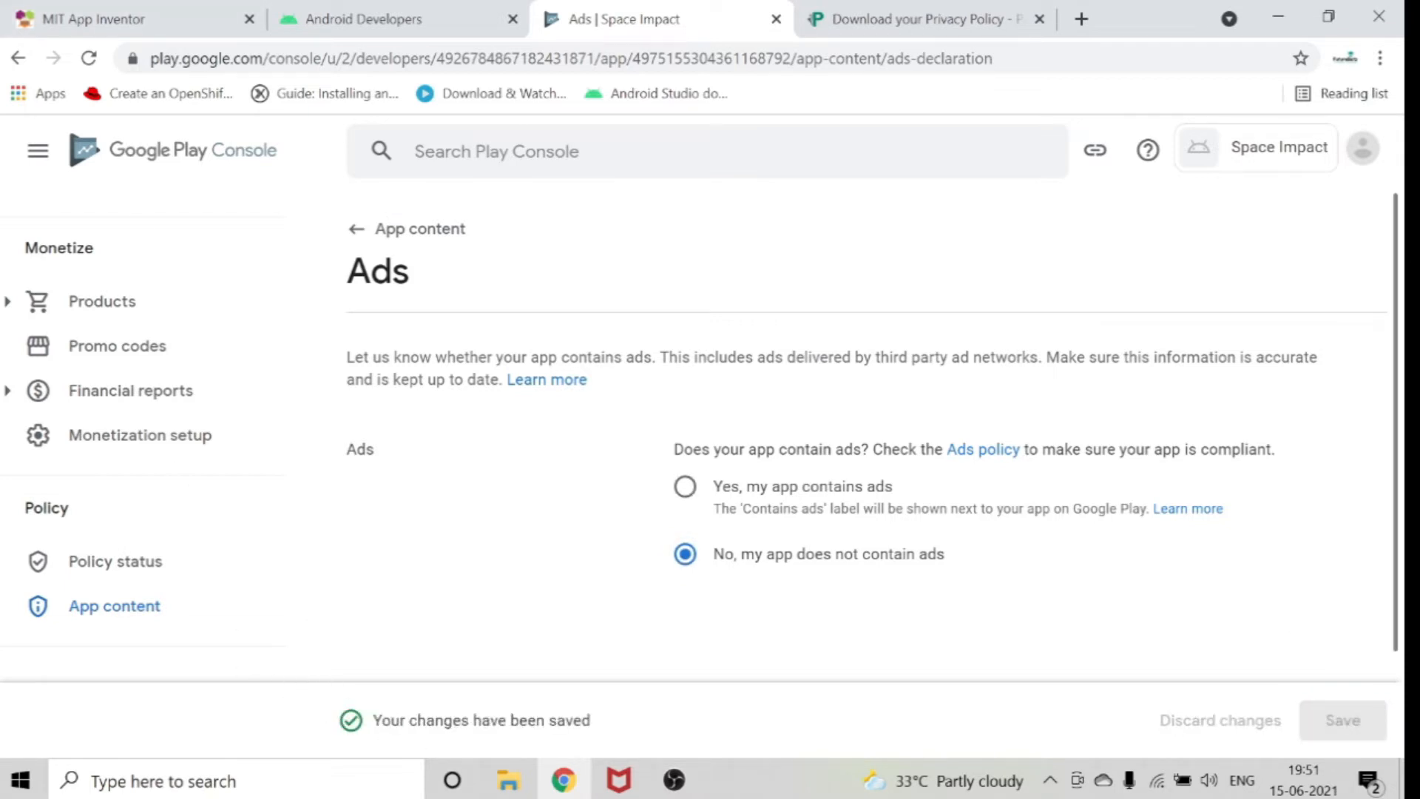
# Start the App access declaration from App content and save it with "All functionality is available without special access".
pyautogui.click(355, 228)
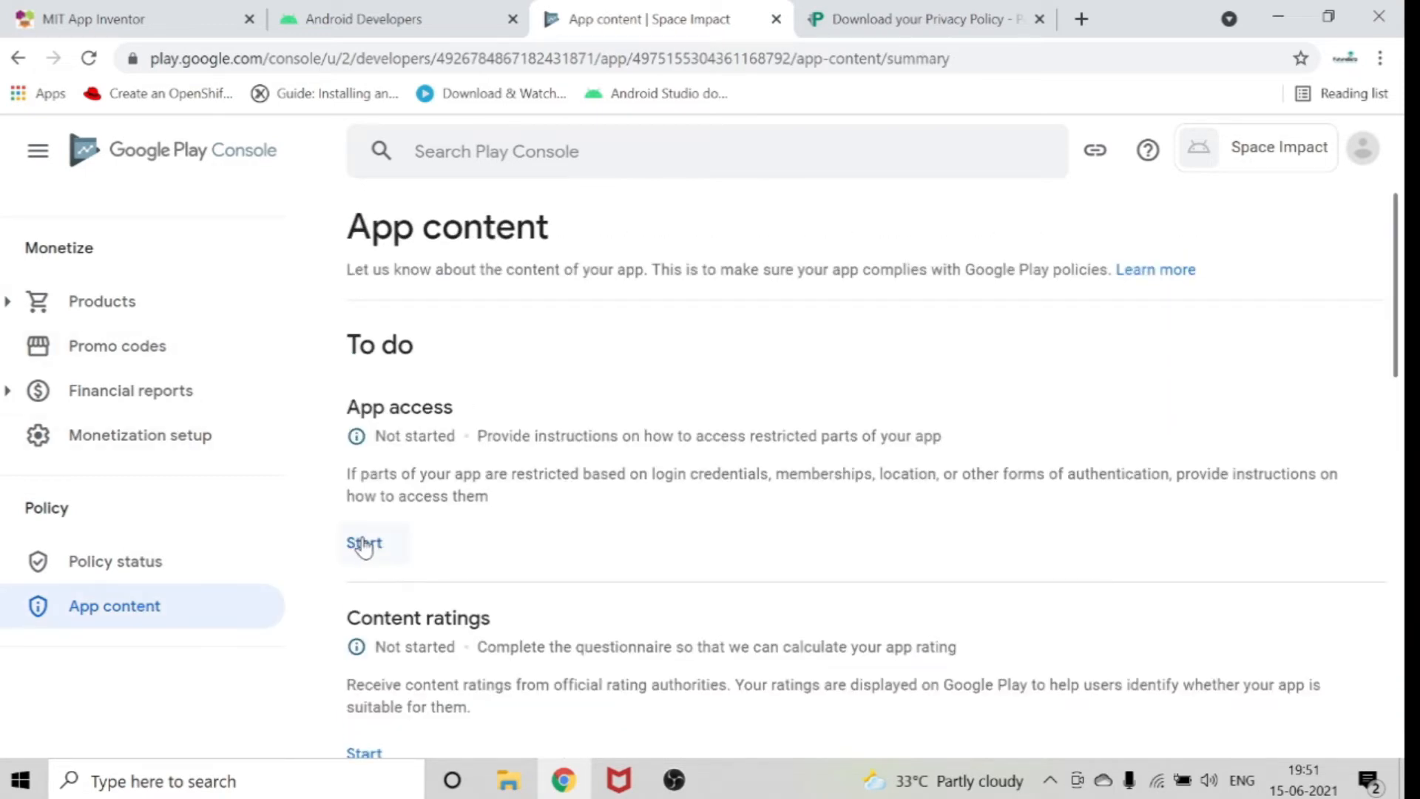
pyautogui.click(364, 545)
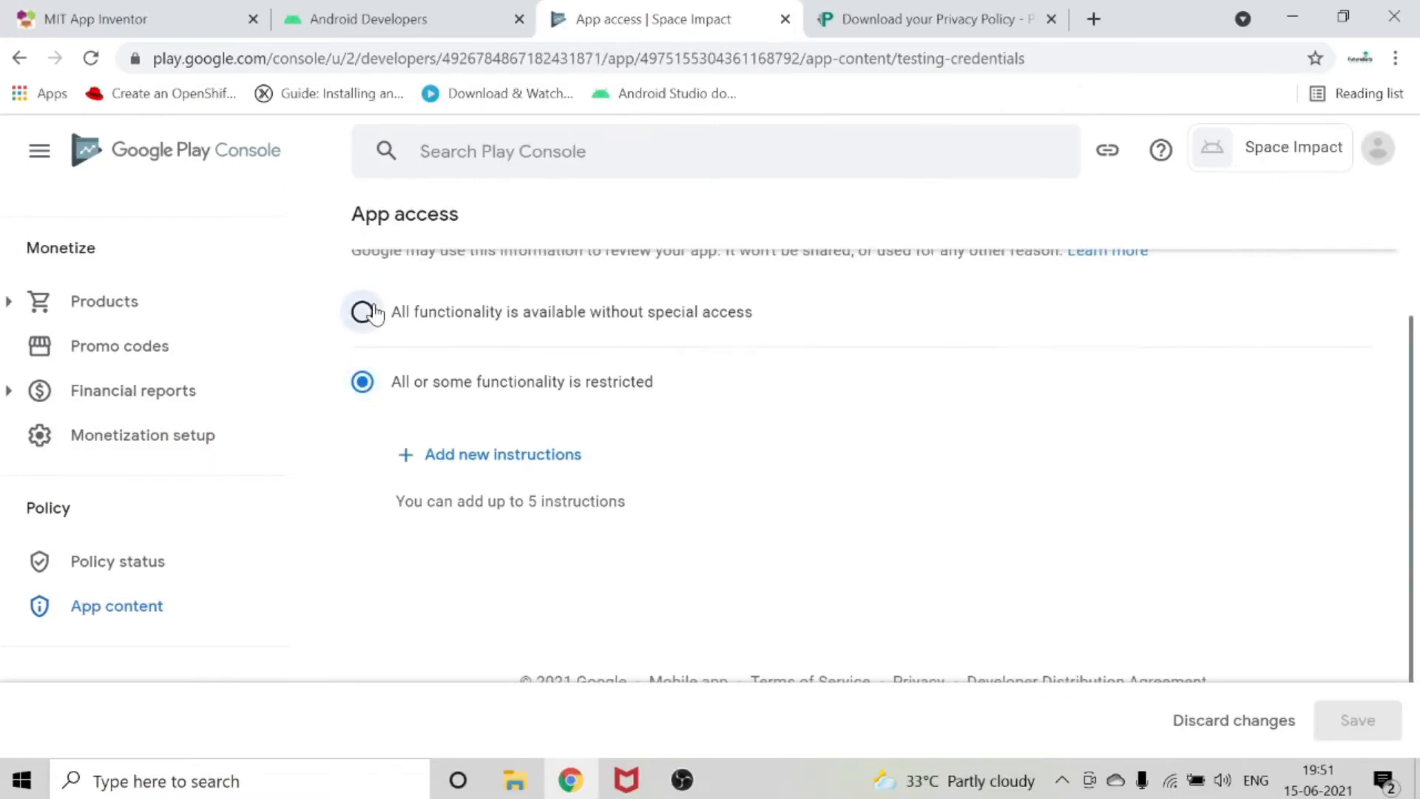
pyautogui.click(283, 478)
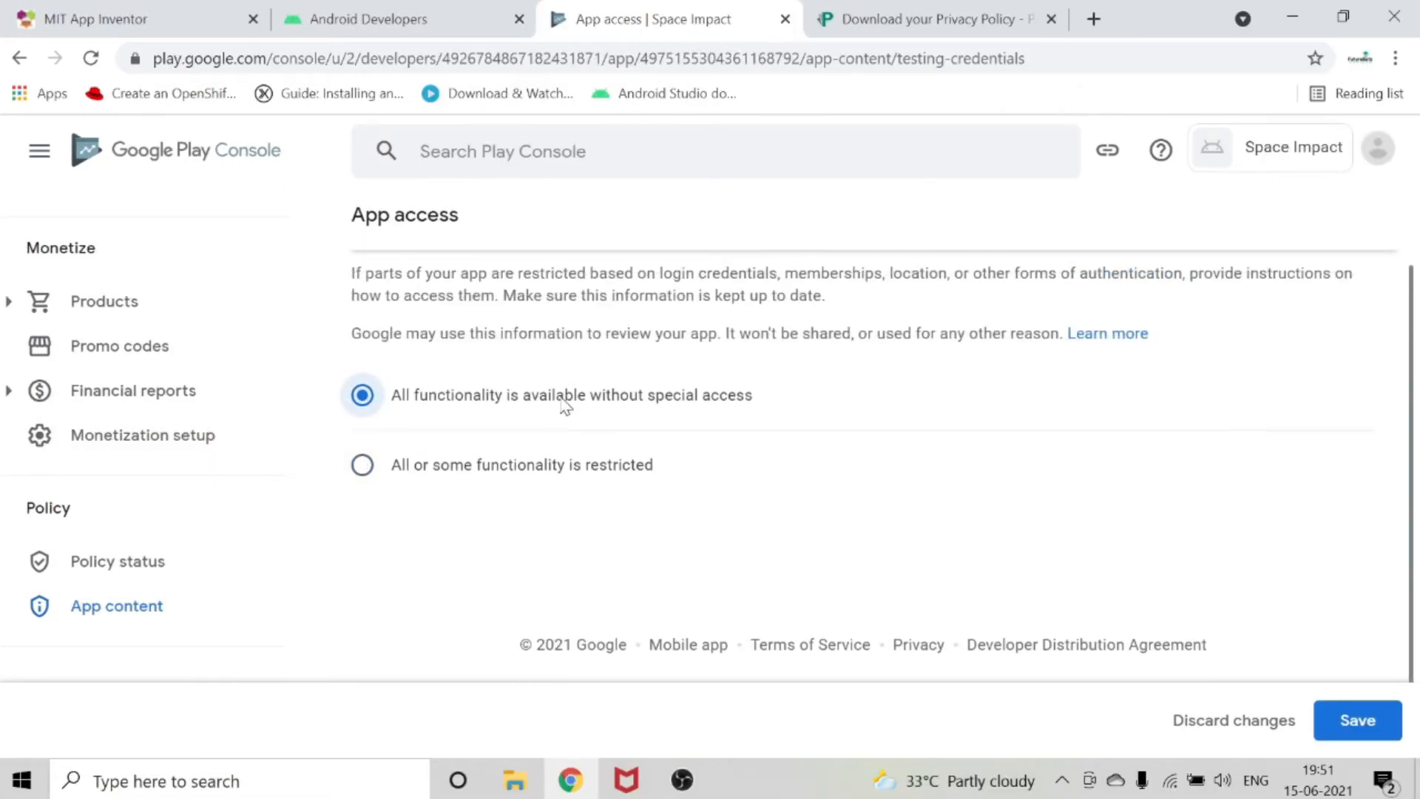
pyautogui.click(1383, 732)
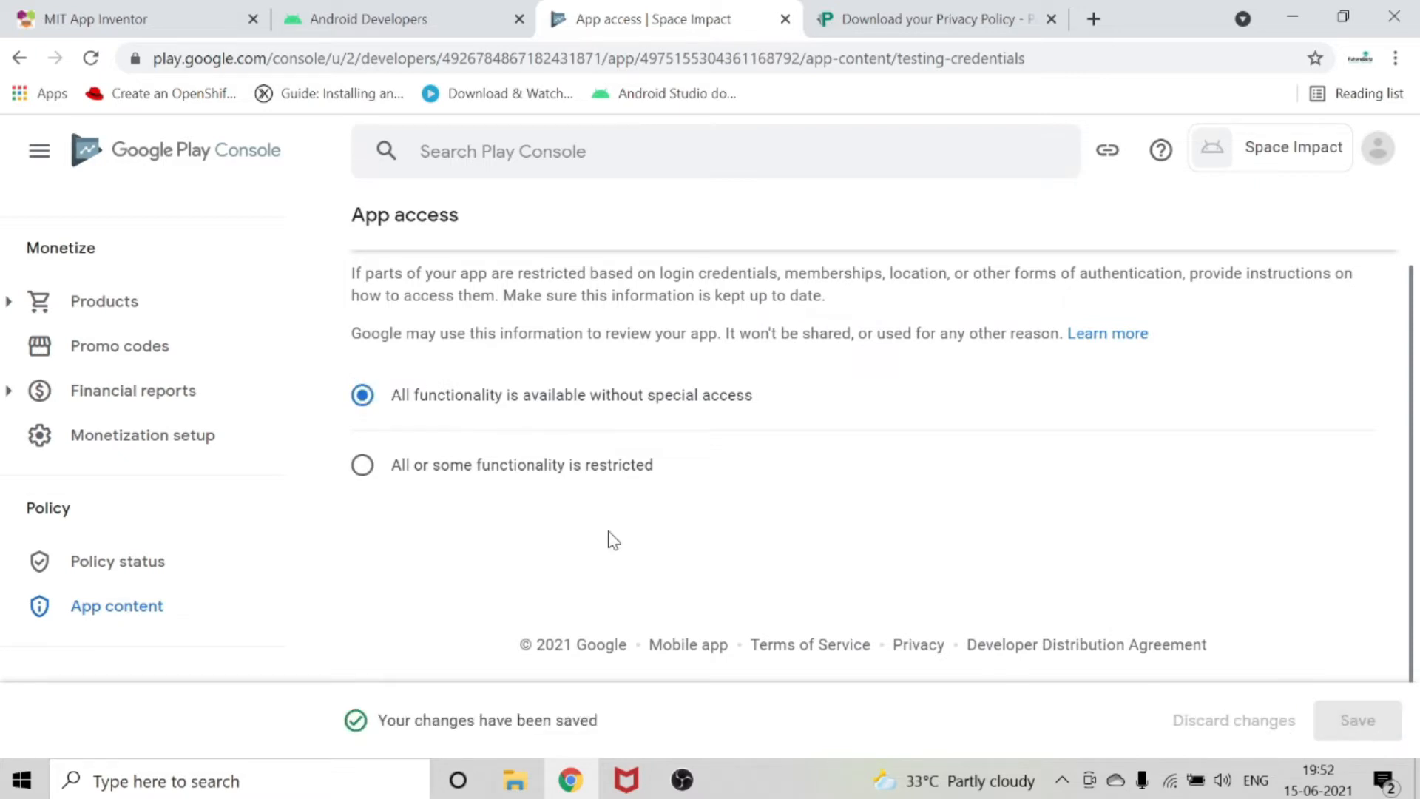
# Return to the App content overview and start the Content ratings questionnaire.
pyautogui.scroll(1, 482, 514)
pyautogui.click(365, 236)
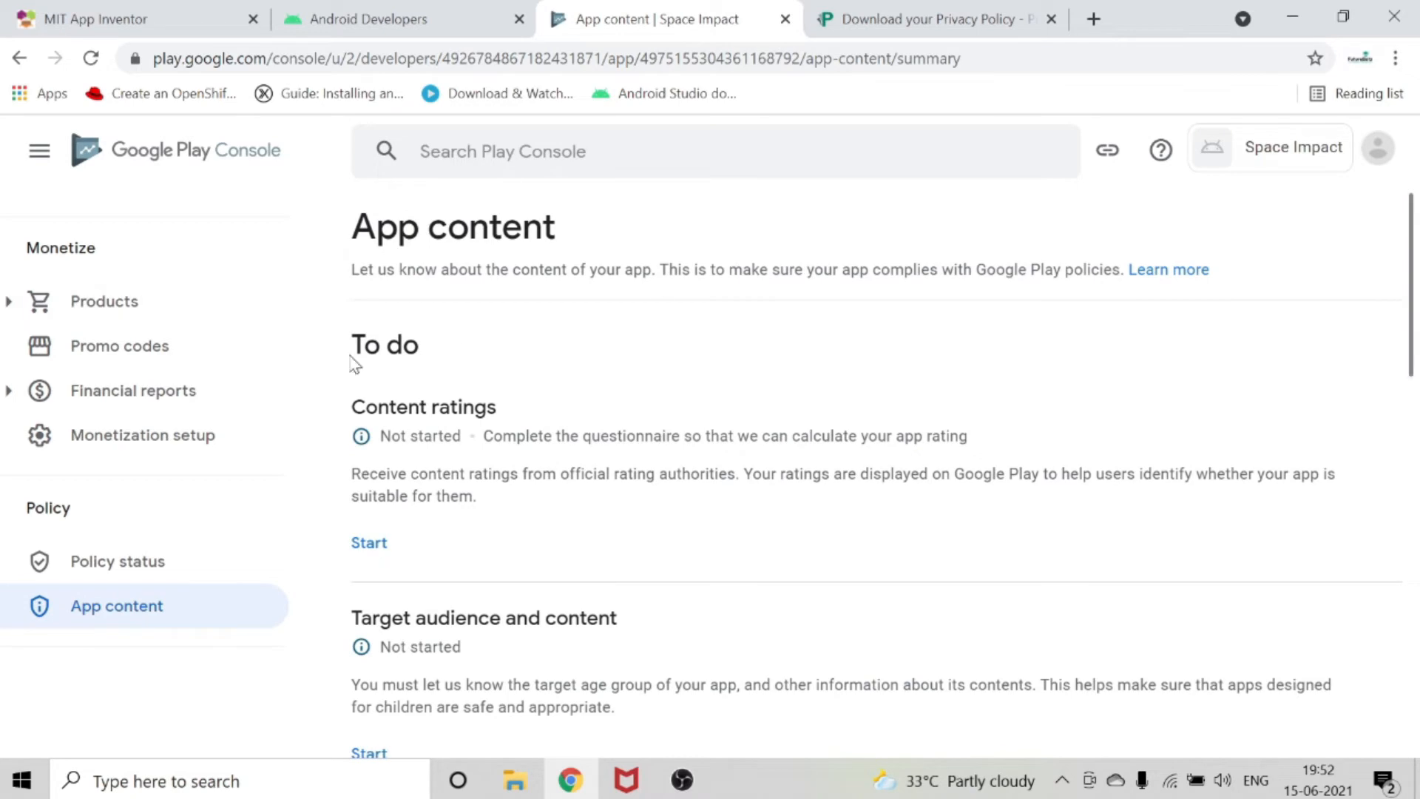
pyautogui.click(376, 547)
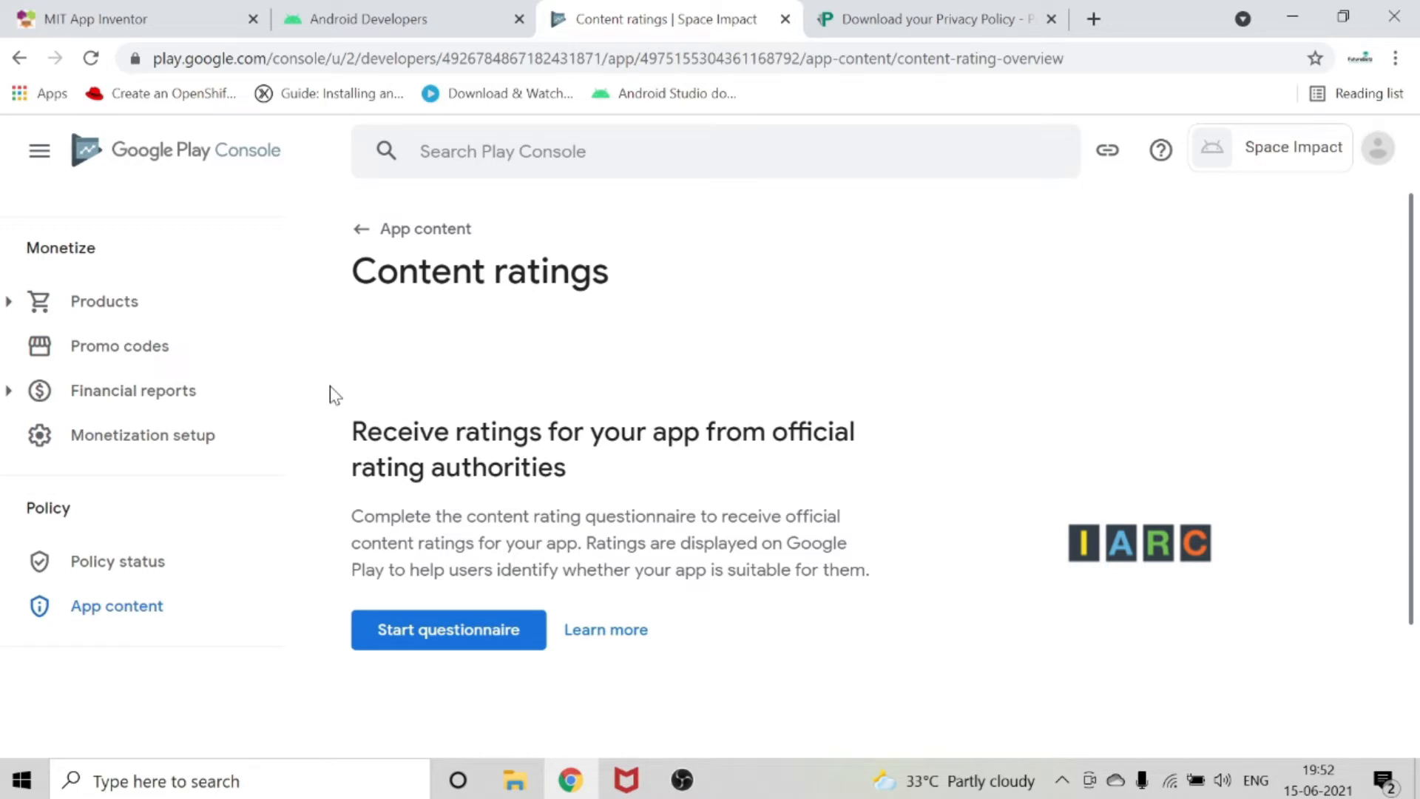
pyautogui.click(412, 628)
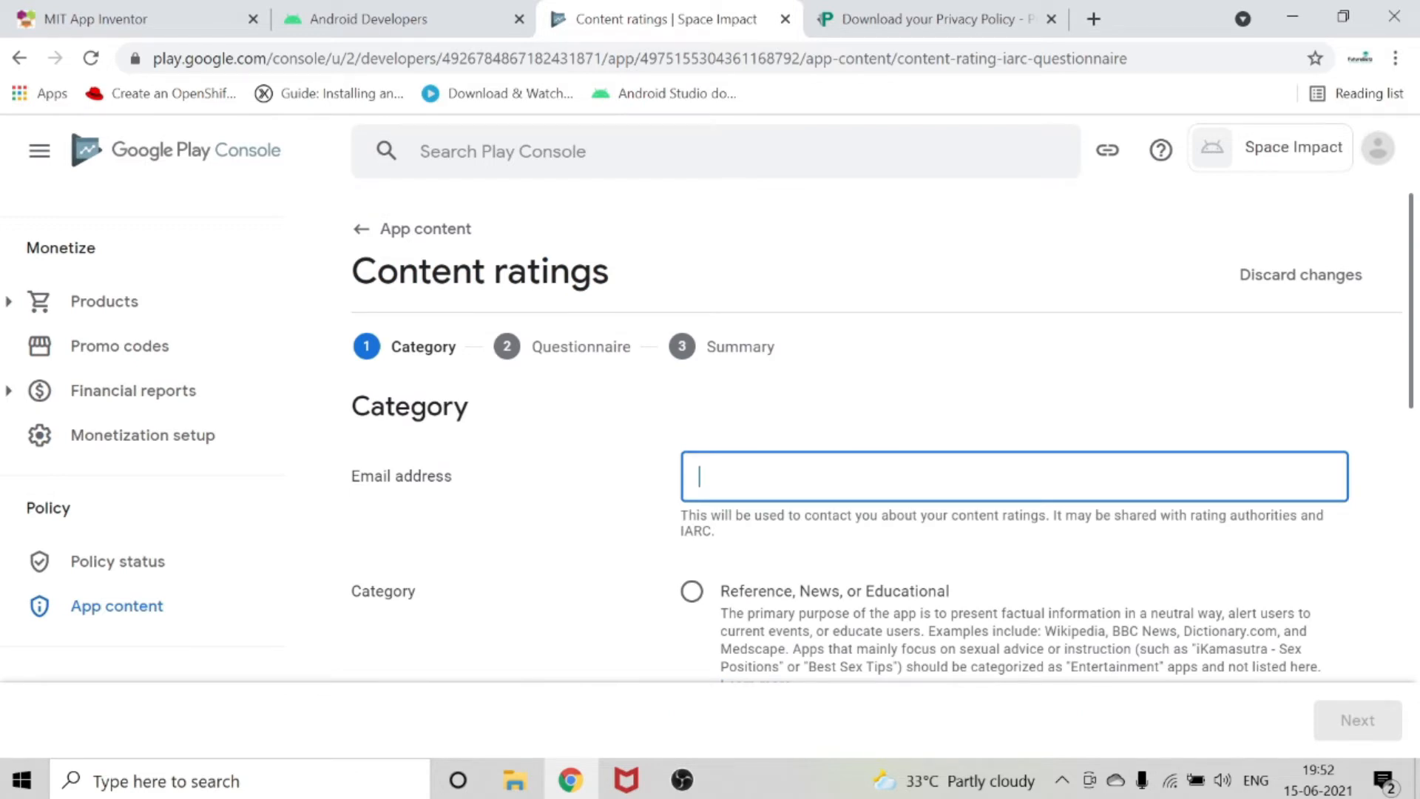
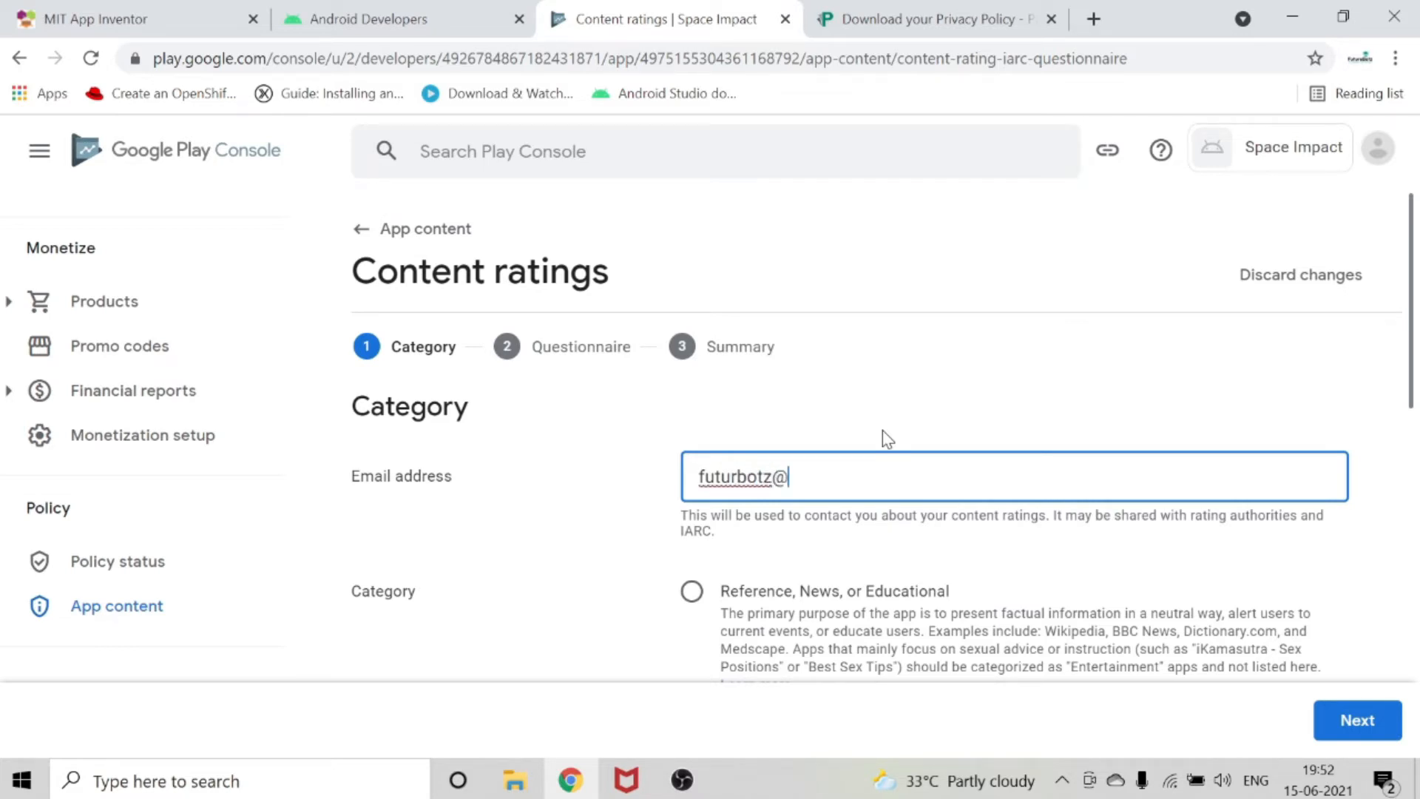
# Choose Game as the content rating category and continue to the questionnaire.
pyautogui.scroll(-4, 864, 544)
pyautogui.scroll(2, 939, 418)
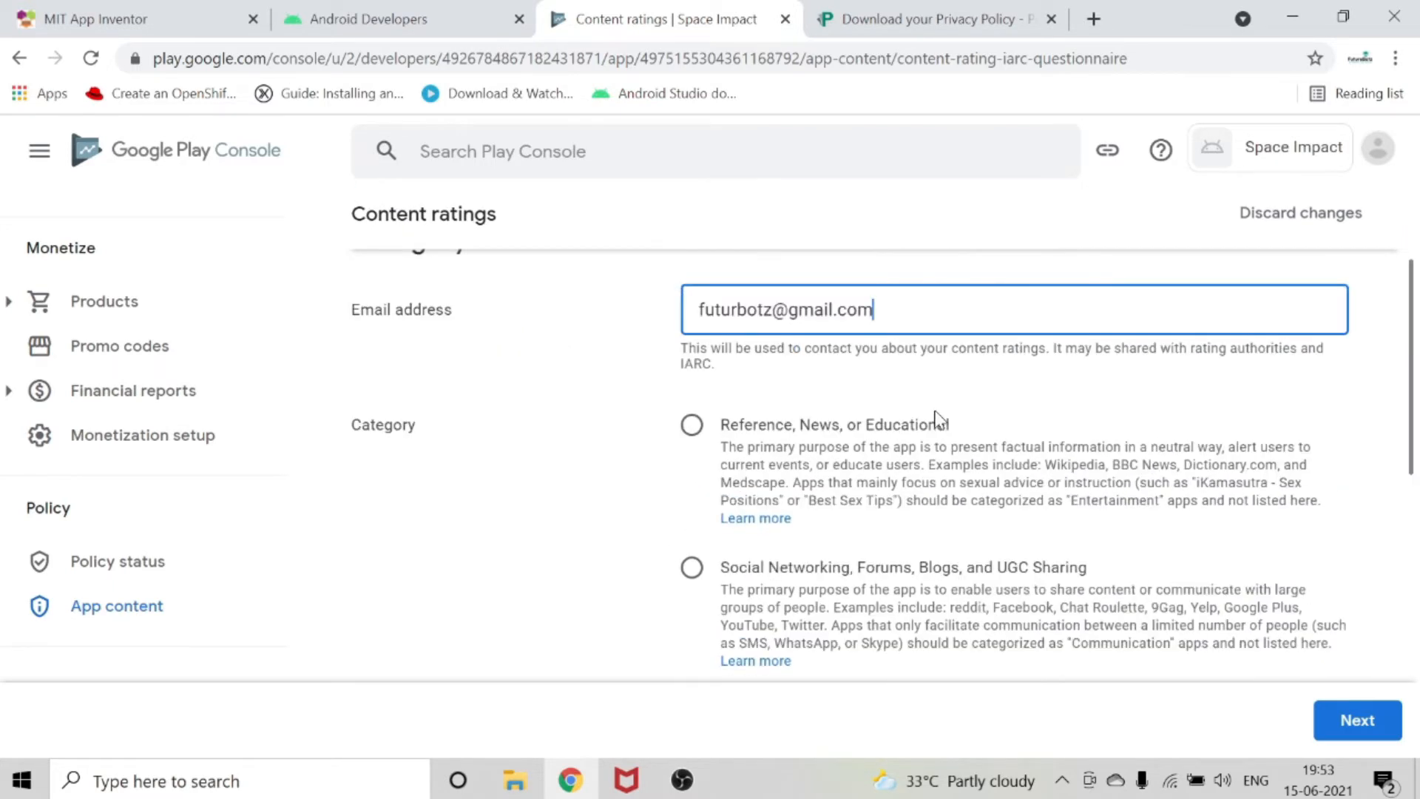
pyautogui.scroll(-2, 924, 406)
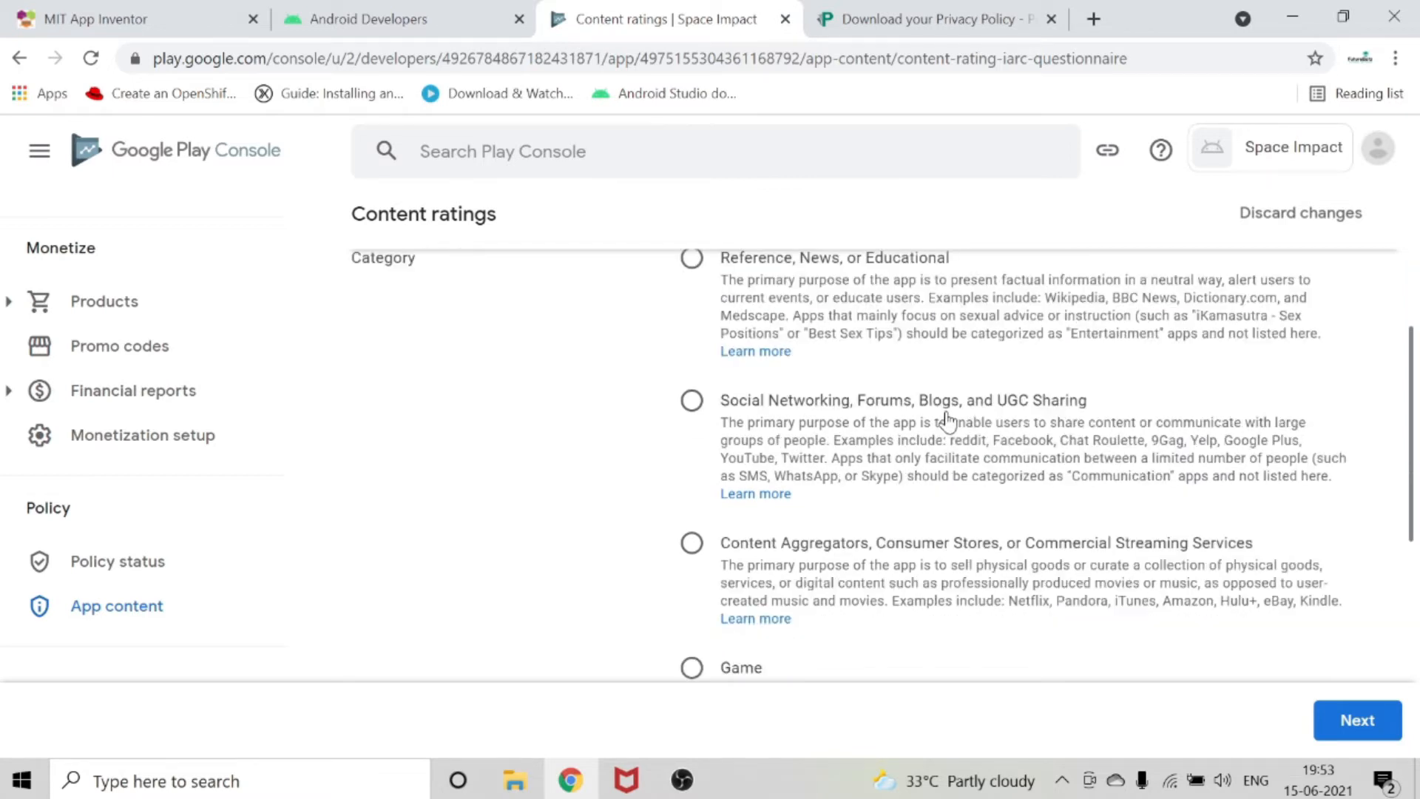
pyautogui.scroll(-2, 717, 547)
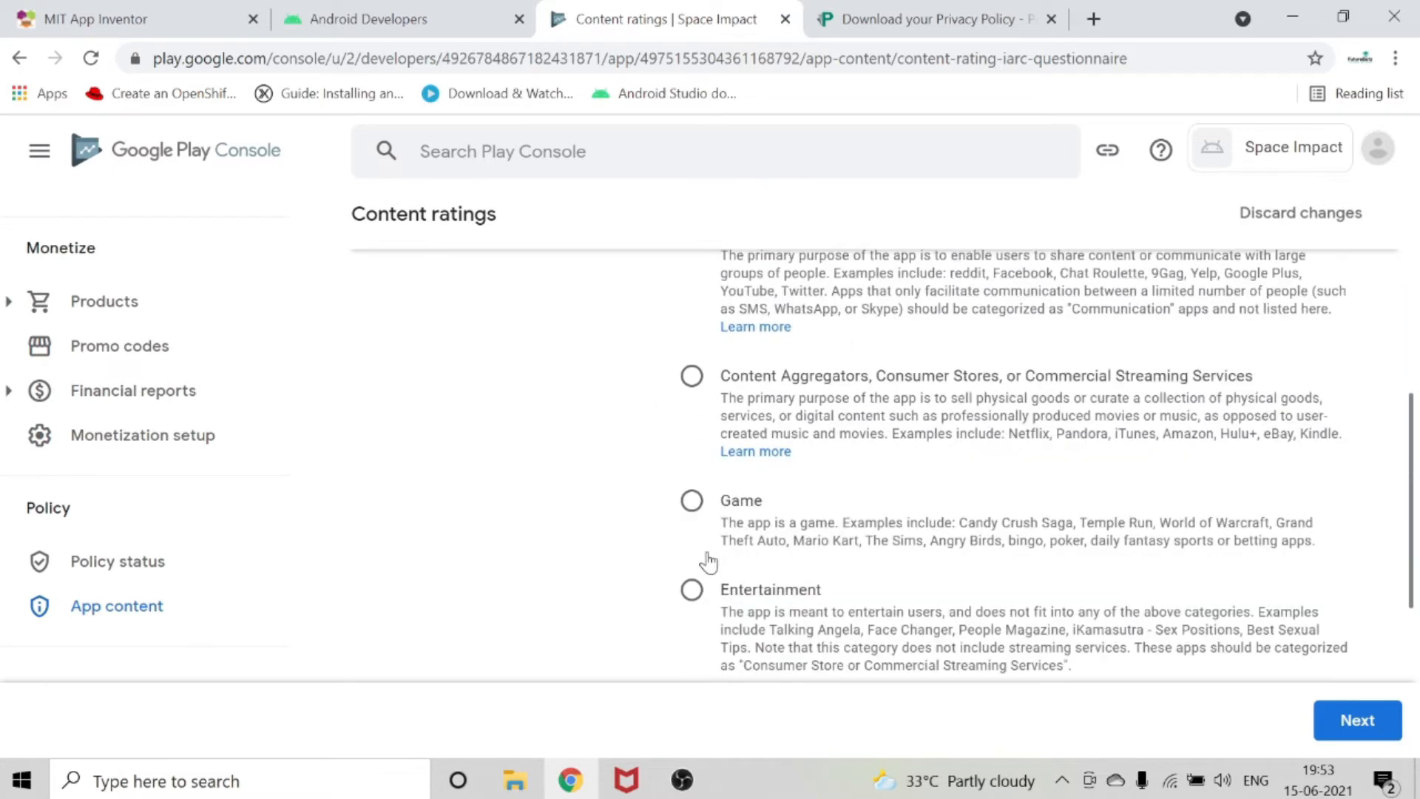
pyautogui.click(693, 500)
pyautogui.scroll(-5, 764, 516)
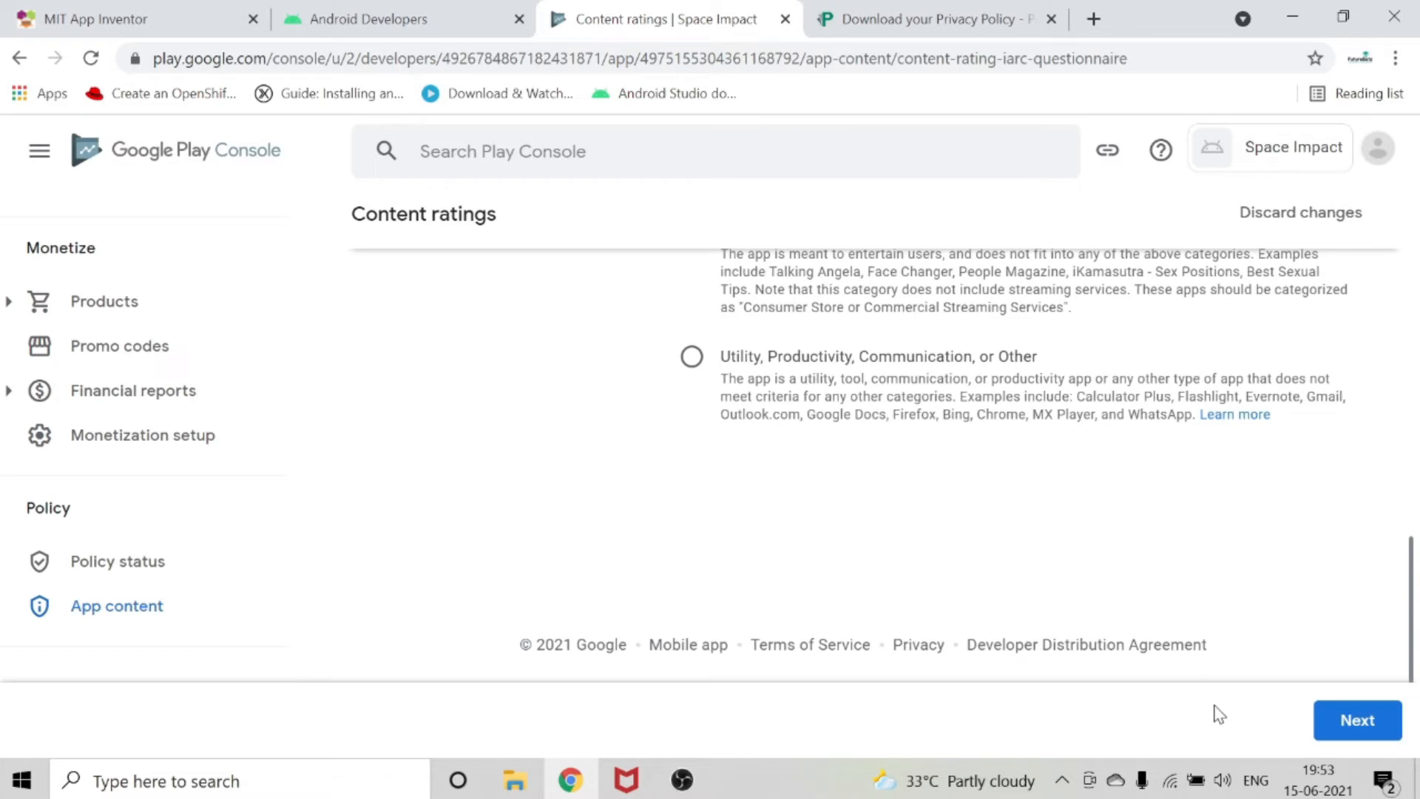
pyautogui.click(1319, 717)
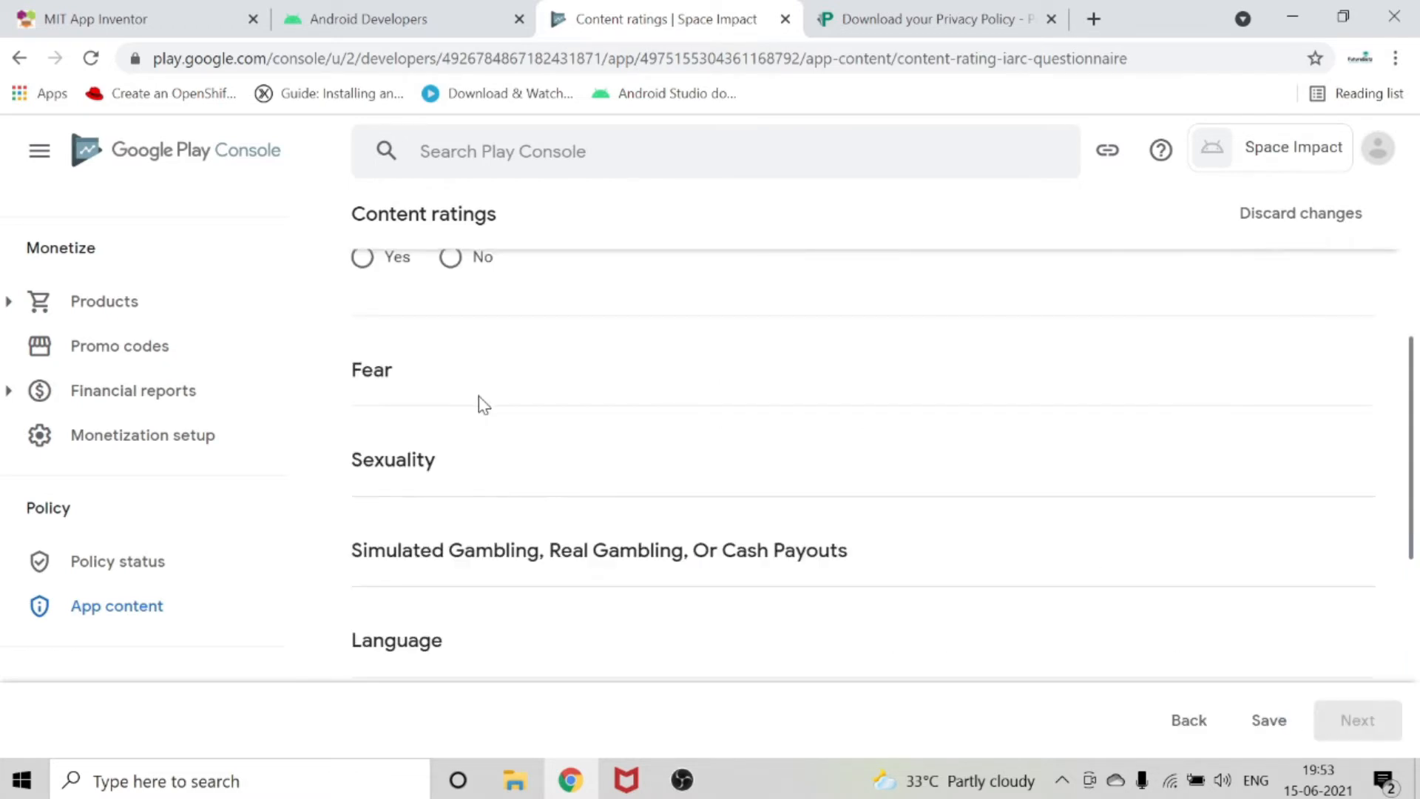
# Answer No to the content rating questions from Violence, Fear and Sexuality through Gambling, Language and Controlled Substance.
pyautogui.scroll(5, 485, 405)
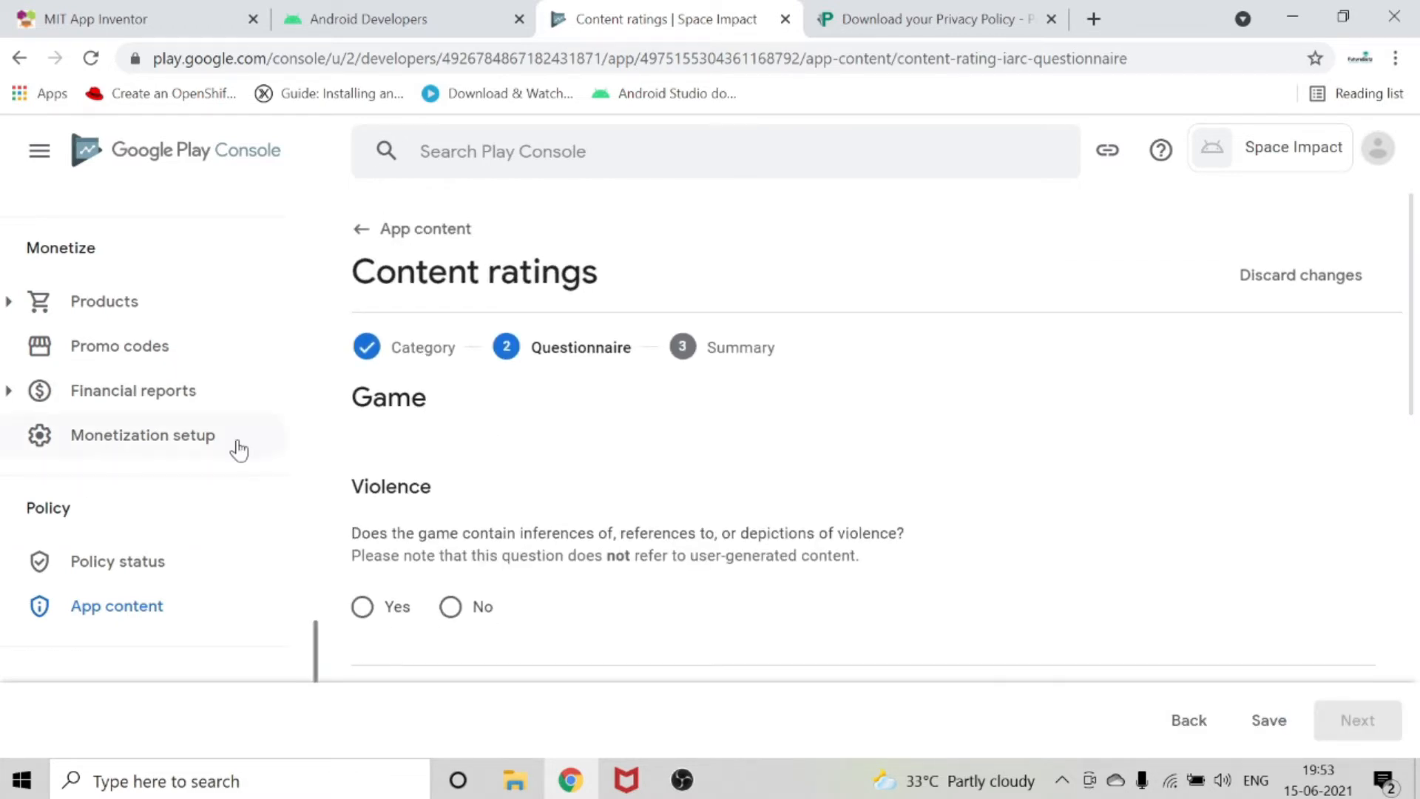
pyautogui.scroll(-5, 523, 403)
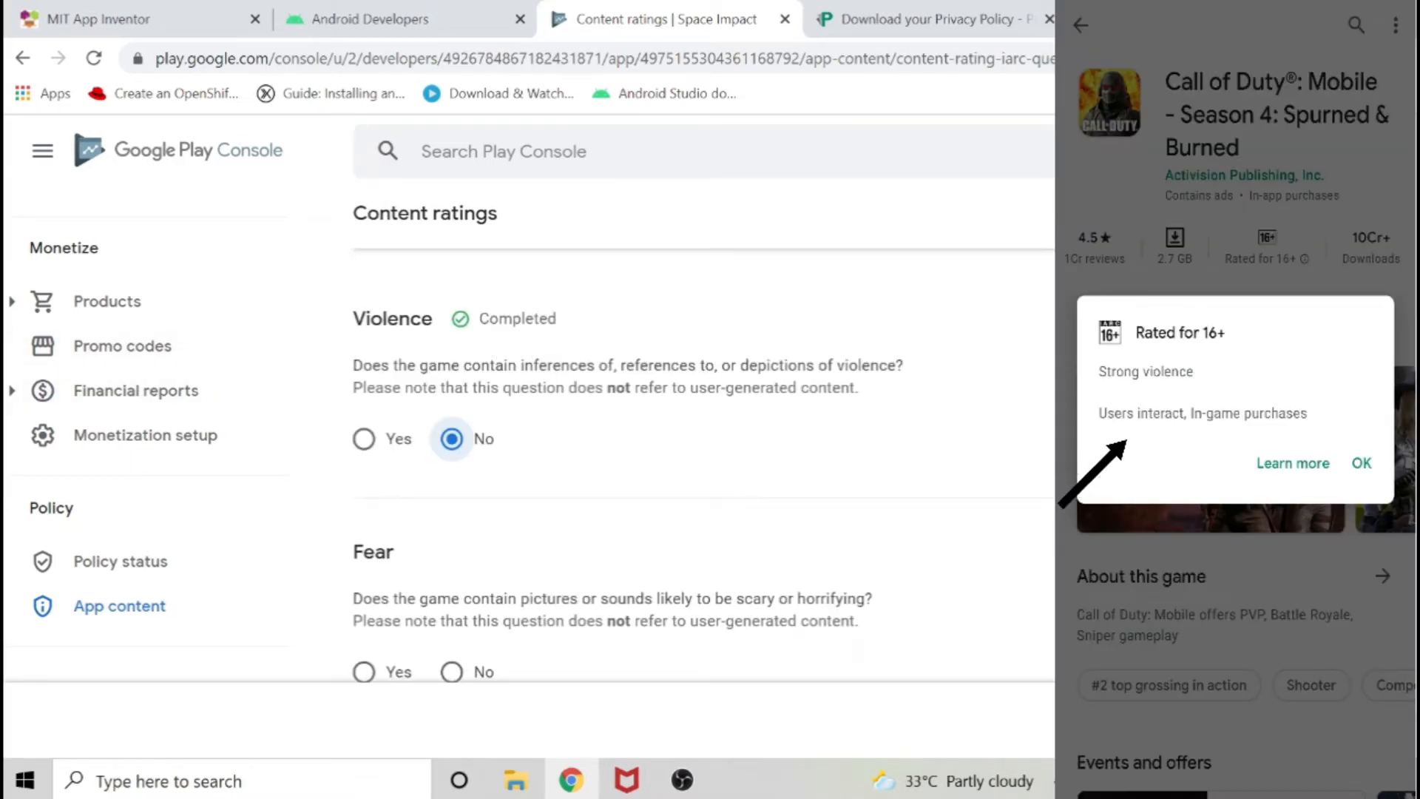
pyautogui.click(453, 673)
pyautogui.click(454, 595)
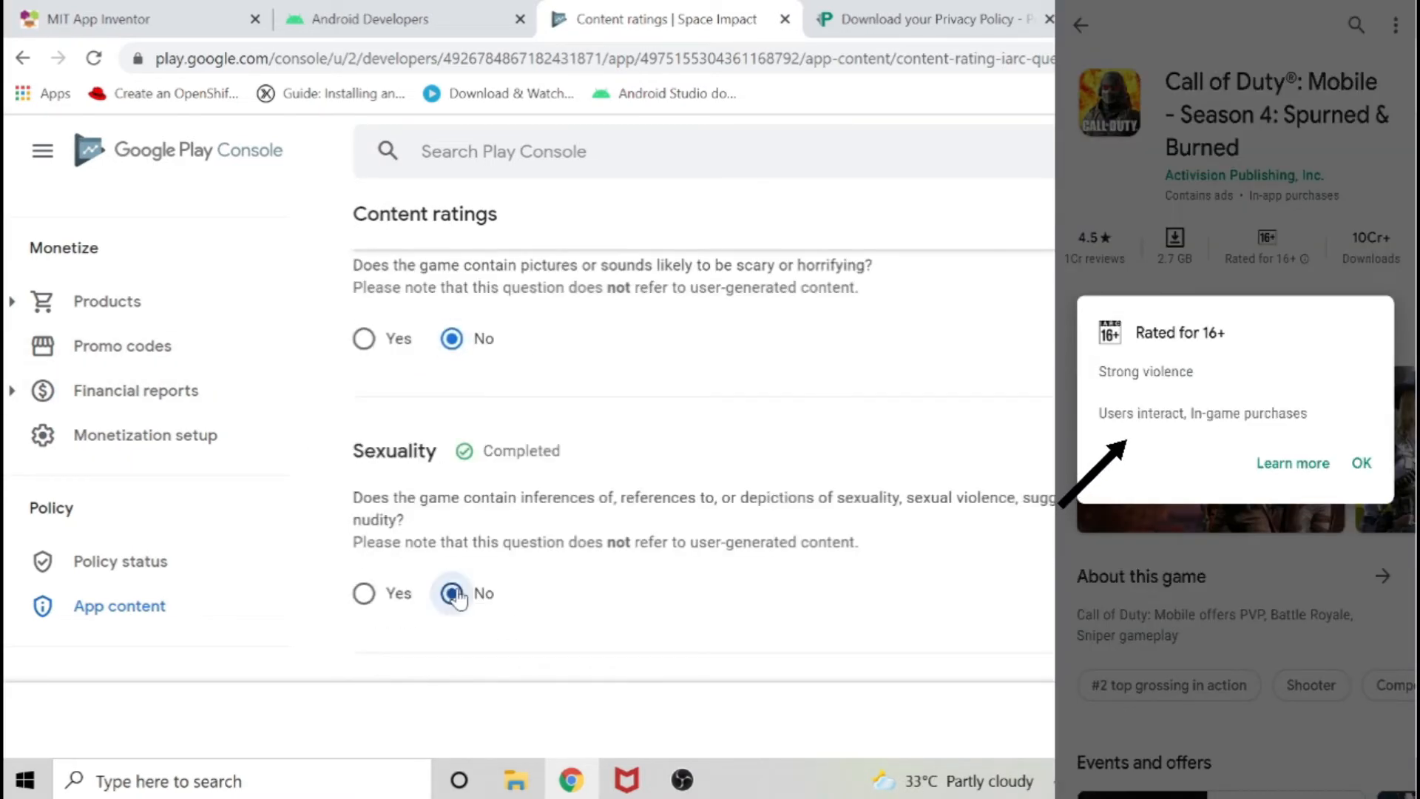
pyautogui.click(454, 494)
pyautogui.click(453, 558)
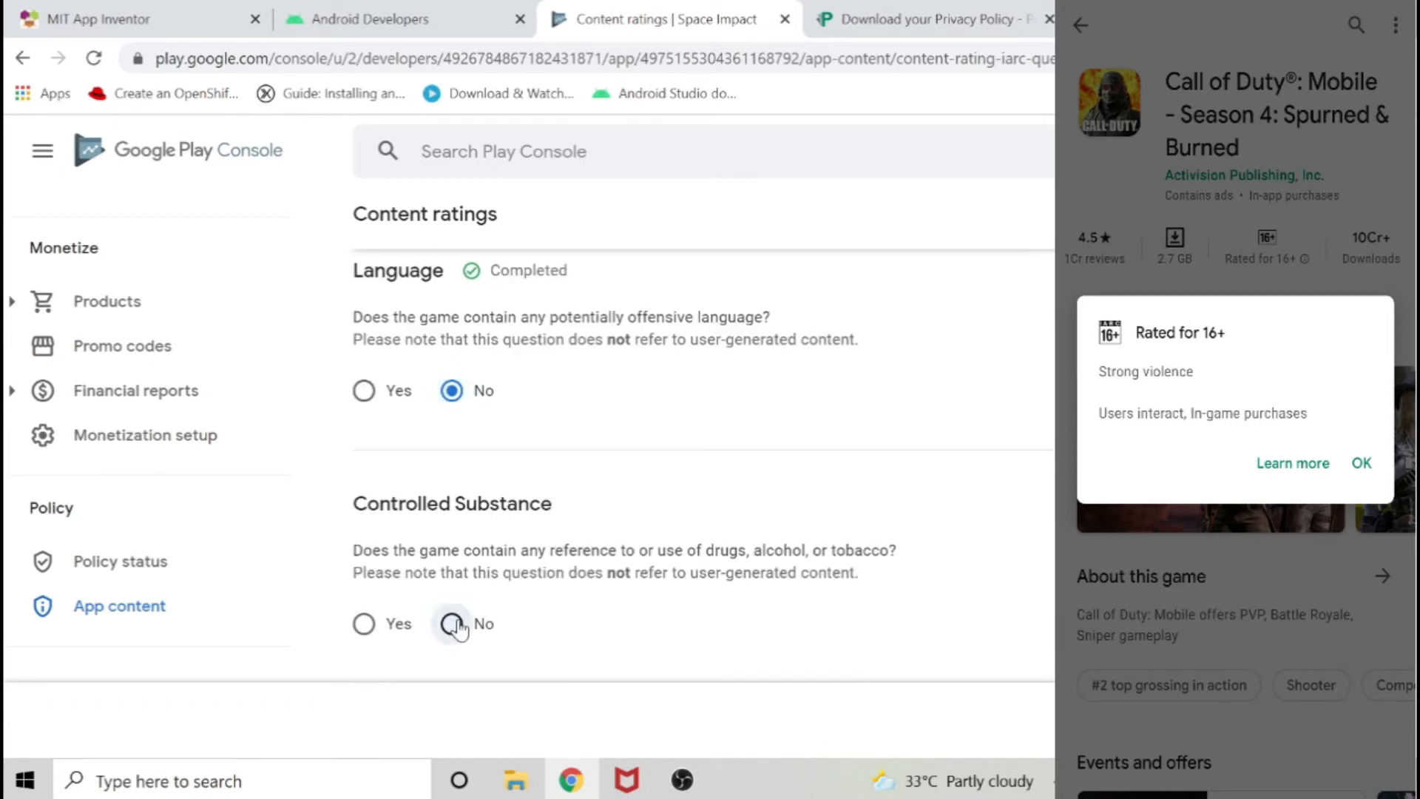
pyautogui.click(453, 623)
pyautogui.click(453, 522)
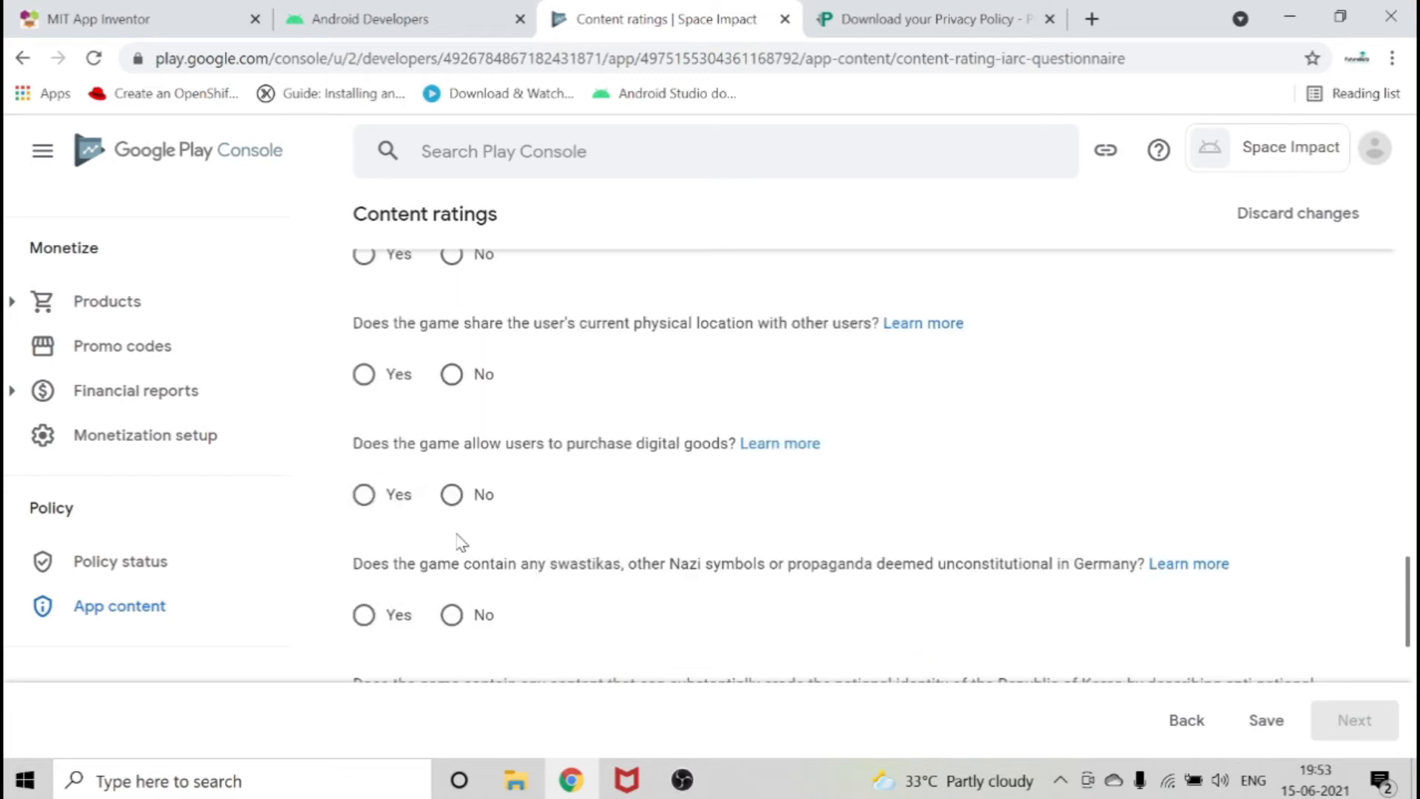
# Answer No to the remaining questions, from location sharing and digital goods to criminal techniques and terrorism, and save the questionnaire.
pyautogui.click(457, 378)
pyautogui.click(453, 423)
pyautogui.click(455, 491)
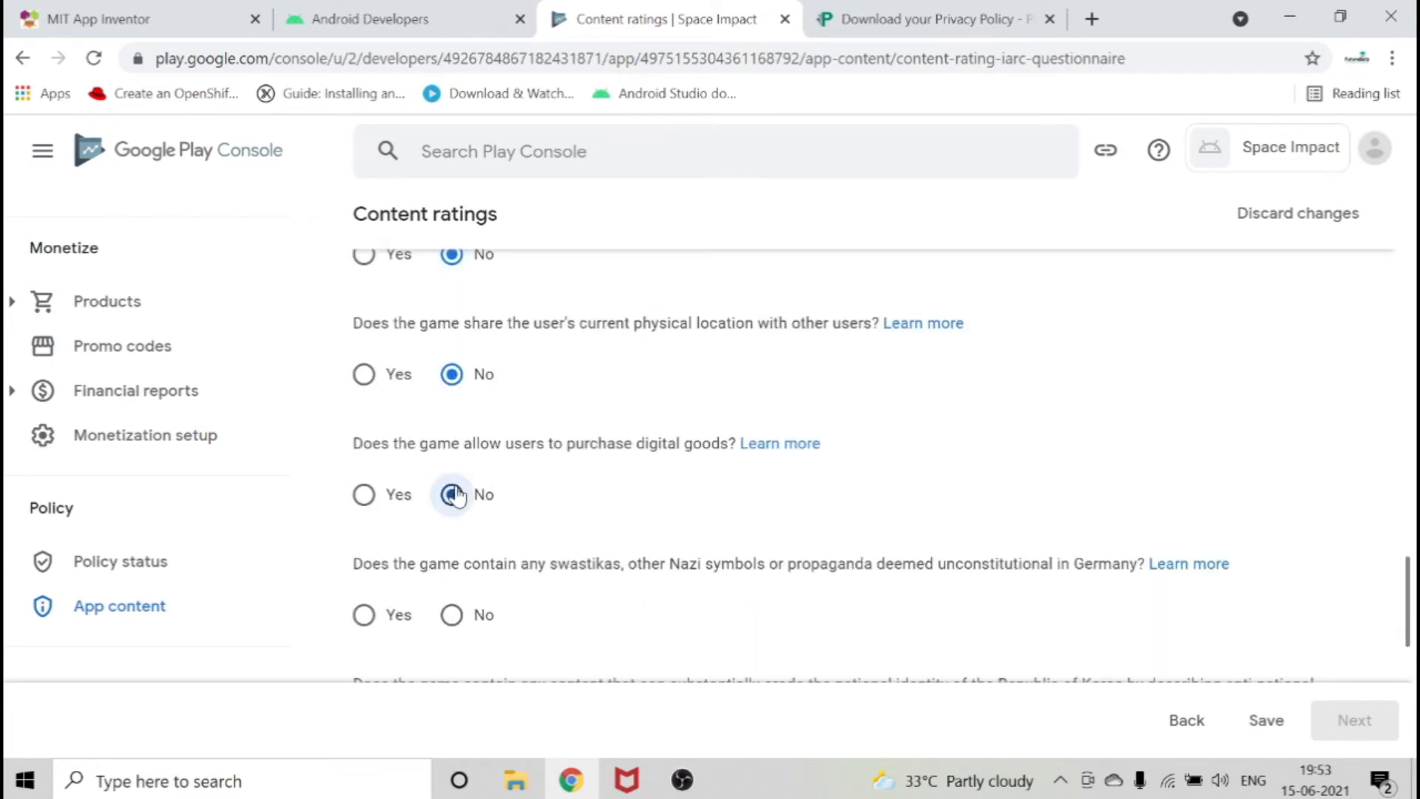
pyautogui.click(453, 425)
pyautogui.click(451, 547)
pyautogui.click(452, 496)
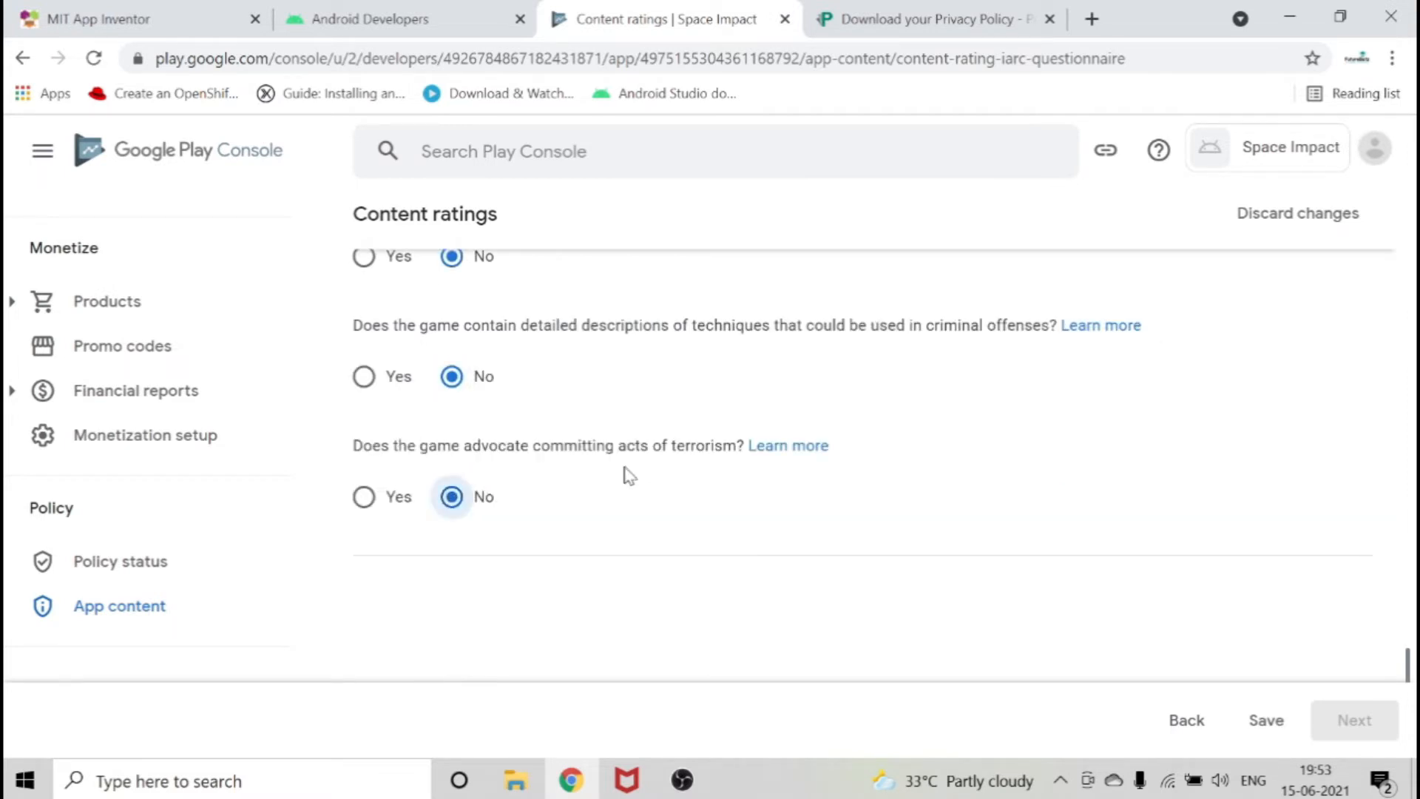
pyautogui.click(1249, 721)
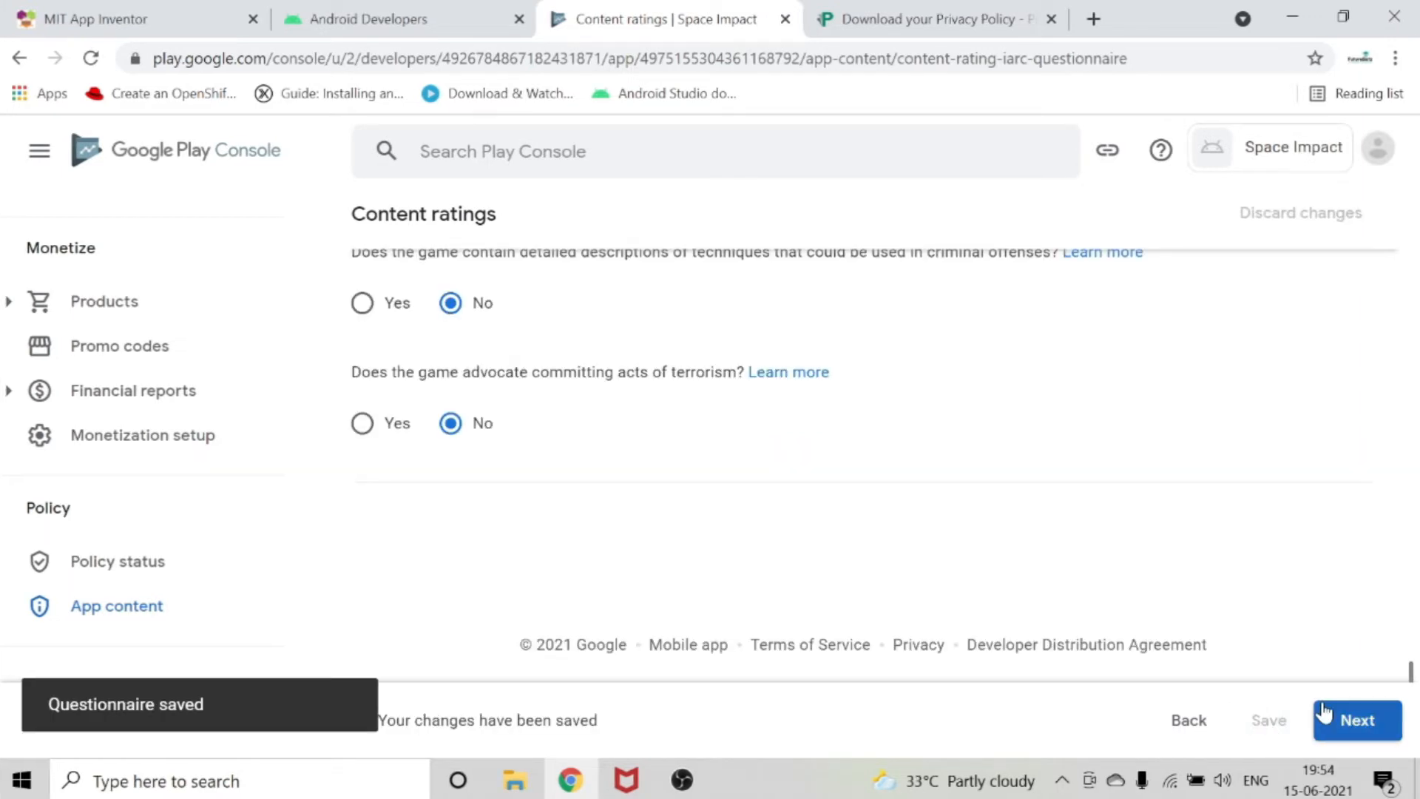
# Continue to the content ratings summary, review and submit it, and return to the App content overview.
pyautogui.scroll(5, 1205, 556)
pyautogui.scroll(-3, 1206, 557)
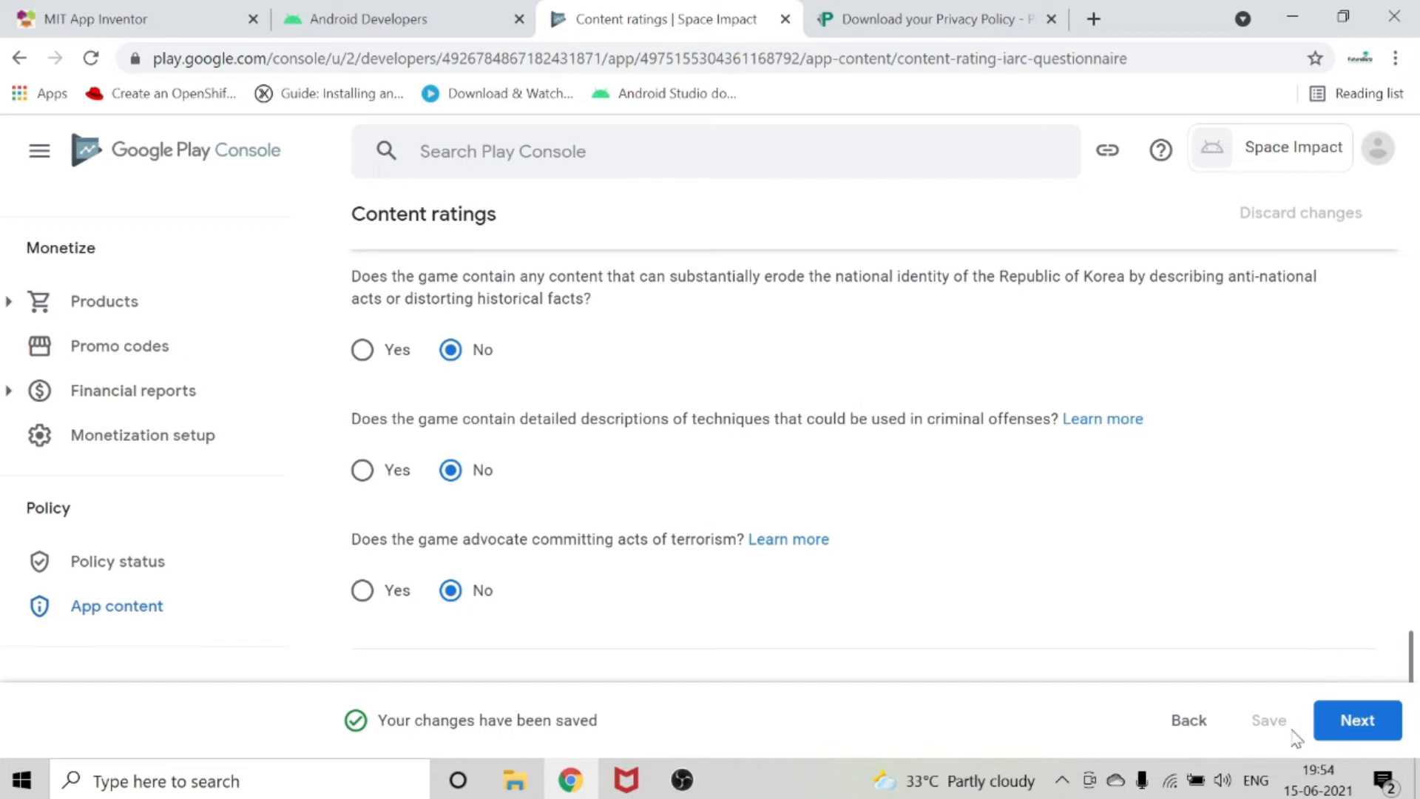
pyautogui.click(1347, 725)
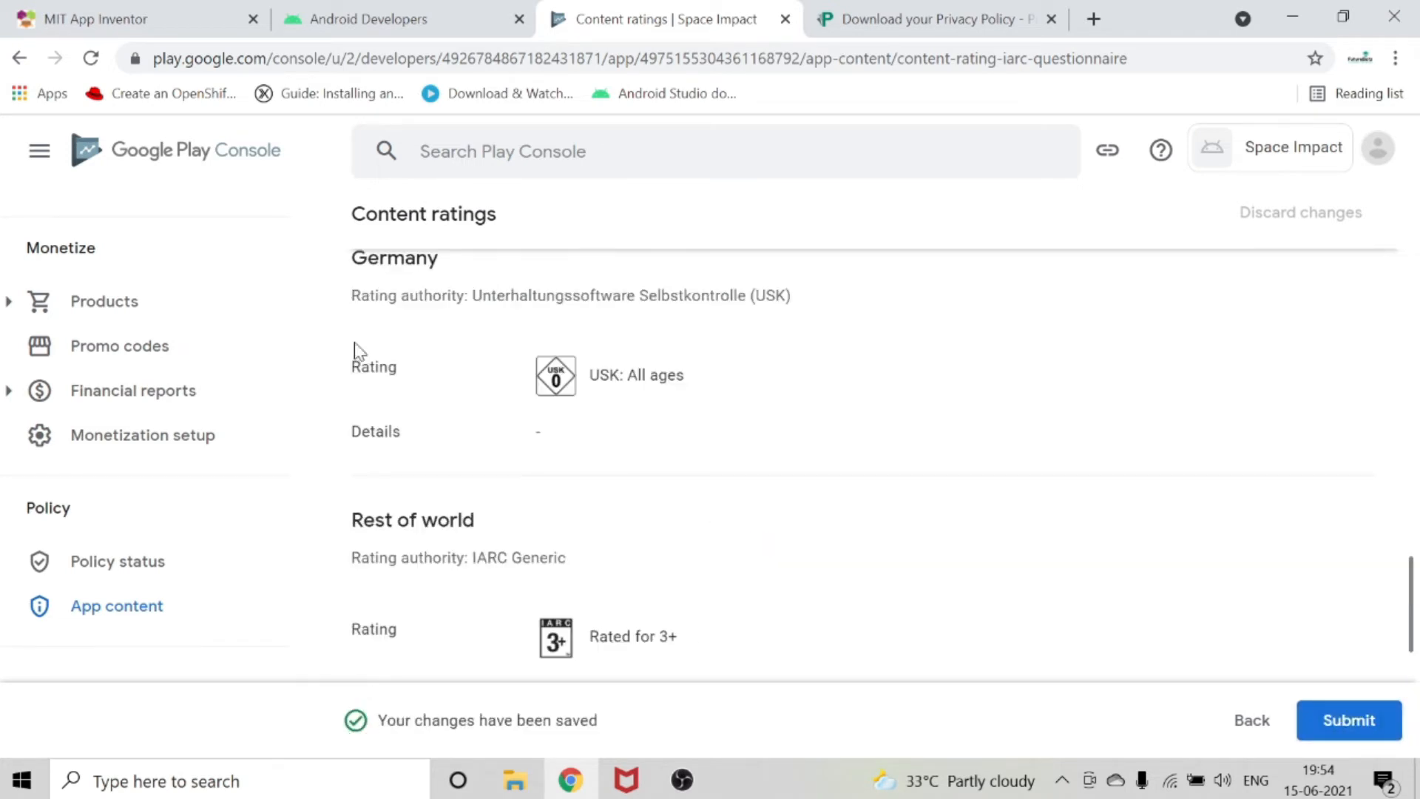
pyautogui.scroll(-5, 542, 362)
pyautogui.scroll(5, 813, 414)
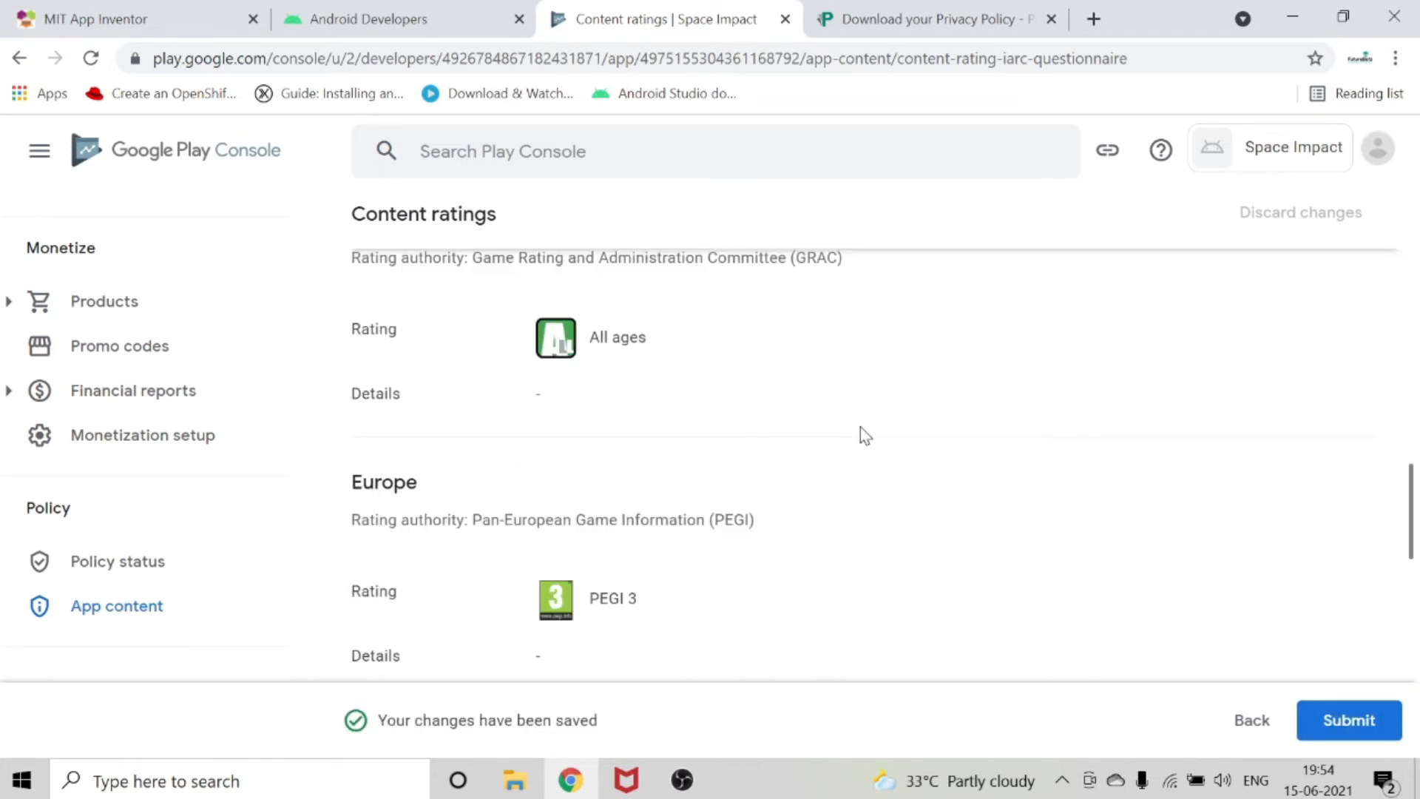
pyautogui.click(1338, 735)
pyautogui.click(363, 229)
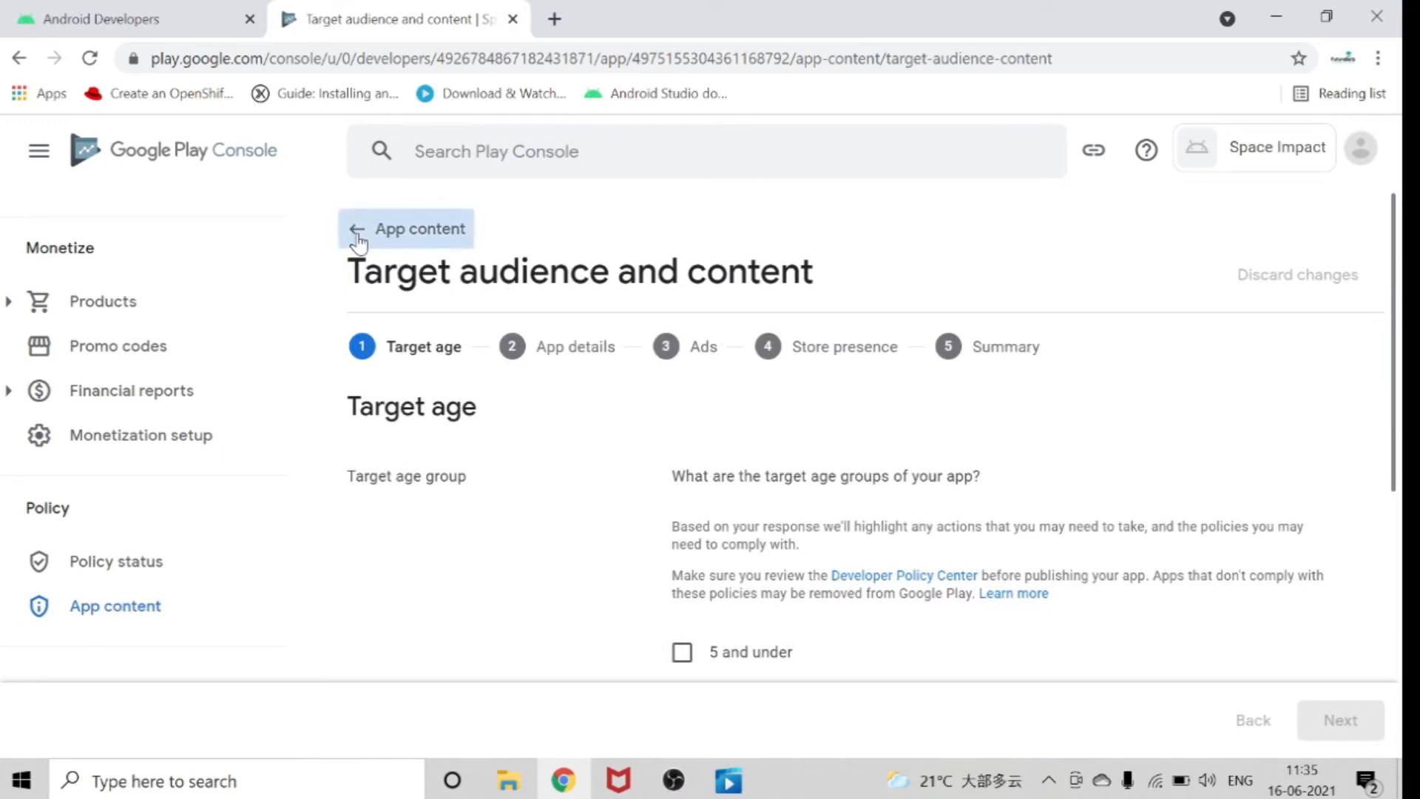
pyautogui.click(355, 231)
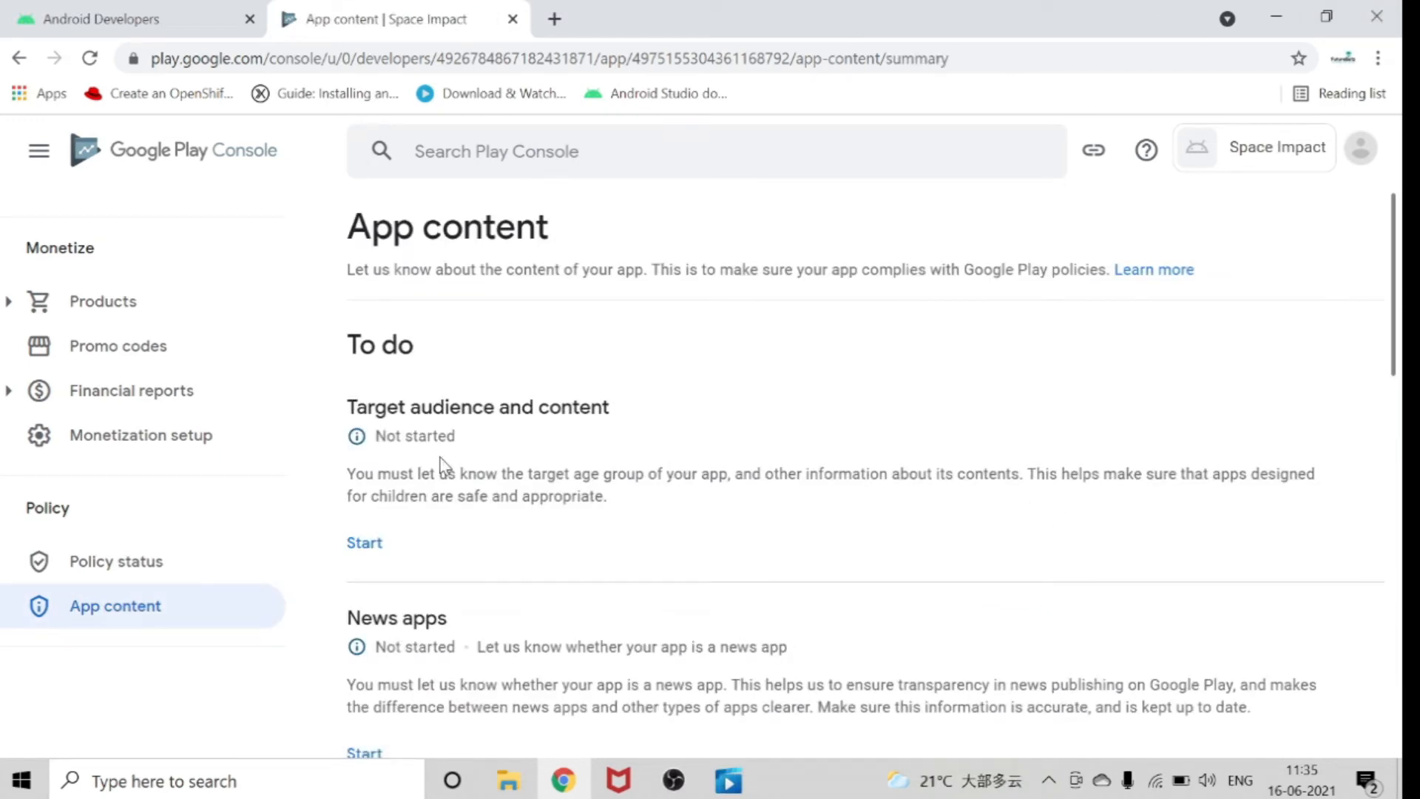
# Start the Target audience and content declaration, select all six age groups from 5 and under to 18 and over, and accept the under-13 notice.
pyautogui.click(365, 544)
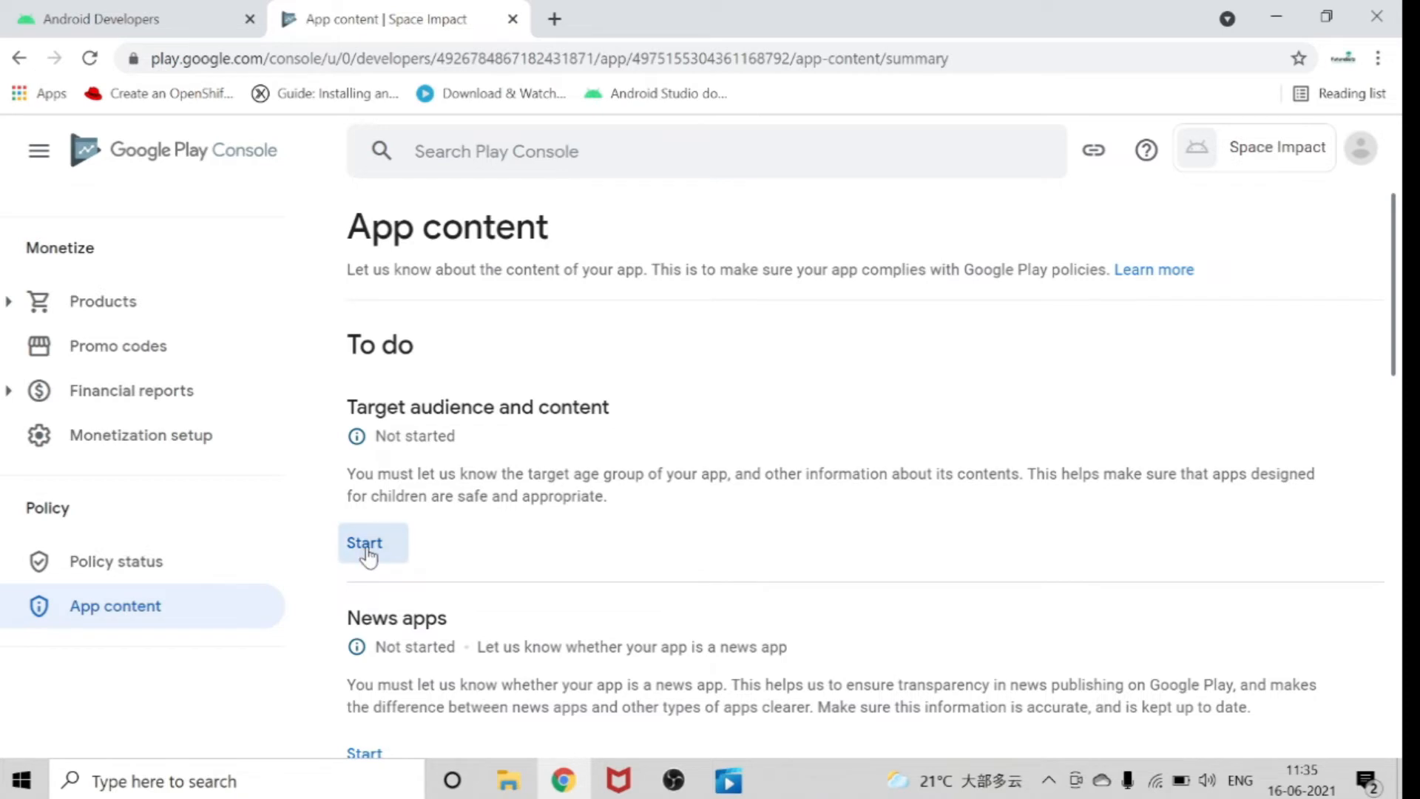
pyautogui.scroll(-2, 1198, 584)
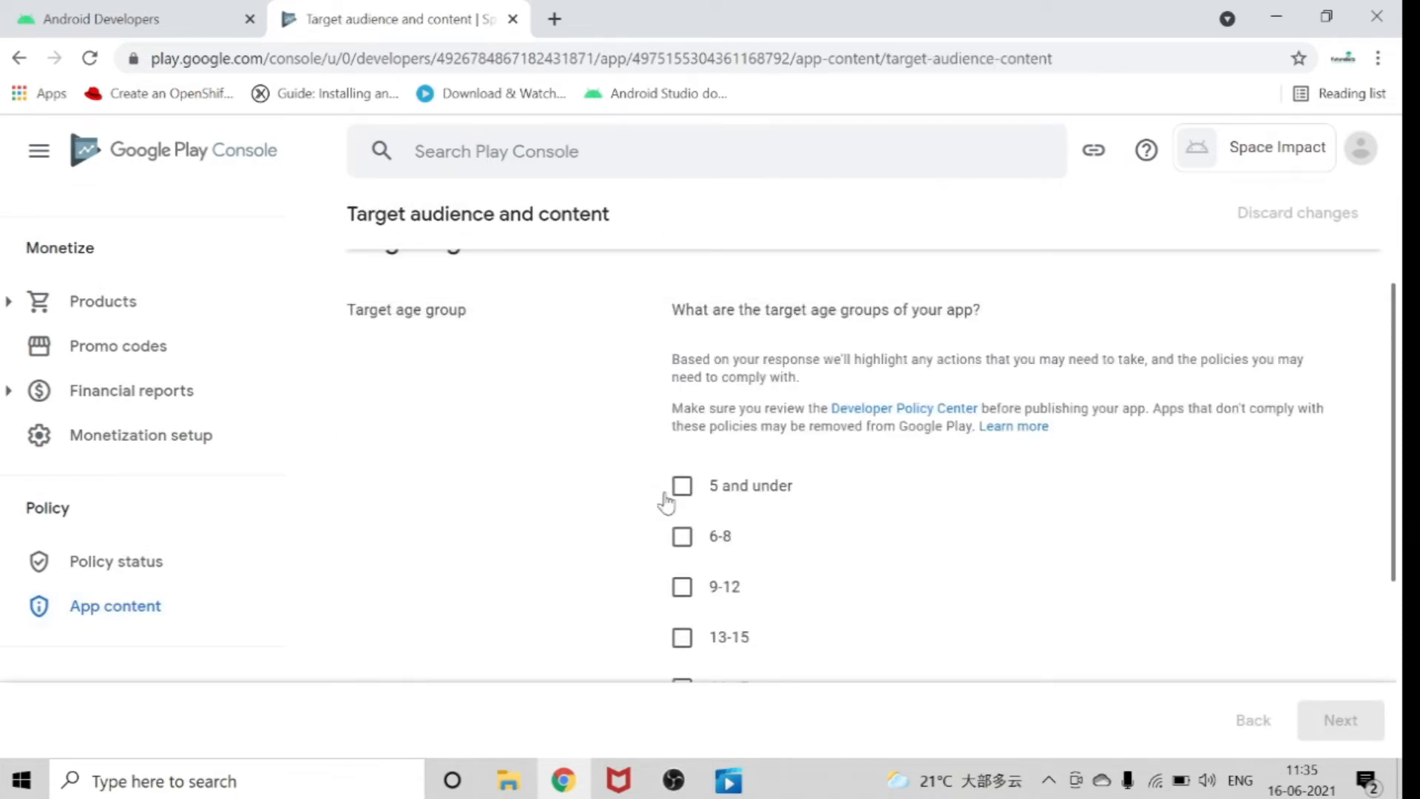
pyautogui.click(680, 488)
pyautogui.click(680, 537)
pyautogui.scroll(-2, 682, 544)
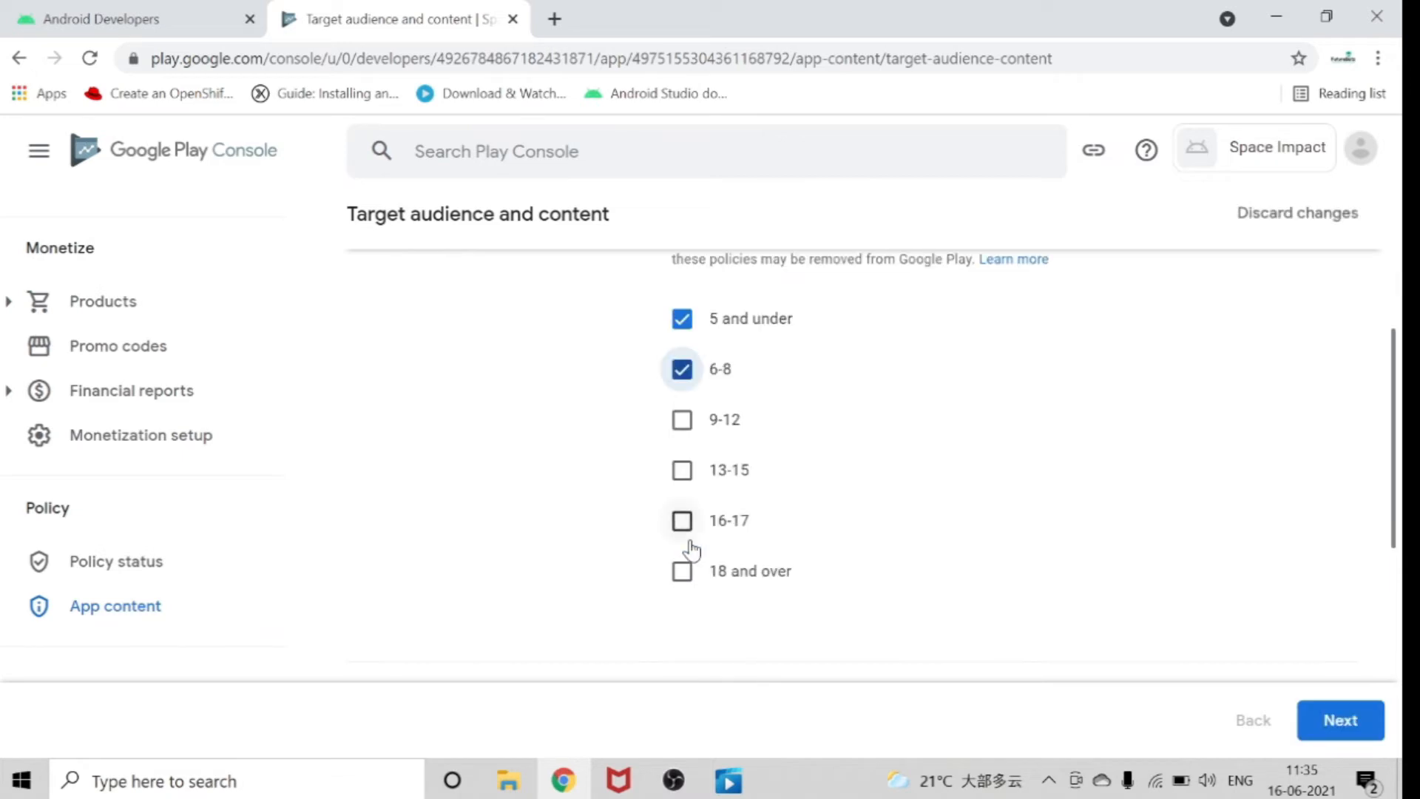
pyautogui.click(682, 420)
pyautogui.click(682, 470)
pyautogui.click(684, 521)
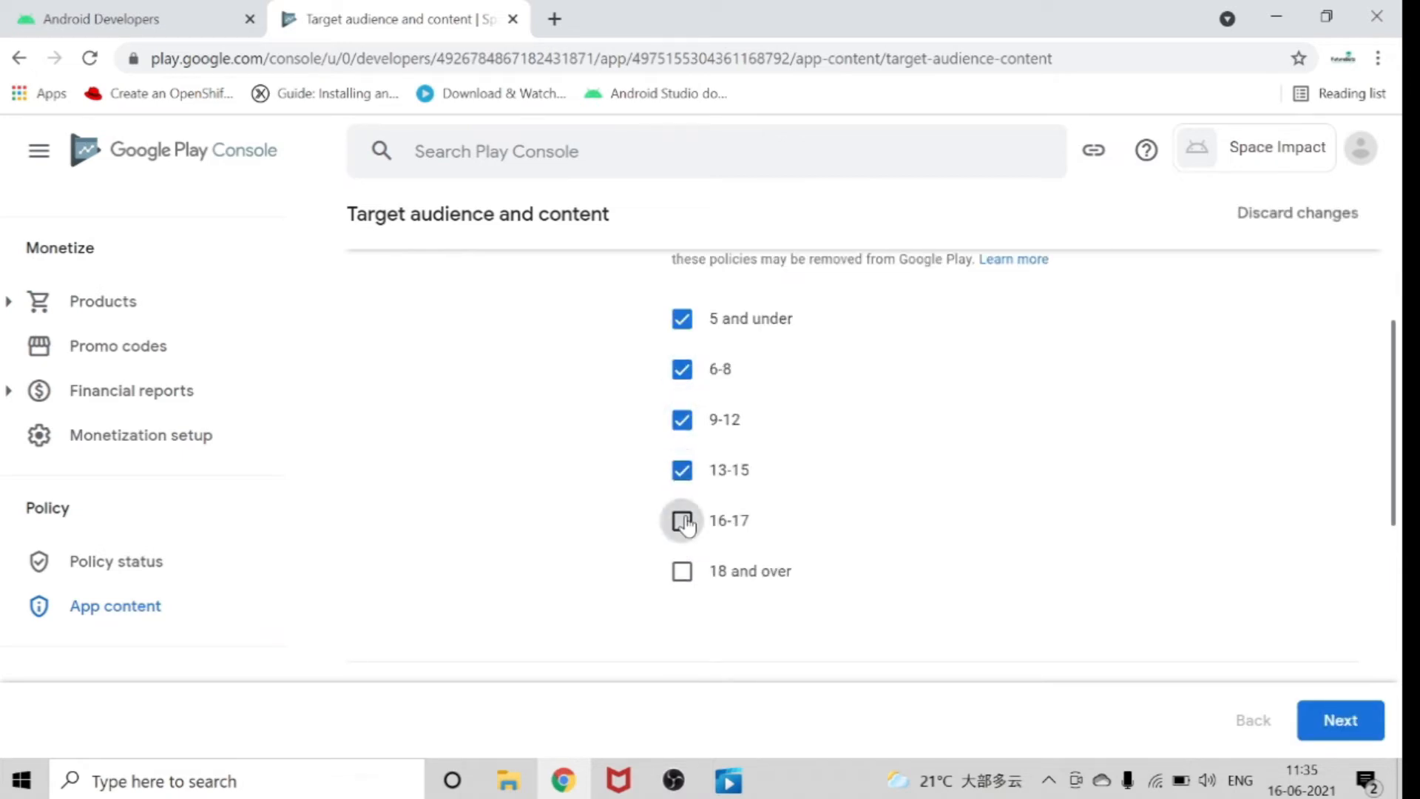
pyautogui.click(681, 572)
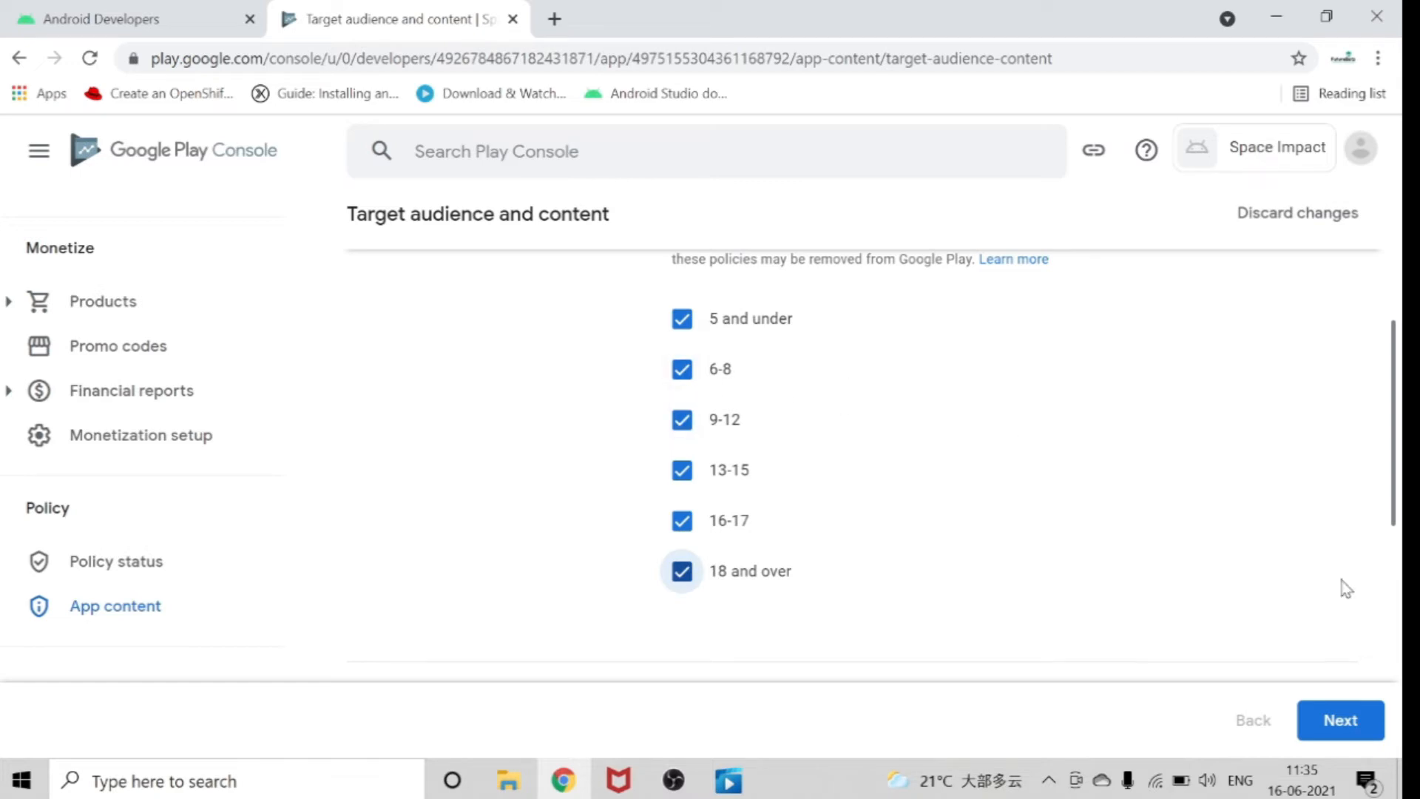
pyautogui.click(1338, 723)
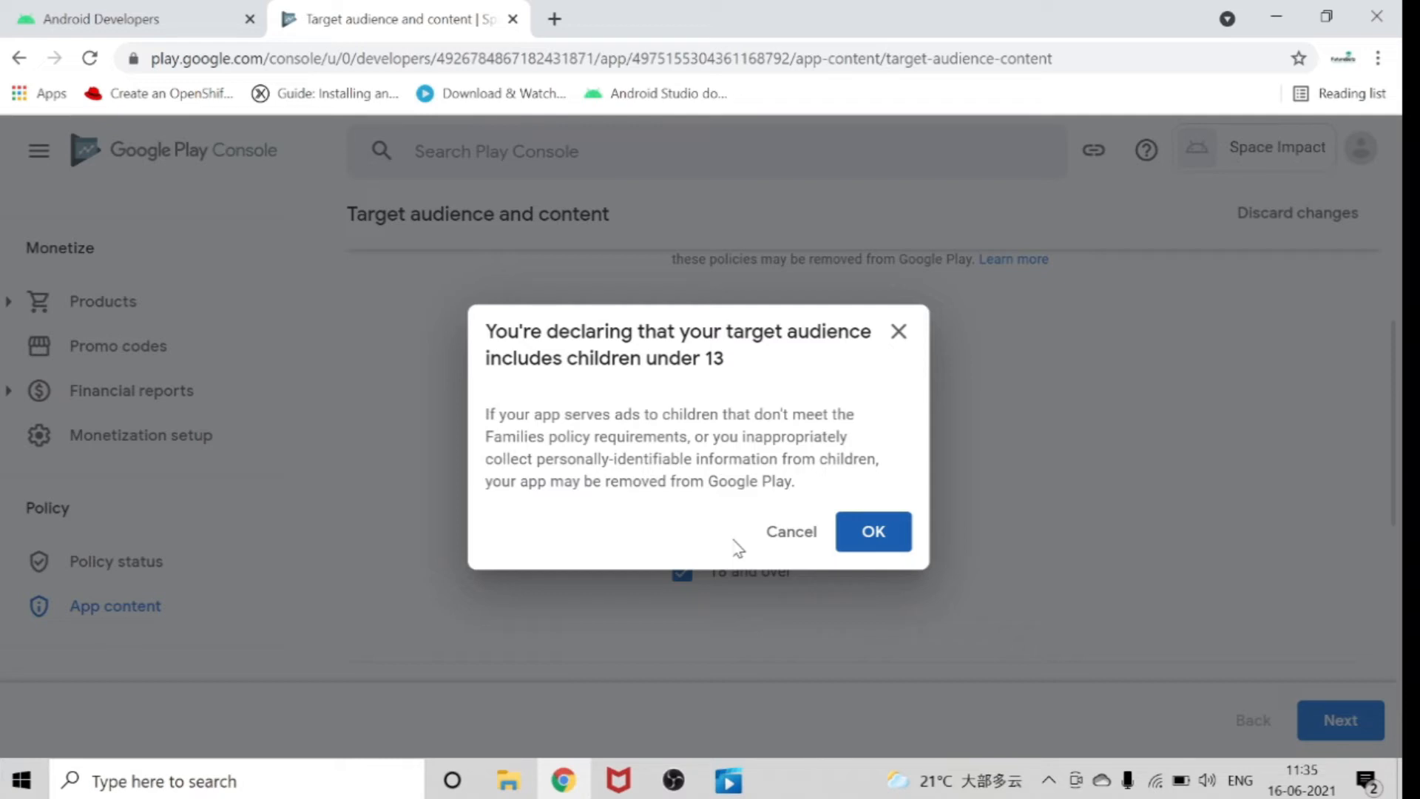
pyautogui.click(863, 532)
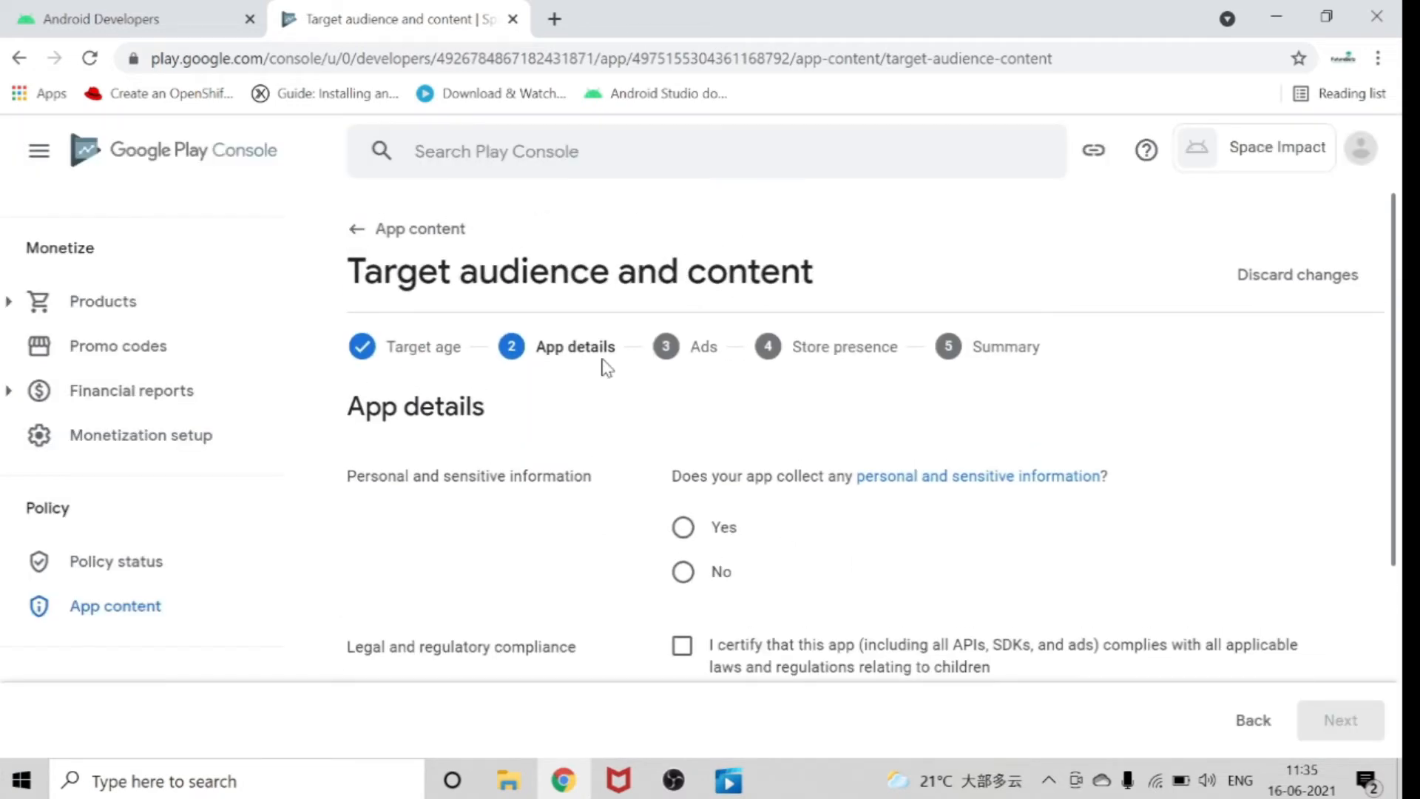
# Declare that no personal or sensitive information is collected, certify compliance with children's laws, and continue past the Ads stage.
pyautogui.scroll(-2, 592, 517)
pyautogui.scroll(2, 518, 488)
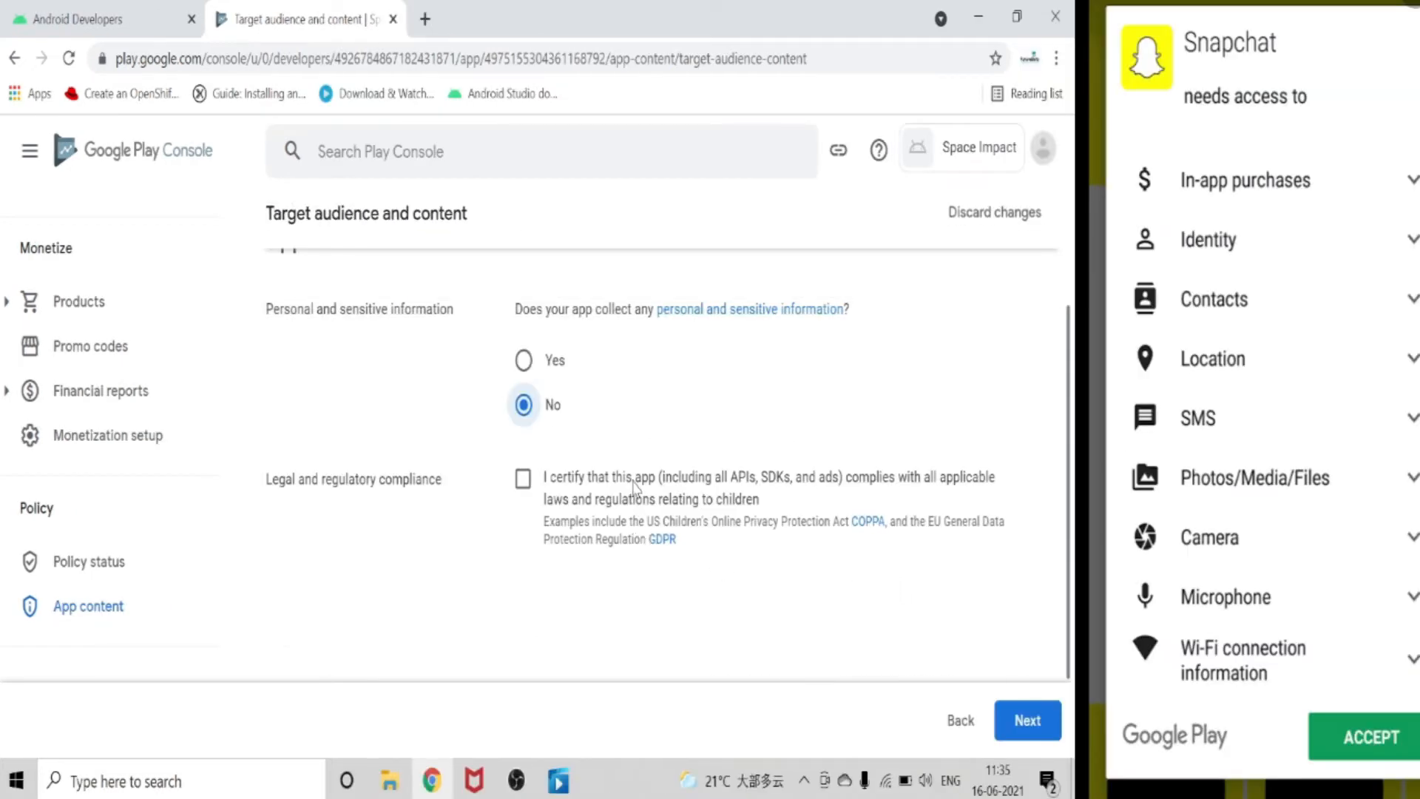
pyautogui.click(523, 479)
pyautogui.click(1354, 721)
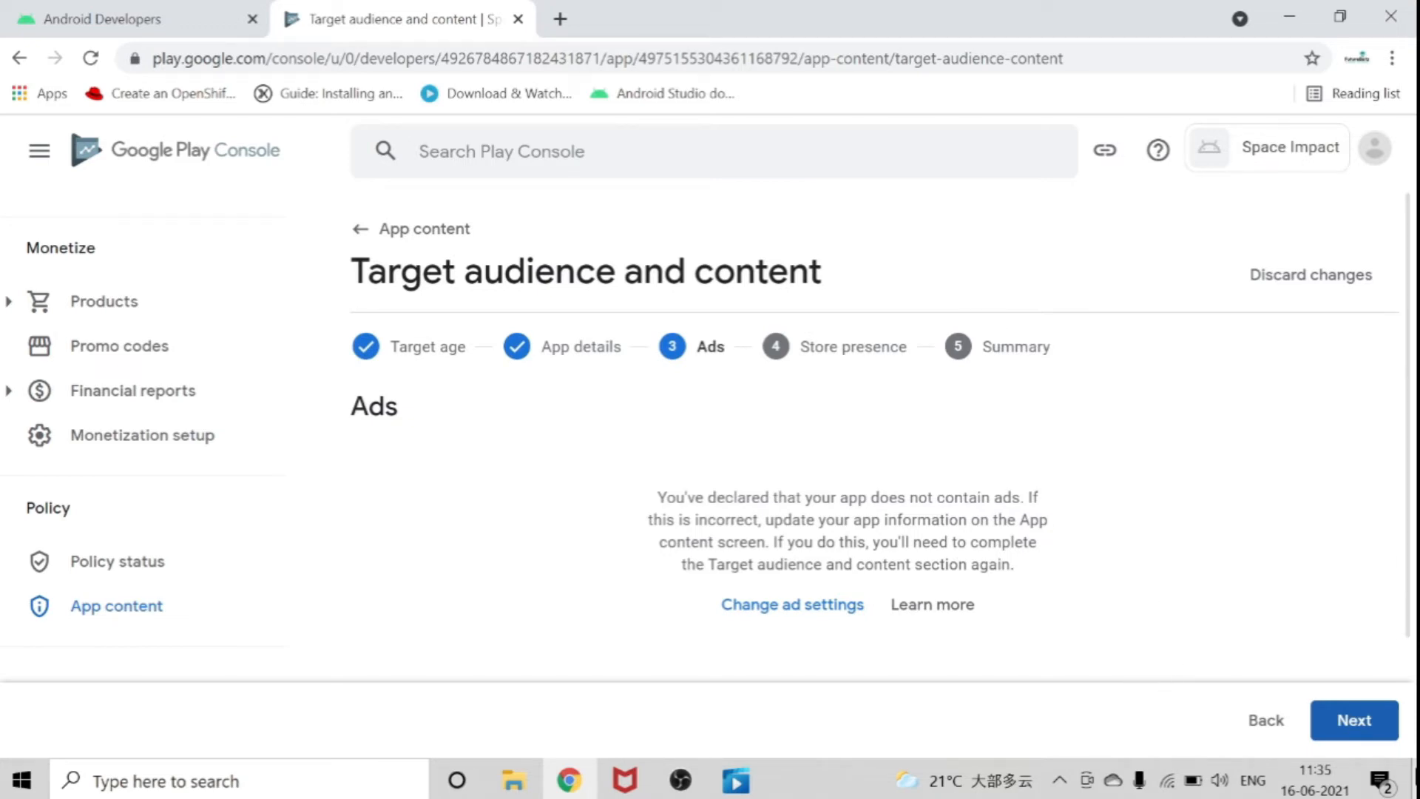
pyautogui.click(1353, 725)
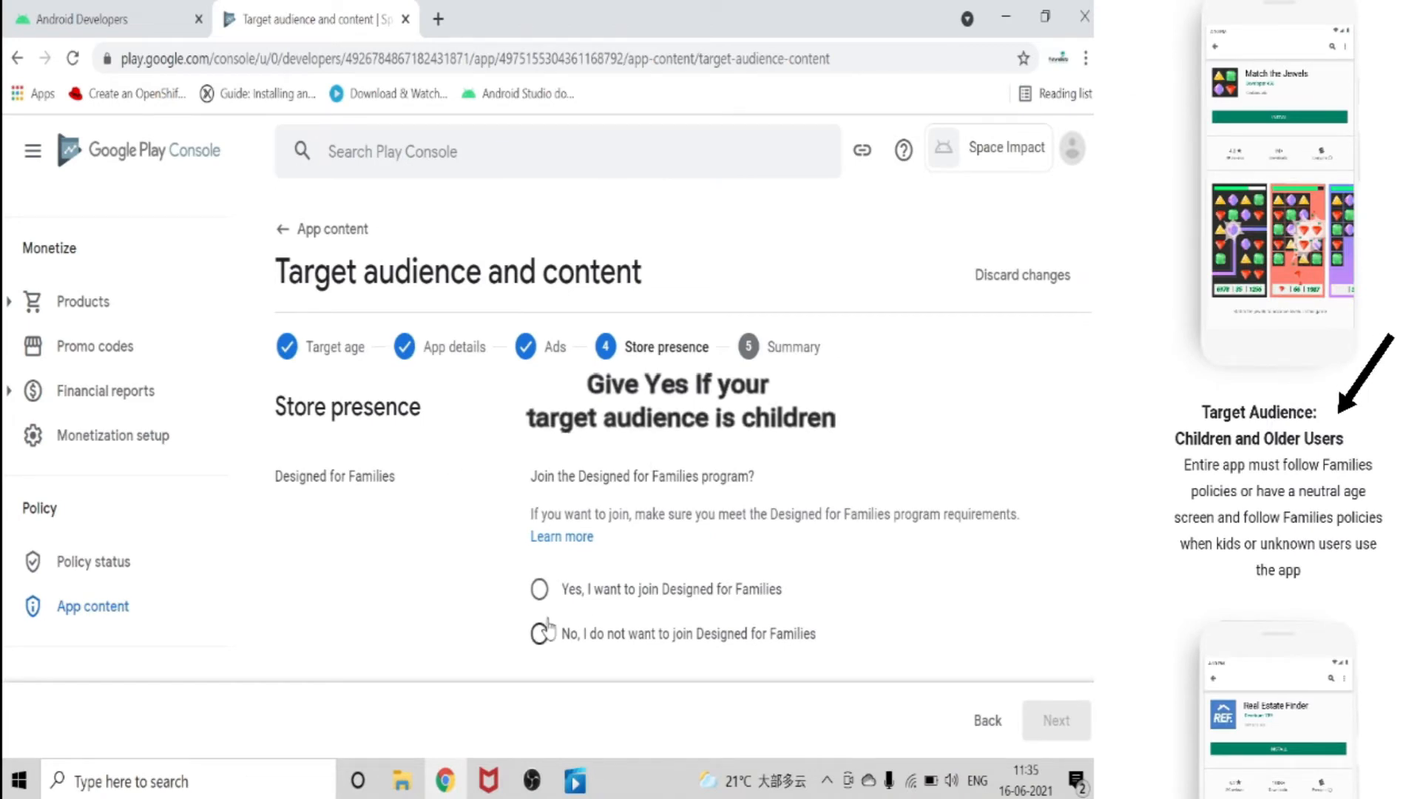
# Decline joining the Designed for Families program and save the target audience declaration.
pyautogui.click(541, 632)
pyautogui.scroll(-2, 1062, 721)
pyautogui.click(1058, 723)
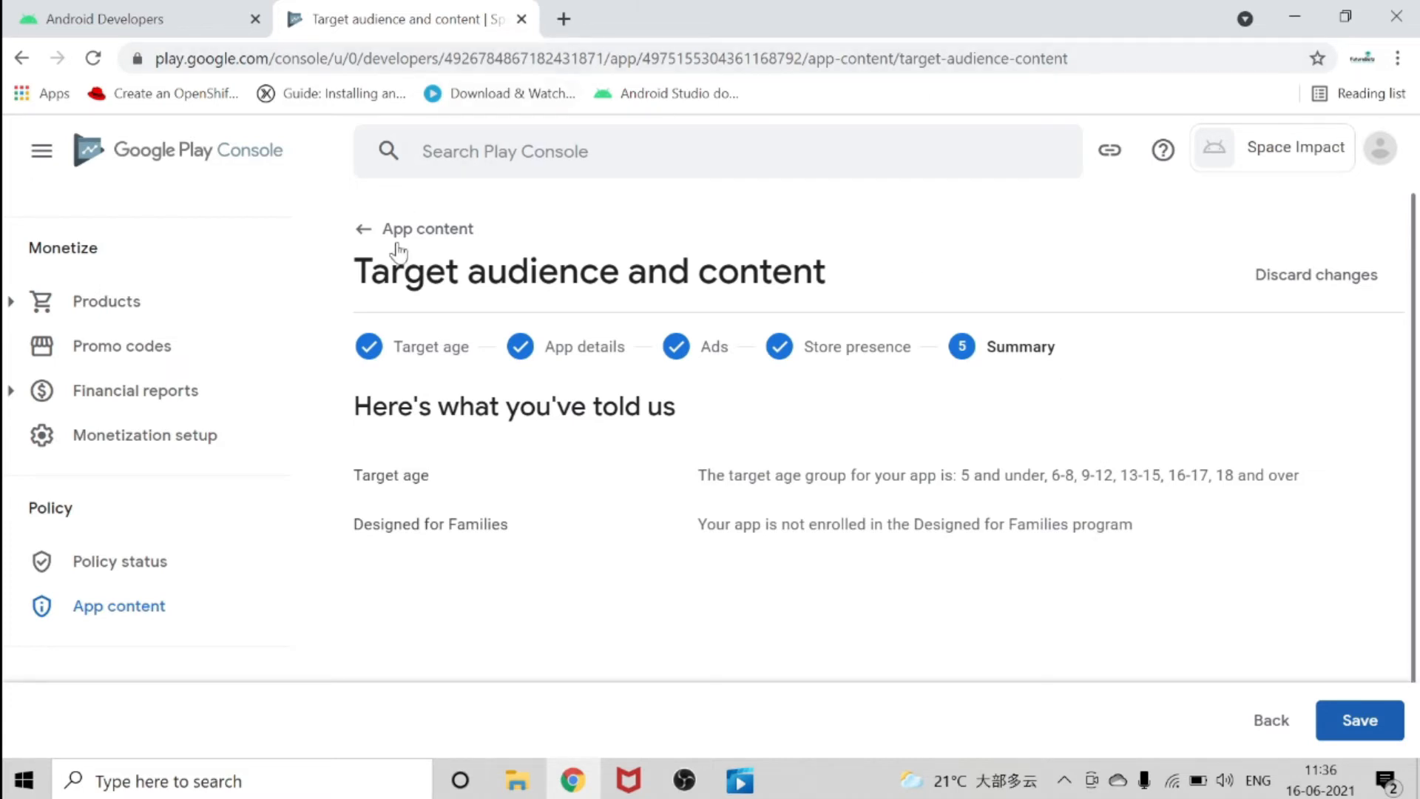
pyautogui.click(1377, 723)
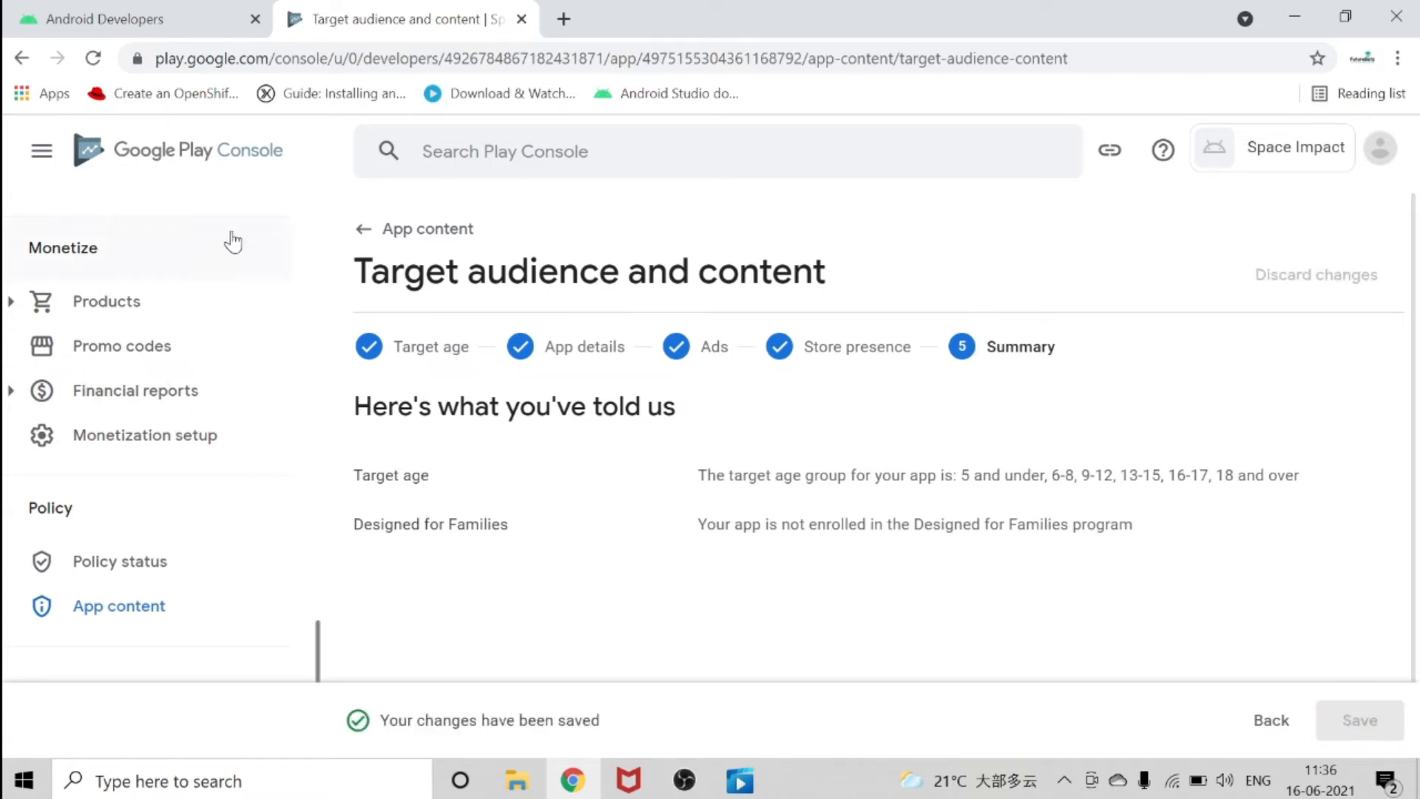
# Return to the App content overview, declare that the app is not a news app, and save the News apps declaration.
pyautogui.click(357, 236)
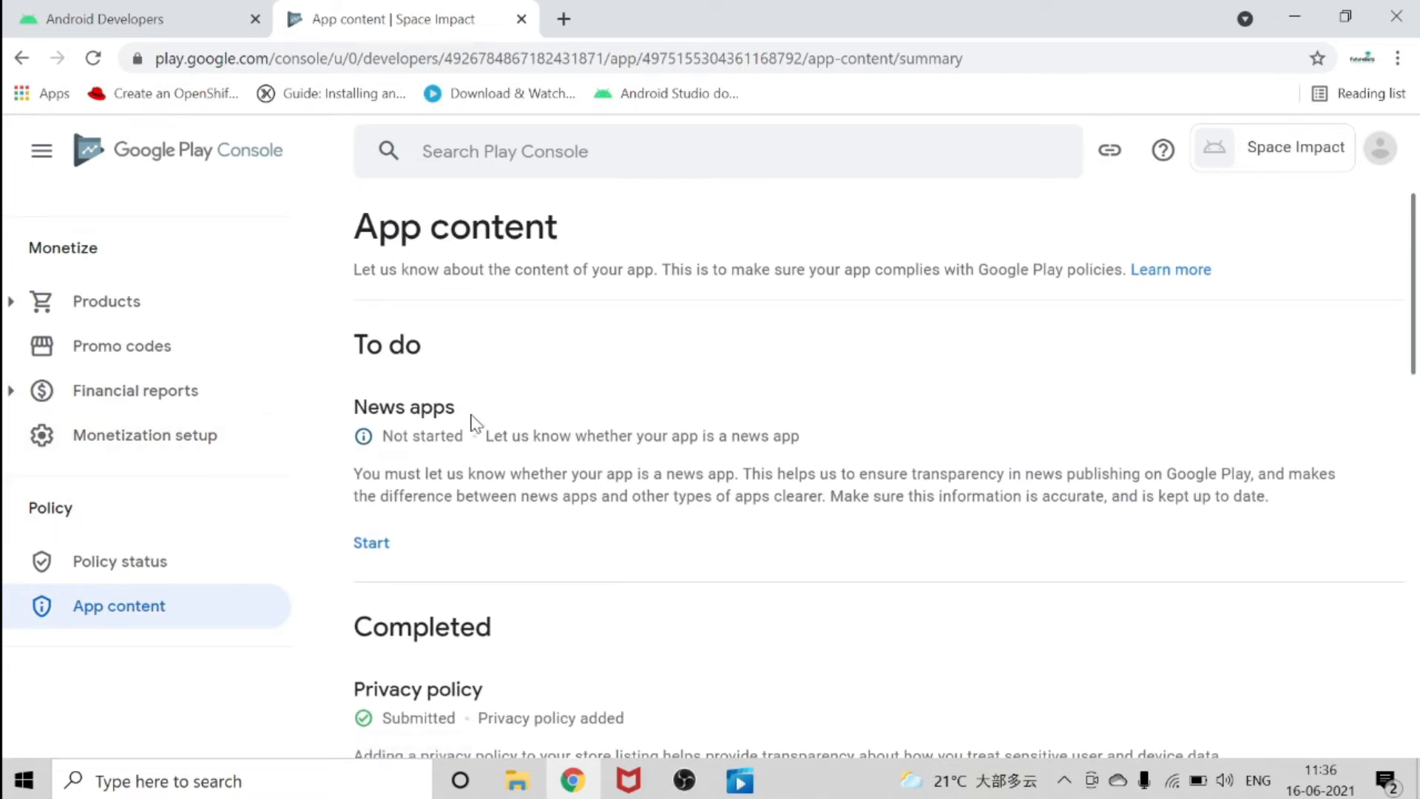
pyautogui.click(369, 545)
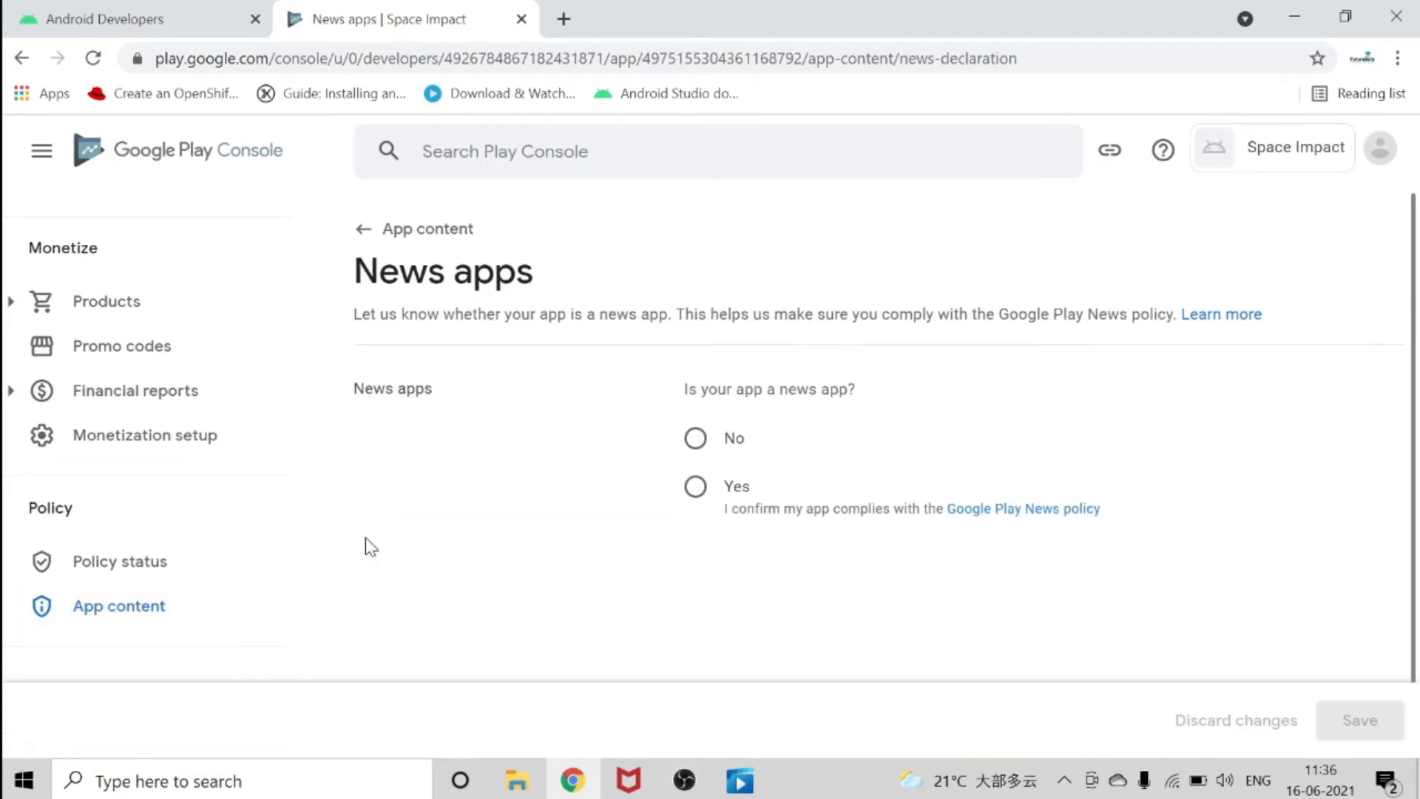
pyautogui.click(695, 438)
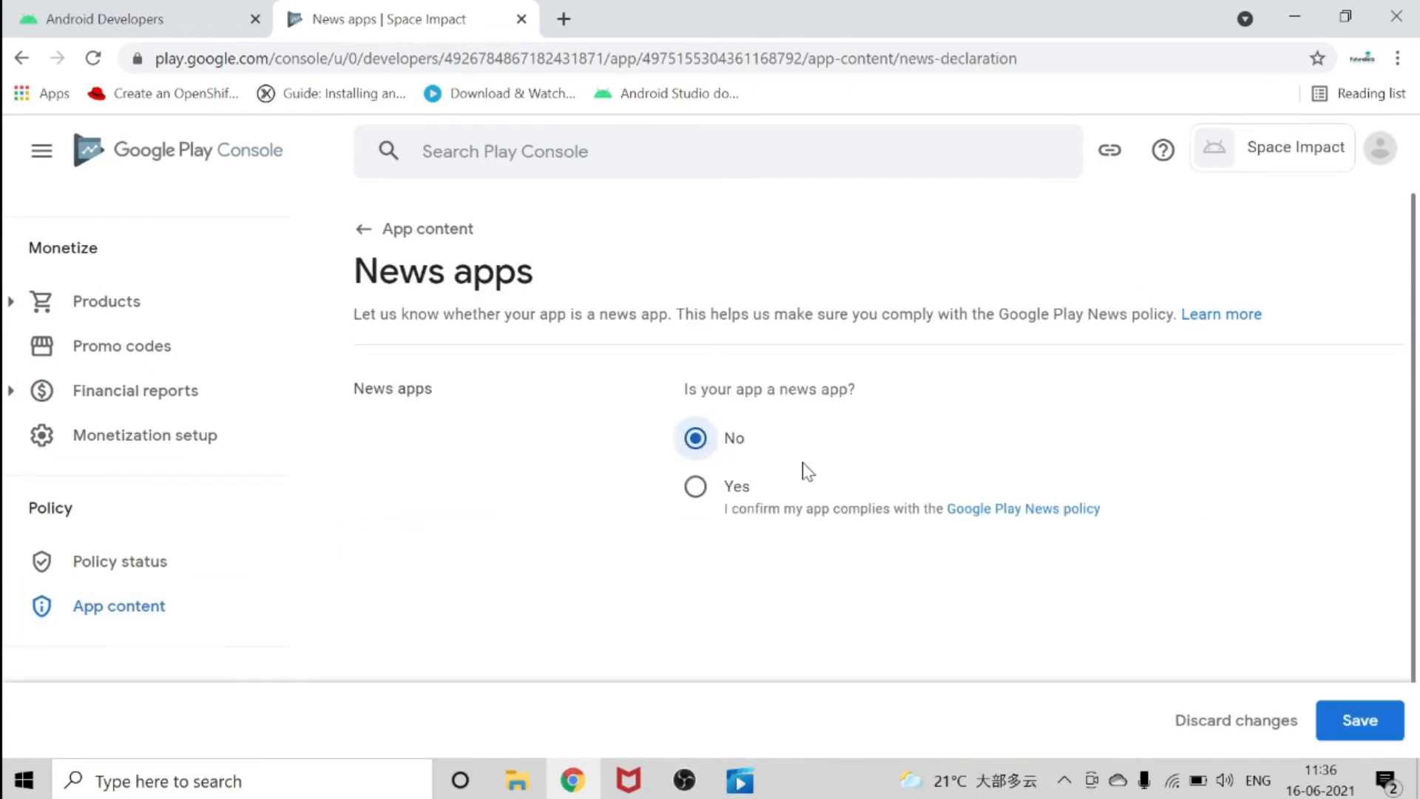
pyautogui.click(1357, 718)
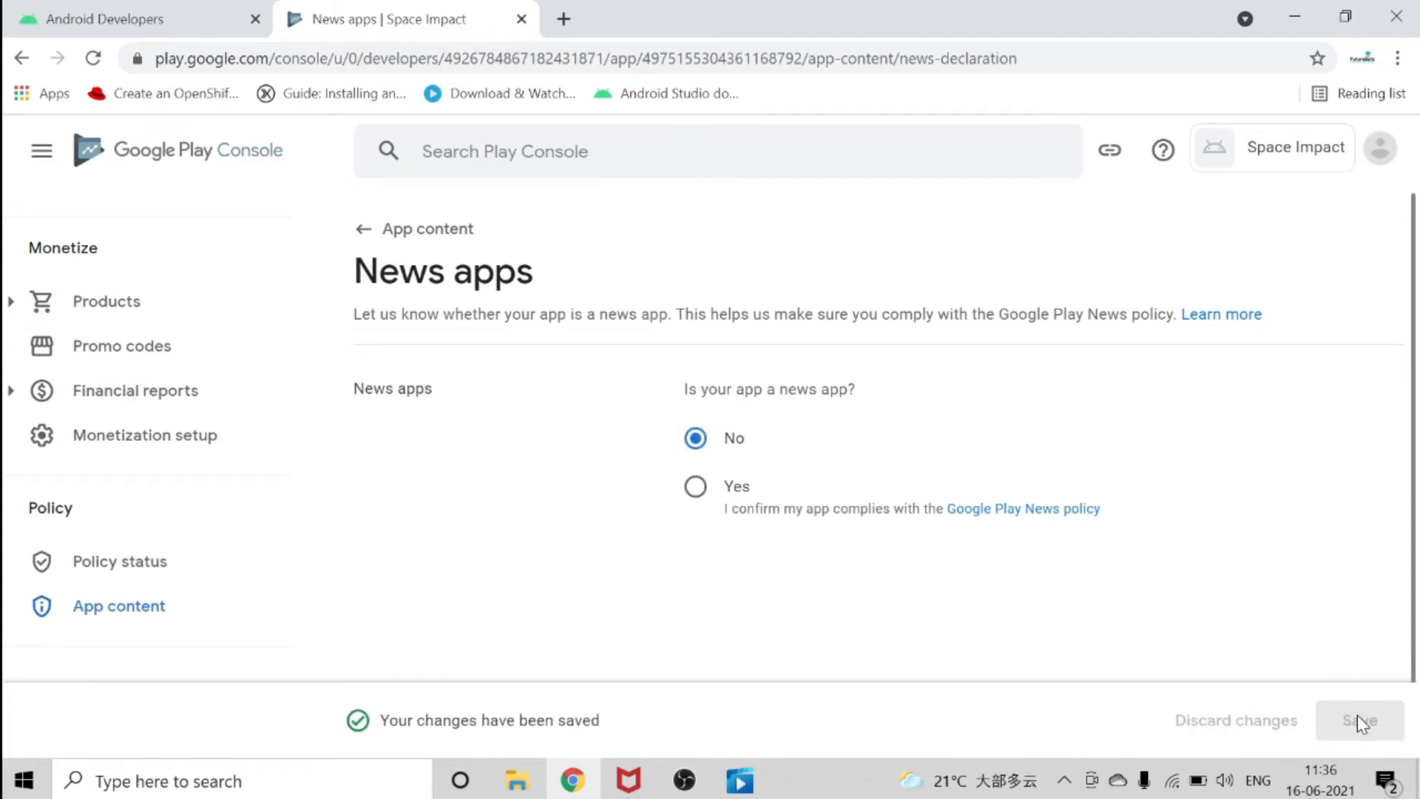
pyautogui.click(365, 229)
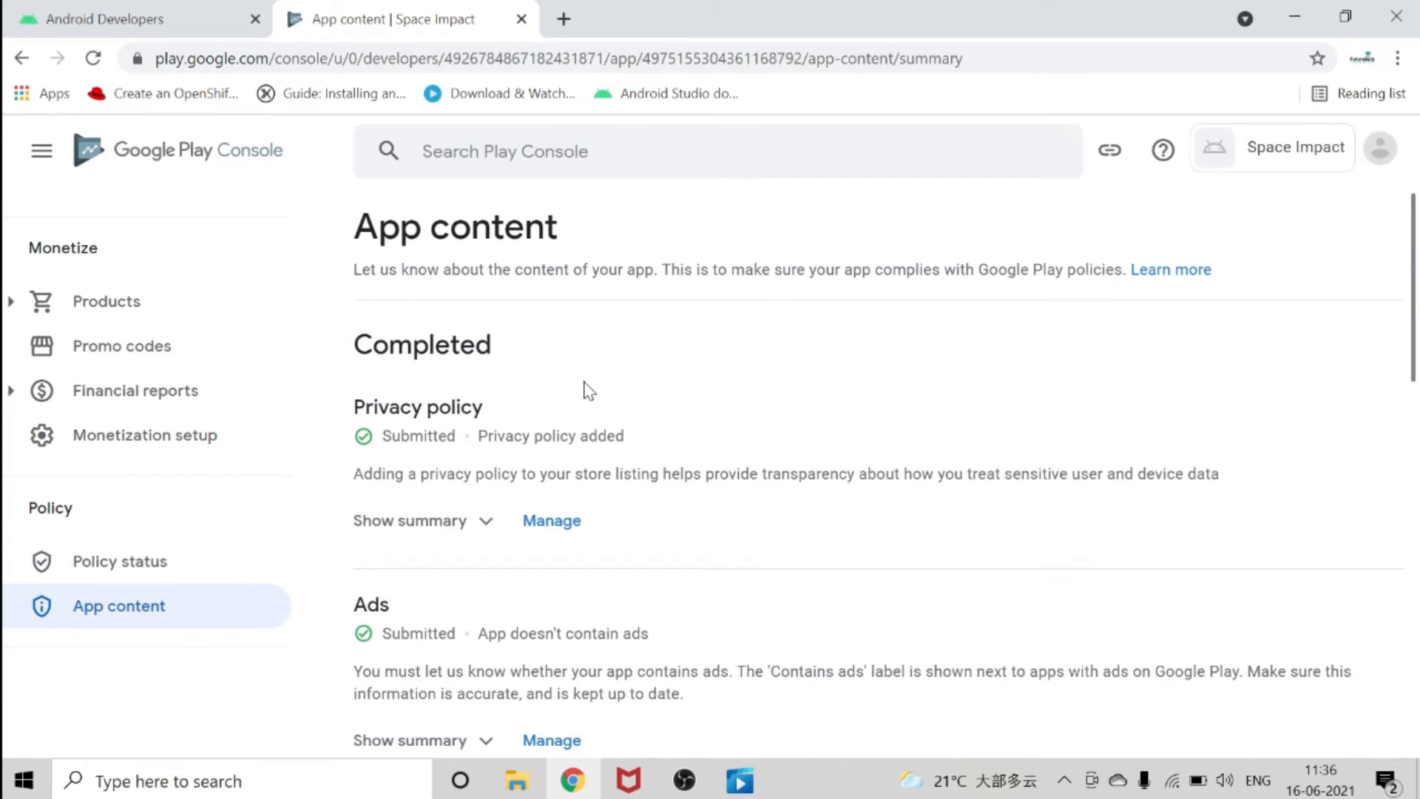
# Review the completed App content declarations and check the app's setup progress on the Dashboard.
pyautogui.scroll(-15, 600, 399)
pyautogui.scroll(12, 606, 399)
pyautogui.scroll(3, 608, 399)
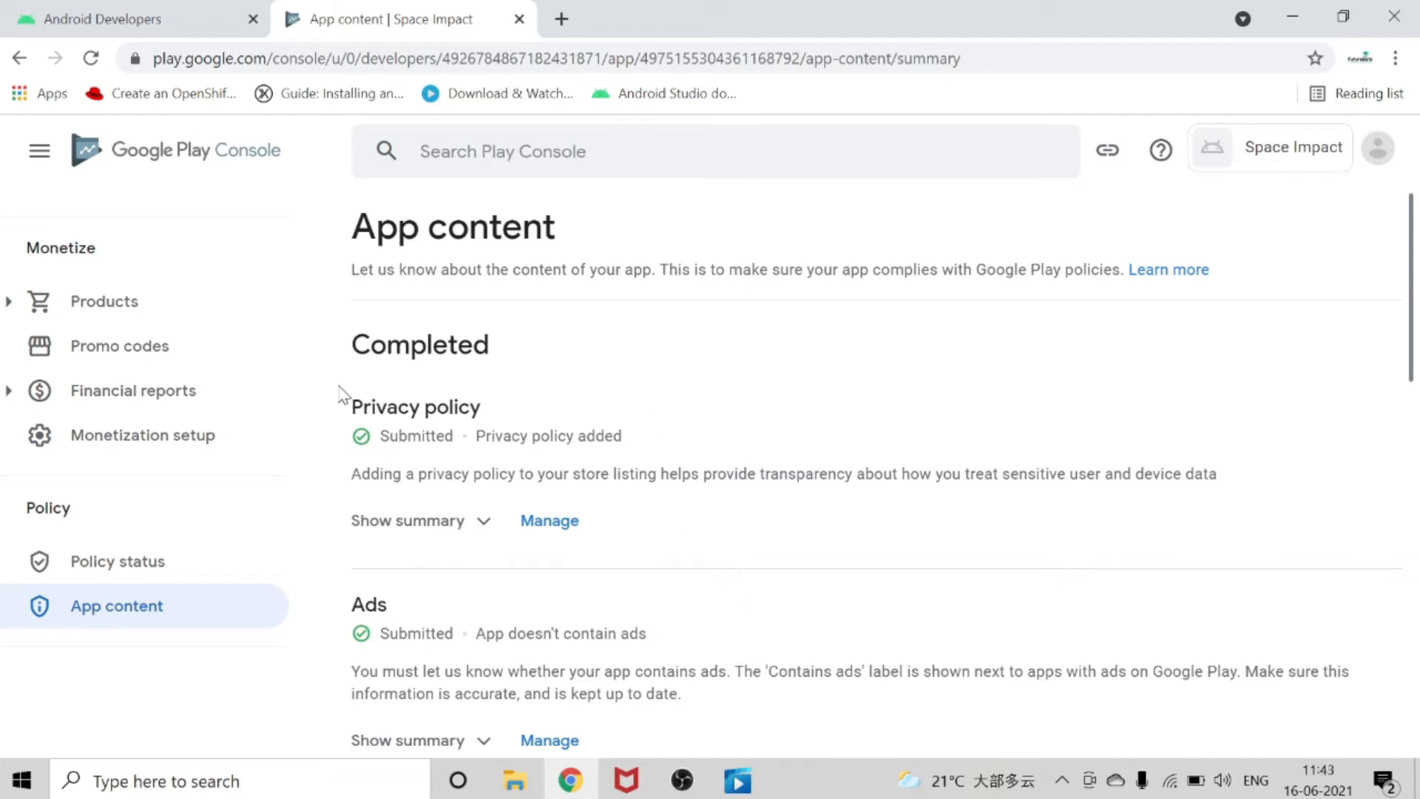
pyautogui.scroll(10, 190, 414)
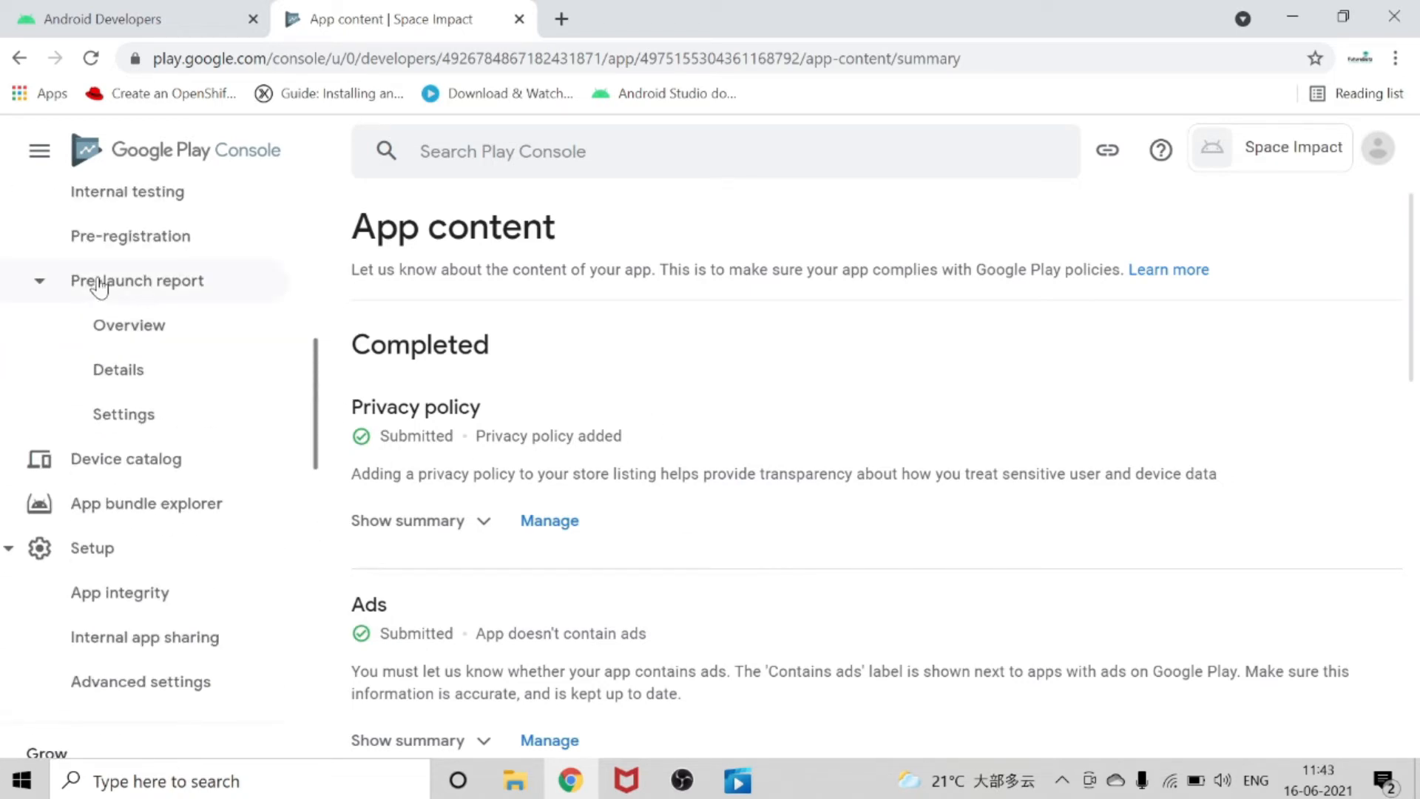
pyautogui.click(104, 267)
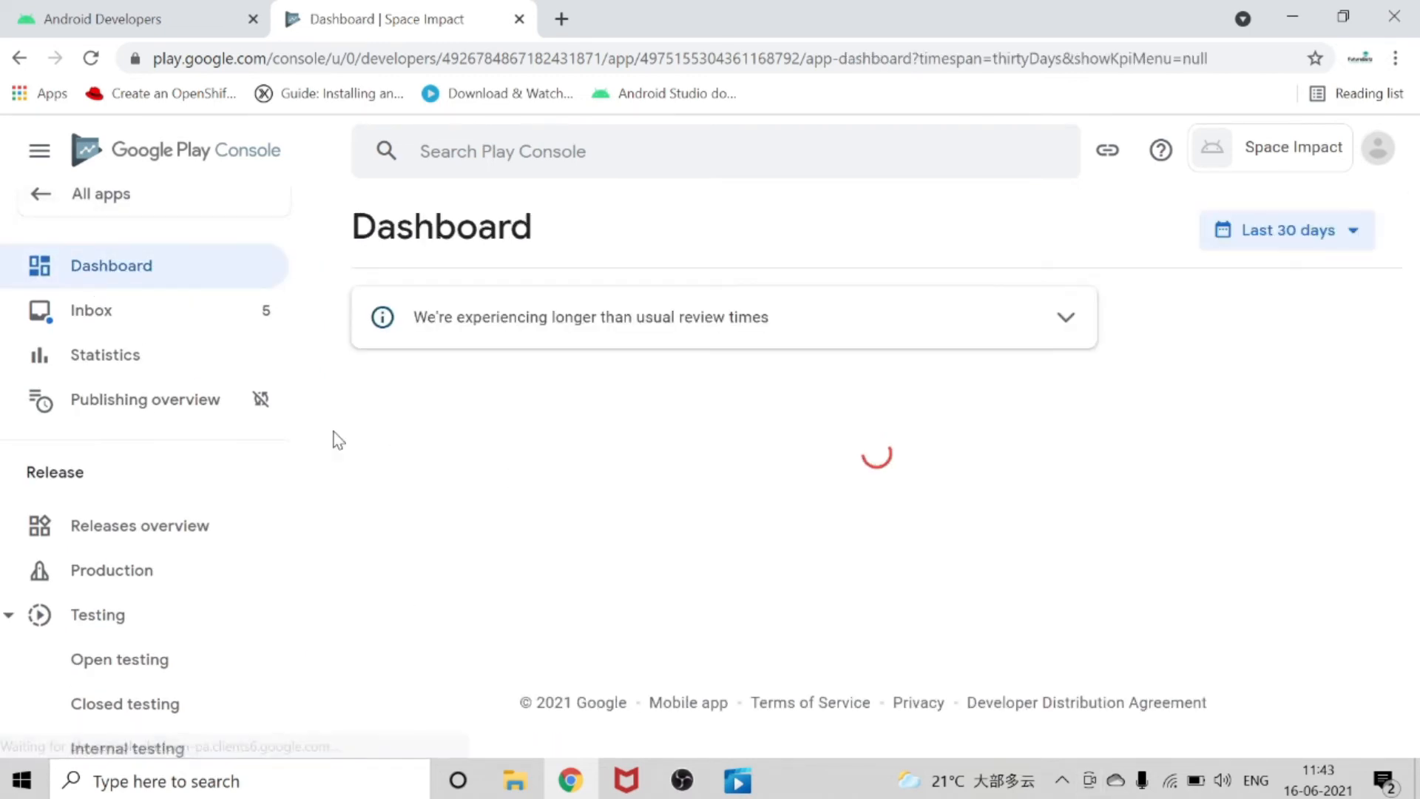
pyautogui.scroll(-6, 776, 532)
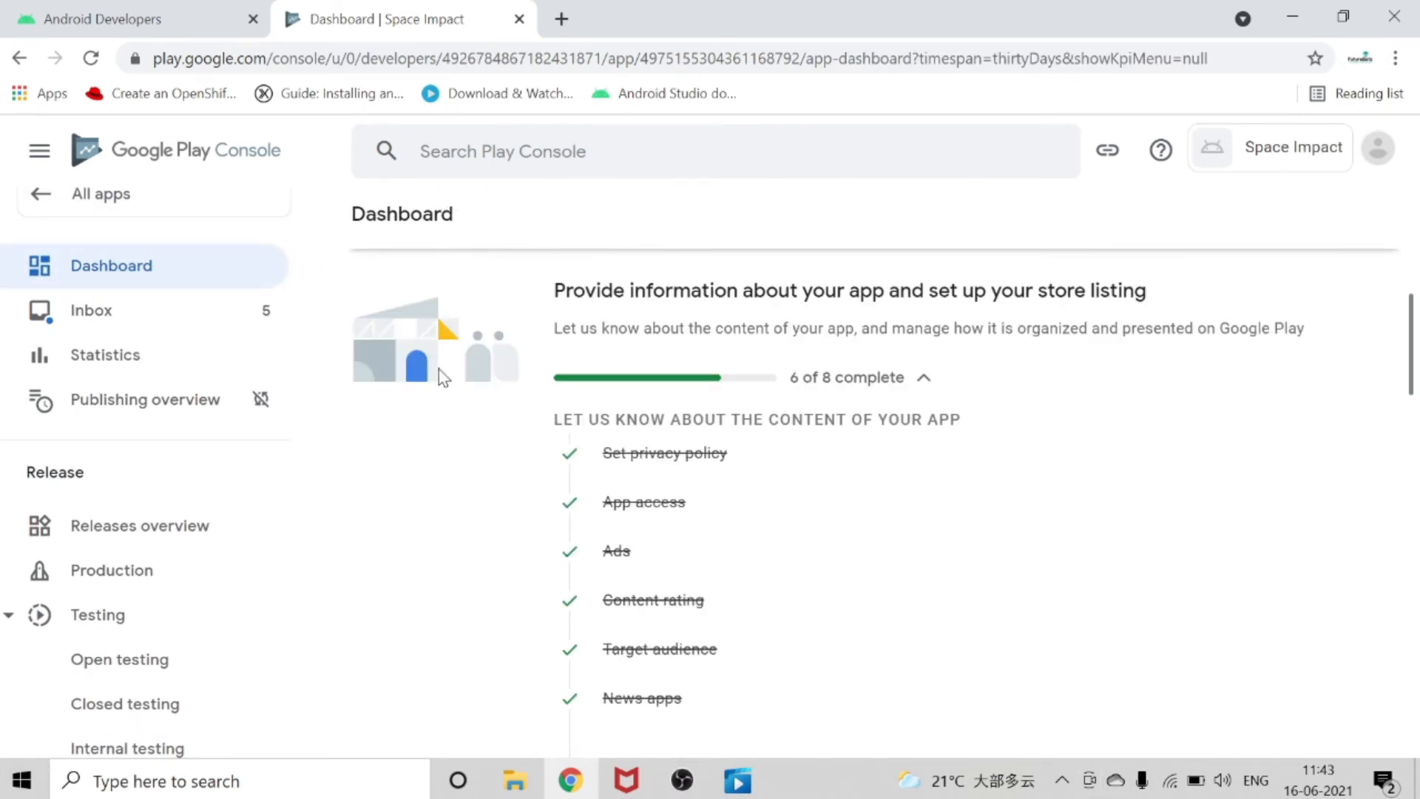
pyautogui.scroll(-4, 710, 421)
pyautogui.scroll(6, 710, 434)
pyautogui.scroll(-15, 129, 414)
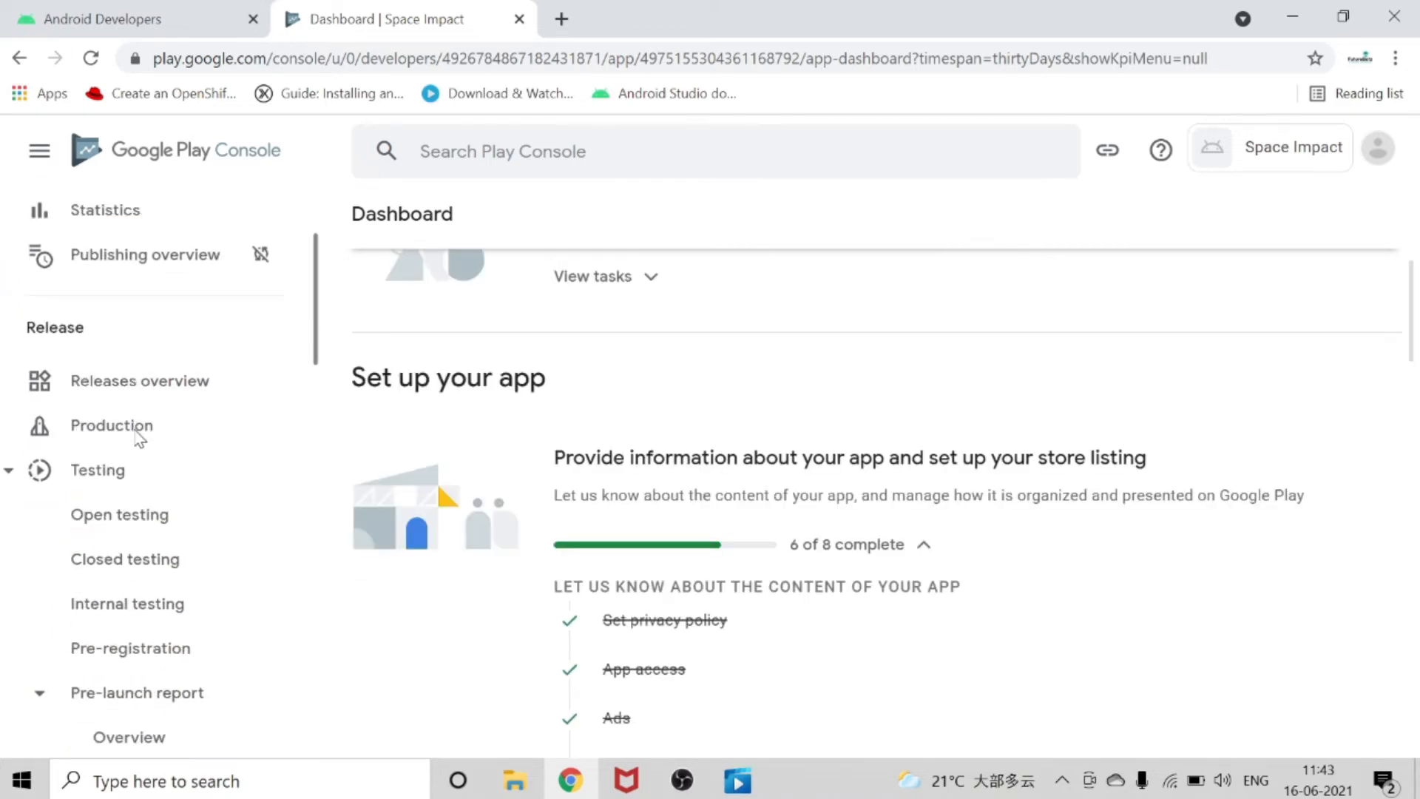
pyautogui.scroll(5, 137, 438)
pyautogui.scroll(-3, 143, 434)
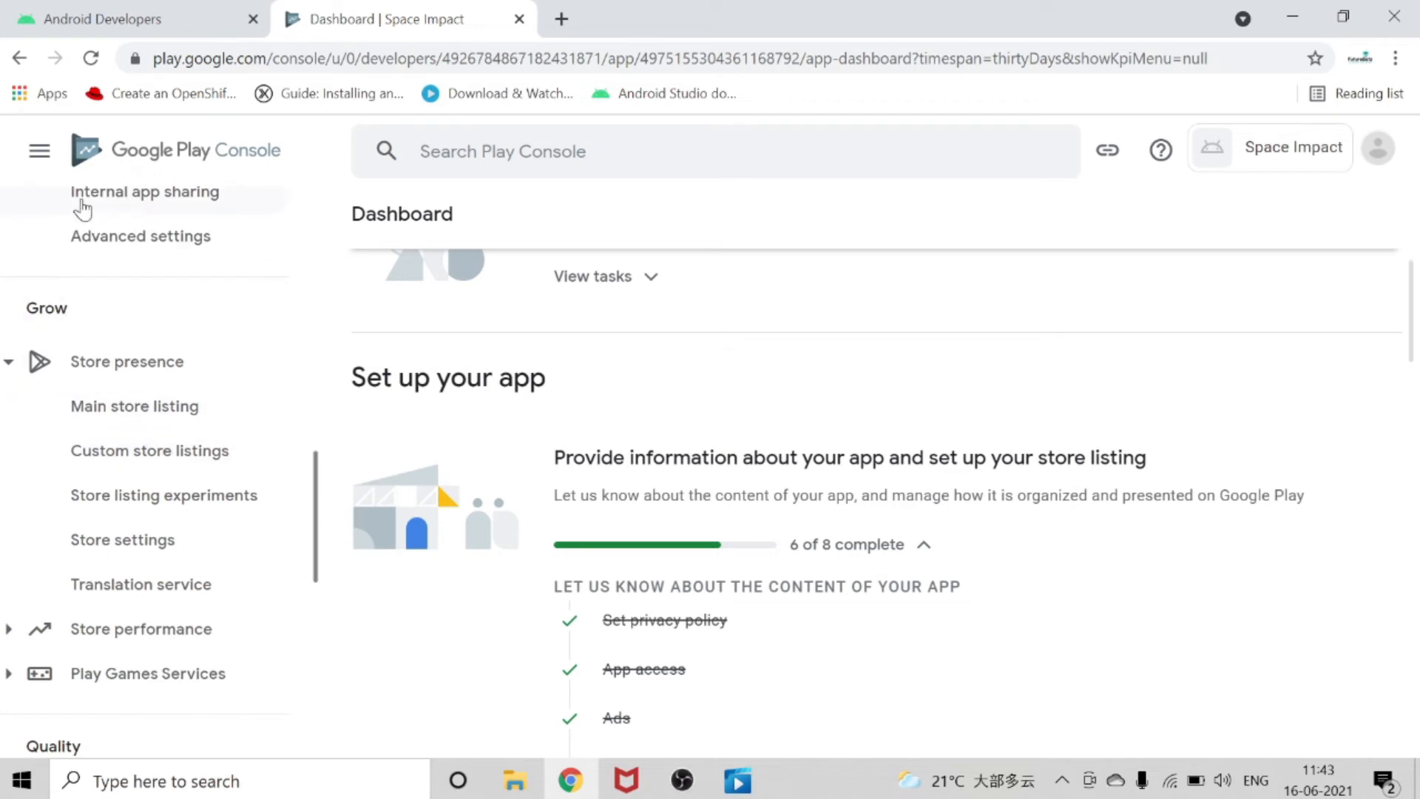
# Open the Store settings, keep the app type as Game, and set the category to Adventure.
pyautogui.click(79, 551)
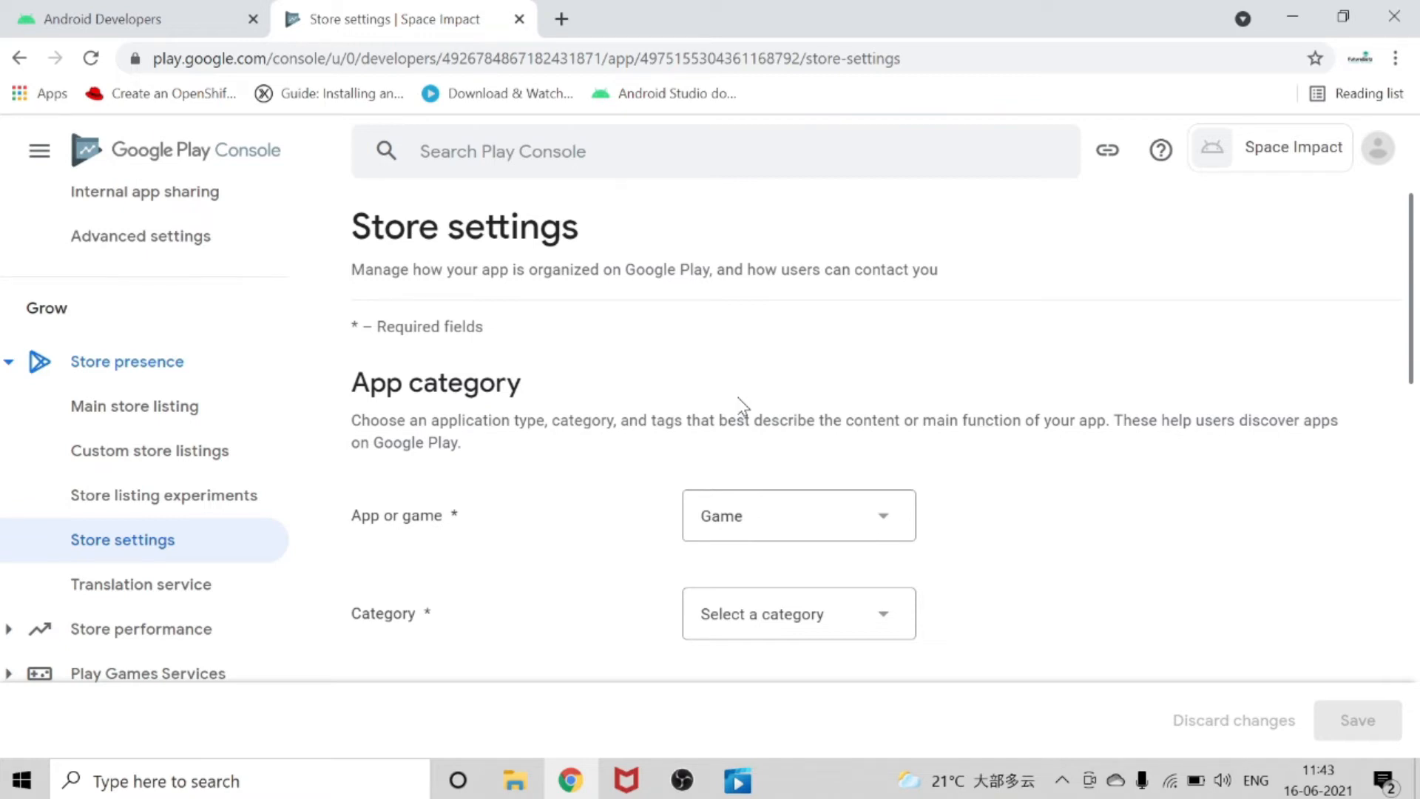
pyautogui.scroll(-2, 964, 481)
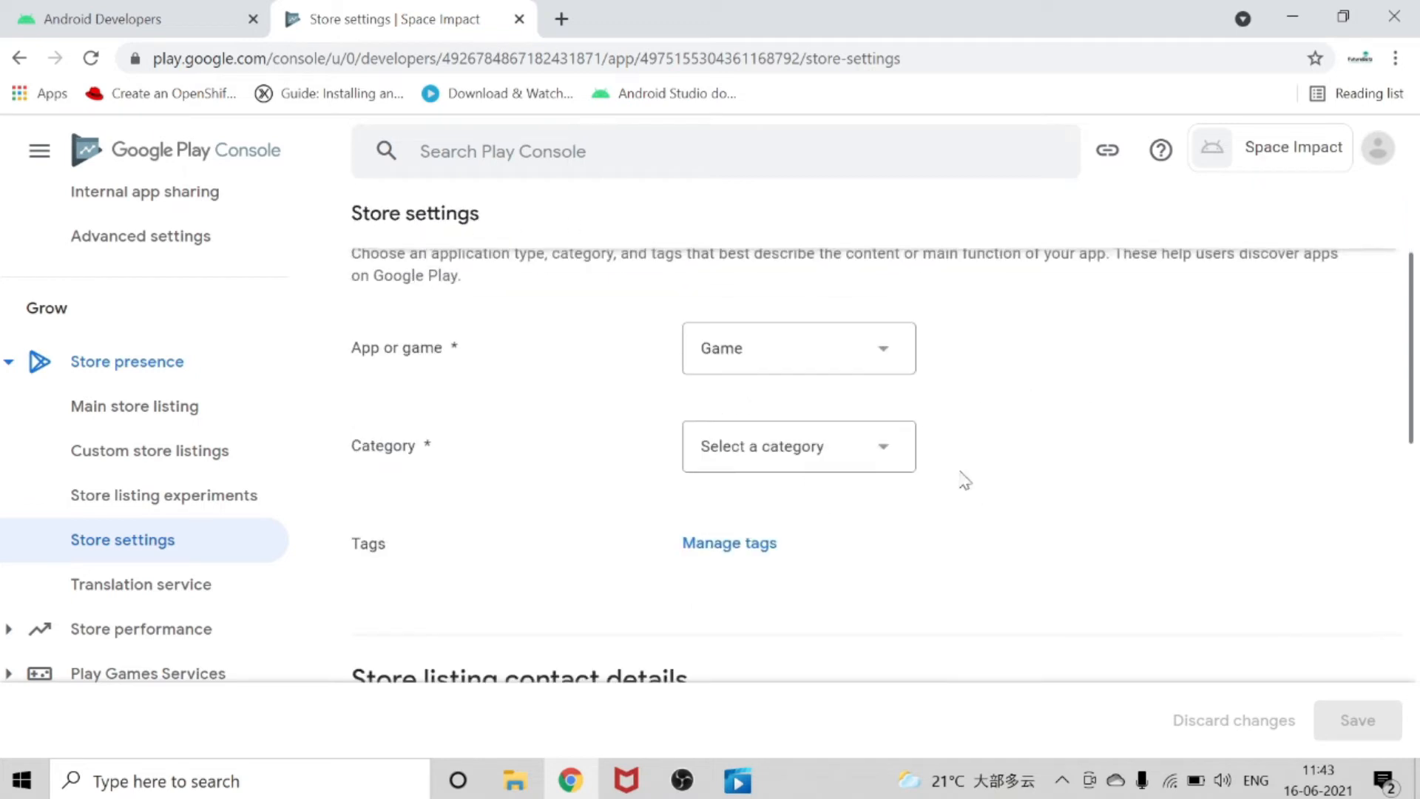
pyautogui.click(820, 371)
pyautogui.click(721, 389)
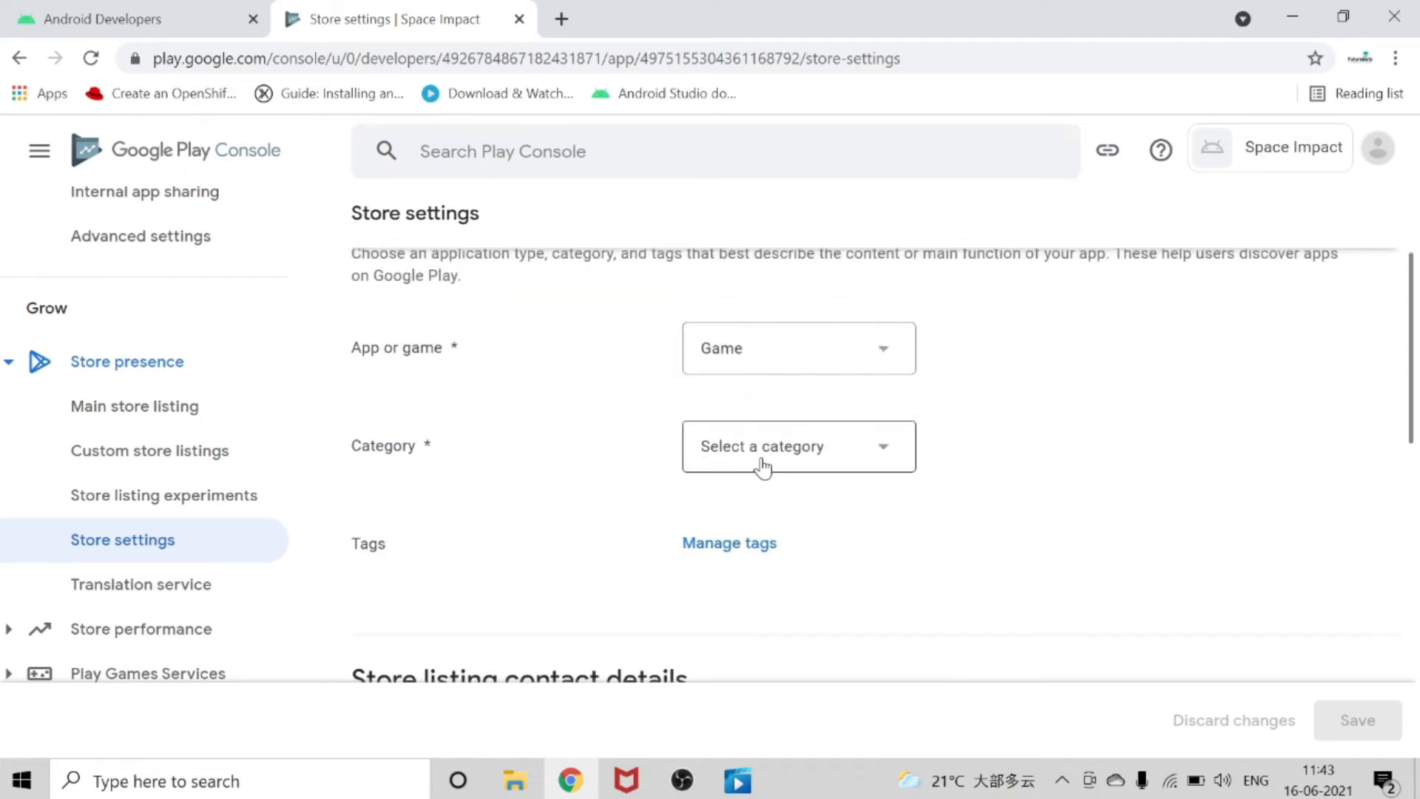
pyautogui.click(763, 467)
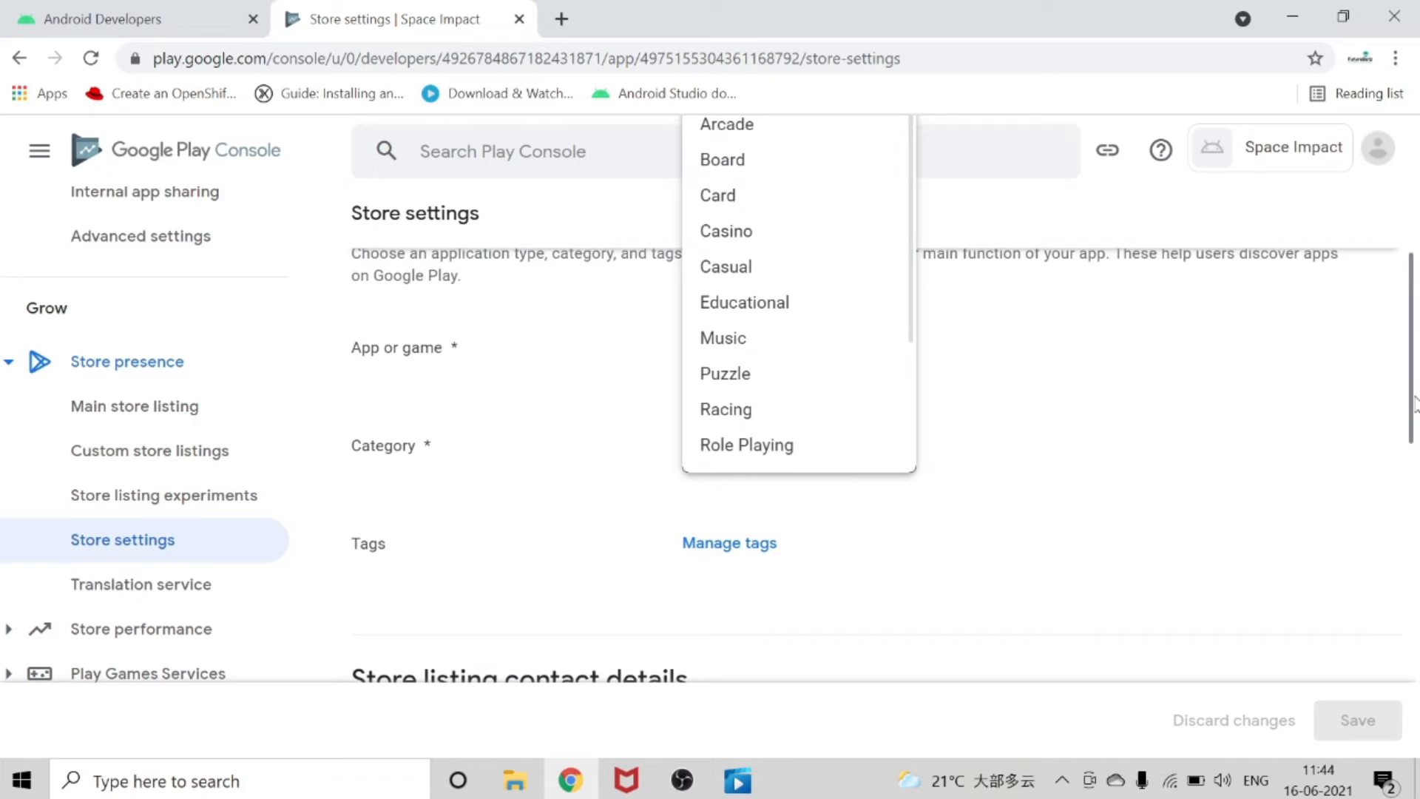
pyautogui.scroll(2, 971, 490)
pyautogui.click(752, 260)
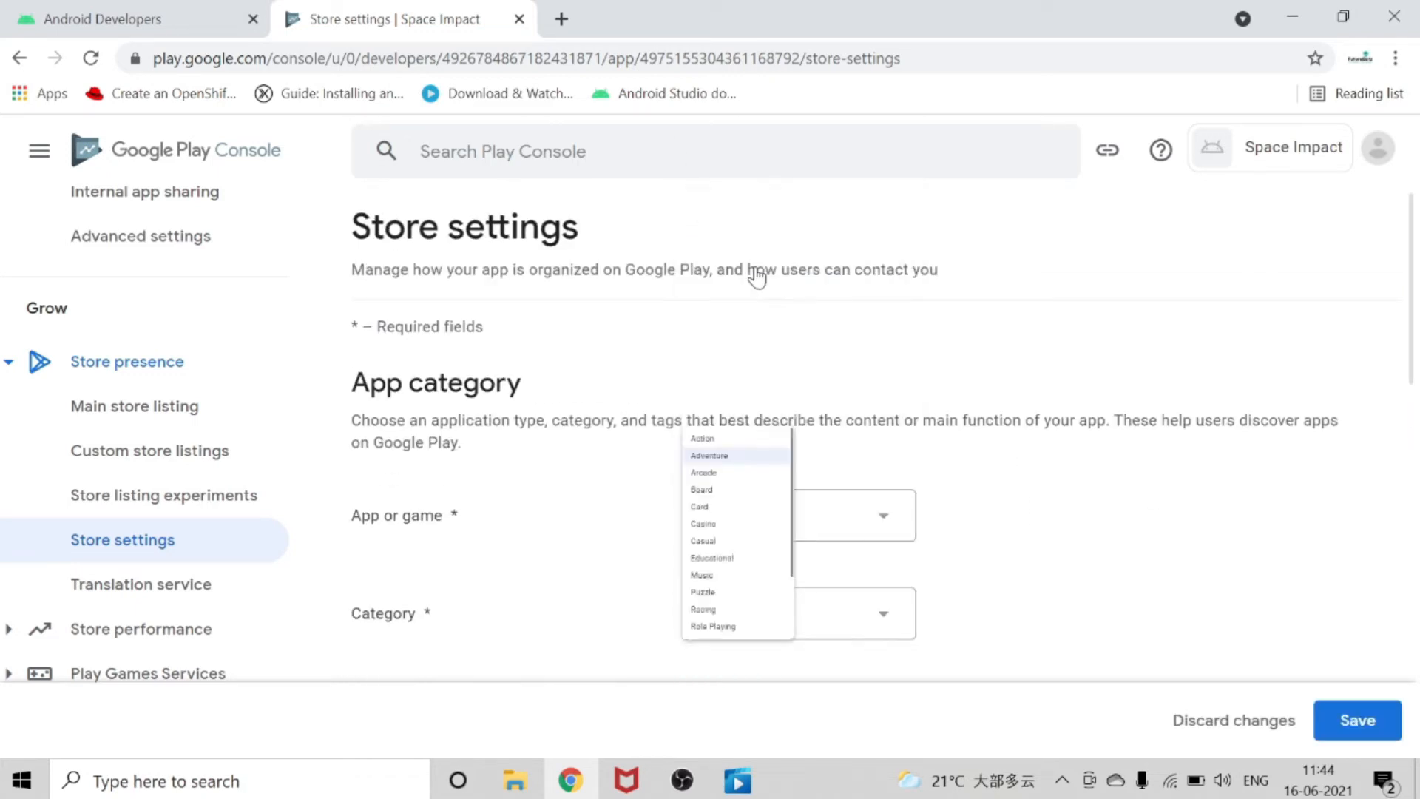
# Open the tag management for the app and select the Action-adventure and Adventure tags.
pyautogui.scroll(-5, 976, 577)
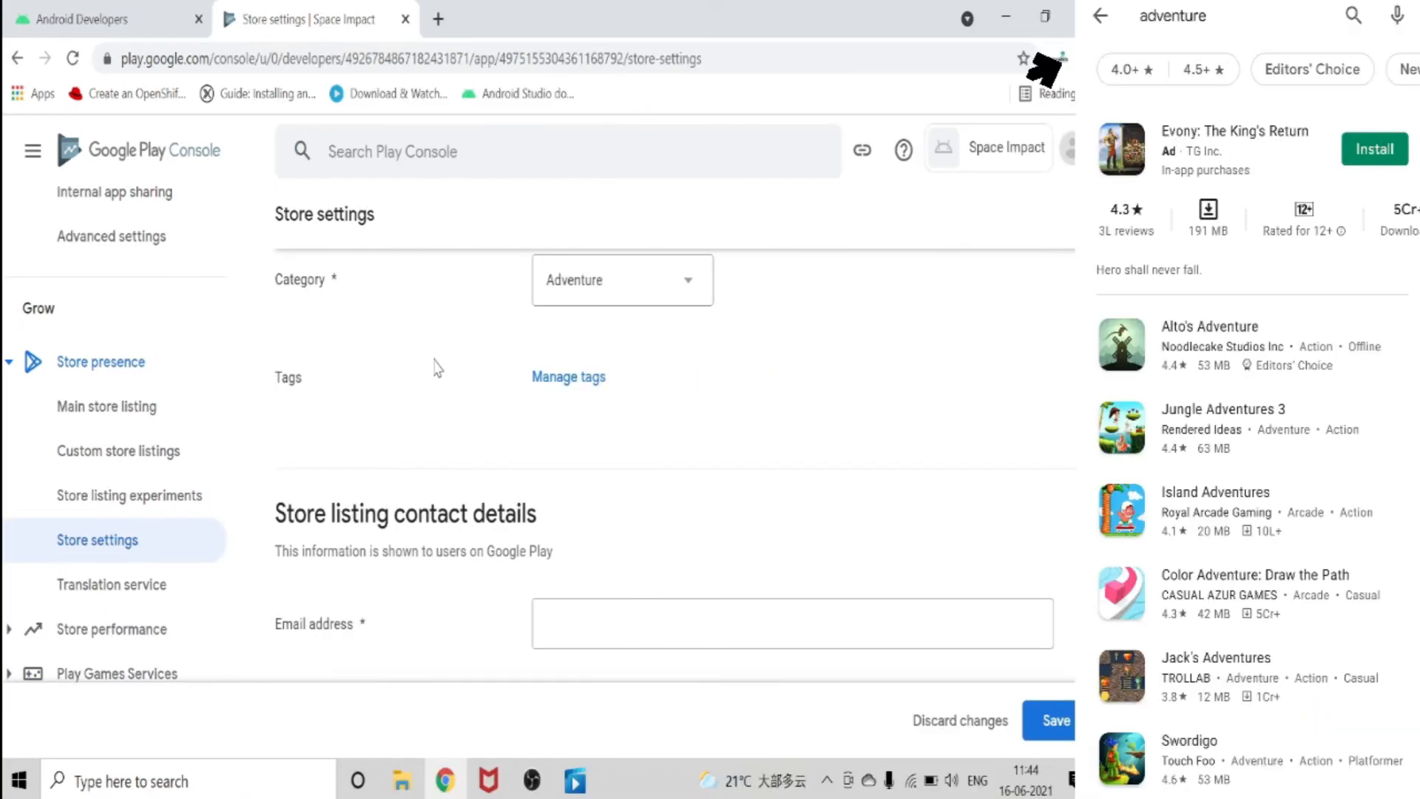
pyautogui.click(563, 377)
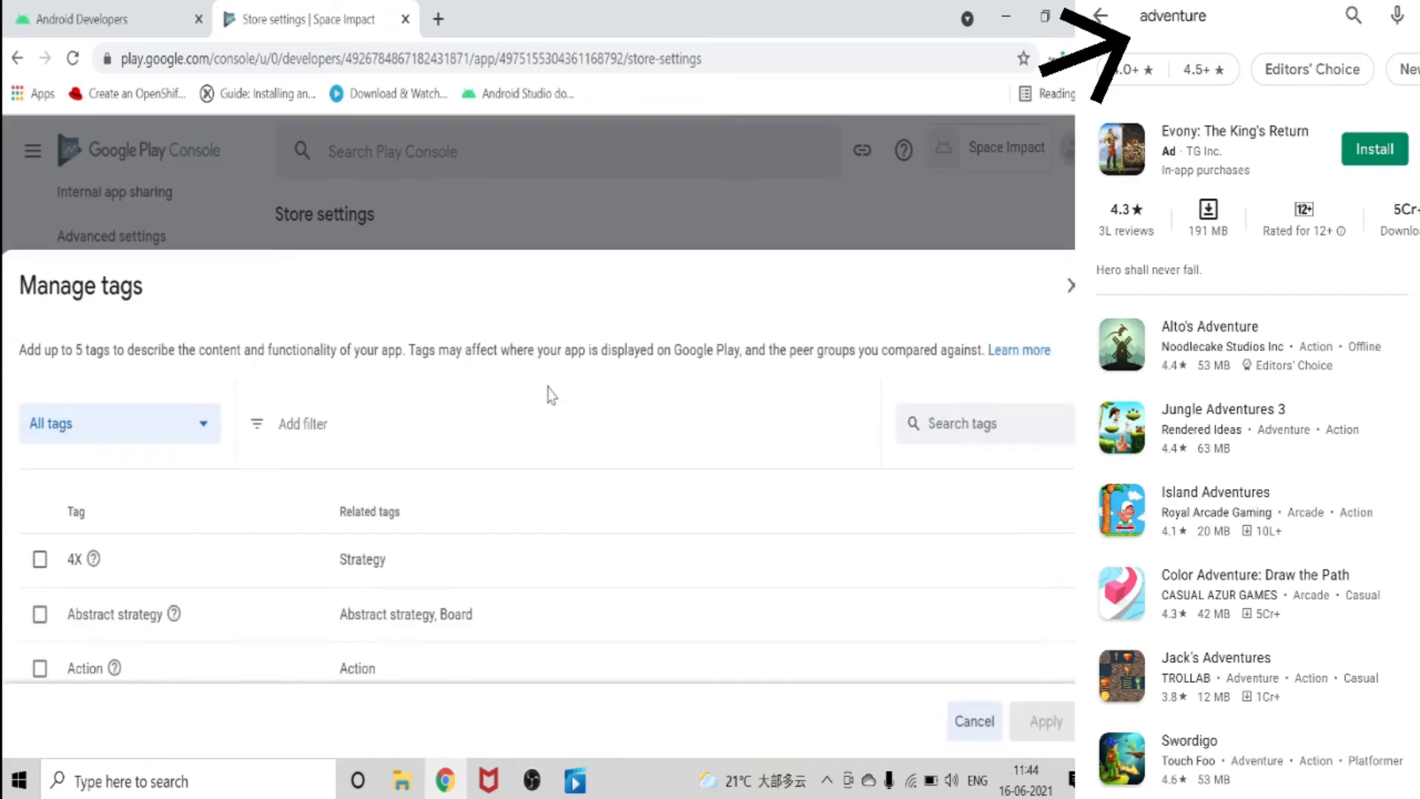
pyautogui.scroll(-3, 554, 444)
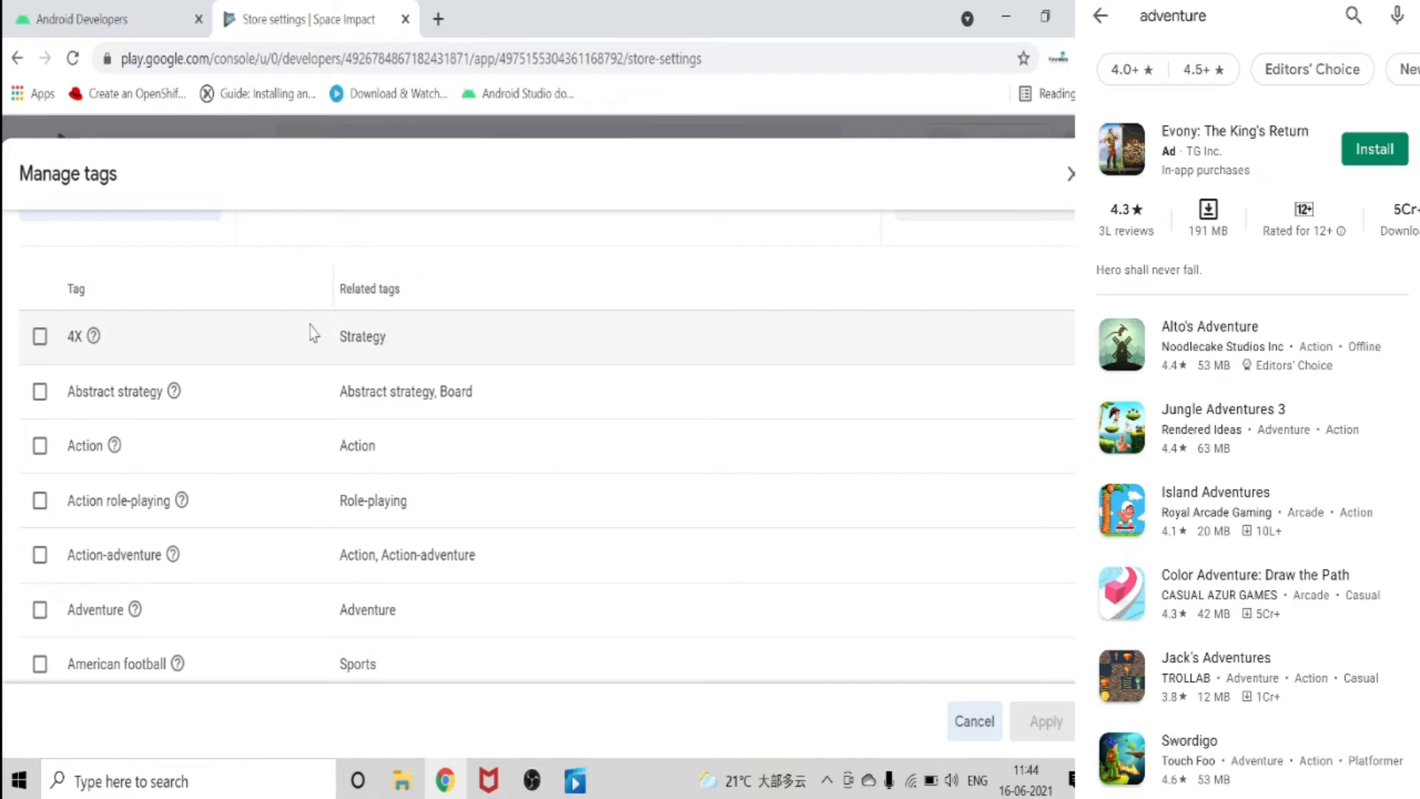
pyautogui.scroll(3, 310, 333)
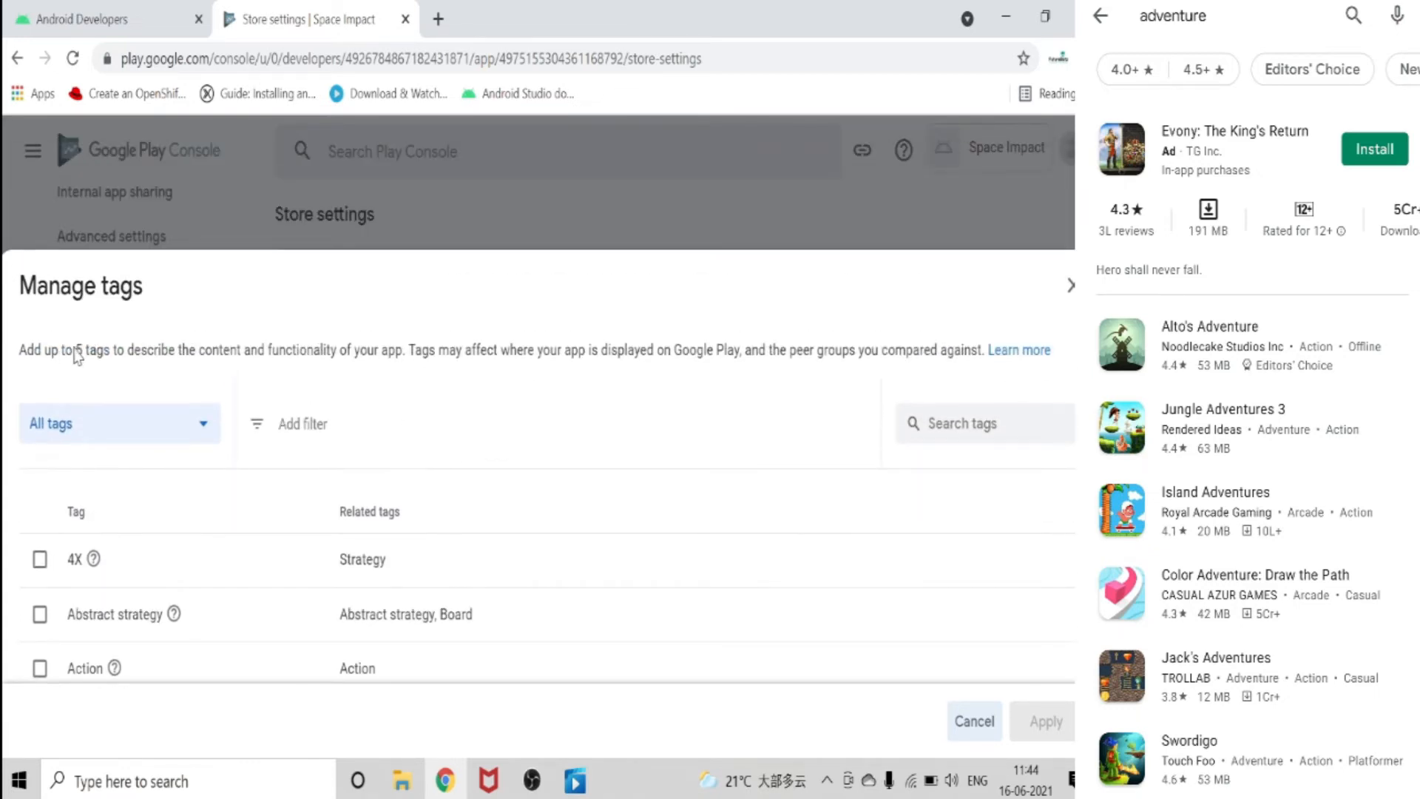
pyautogui.scroll(-5, 229, 510)
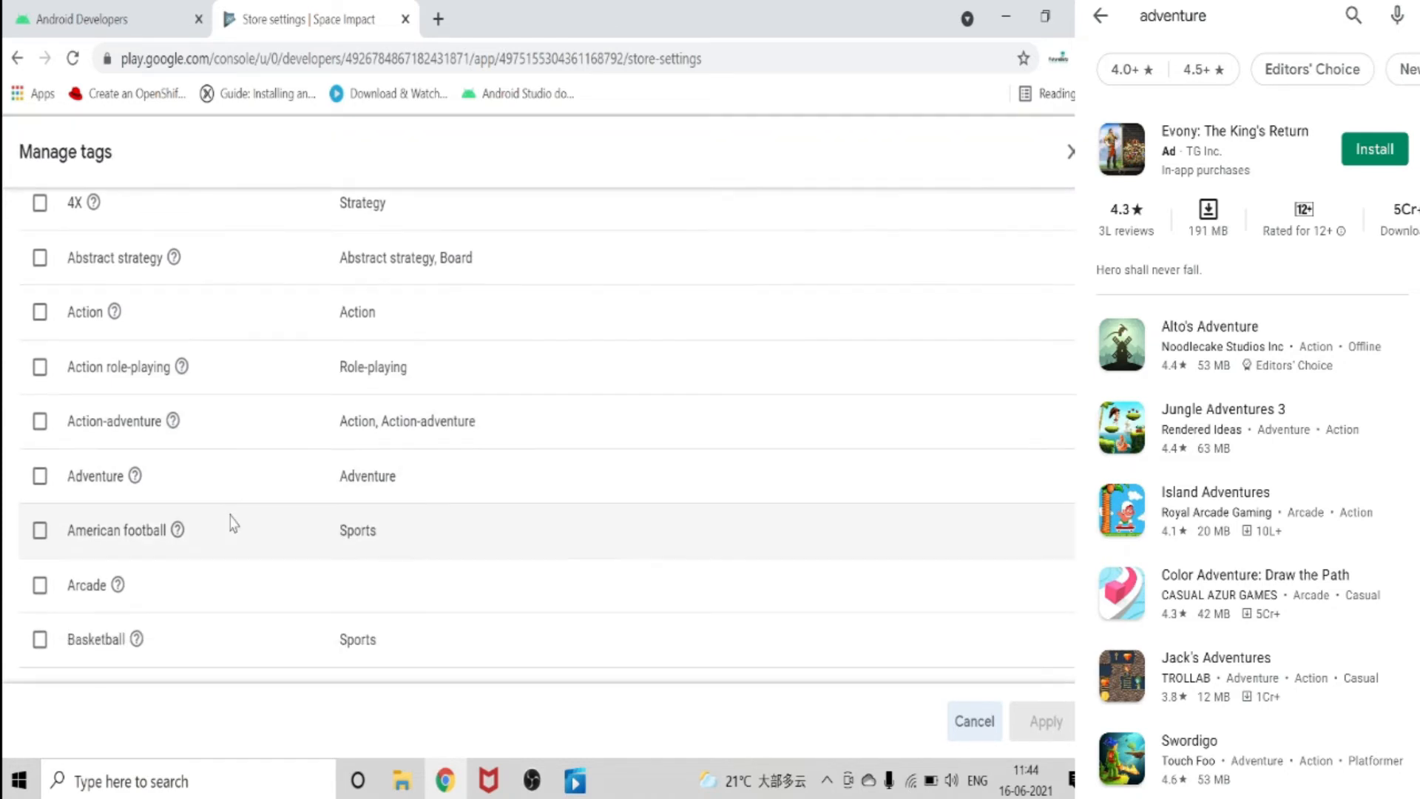
pyautogui.click(40, 421)
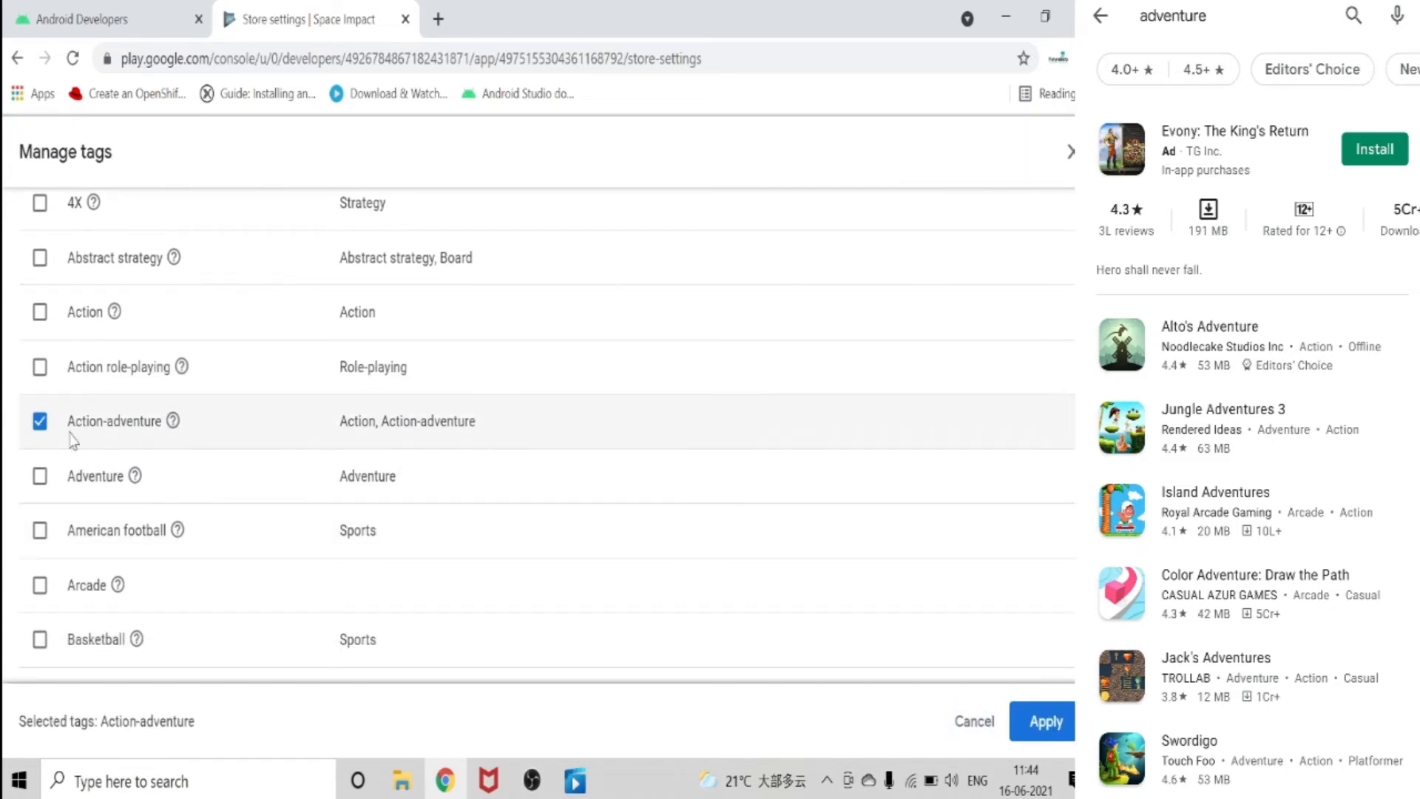
pyautogui.scroll(-2, 38, 372)
pyautogui.click(40, 364)
pyautogui.scroll(-4, 69, 414)
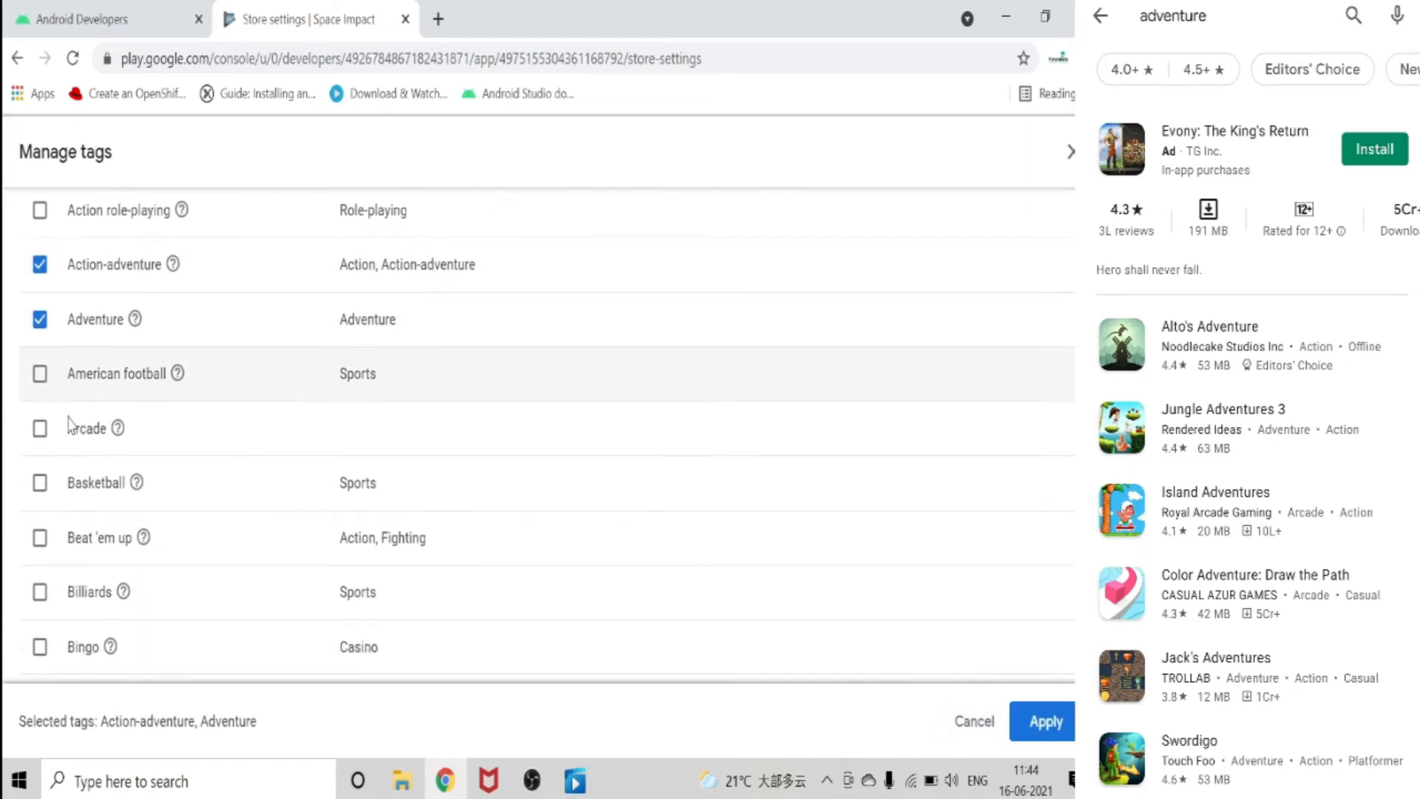
# Add the Shoot 'em up, Shooter and Simulation tags and apply the tag selection.
pyautogui.scroll(-4, 95, 548)
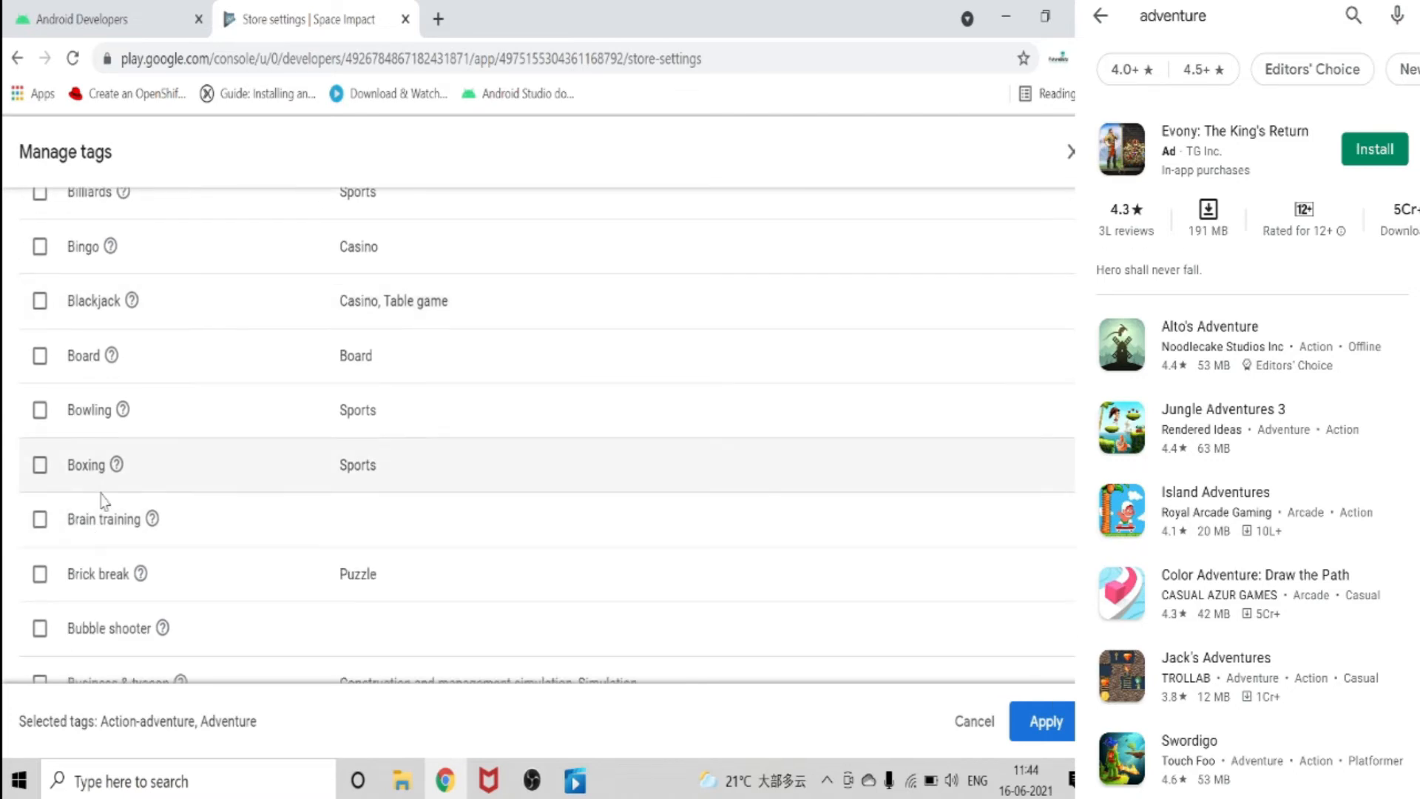
pyautogui.scroll(-6, 185, 563)
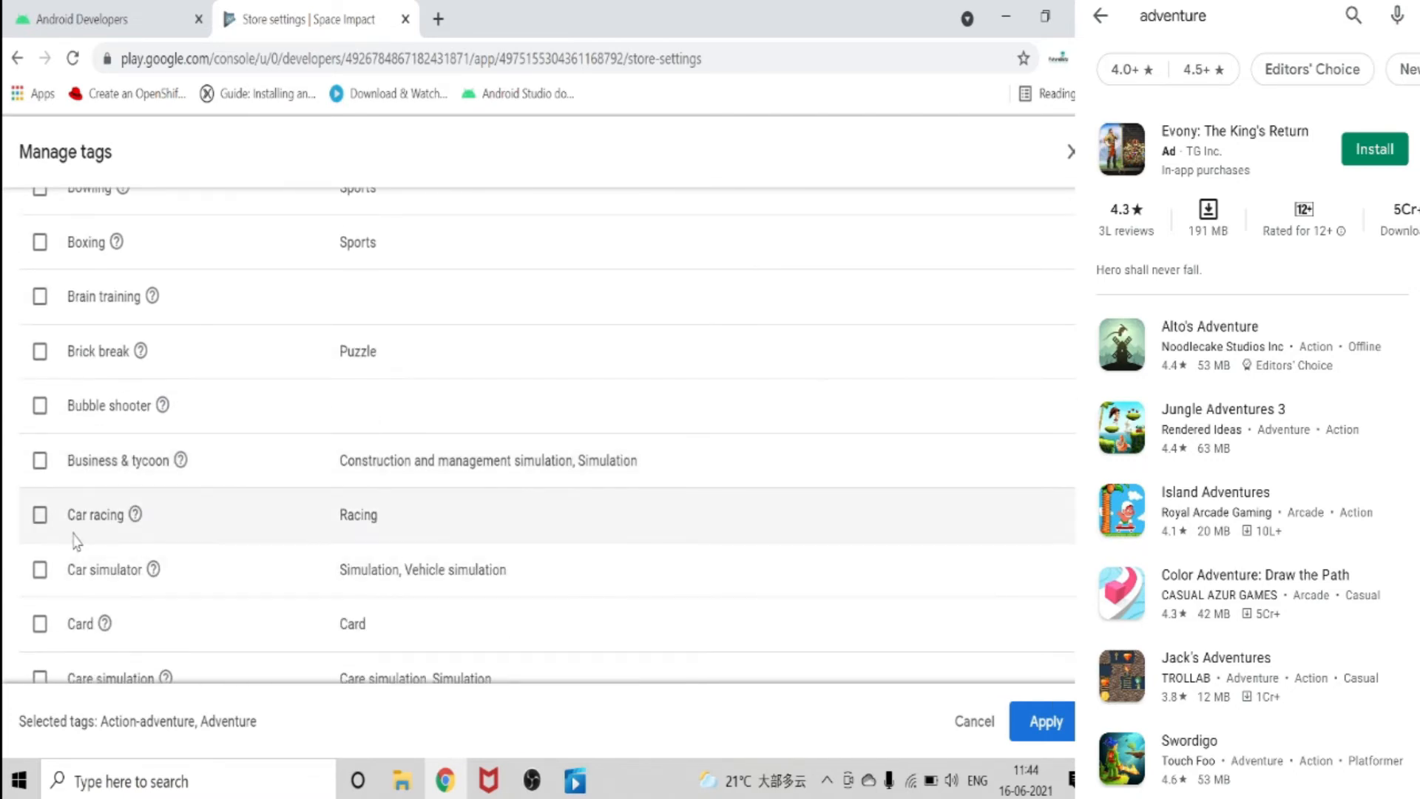
pyautogui.scroll(-16, 80, 541)
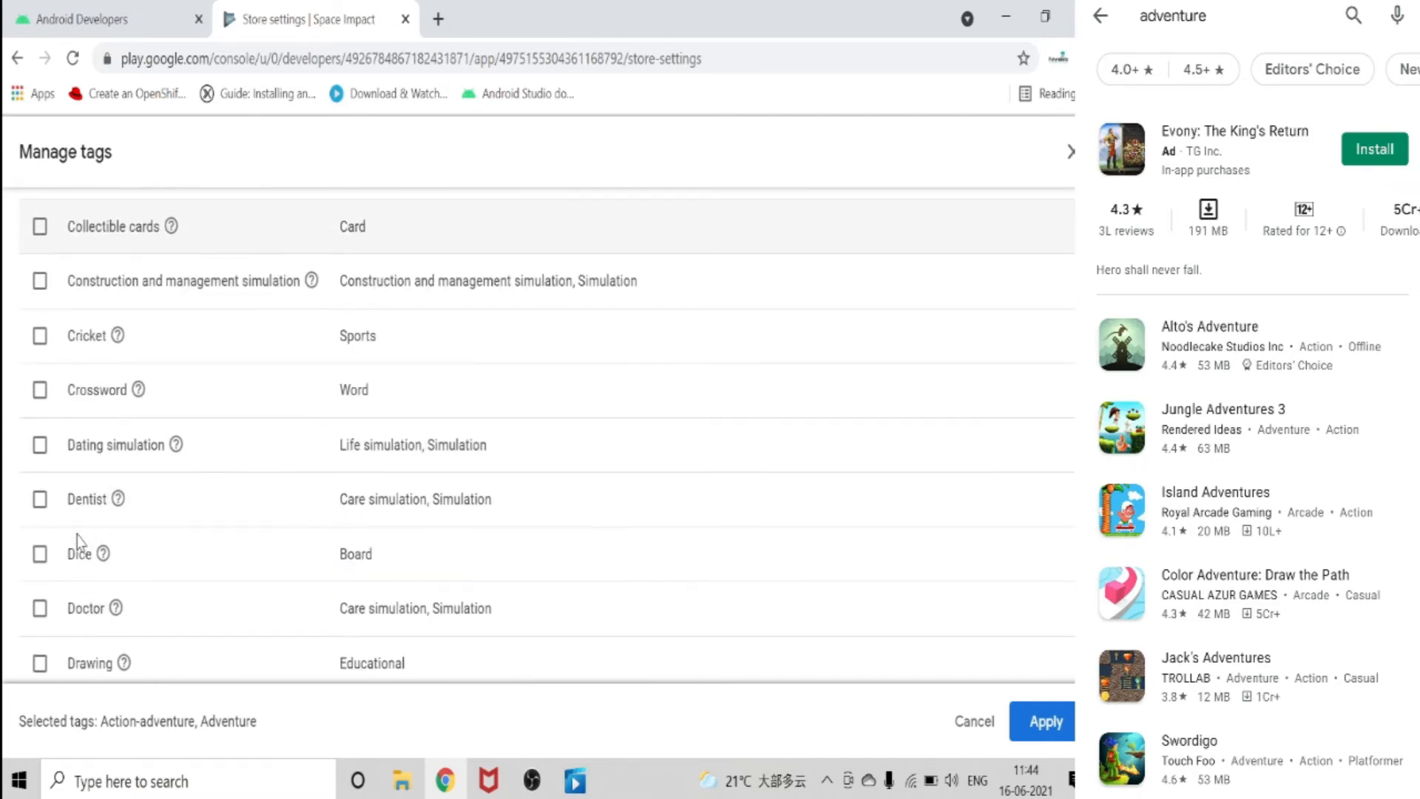
pyautogui.scroll(-8, 122, 385)
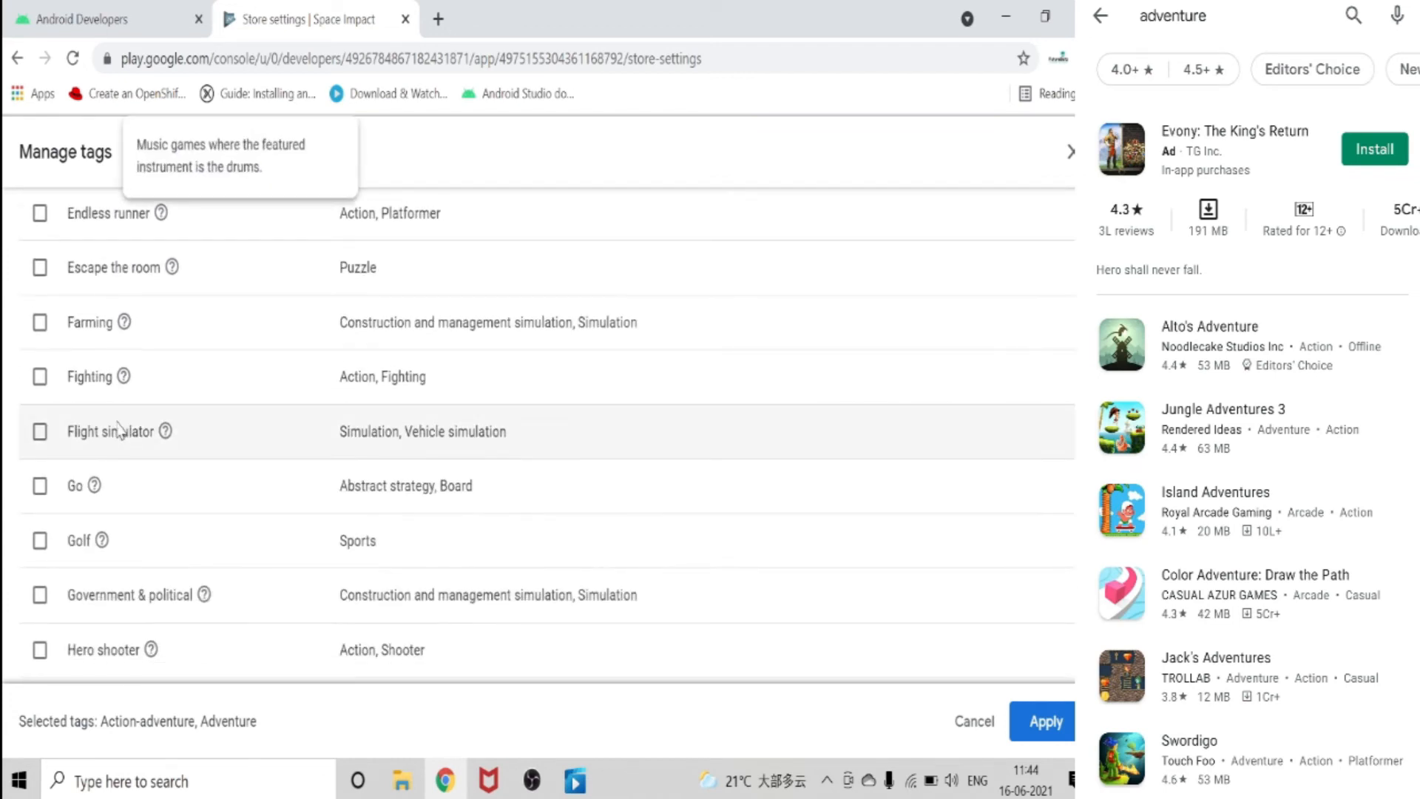
pyautogui.scroll(-6, 127, 463)
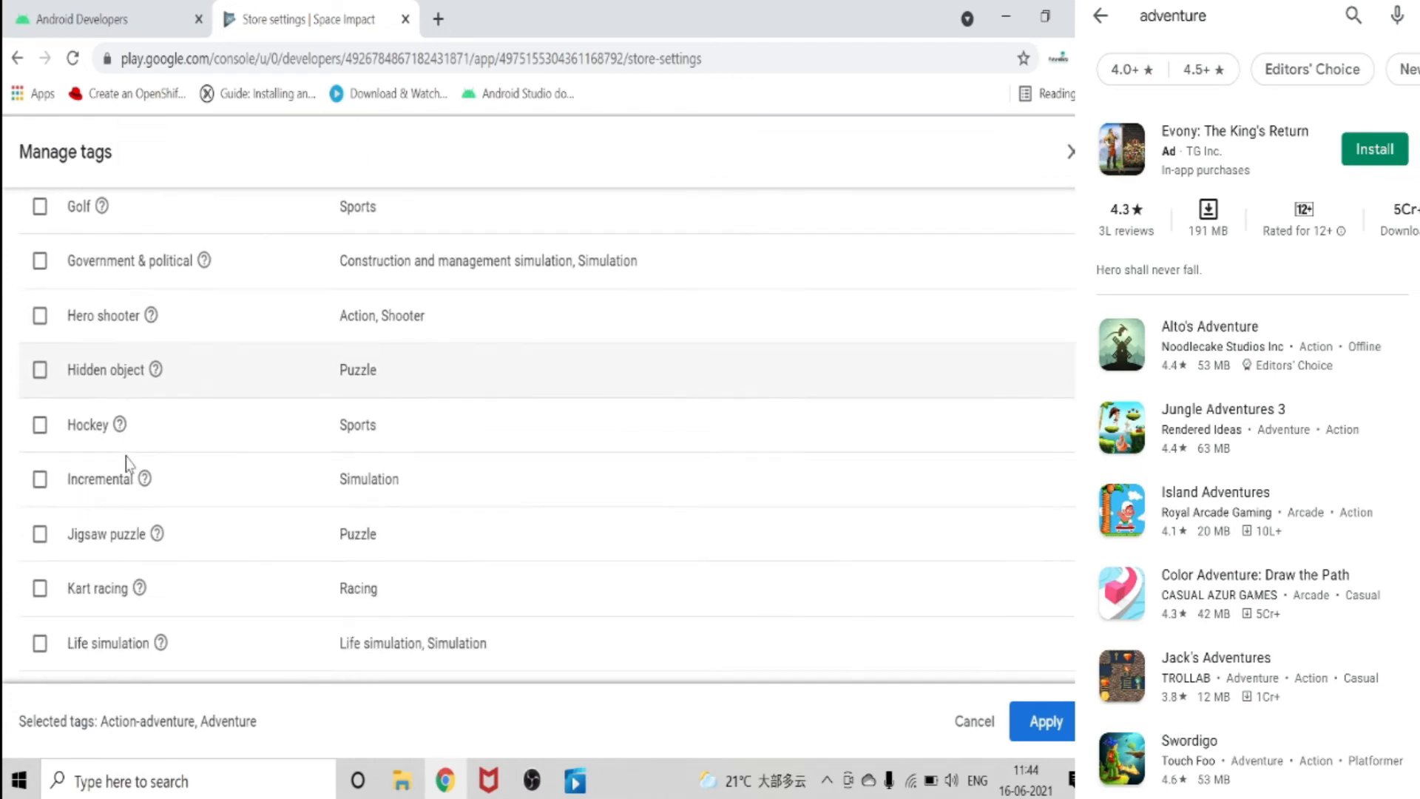
pyautogui.scroll(-7, 111, 389)
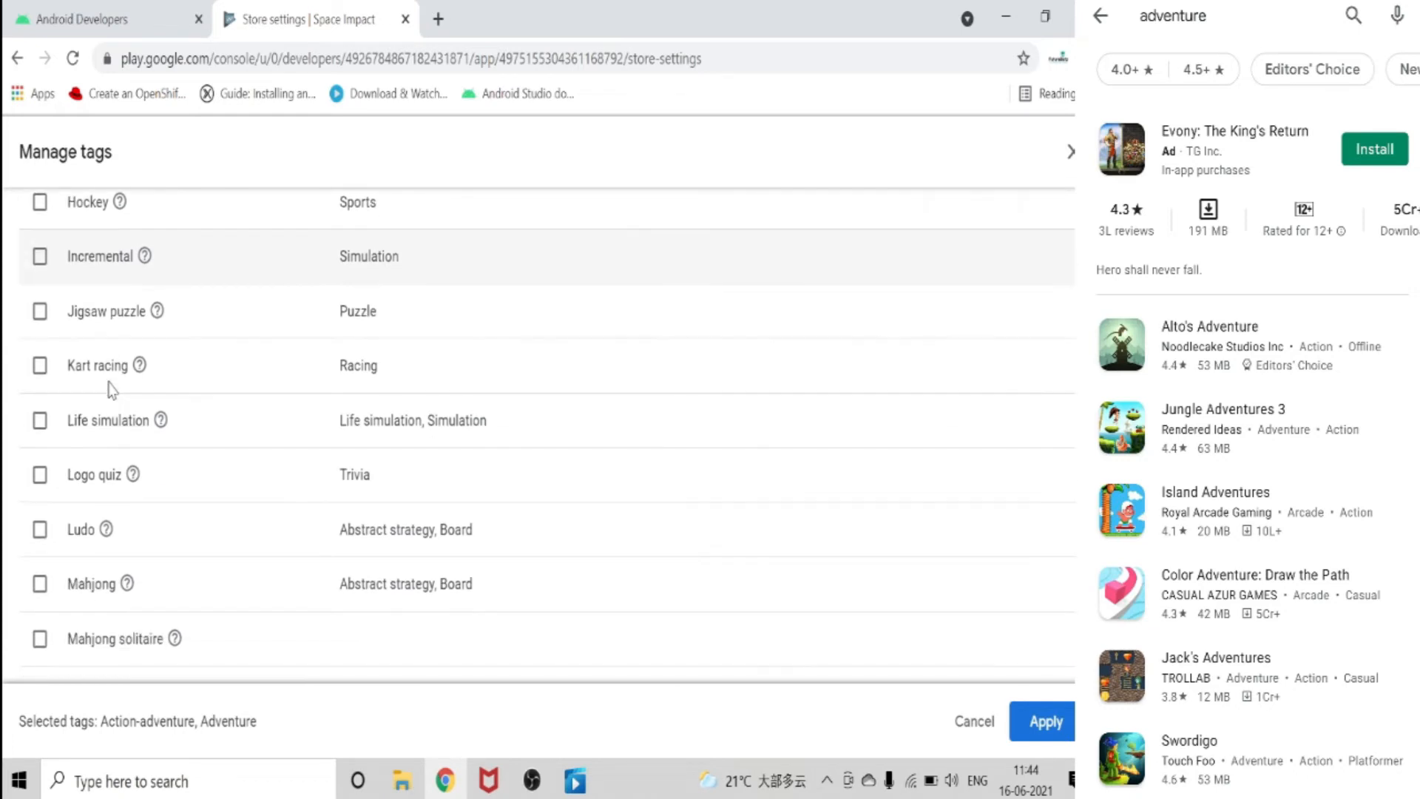
pyautogui.scroll(-3, 111, 389)
pyautogui.scroll(-10, 111, 389)
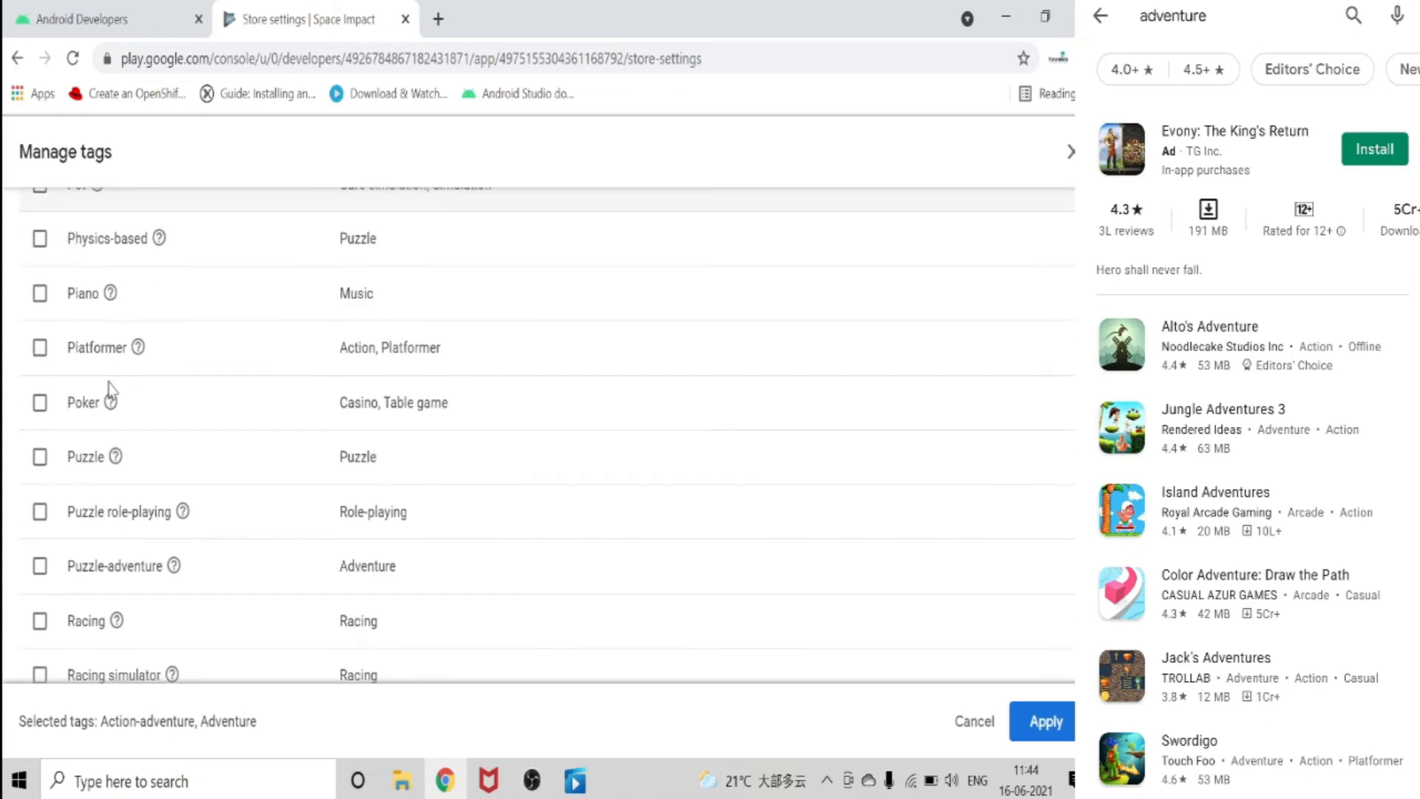
pyautogui.click(40, 334)
pyautogui.click(41, 281)
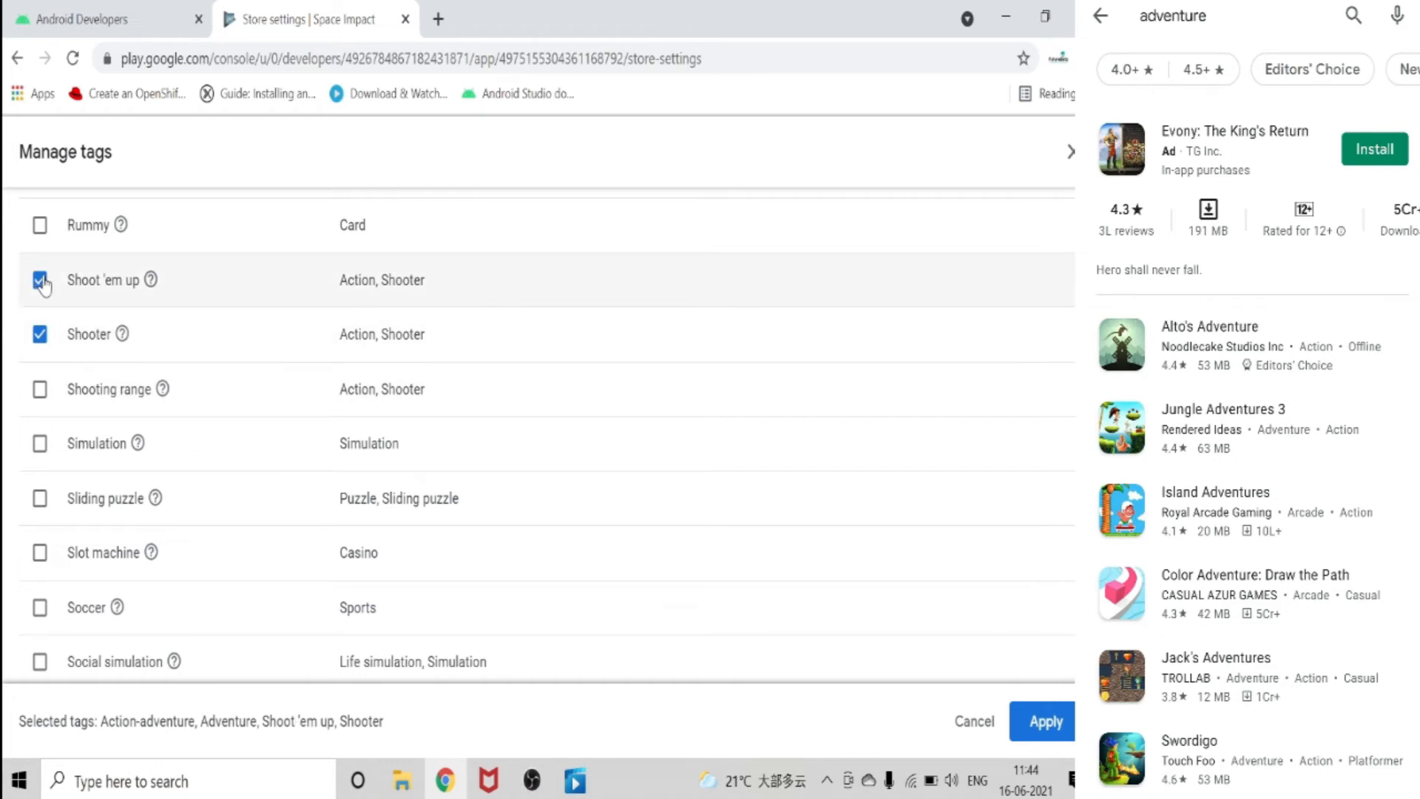
pyautogui.click(40, 442)
pyautogui.scroll(-2, 42, 441)
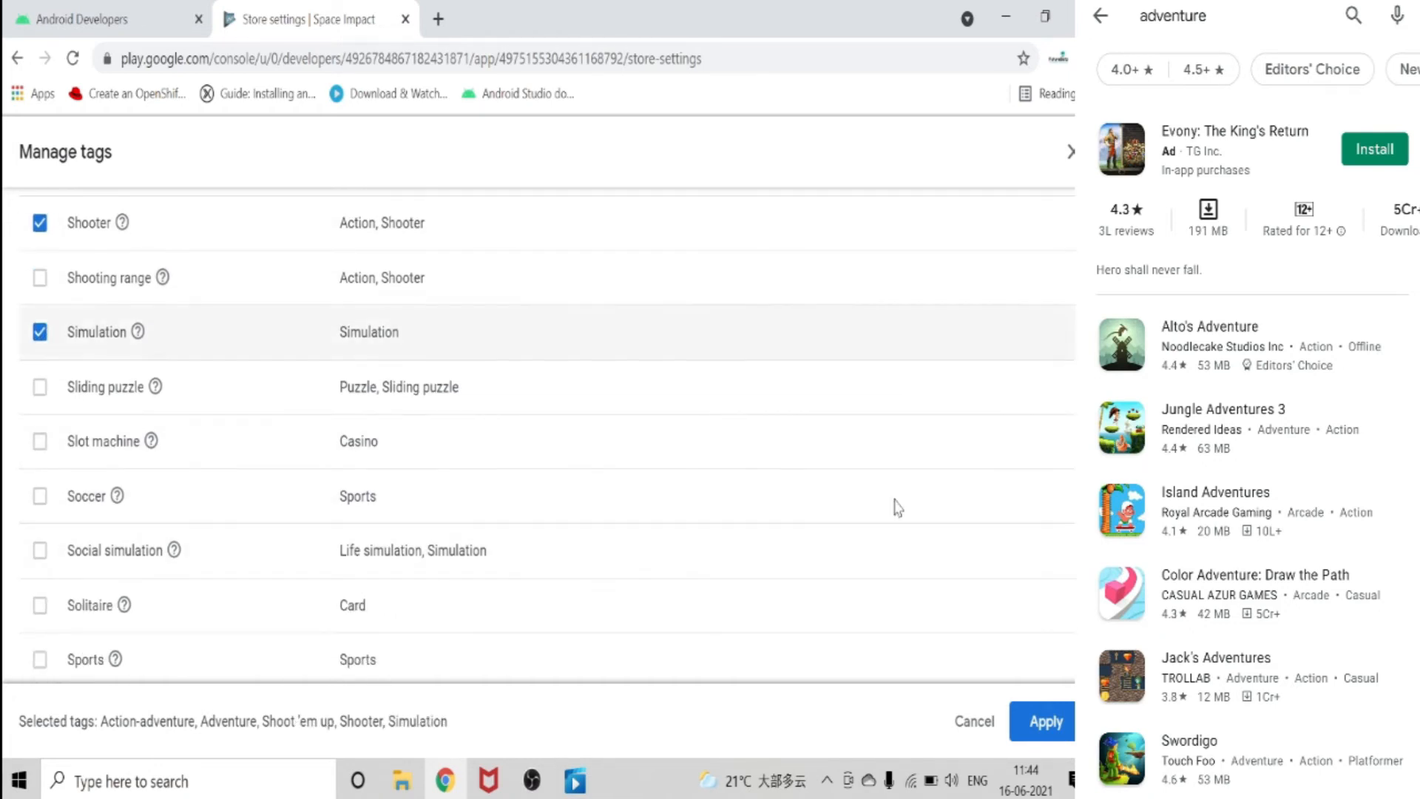
pyautogui.click(1042, 722)
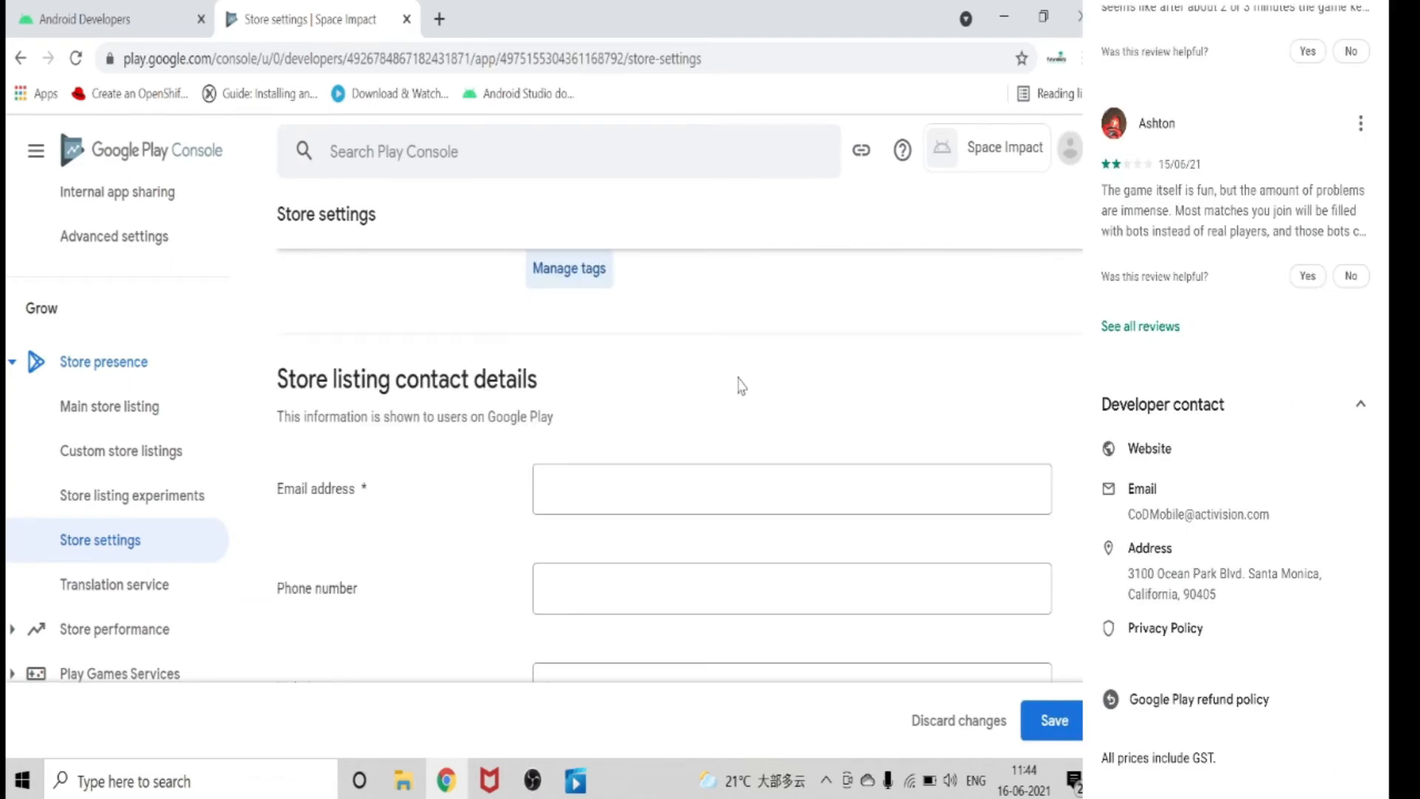
# Fill in the support email address and the phone number in the store listing contact details.
pyautogui.scroll(5, 737, 383)
pyautogui.scroll(-2, 738, 383)
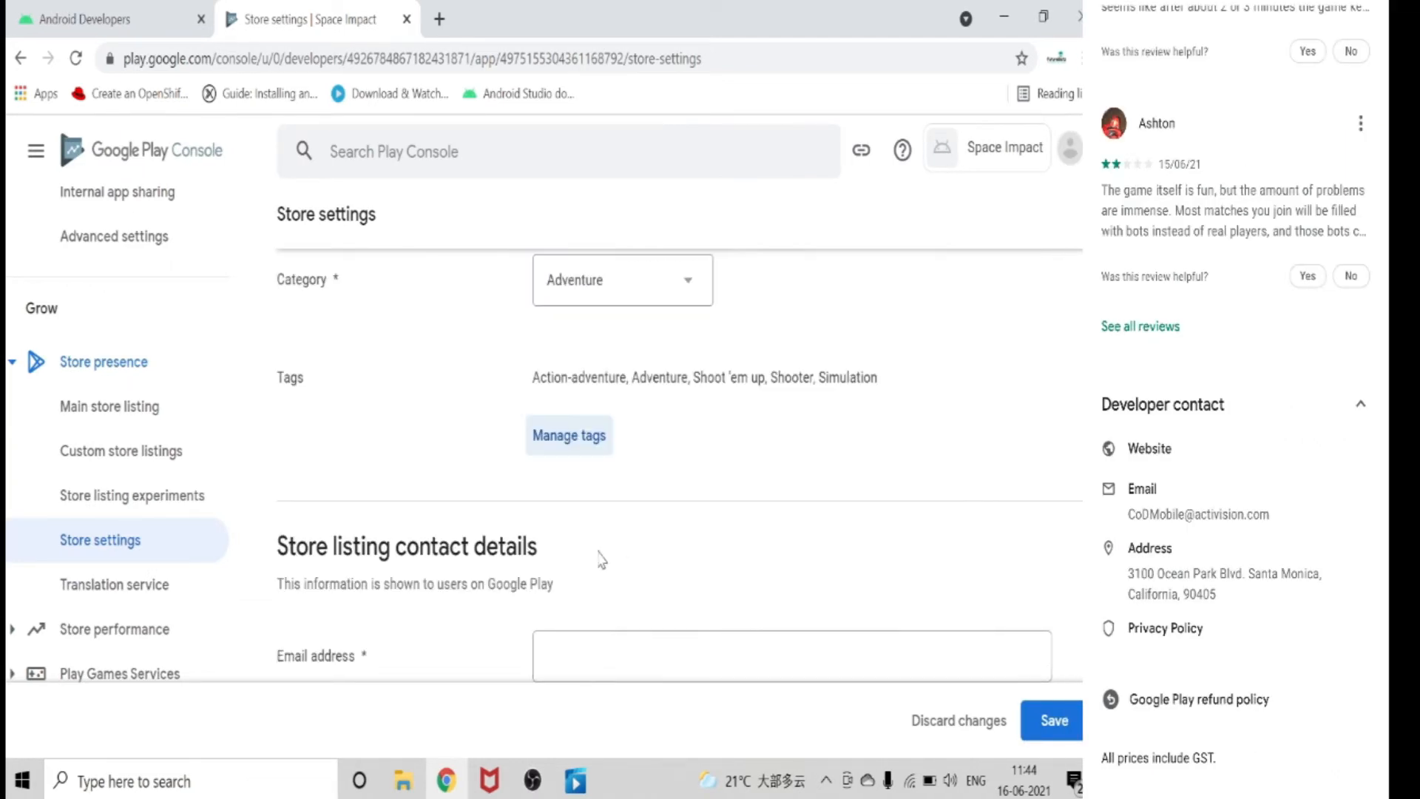
pyautogui.scroll(-2, 581, 577)
pyautogui.scroll(2, 749, 427)
pyautogui.scroll(-2, 579, 418)
pyautogui.scroll(-2, 592, 462)
pyautogui.scroll(2, 610, 442)
pyautogui.click(636, 489)
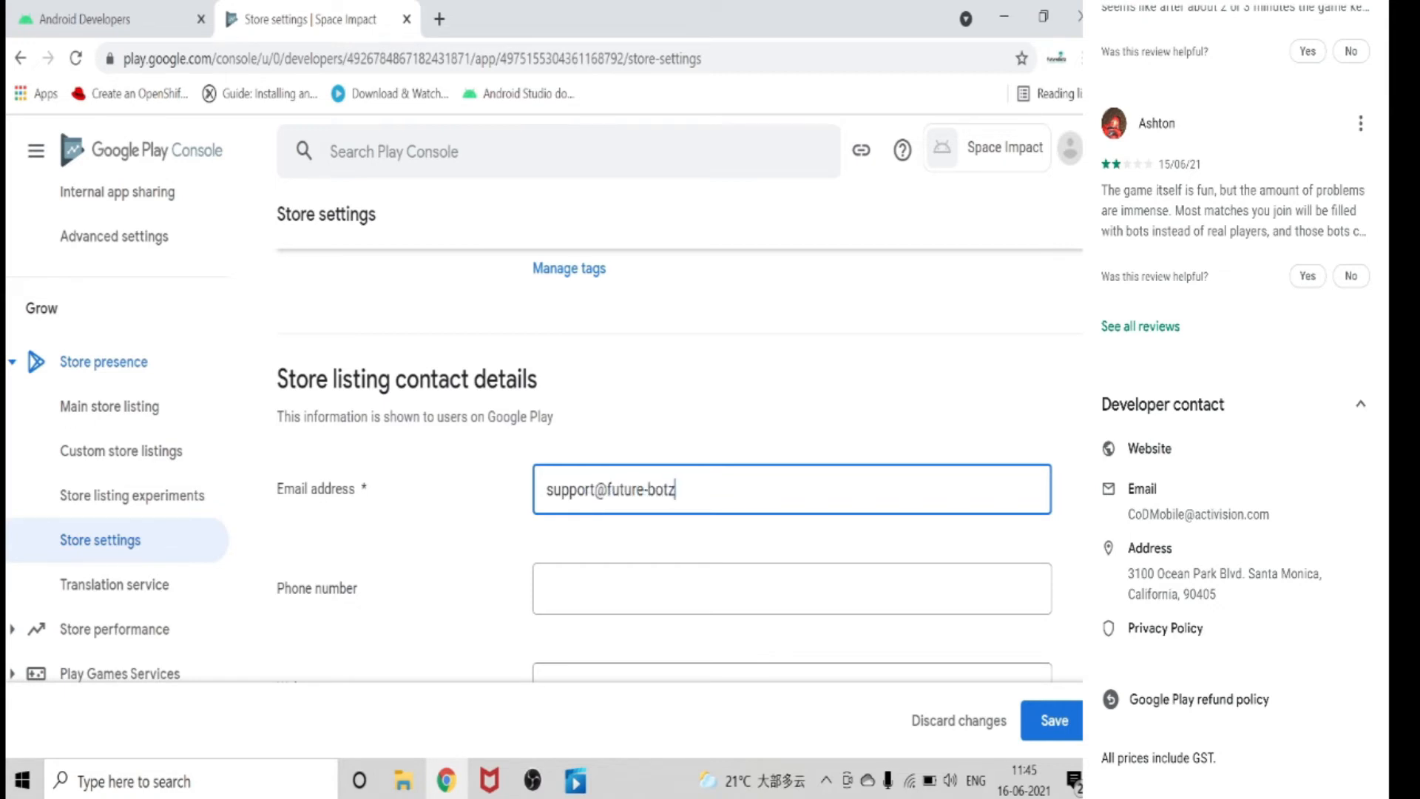
pyautogui.write('om')
pyautogui.click(791, 588)
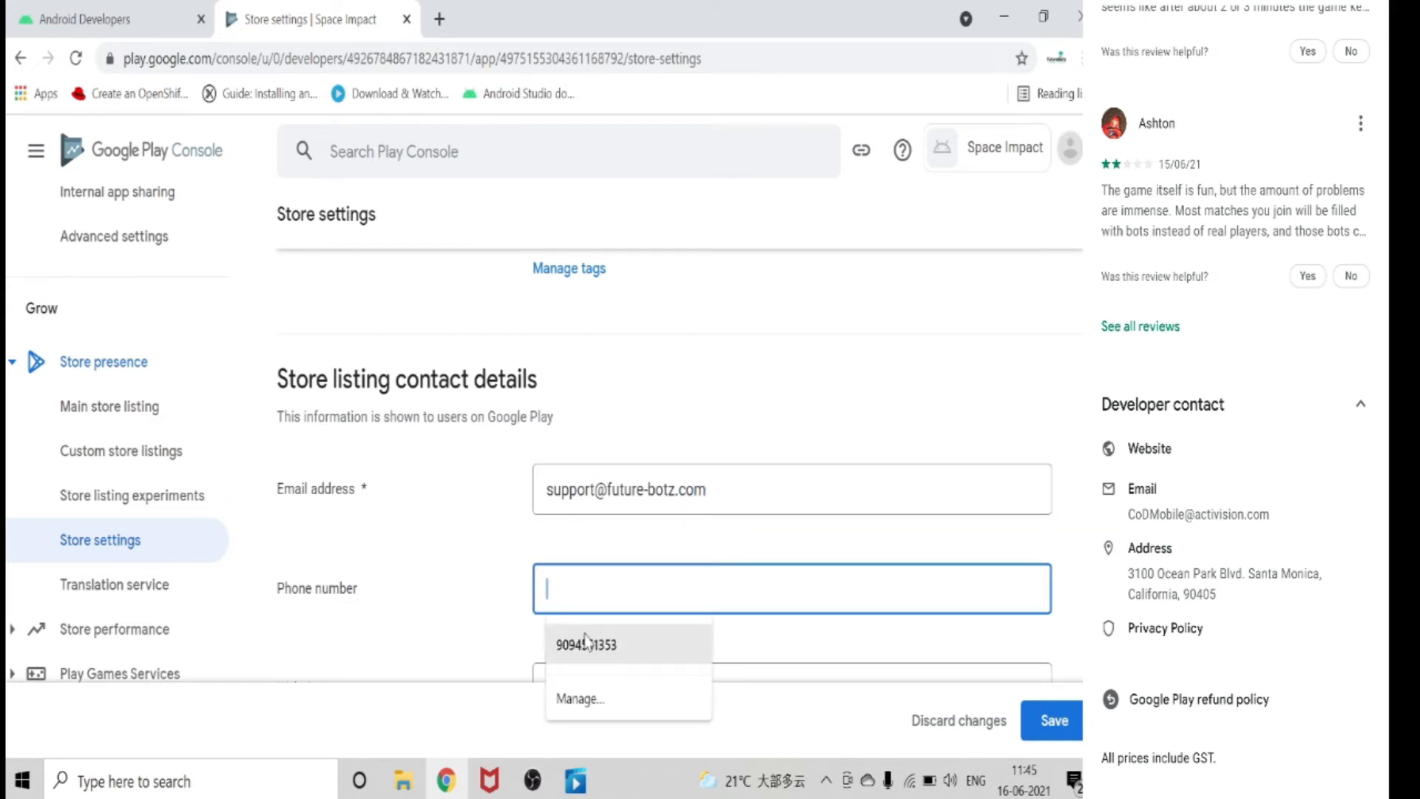
pyautogui.click(628, 644)
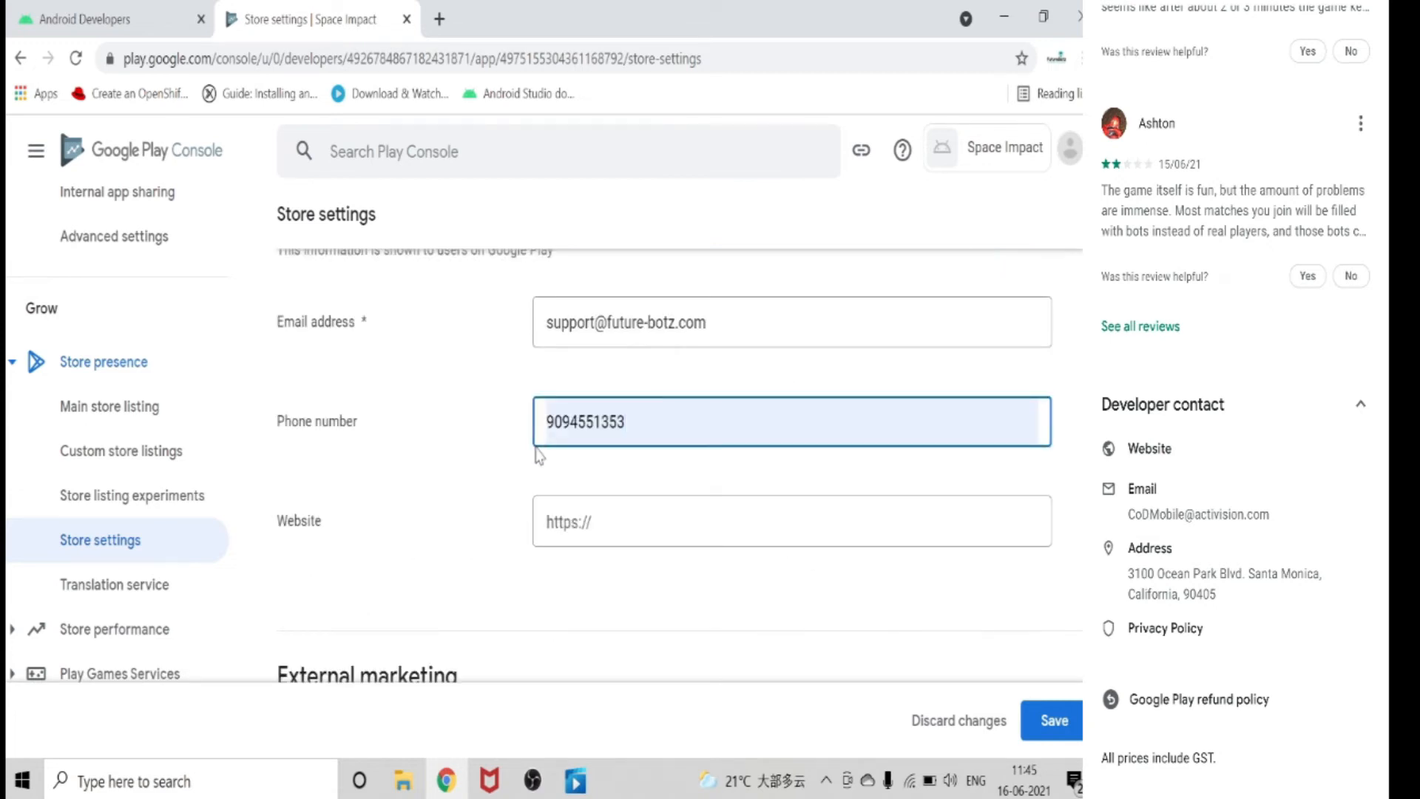
# Open future-botz.com in a new tab, copy its address, and enter it as the website in the contact details.
pyautogui.click(546, 521)
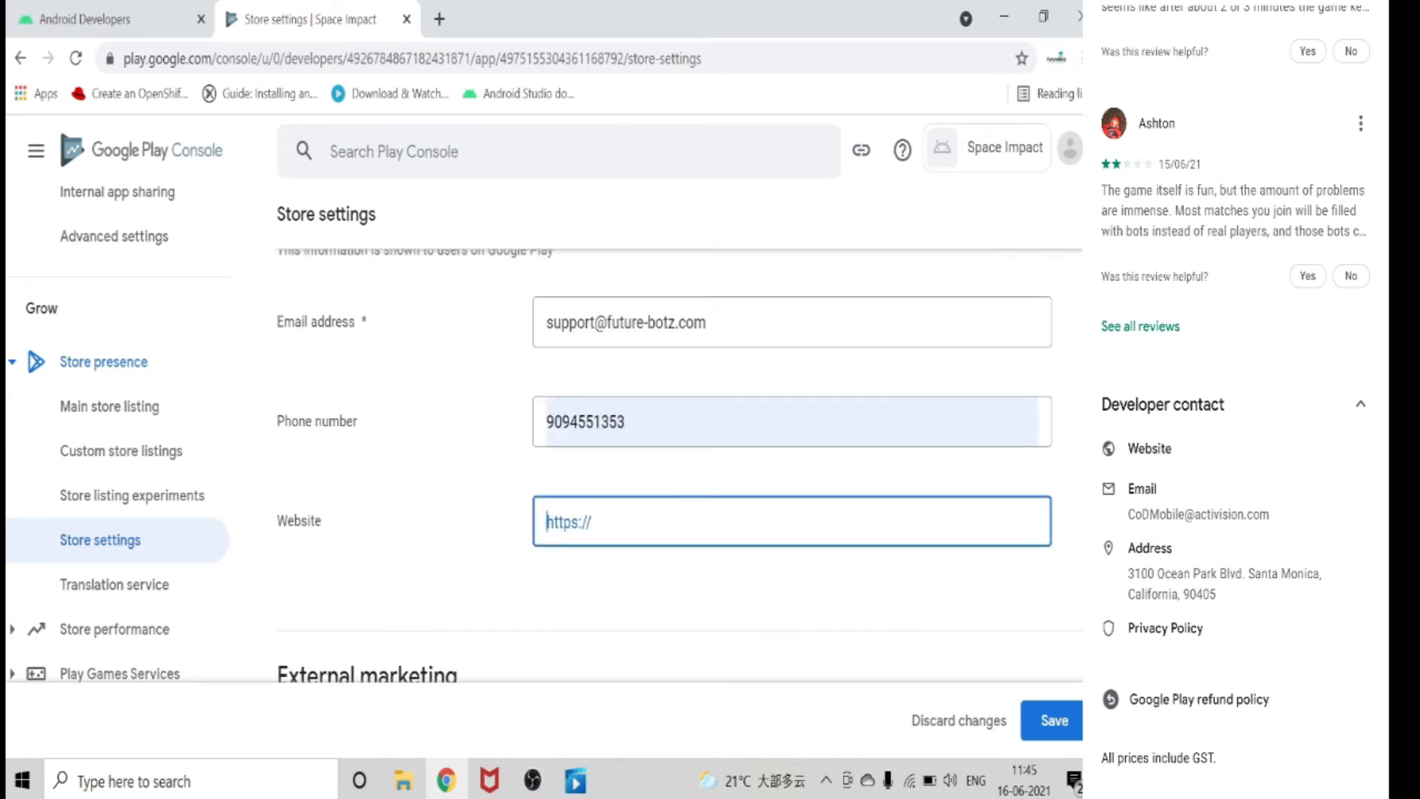
pyautogui.click(438, 18)
pyautogui.click(473, 58)
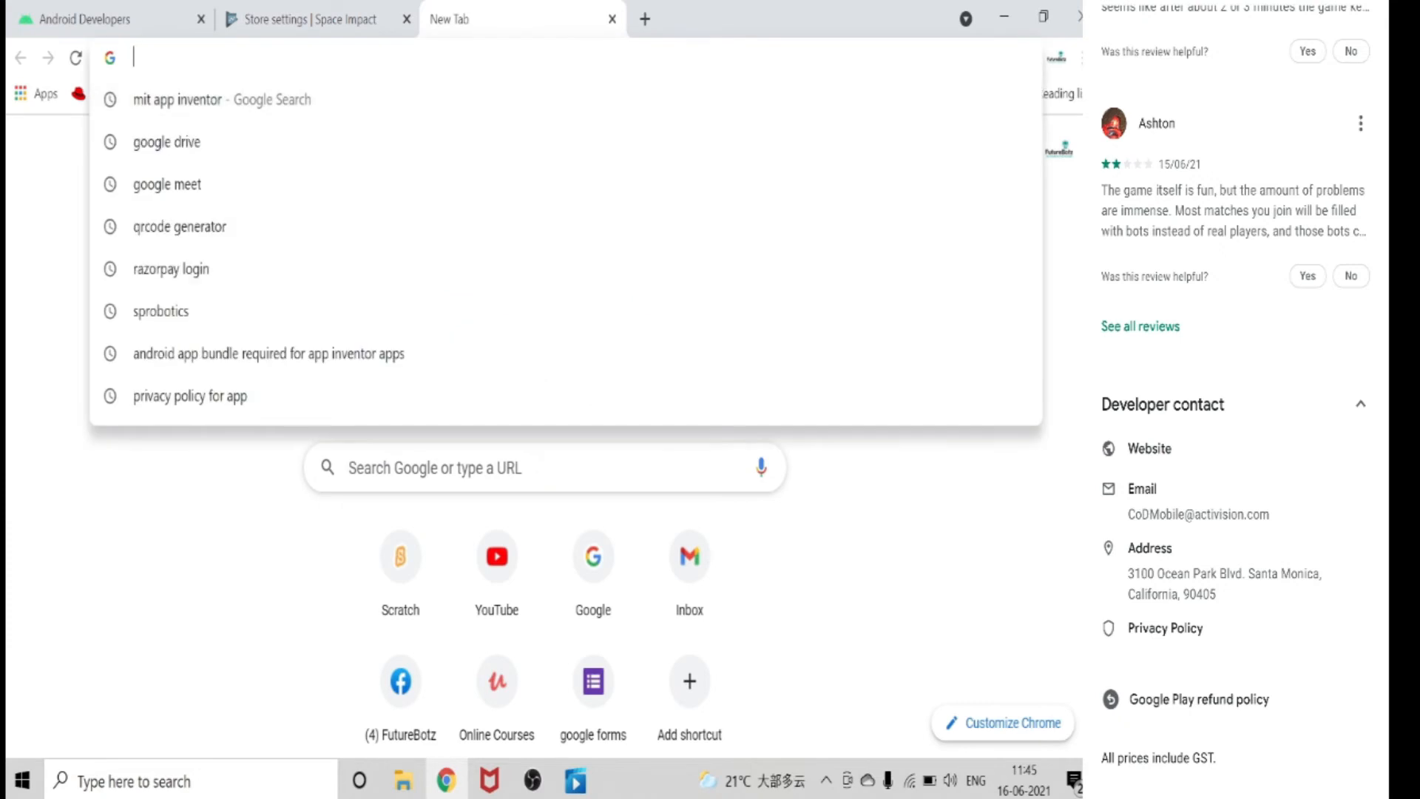
pyautogui.write('future-botz.com')
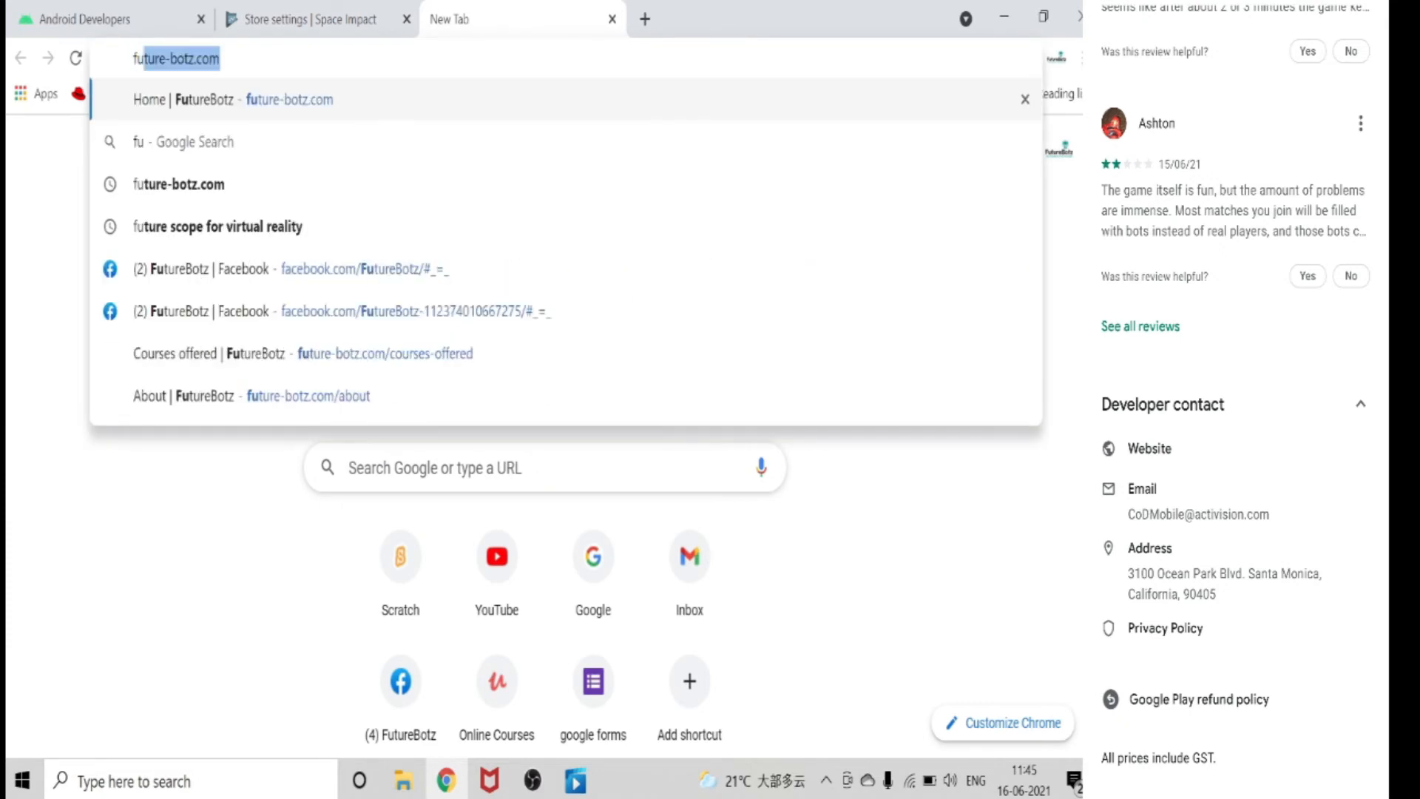
pyautogui.click(454, 100)
pyautogui.click(203, 60)
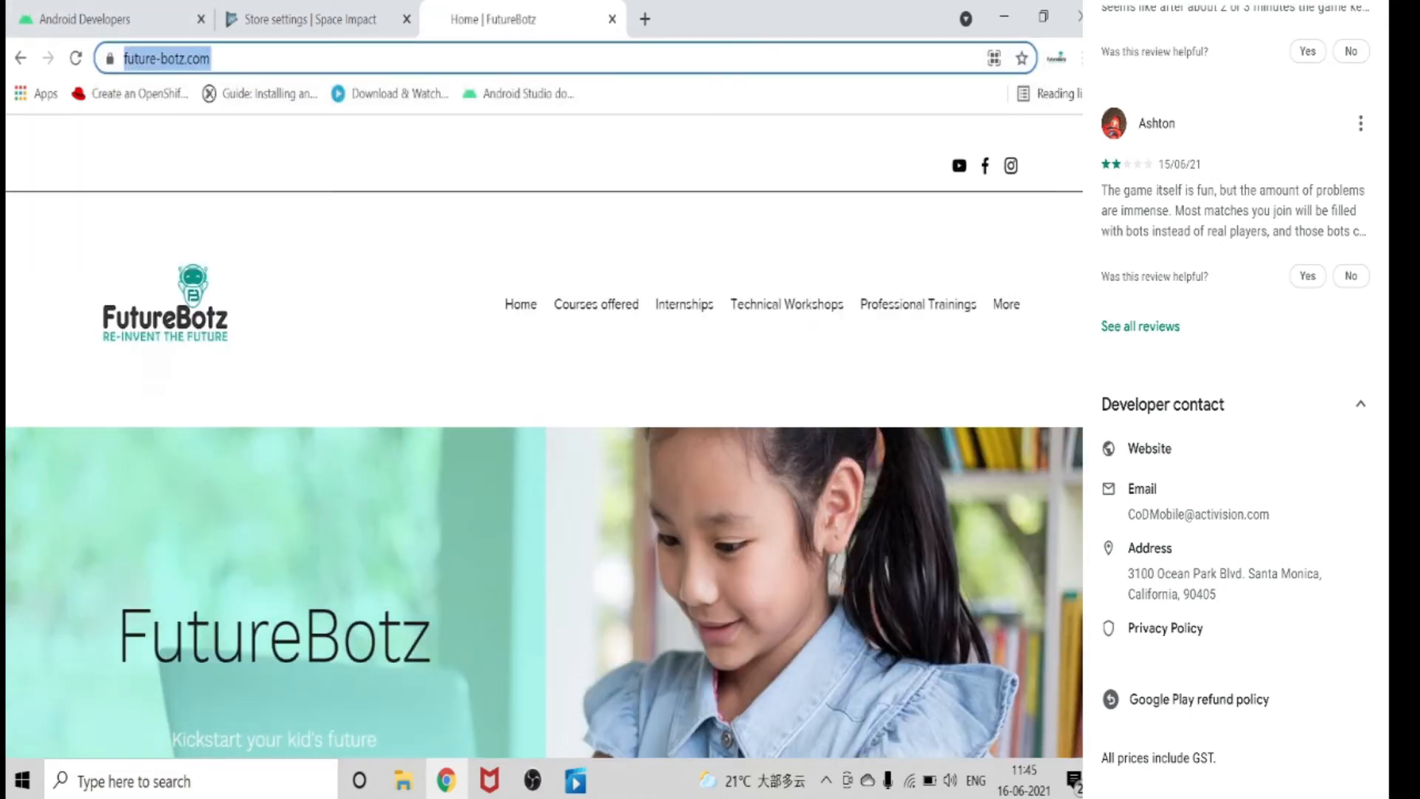
pyautogui.rightClick(204, 61)
pyautogui.click(244, 181)
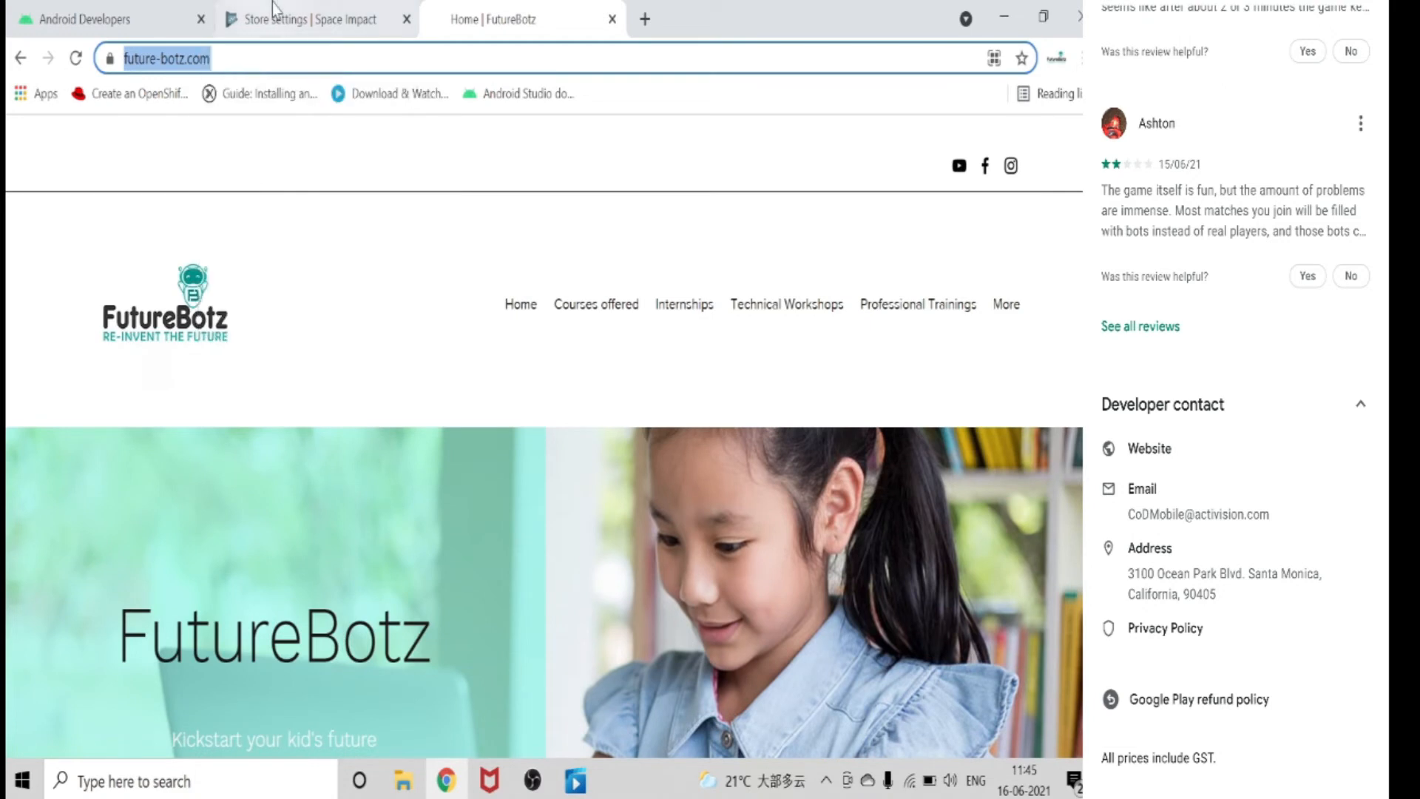
pyautogui.click(279, 23)
pyautogui.rightClick(619, 521)
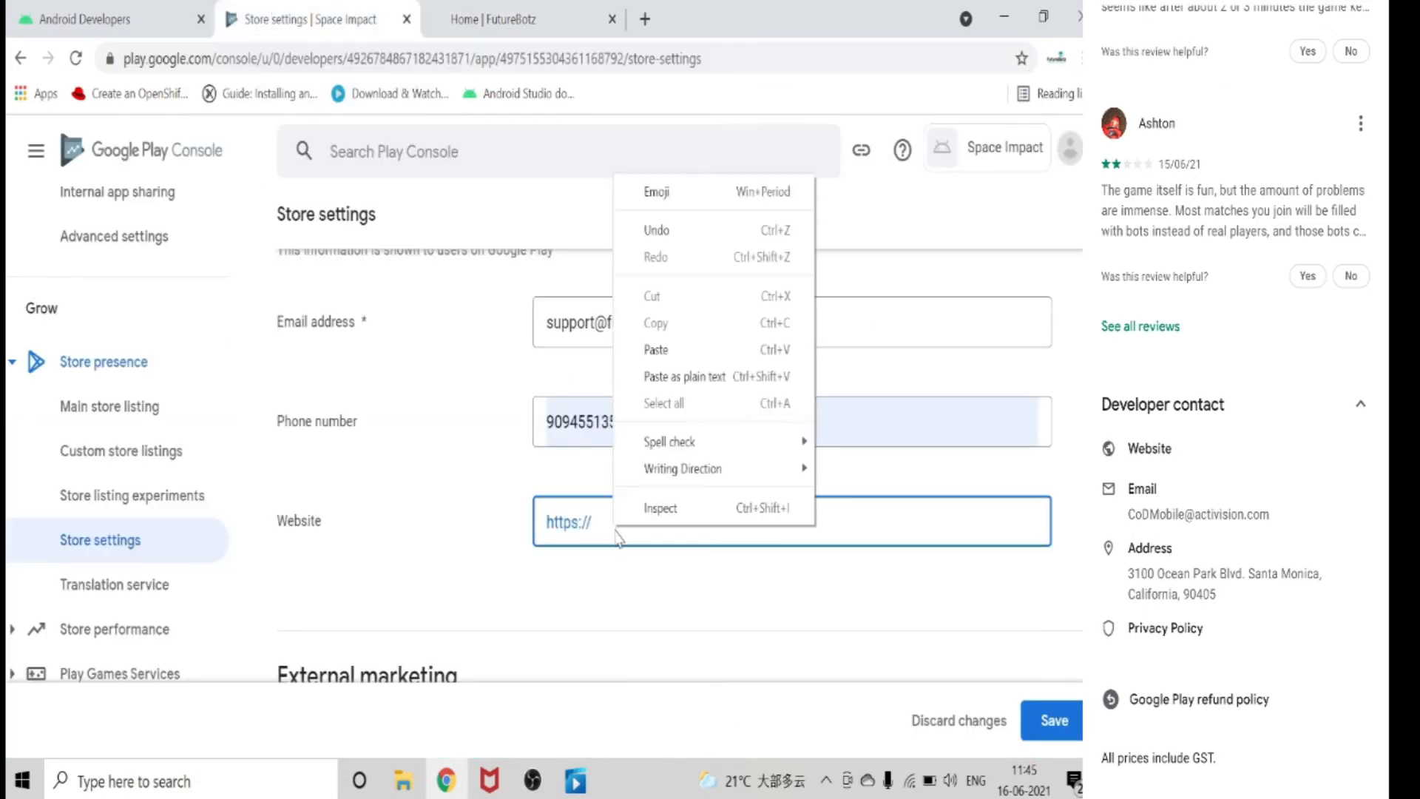
pyautogui.click(672, 353)
# Add the +91 country code in front of the contact phone number and save the store settings.
pyautogui.click(543, 427)
pyautogui.scroll(-2, 1042, 594)
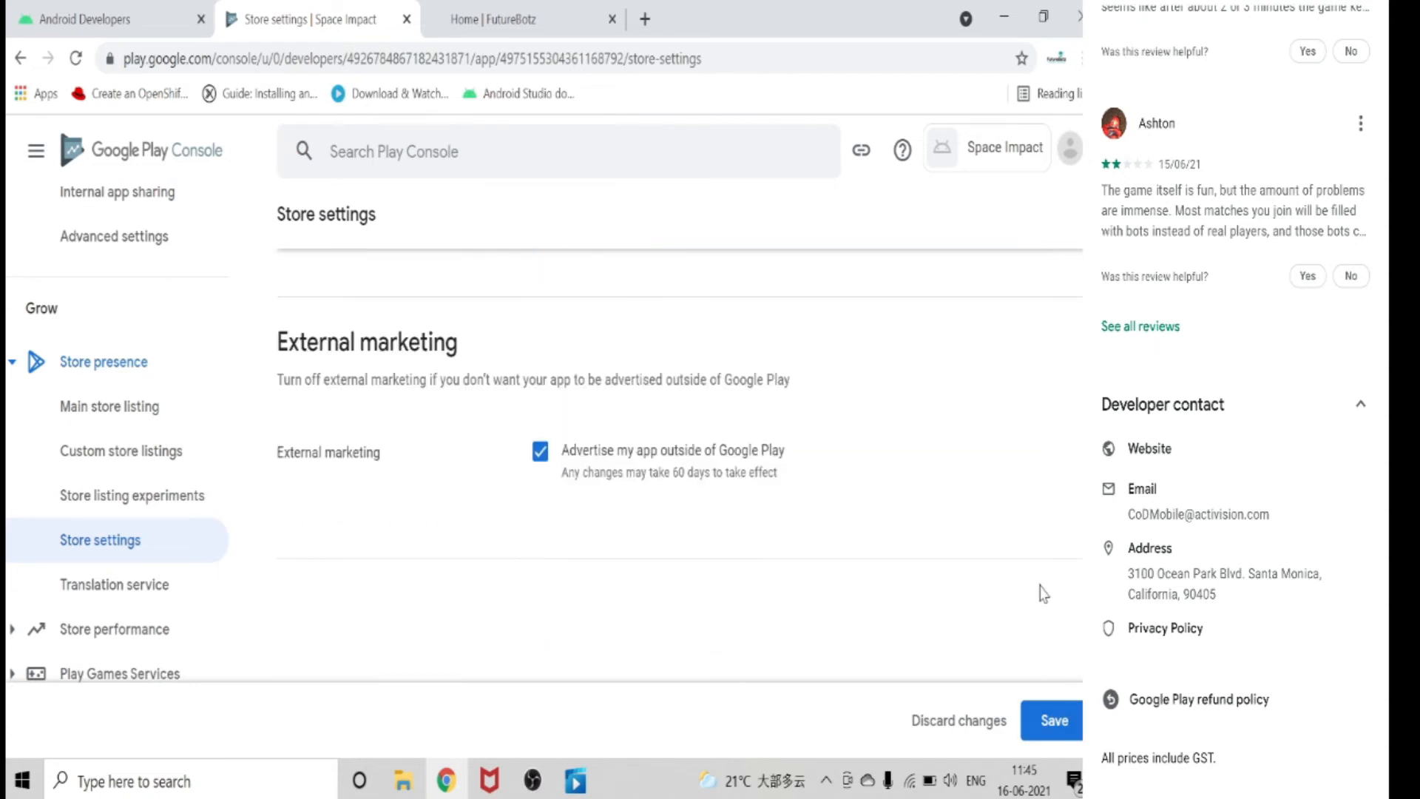
pyautogui.scroll(4, 529, 199)
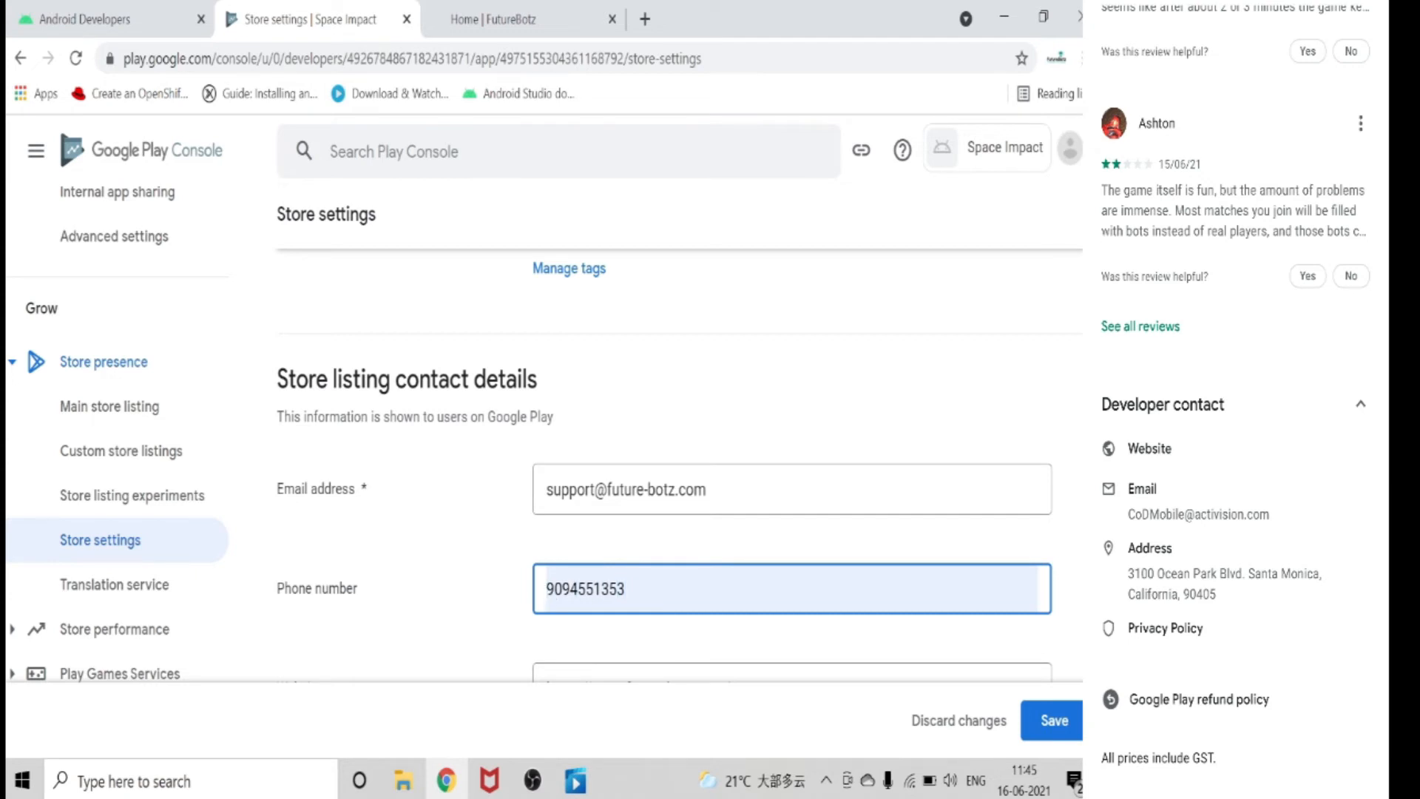
pyautogui.write('+91')
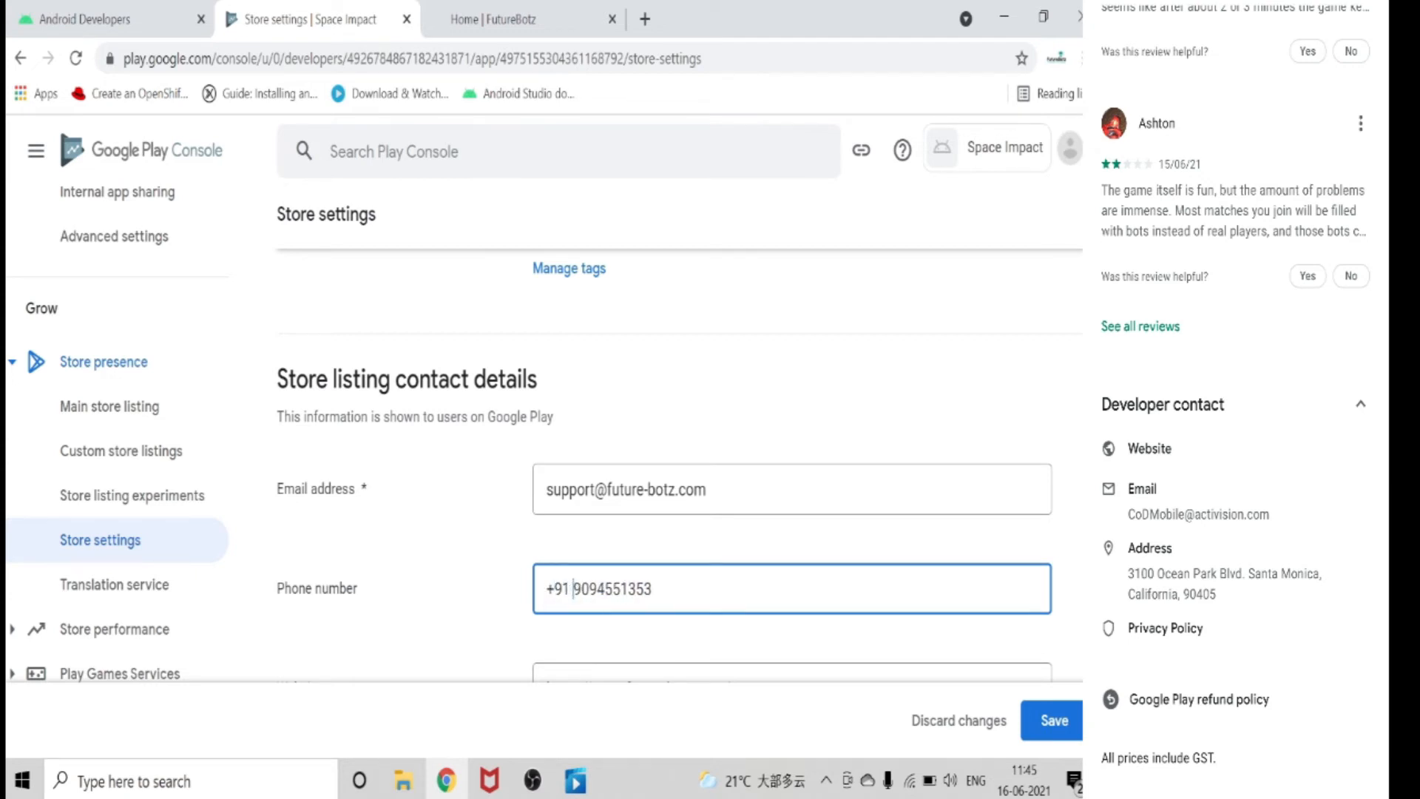
pyautogui.scroll(-2, 679, 444)
pyautogui.scroll(-2, 679, 444)
pyautogui.click(1060, 730)
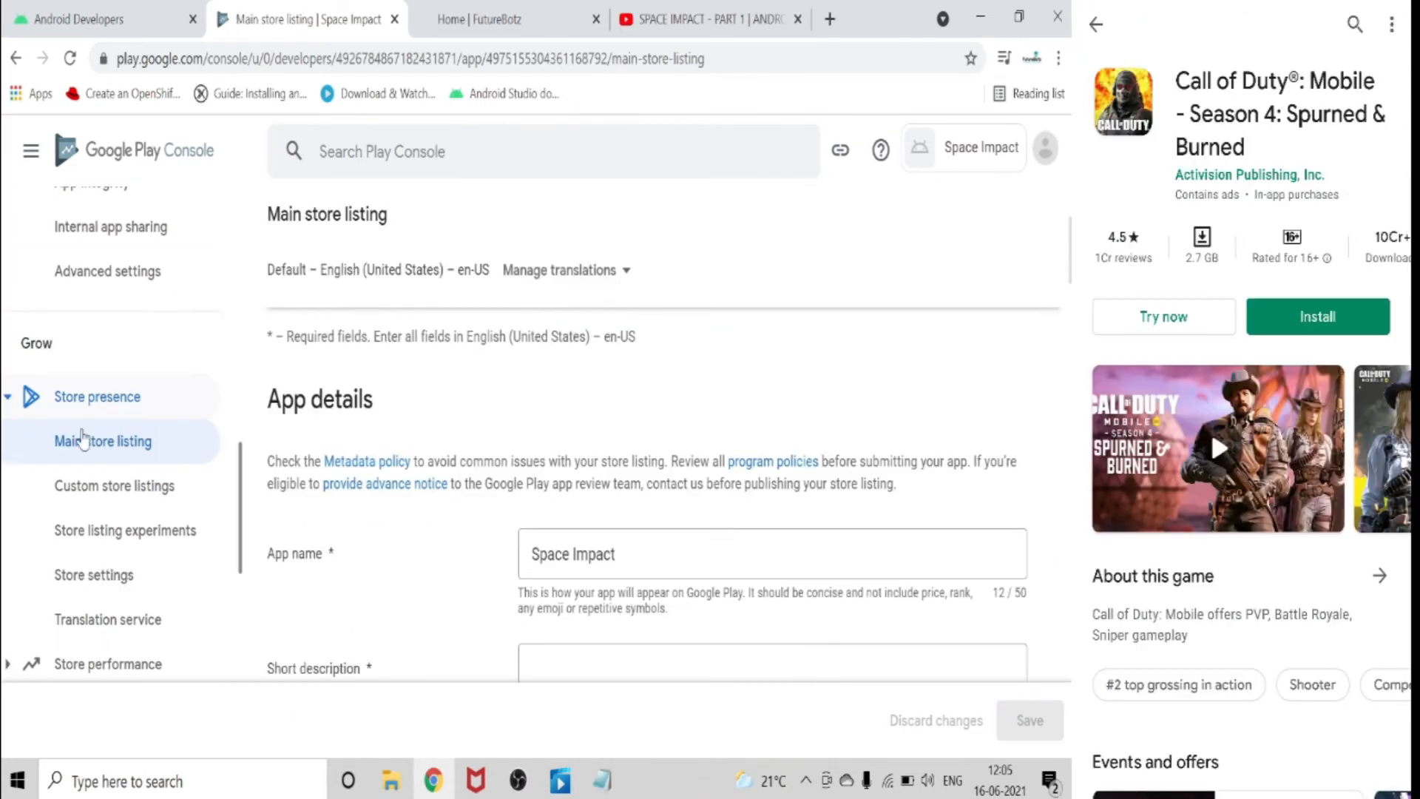
# Open the Main store listing, look over the app details, and go to the empty short description.
pyautogui.click(104, 445)
pyautogui.scroll(-2, 516, 418)
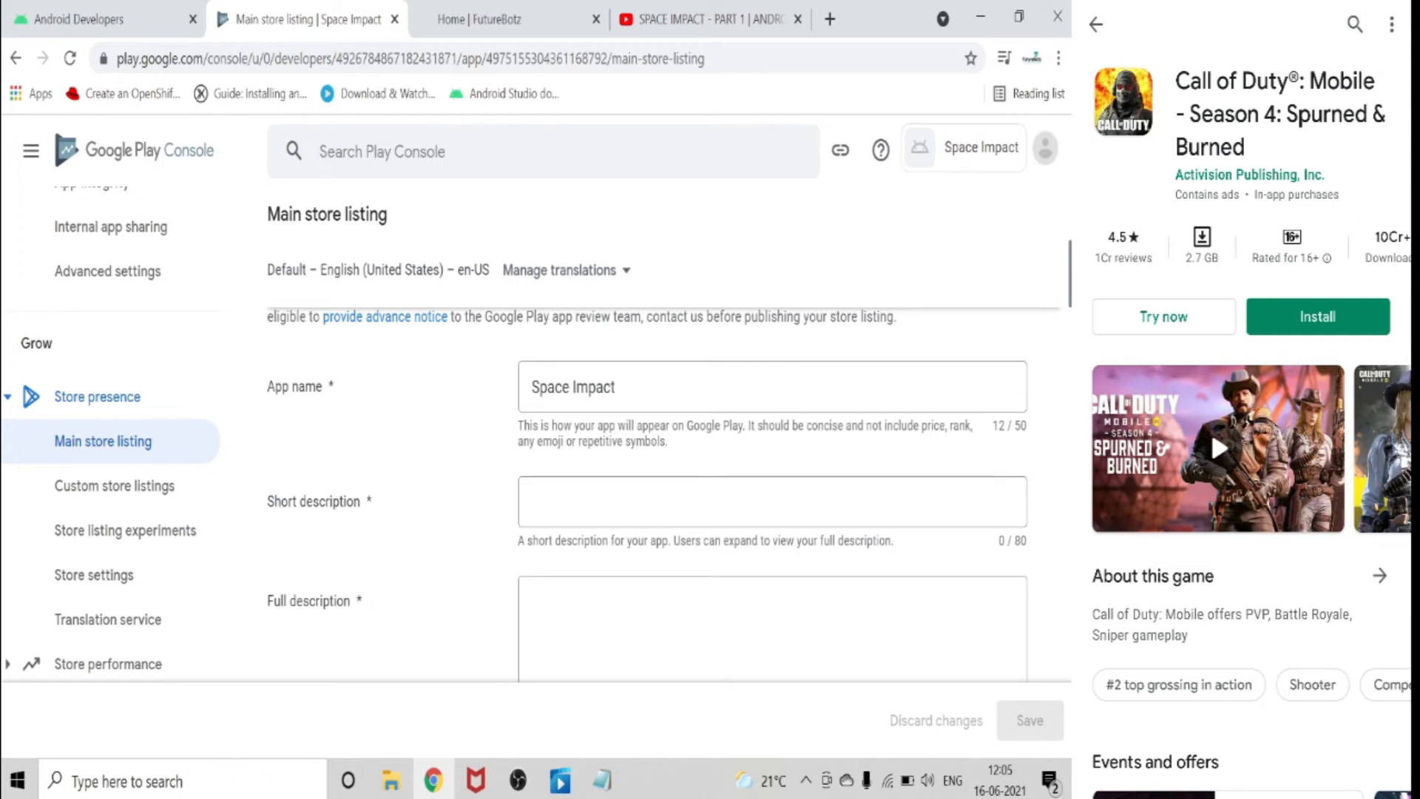
pyautogui.scroll(-2, 665, 443)
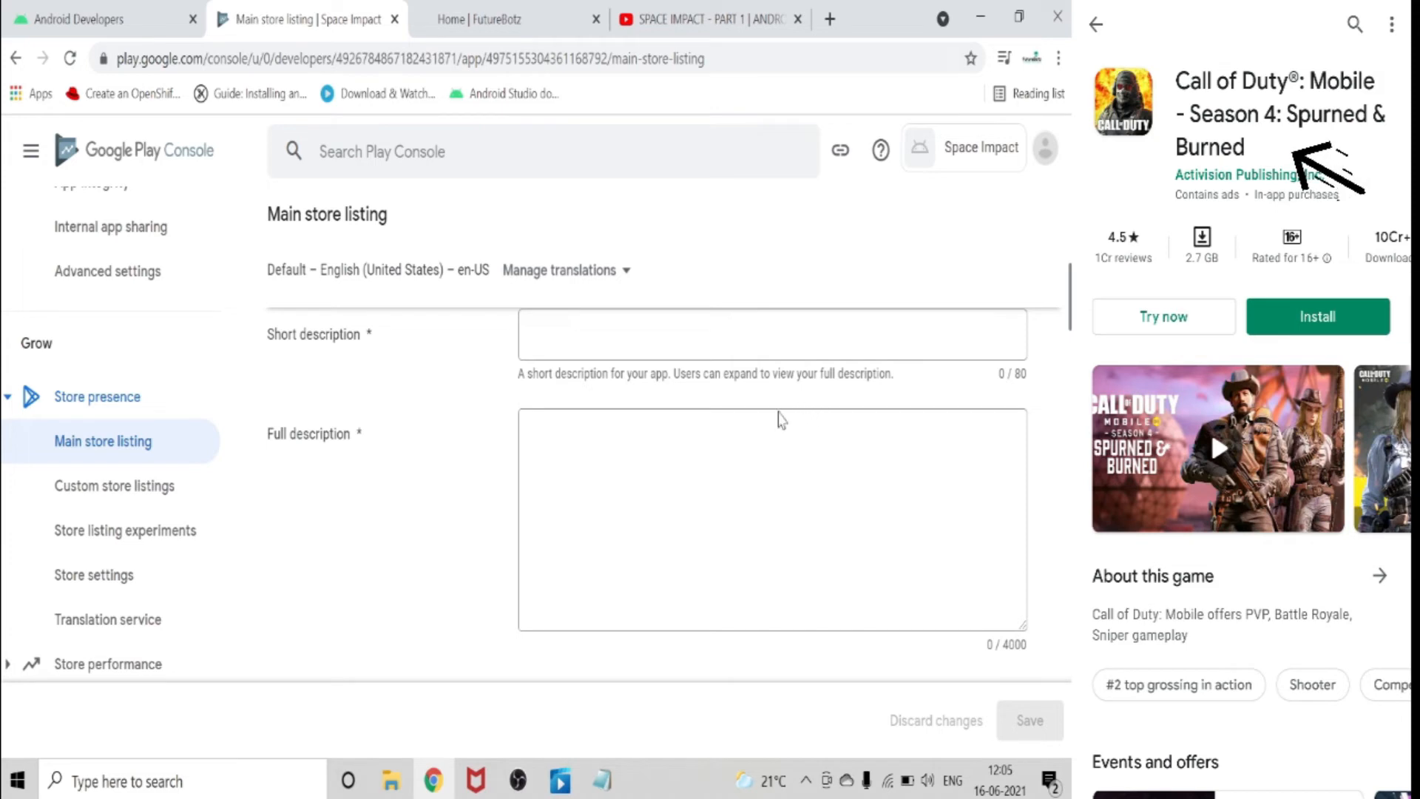
pyautogui.scroll(4, 786, 405)
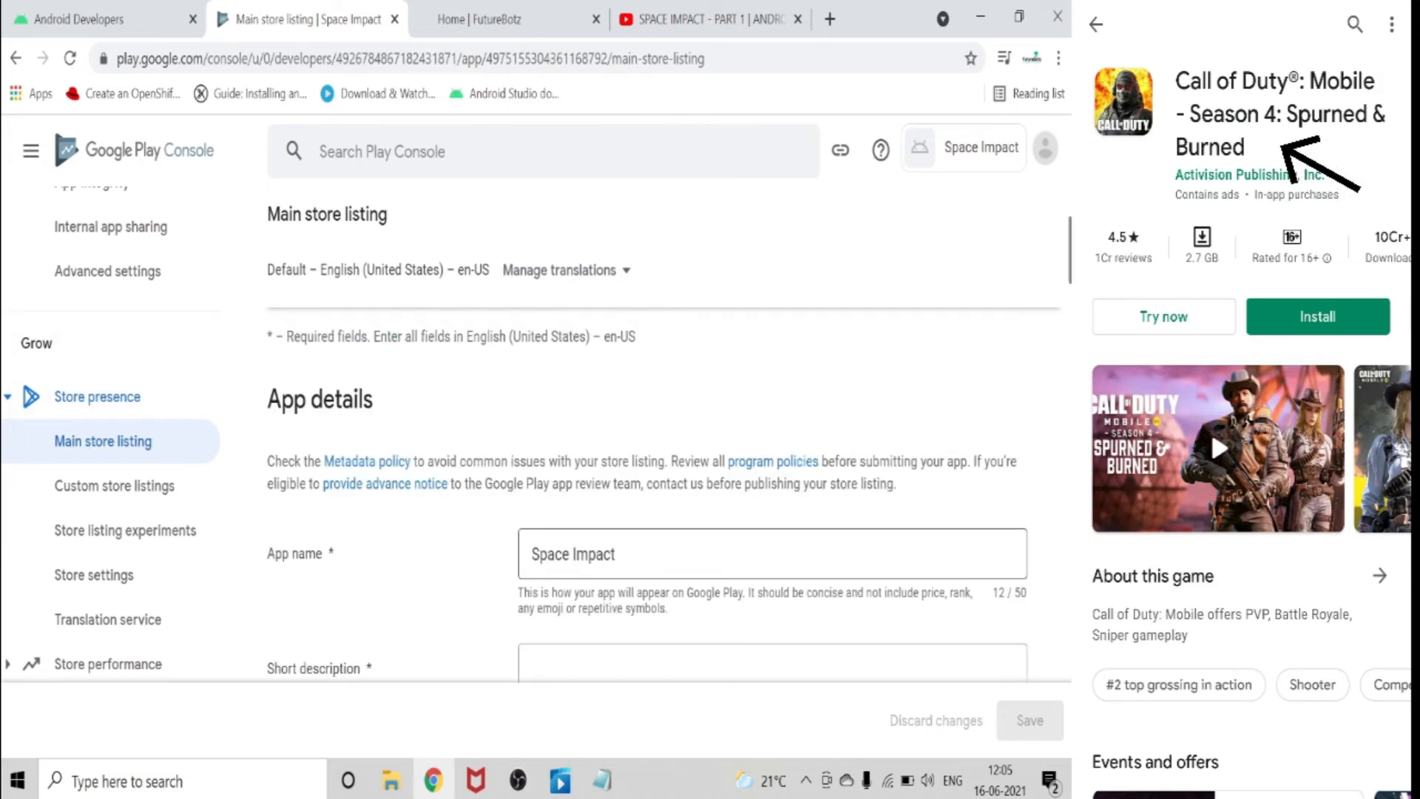
pyautogui.scroll(-2, 666, 444)
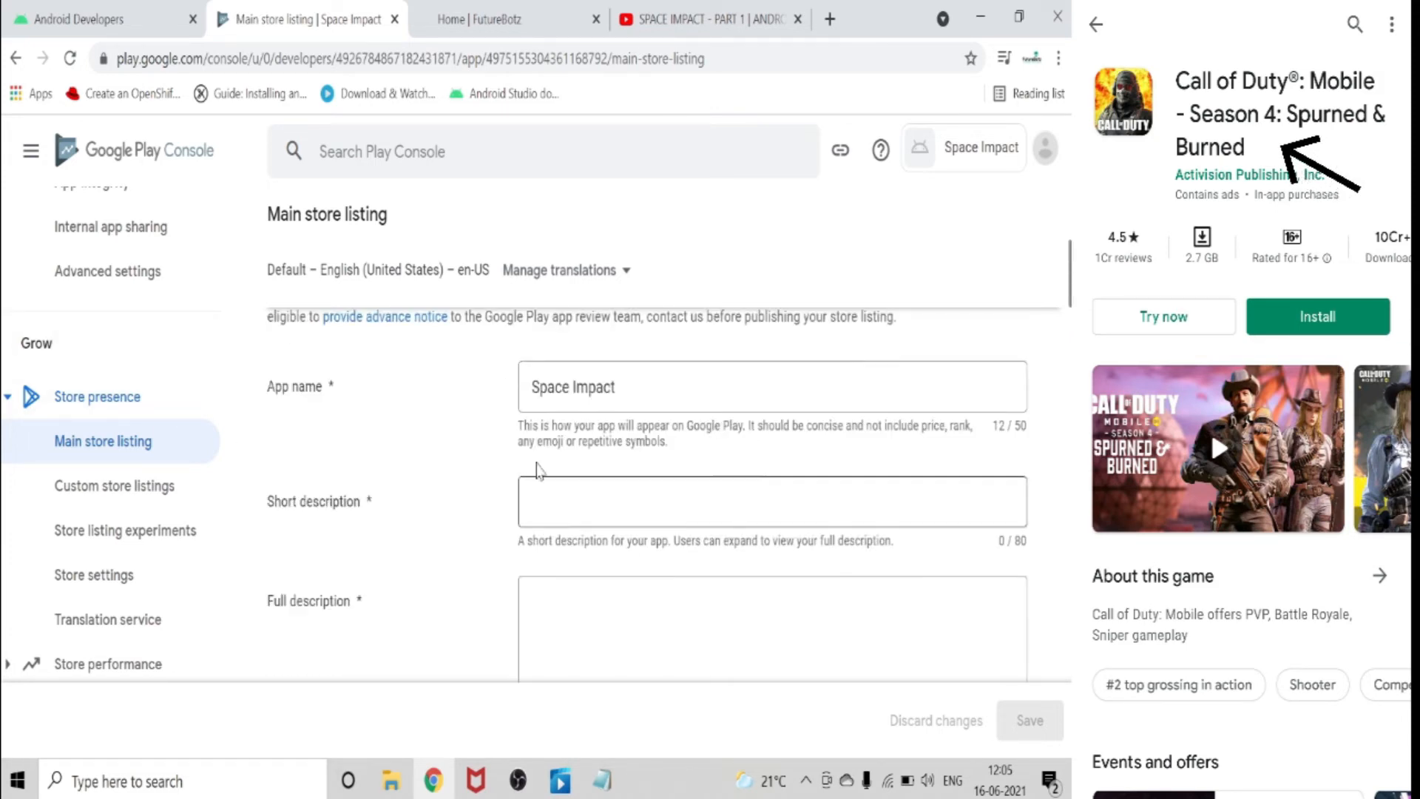
pyautogui.click(772, 502)
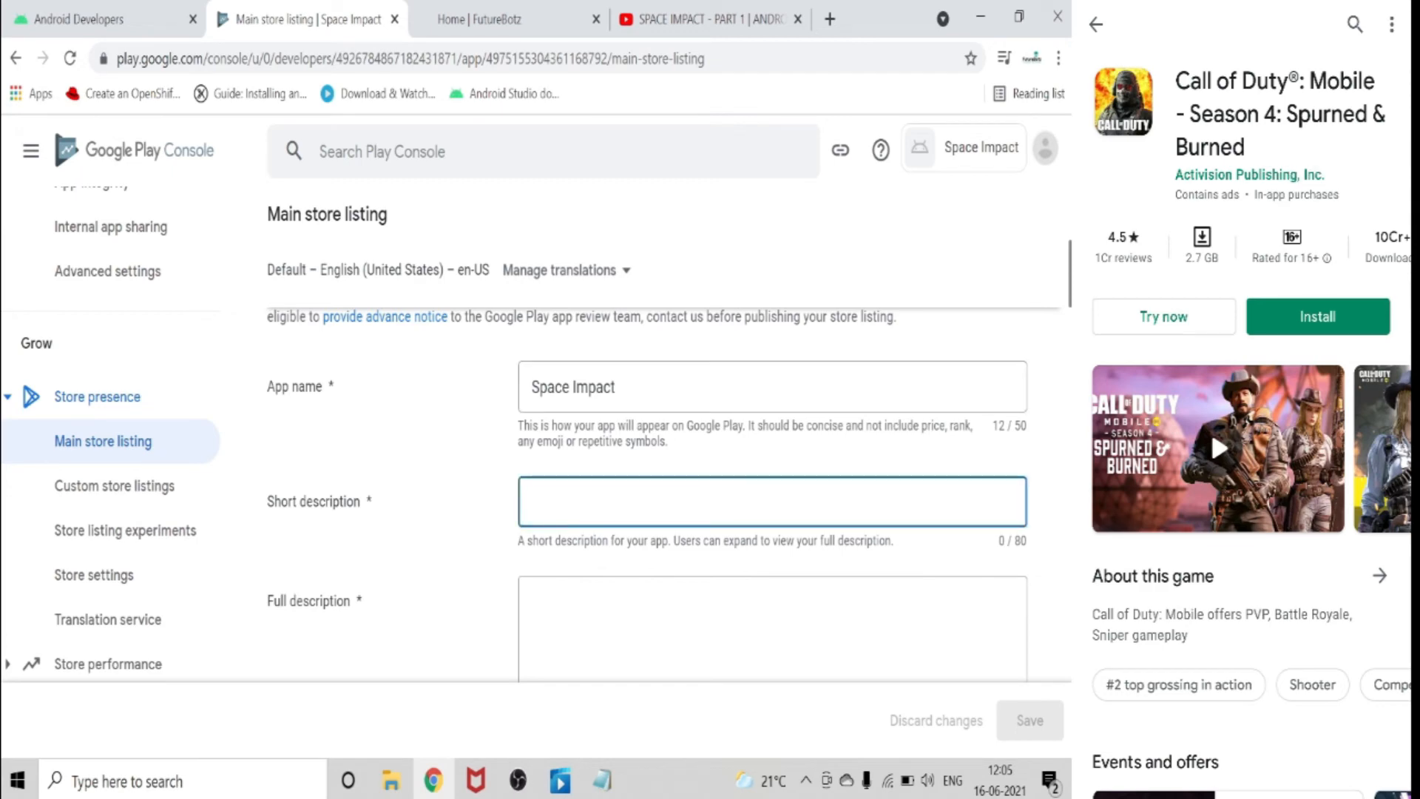
# Fill the short description from the Notepad draft with "Hey grown up kids! Bring back your nostalgia by destroying your enemies in space".
pyautogui.click(603, 779)
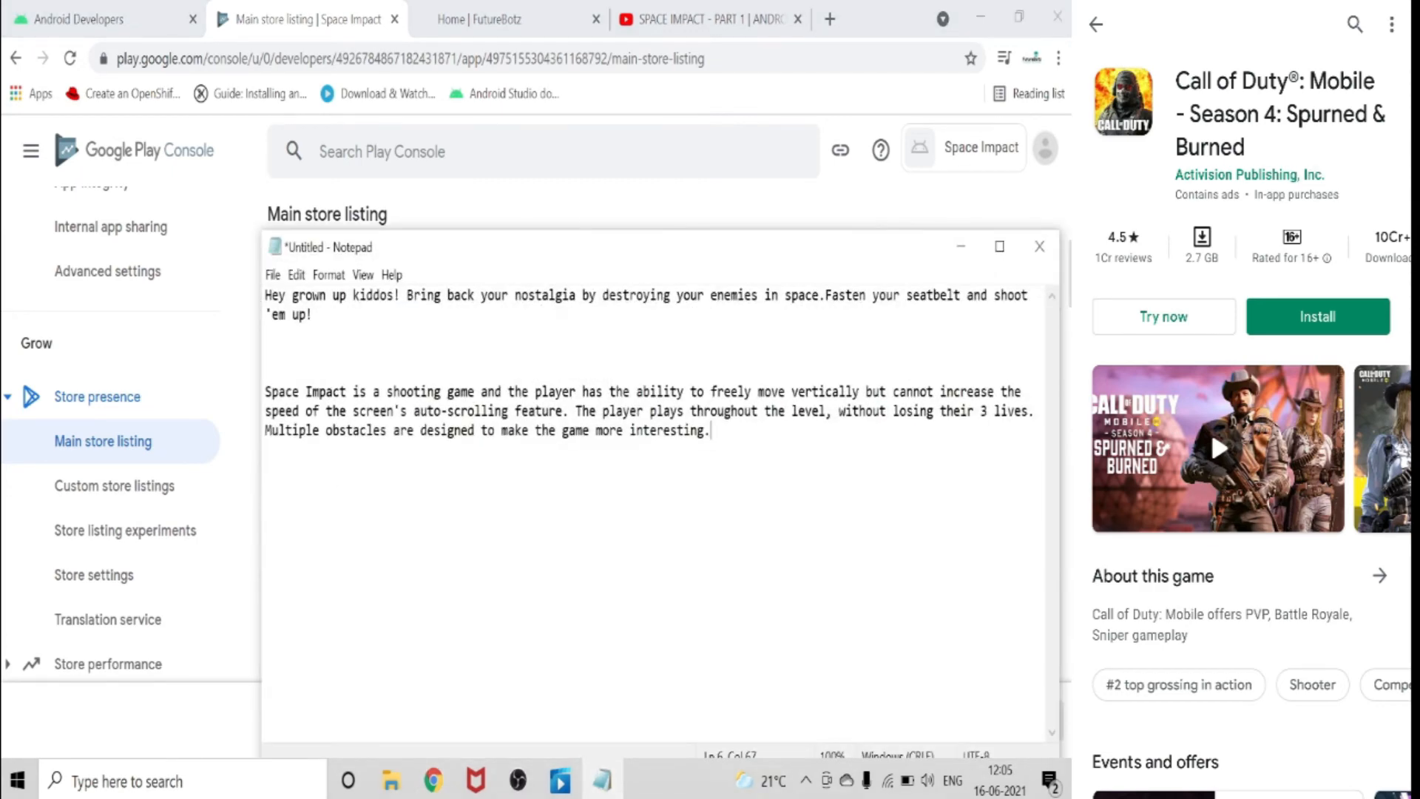
pyautogui.moveTo(259, 295); pyautogui.dragTo(307, 314)
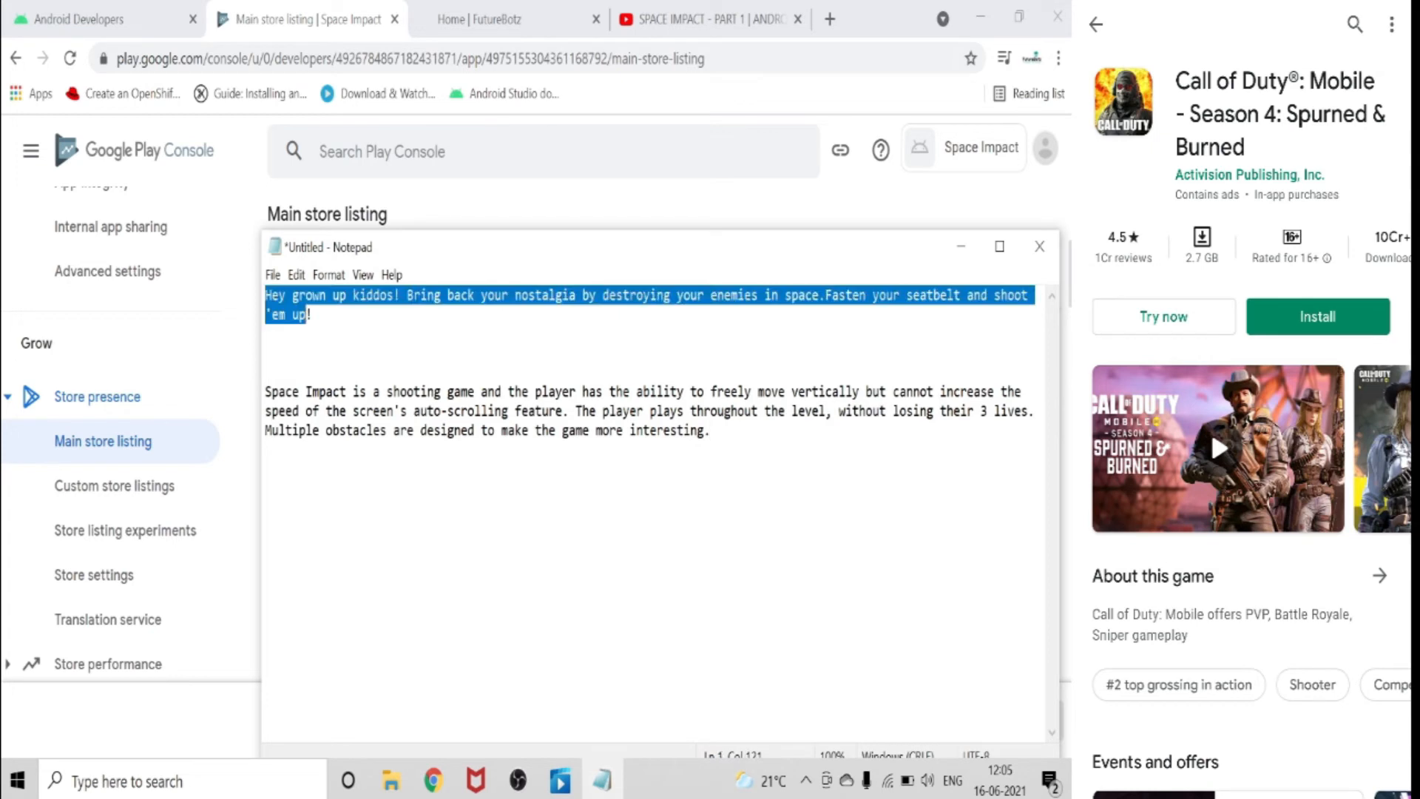
pyautogui.click(307, 334)
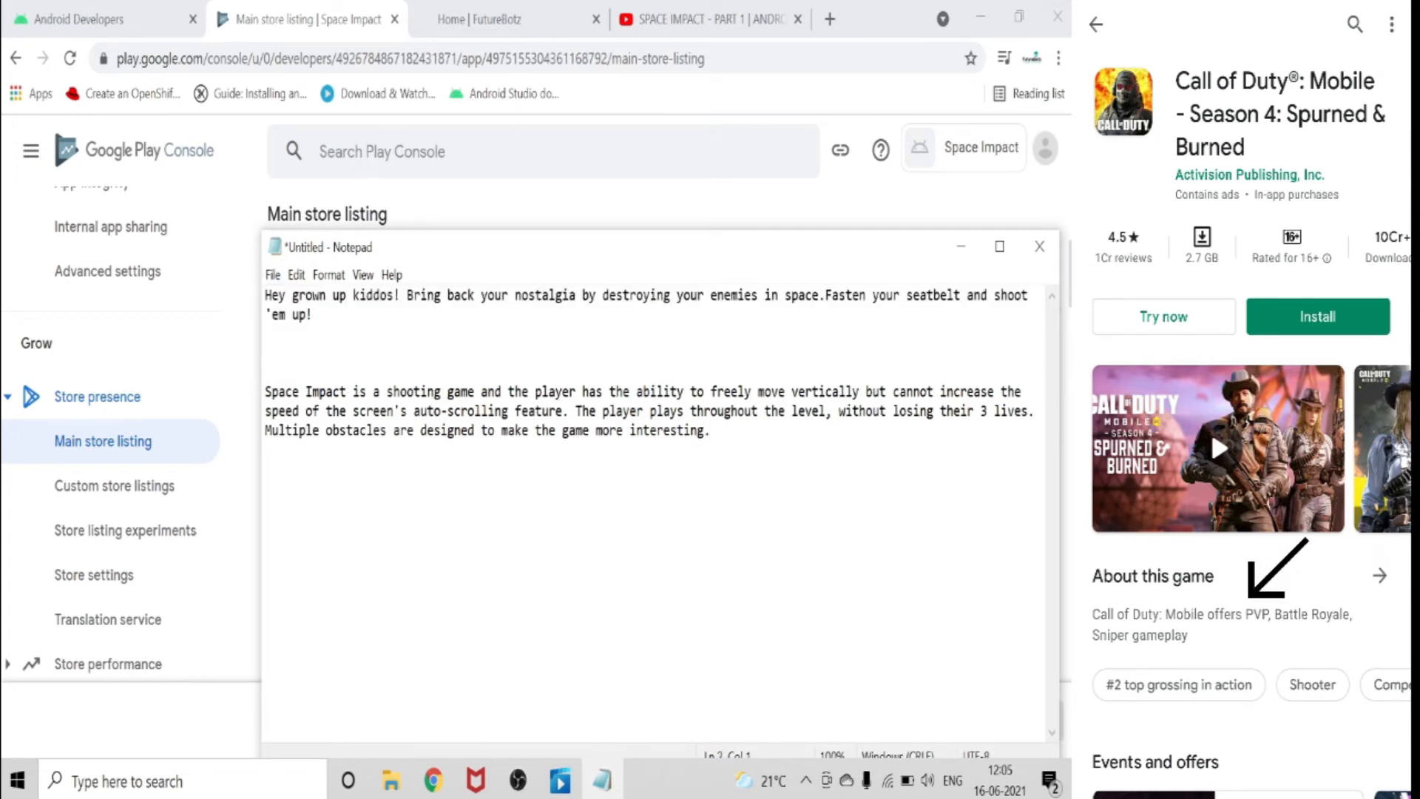
pyautogui.moveTo(266, 295); pyautogui.dragTo(312, 314)
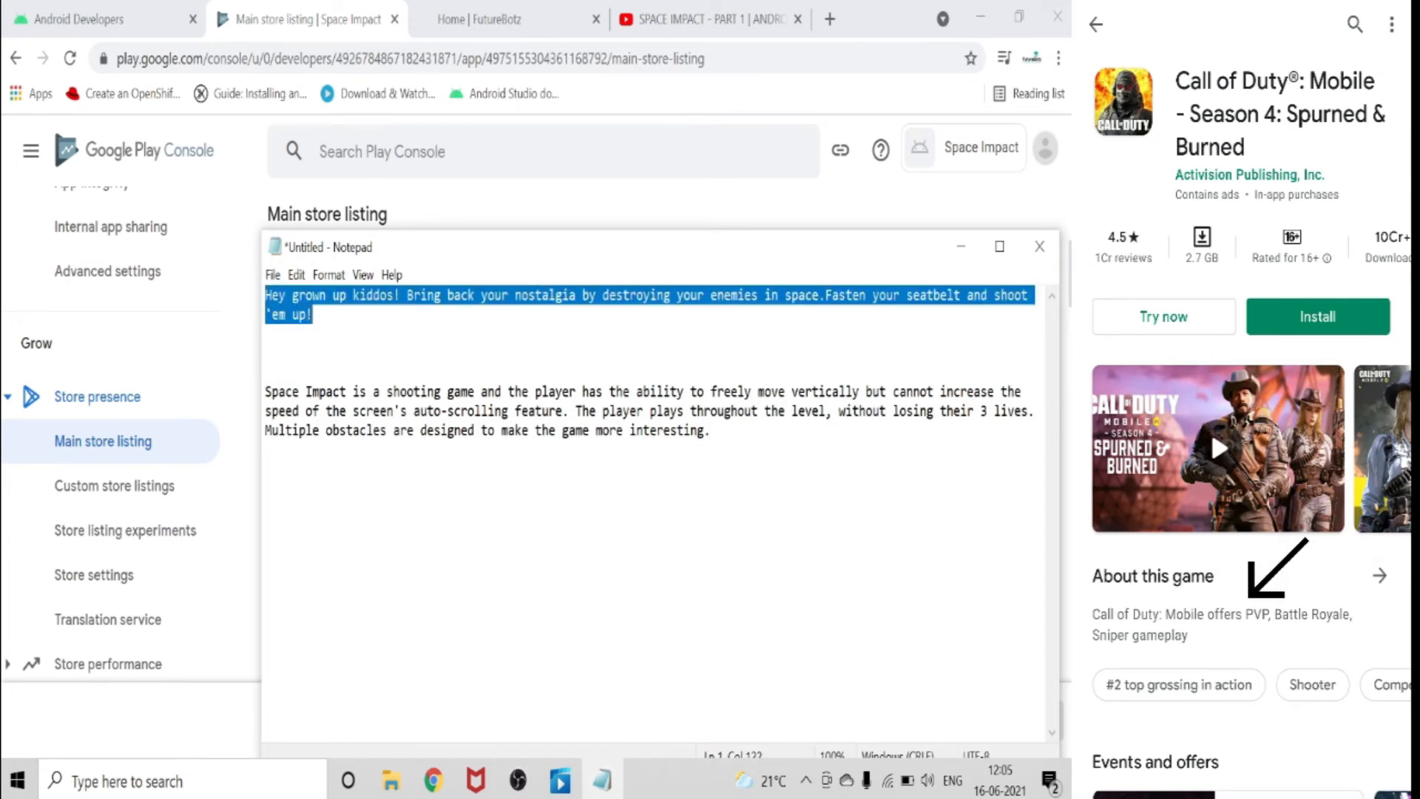
pyautogui.rightClick(291, 303)
pyautogui.click(314, 369)
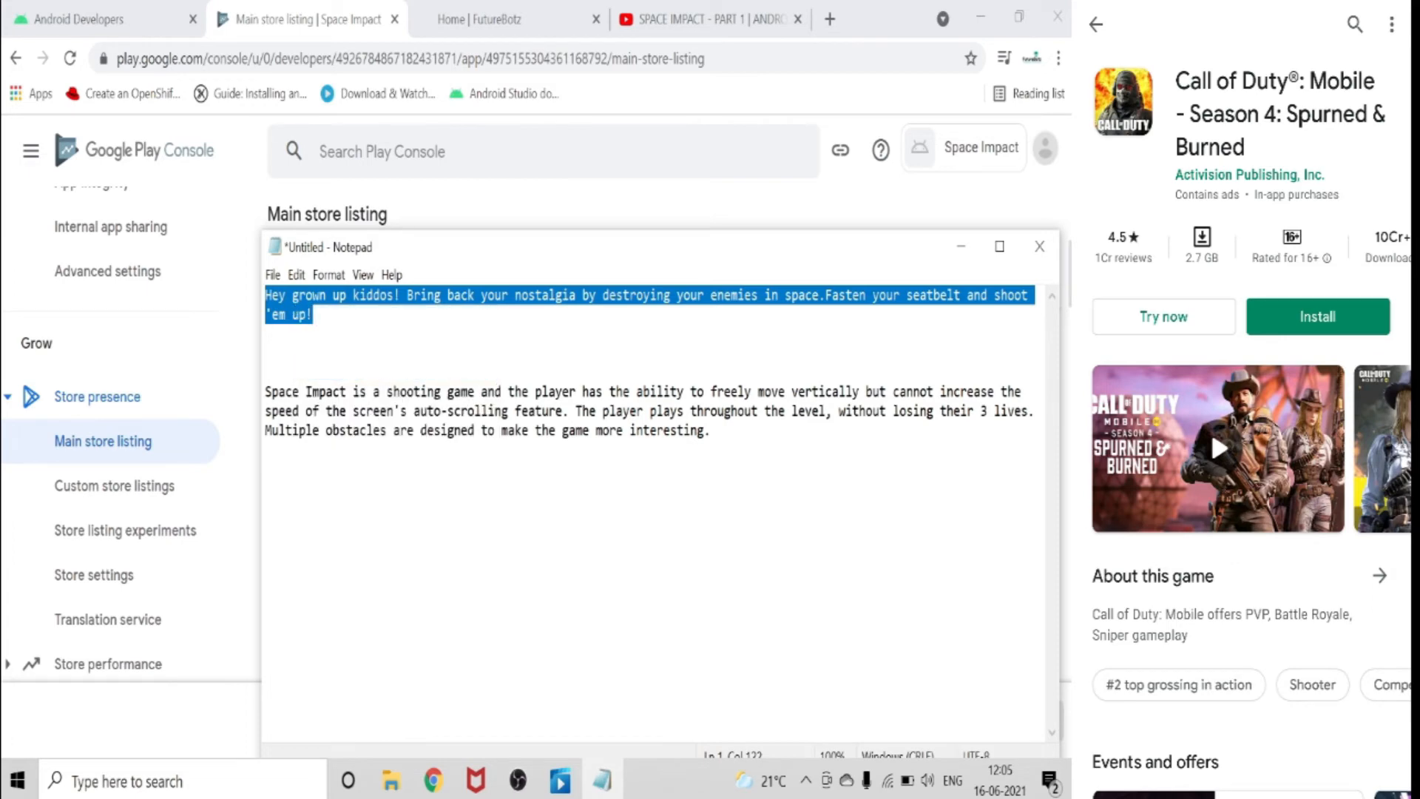
pyautogui.click(961, 247)
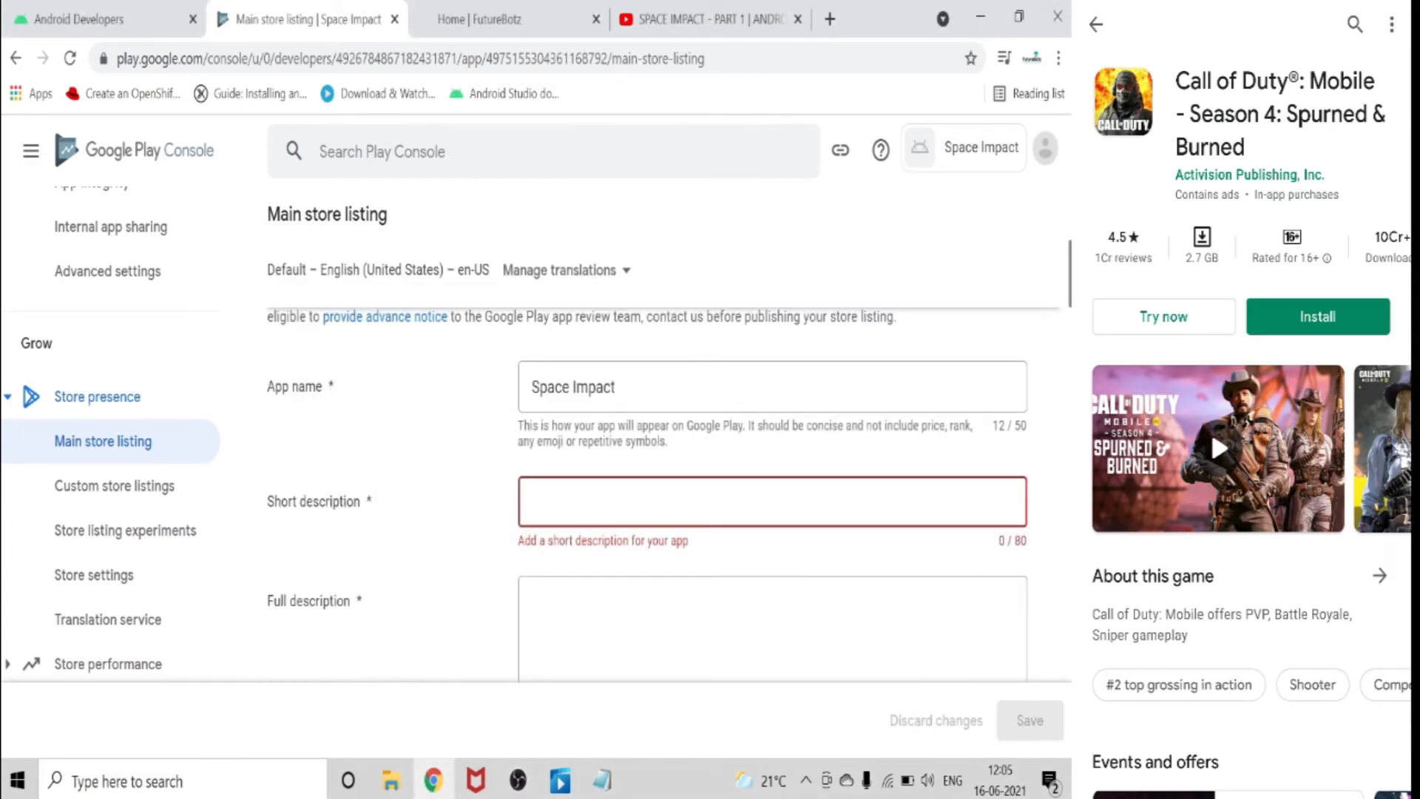
pyautogui.rightClick(584, 507)
pyautogui.click(651, 314)
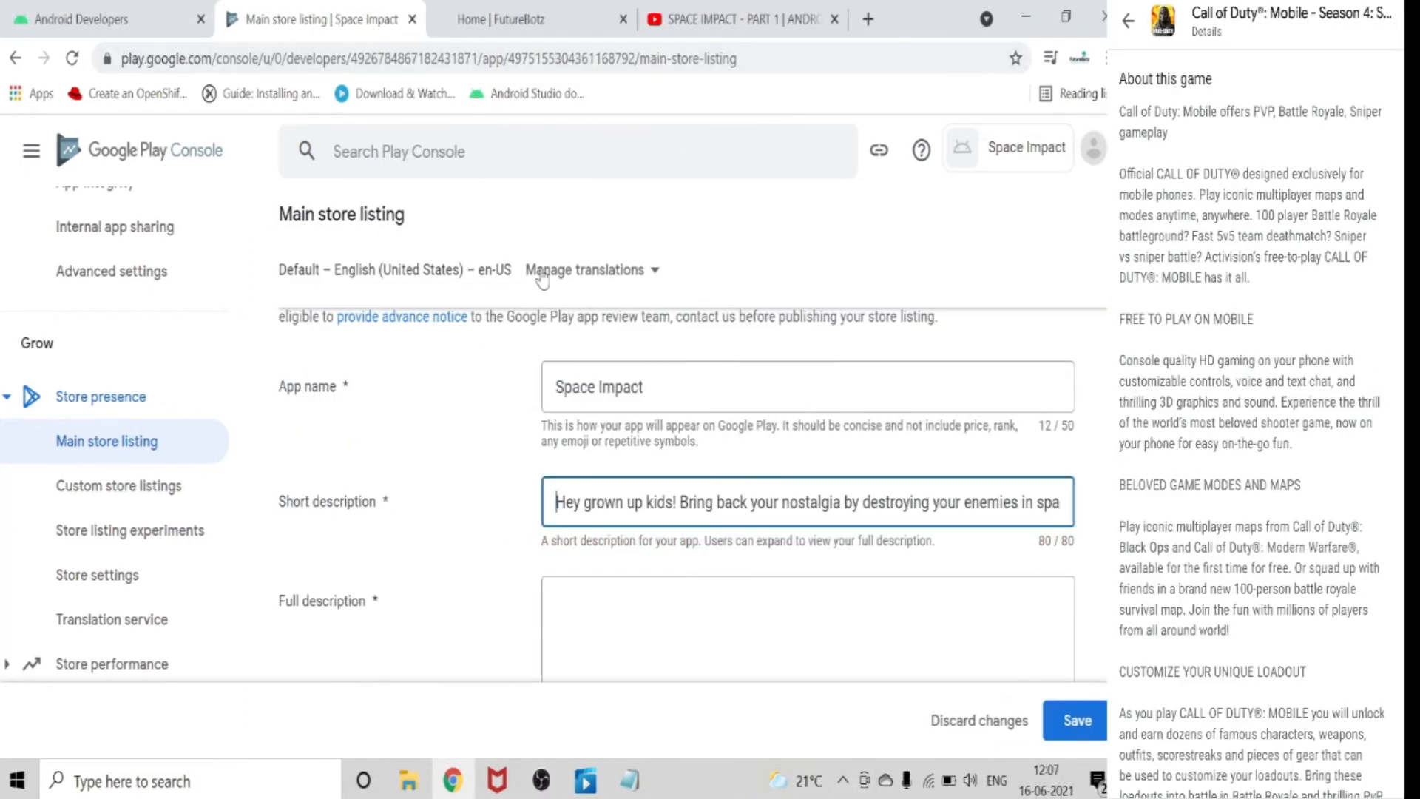
# Go to the full description and copy its text from the Notepad draft, from "Fasten your seatbelt and shoot 'em up!" through "more interesting.".
pyautogui.scroll(-2, 585, 414)
pyautogui.click(589, 410)
pyautogui.scroll(-2, 588, 466)
pyautogui.scroll(5, 588, 469)
pyautogui.scroll(-8, 813, 443)
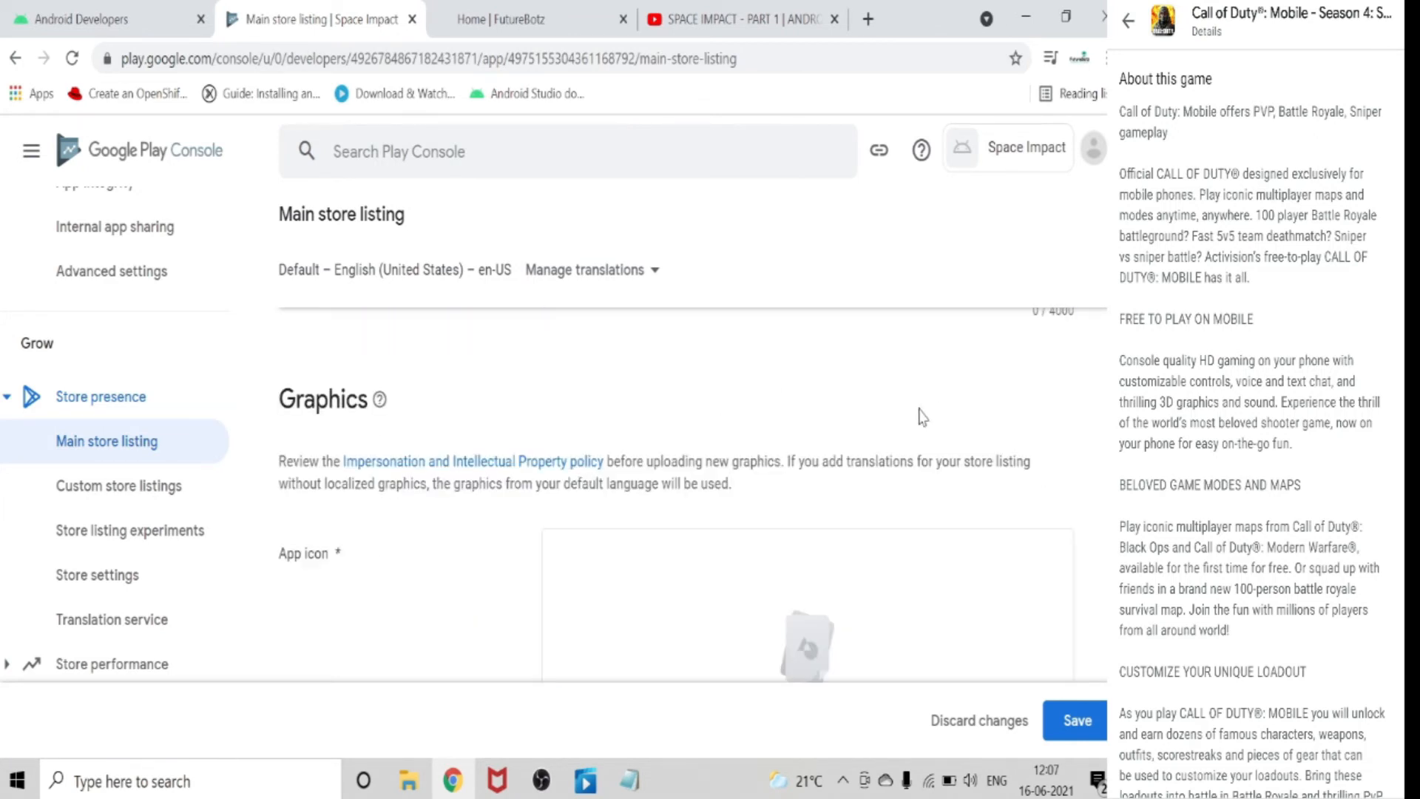
pyautogui.scroll(2, 1079, 532)
pyautogui.scroll(2, 1084, 500)
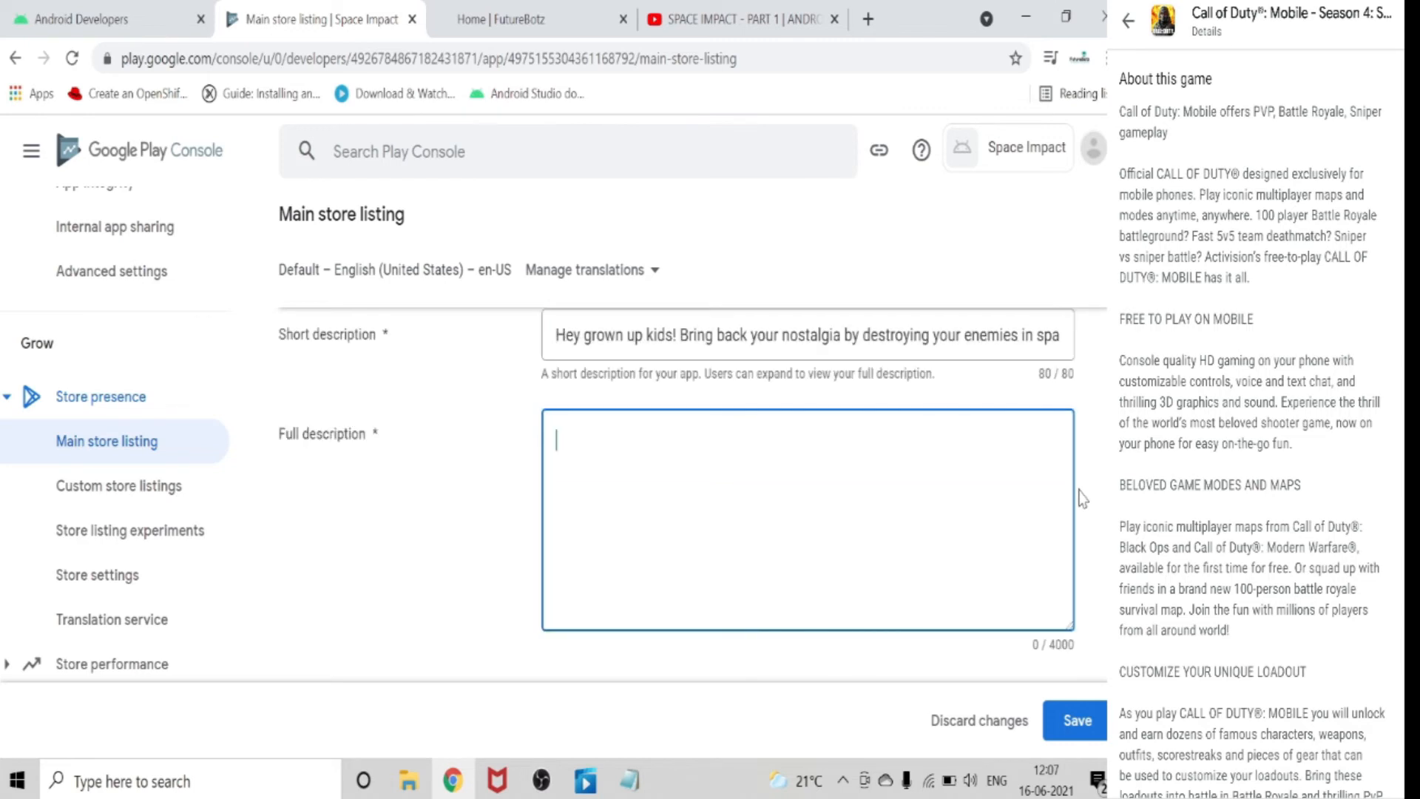
pyautogui.click(629, 780)
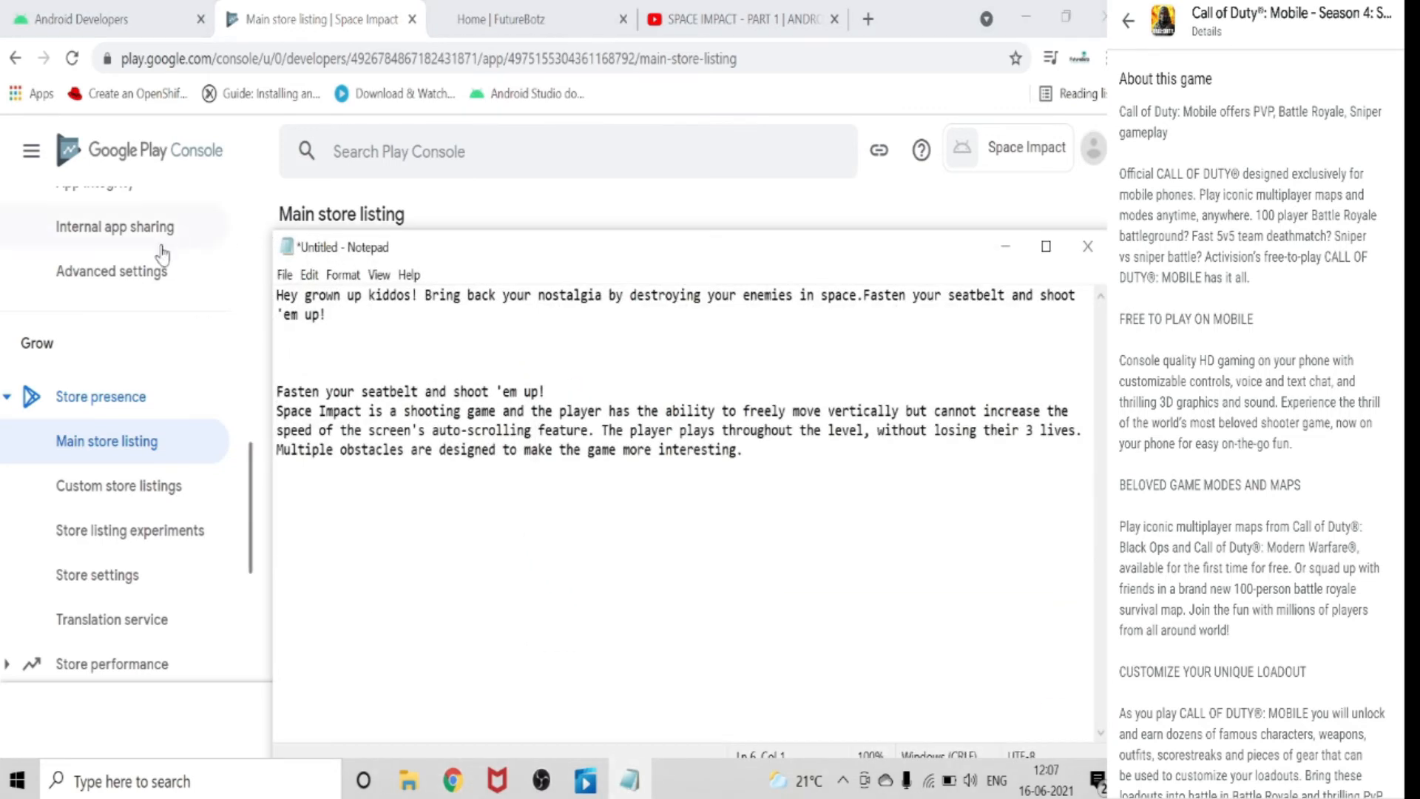
pyautogui.moveTo(276, 392); pyautogui.dragTo(742, 449)
pyautogui.click(663, 449)
pyautogui.moveTo(276, 391); pyautogui.dragTo(744, 451)
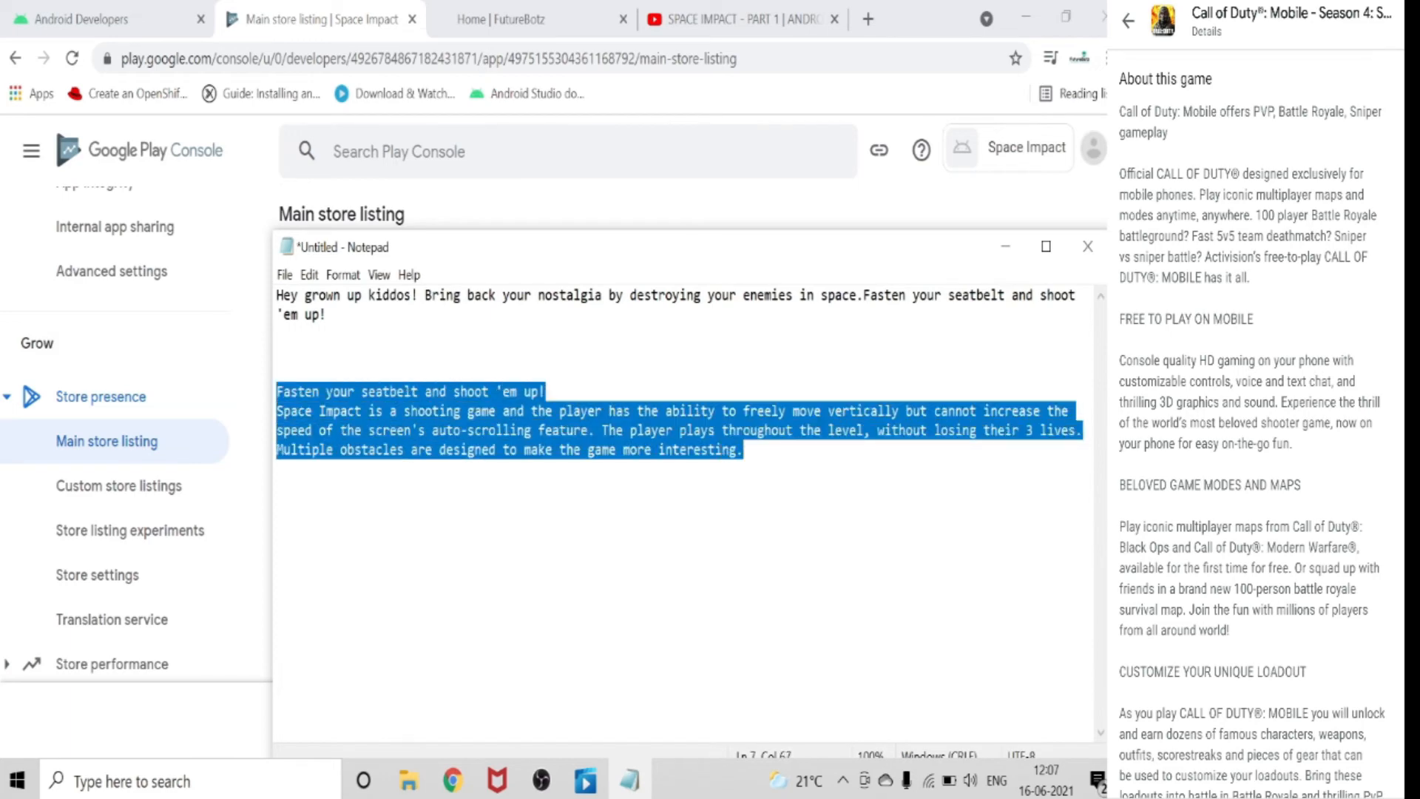
pyautogui.rightClick(630, 439)
pyautogui.click(669, 504)
# Return to the Main store listing and paste the copied Space Impact text into the full description.
pyautogui.click(1005, 246)
pyautogui.scroll(-2, 828, 503)
pyautogui.scroll(2, 828, 503)
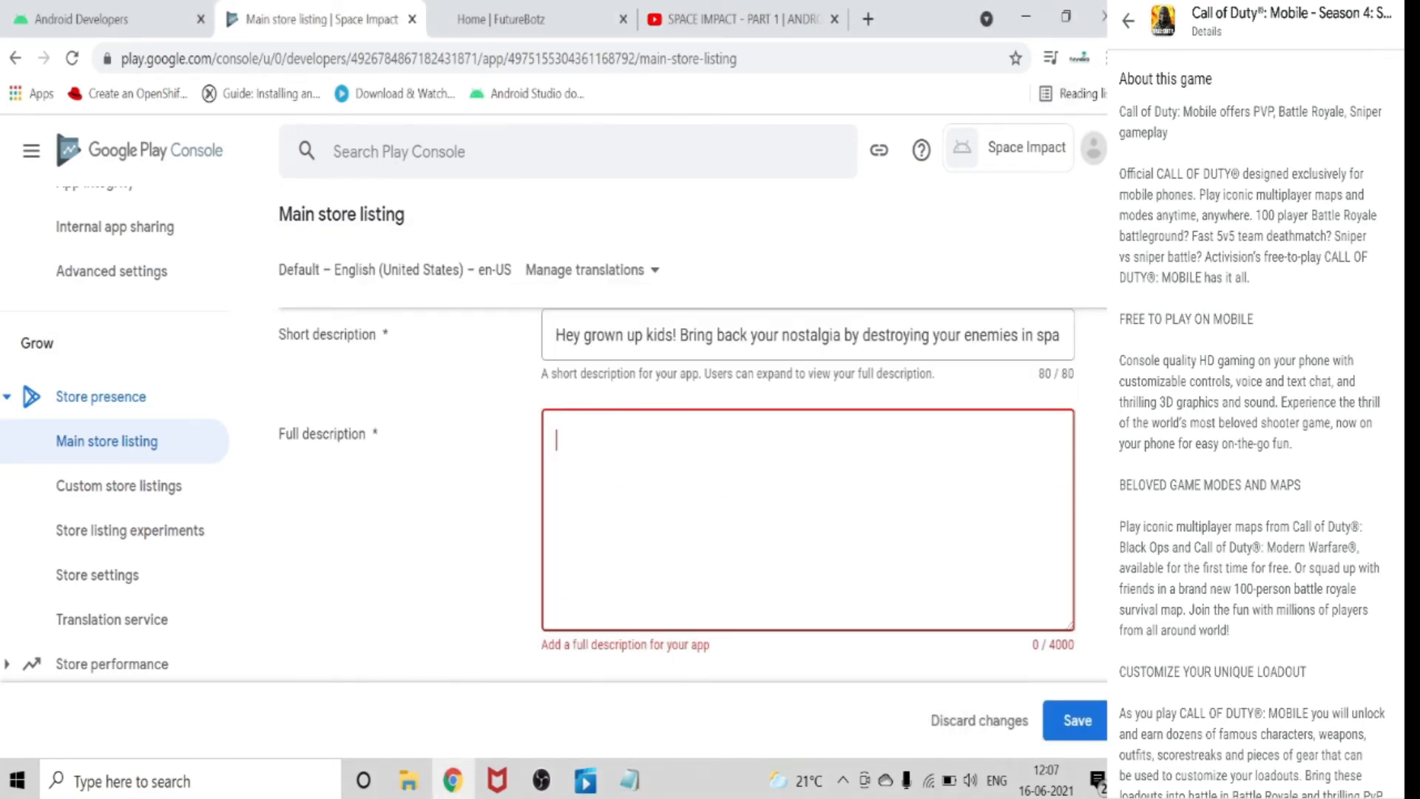
pyautogui.rightClick(613, 458)
pyautogui.click(662, 284)
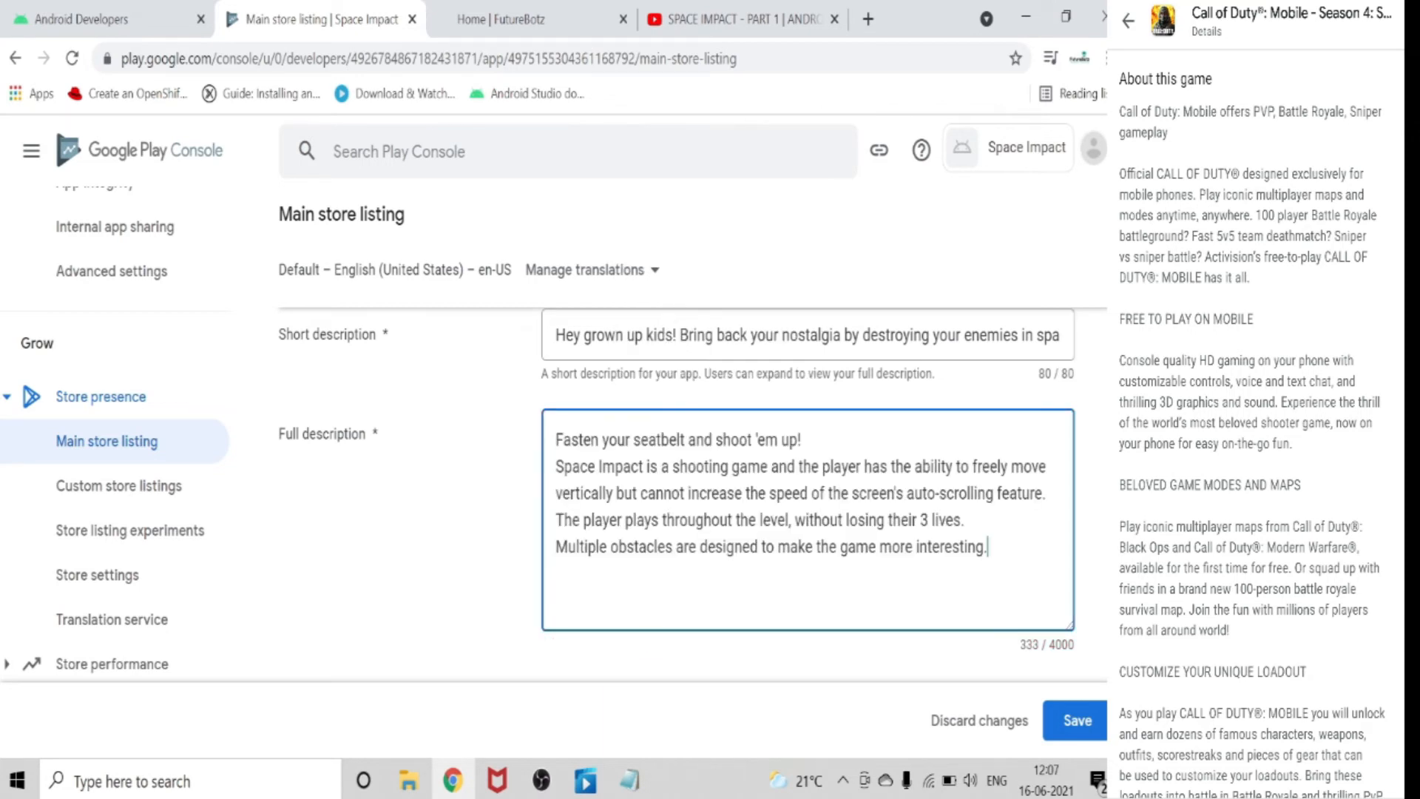
# Upload the space-shooter image from the Desktop folder as the app icon in the listing's Graphics section.
pyautogui.scroll(-2, 819, 538)
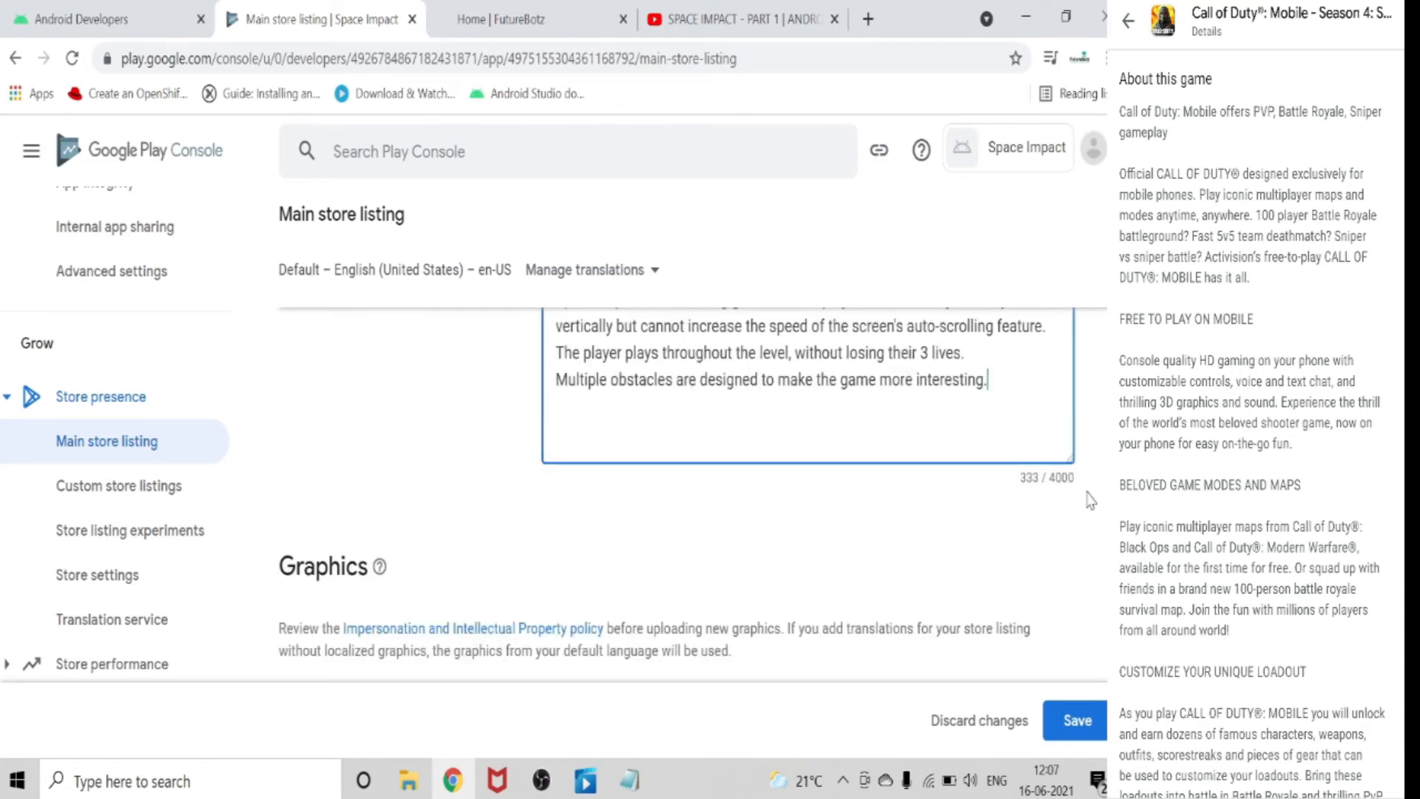
pyautogui.scroll(-5, 971, 542)
pyautogui.scroll(2, 315, 386)
pyautogui.scroll(-2, 382, 410)
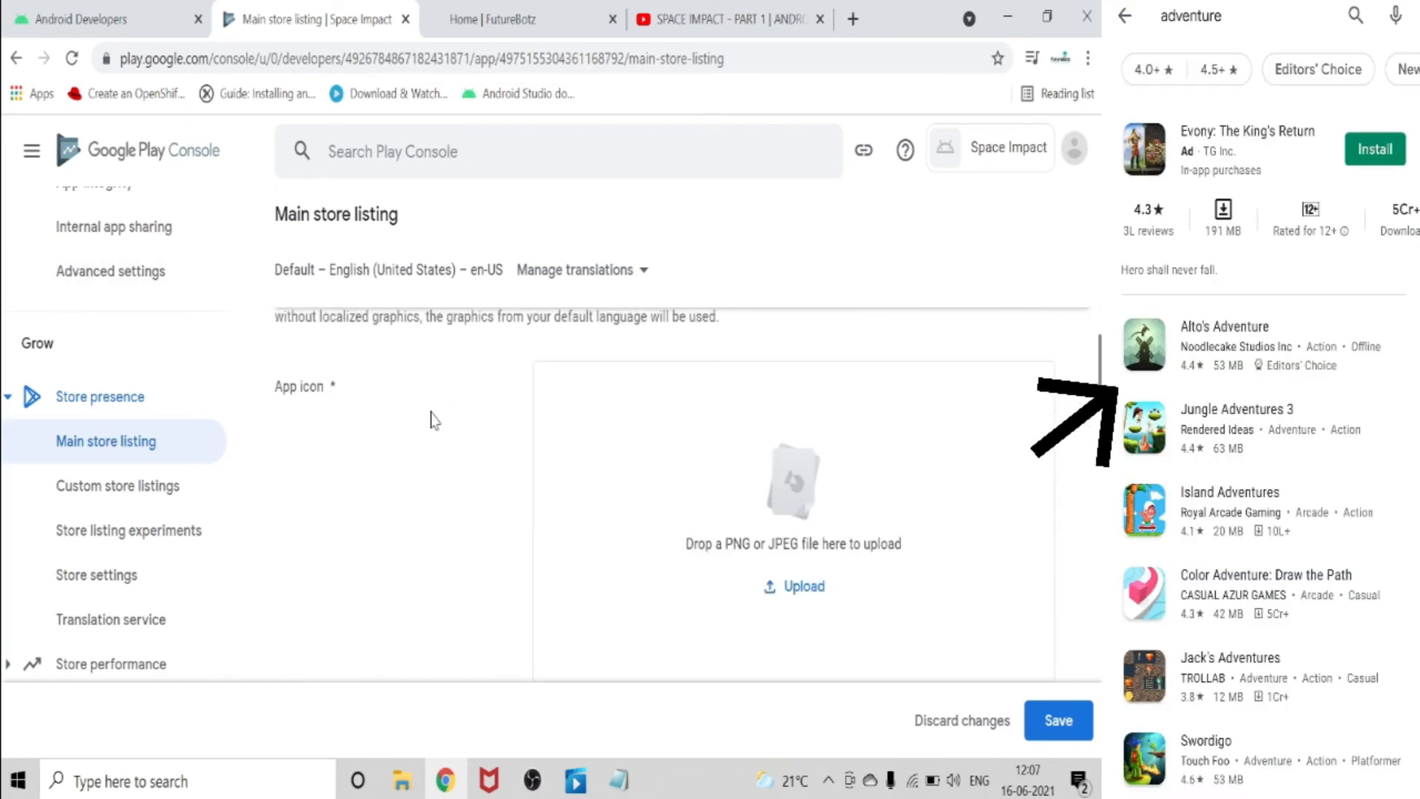
pyautogui.scroll(-2, 430, 424)
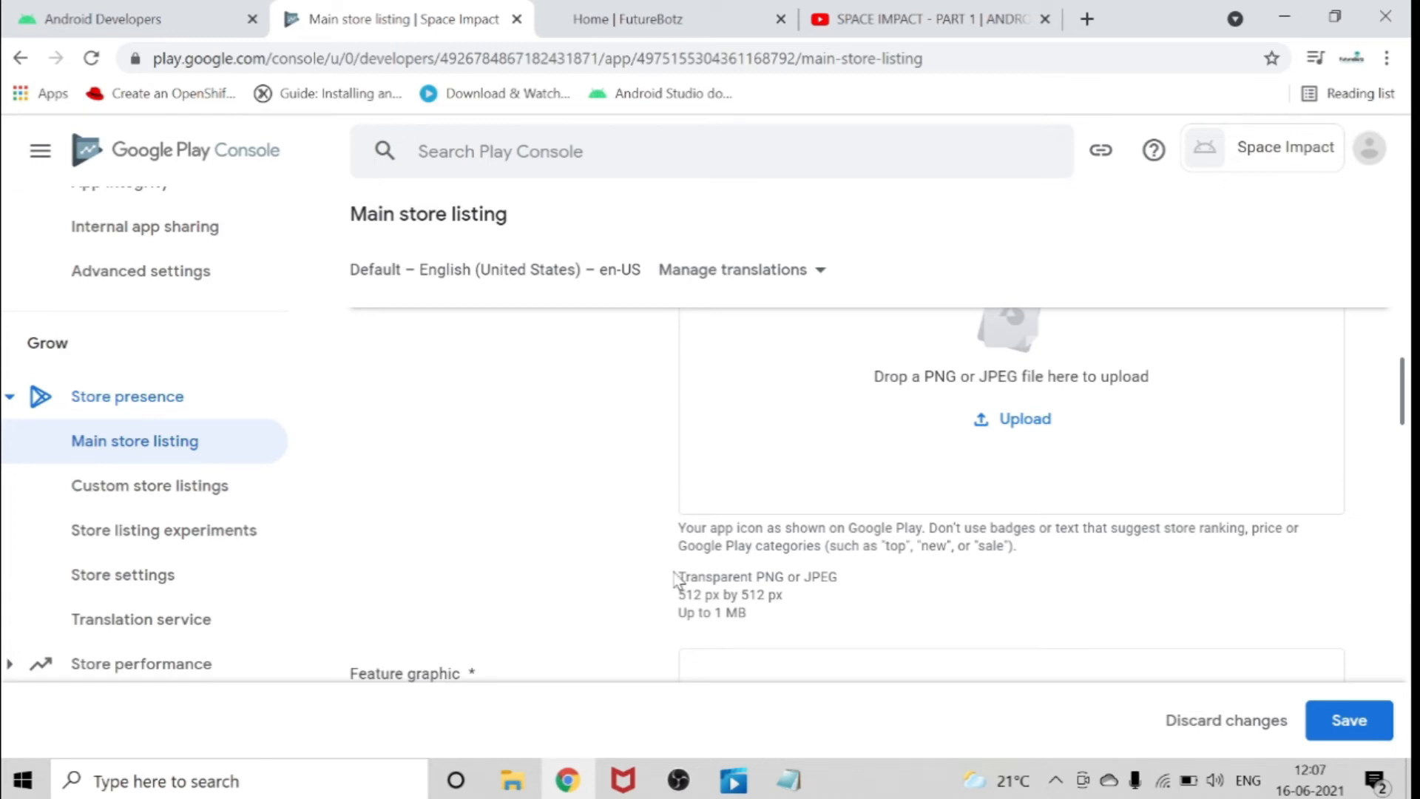
pyautogui.click(1000, 428)
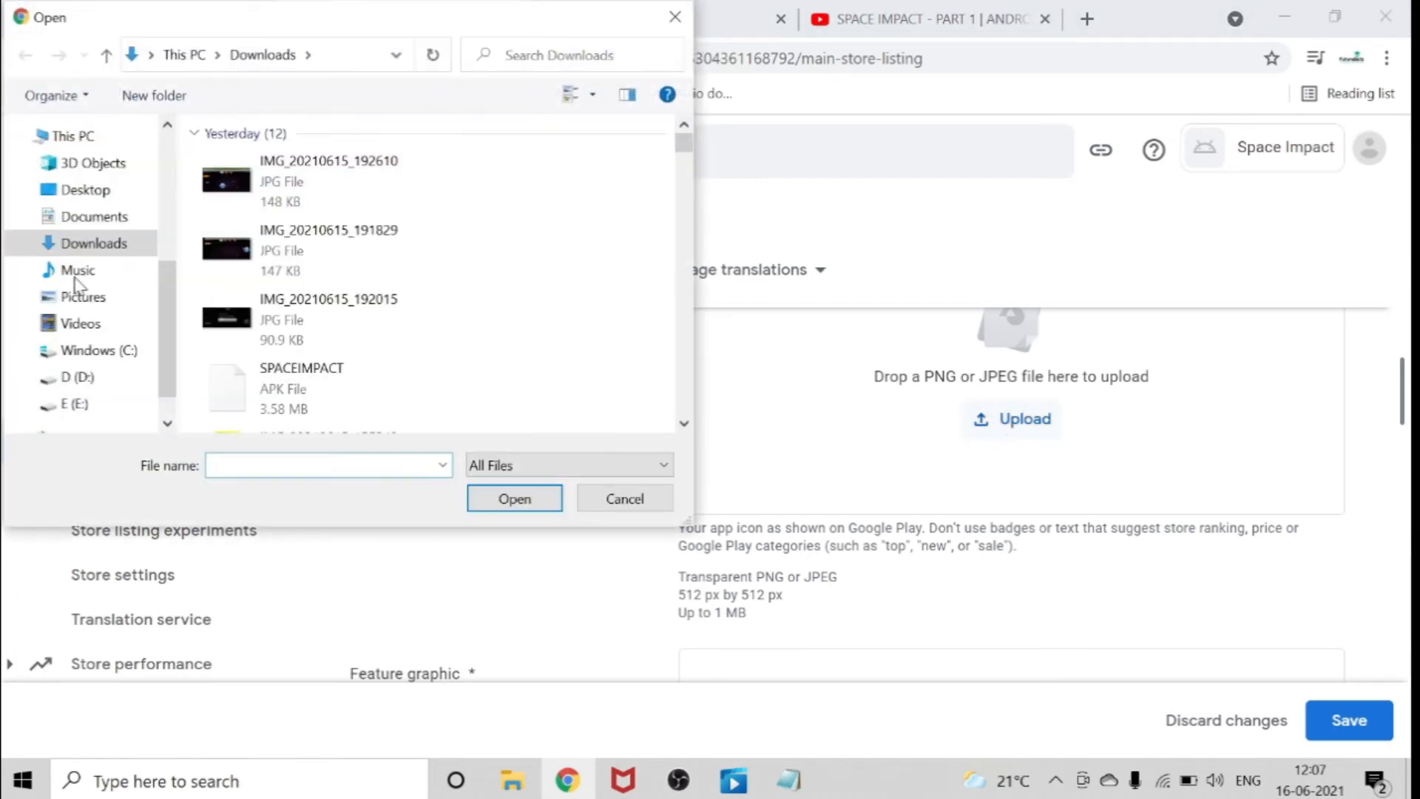
pyautogui.click(82, 187)
pyautogui.scroll(-6, 325, 237)
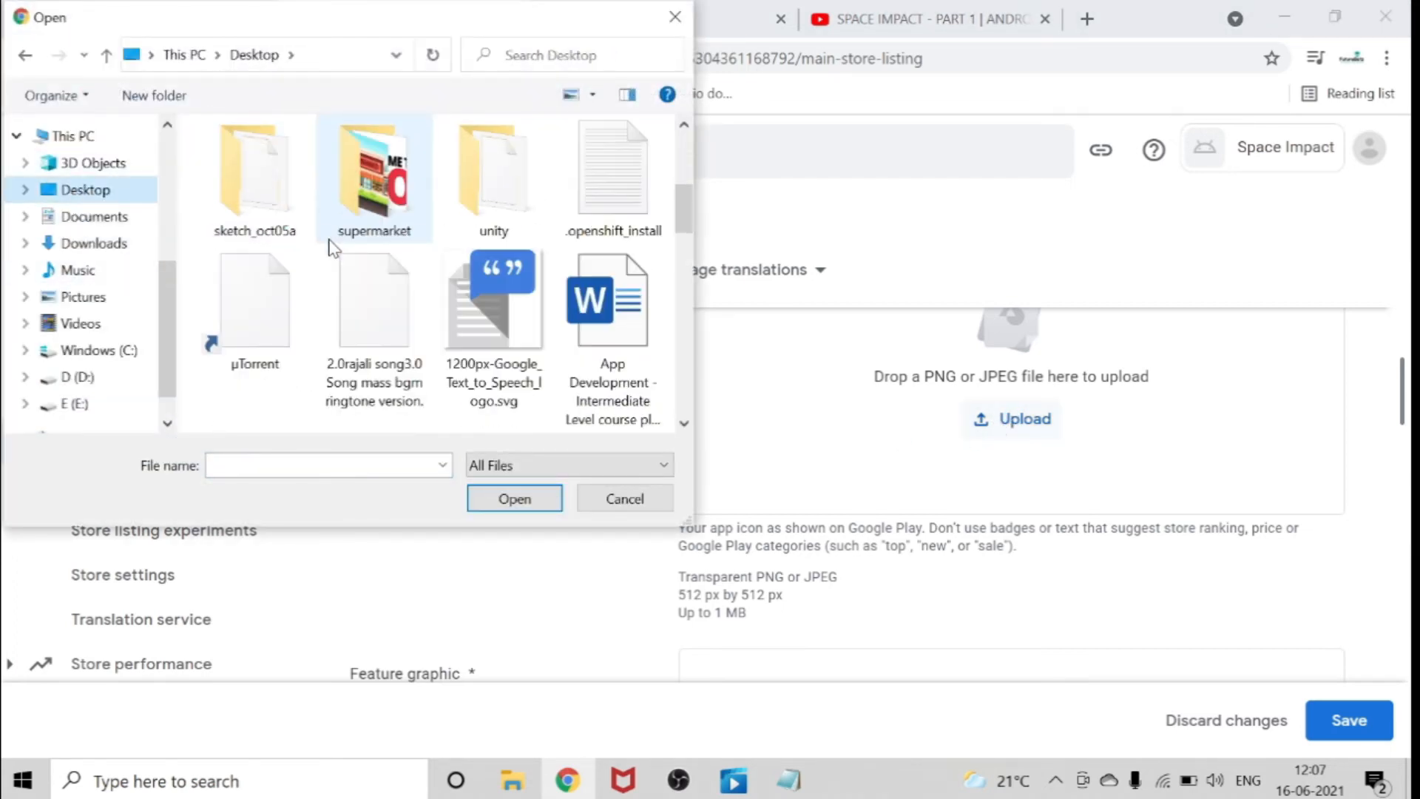
pyautogui.scroll(-5, 331, 248)
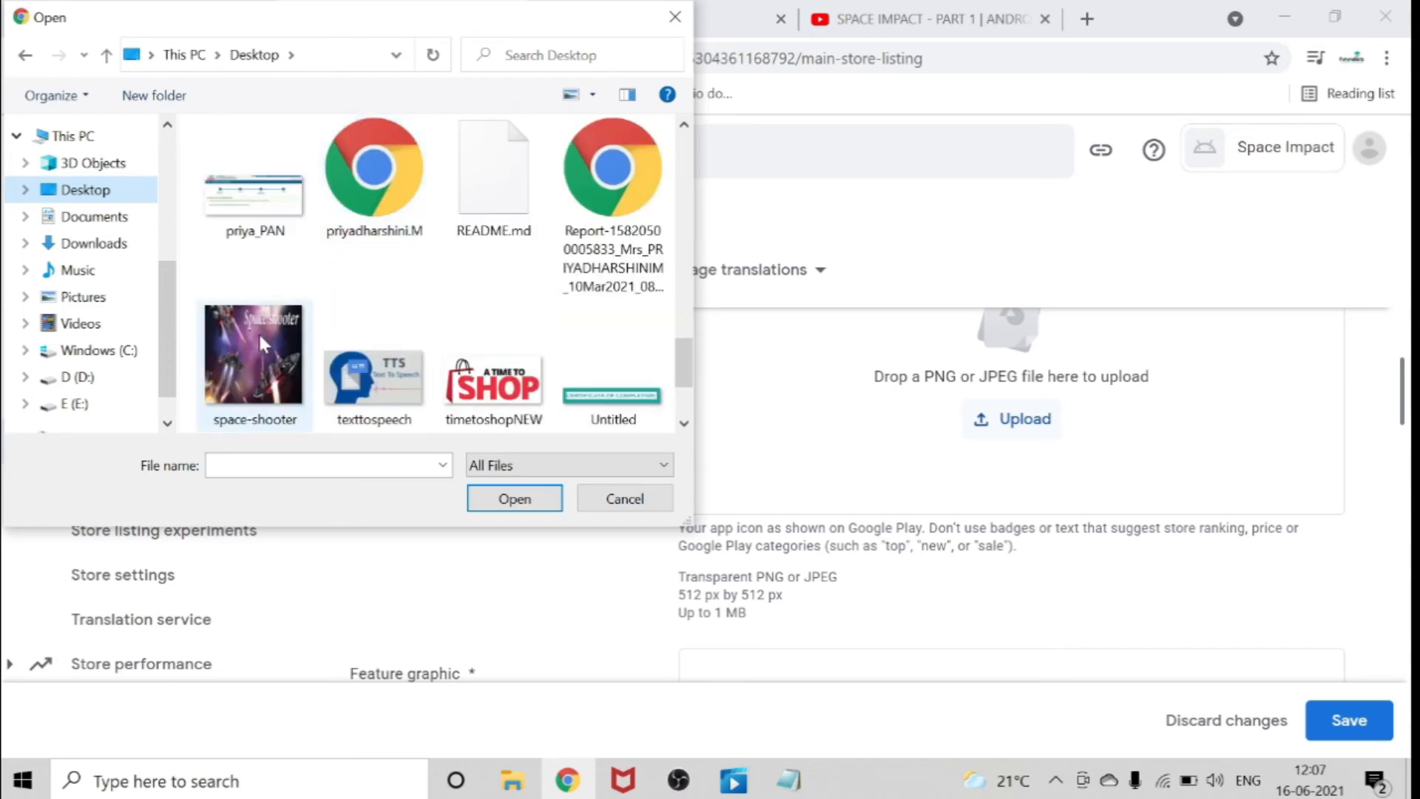
pyautogui.click(255, 355)
pyautogui.click(517, 498)
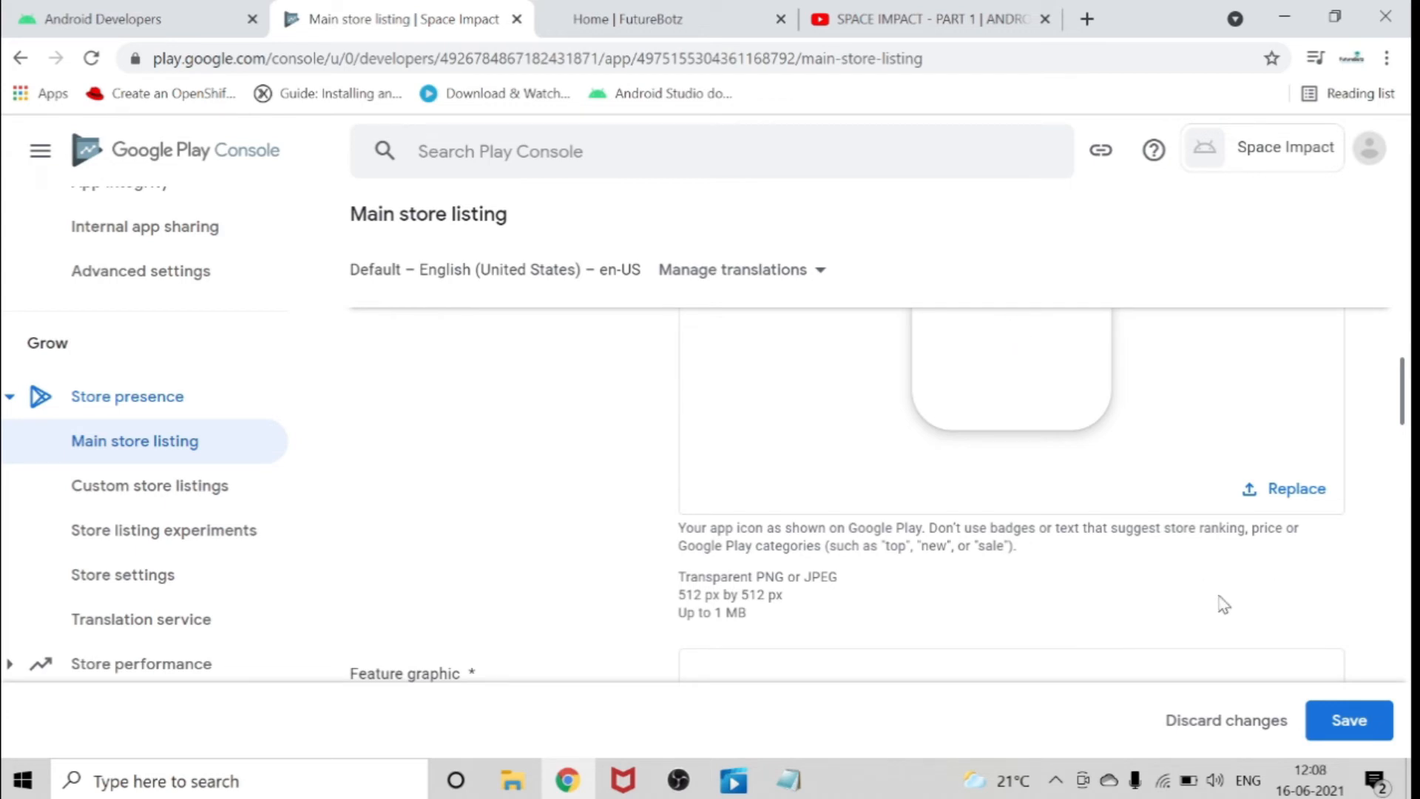
# Upload graphic.png from the Desktop folder as the listing's feature graphic.
pyautogui.scroll(-2, 1172, 543)
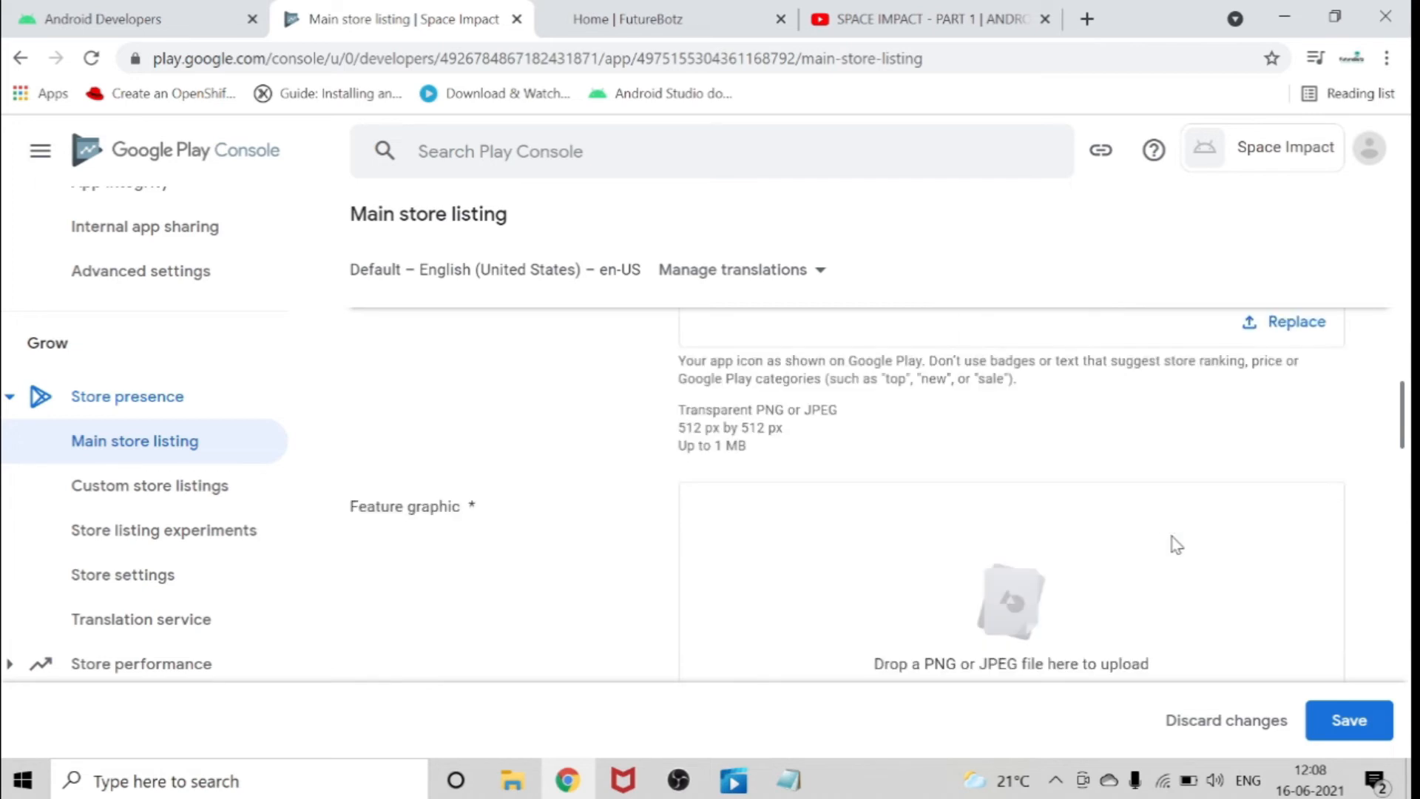
pyautogui.scroll(-2, 821, 441)
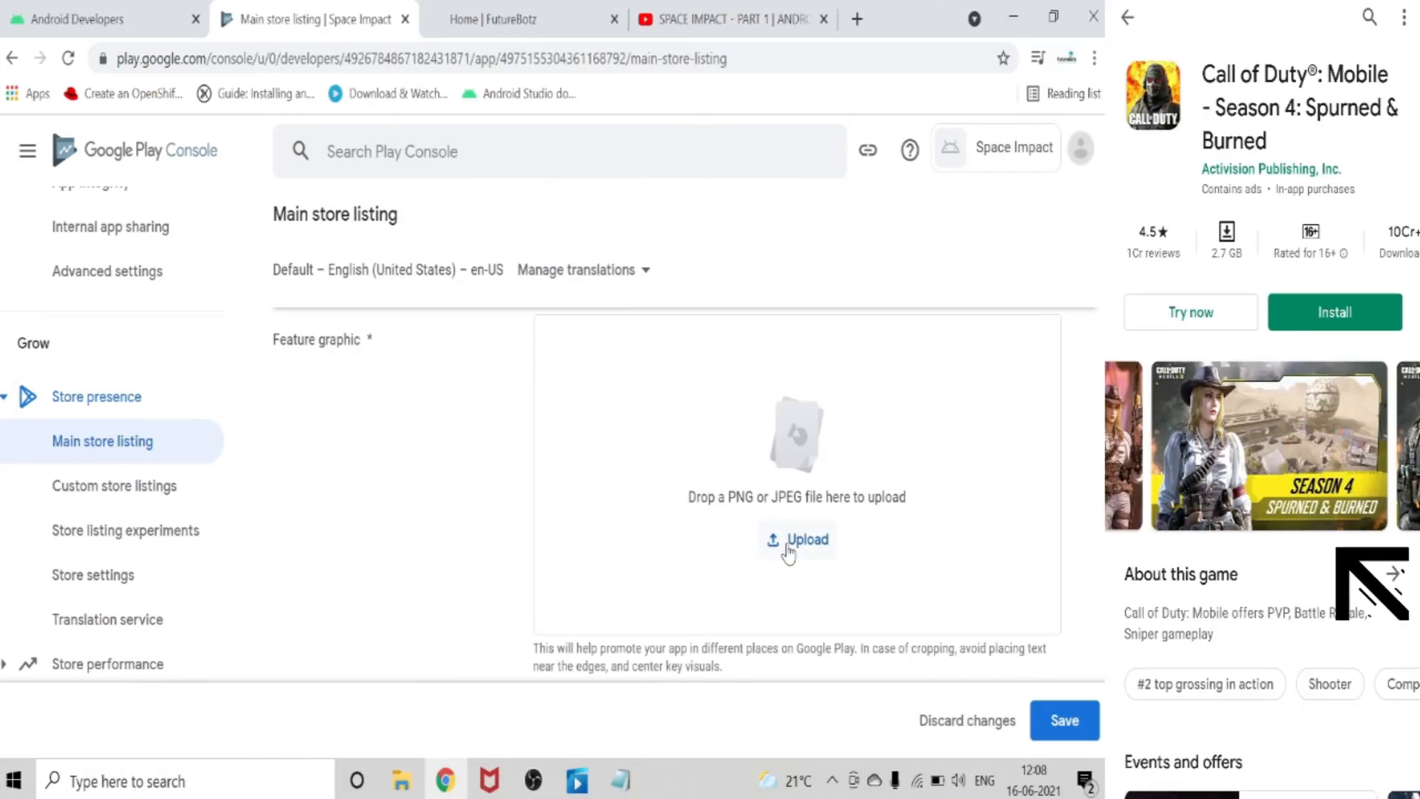
pyautogui.scroll(-2, 1007, 551)
pyautogui.moveTo(553, 548); pyautogui.dragTo(796, 573)
pyautogui.click(843, 551)
pyautogui.click(791, 376)
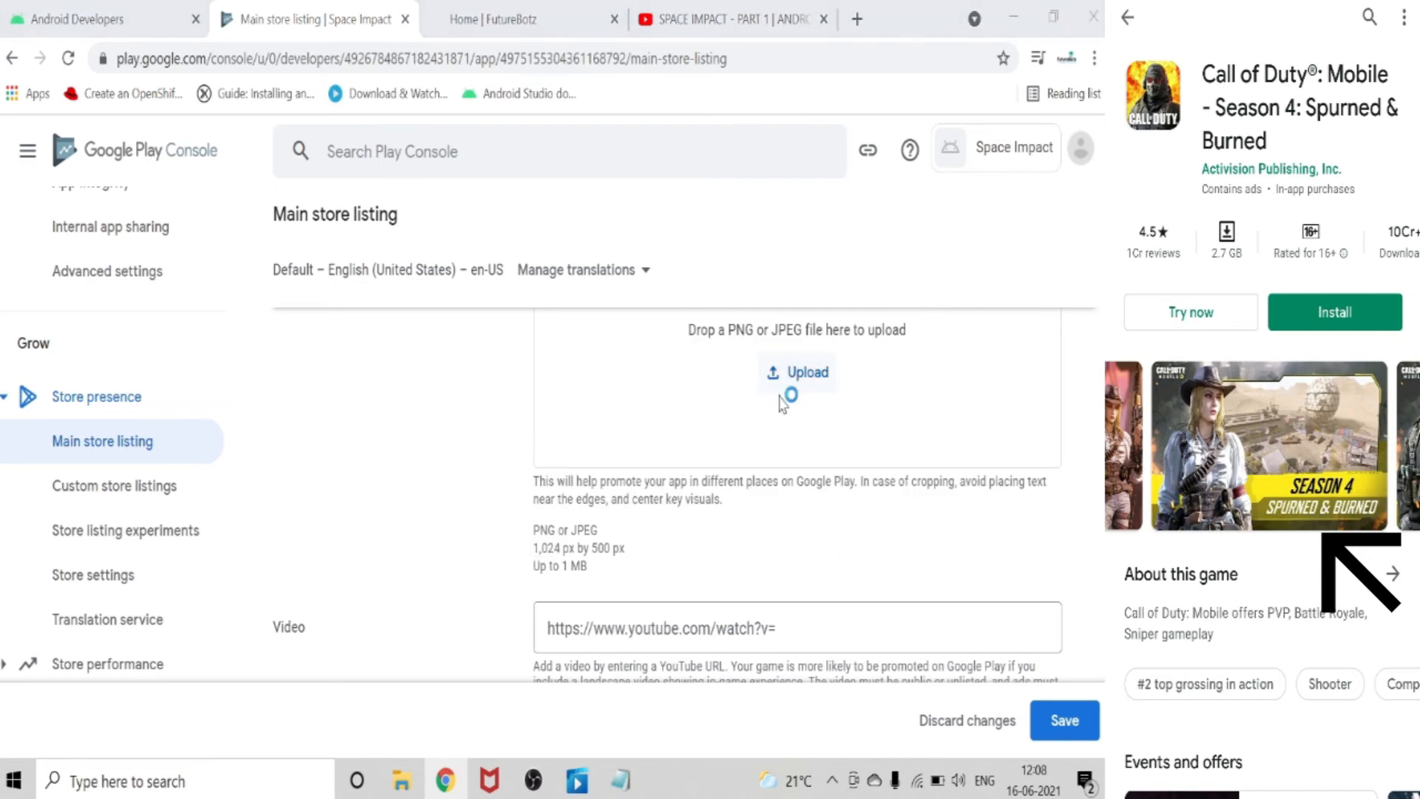
pyautogui.scroll(-5, 419, 255)
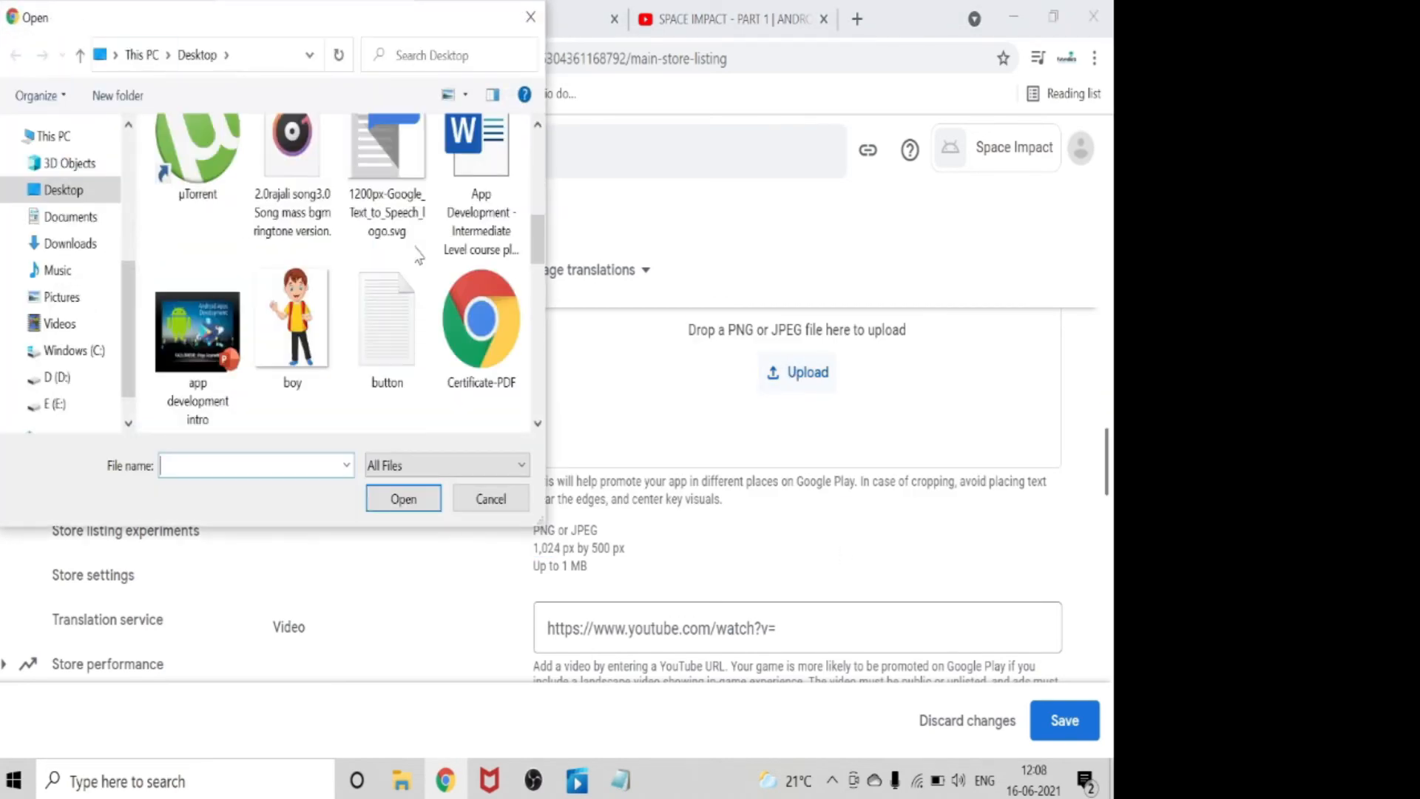
pyautogui.scroll(-5, 418, 255)
pyautogui.scroll(3, 311, 325)
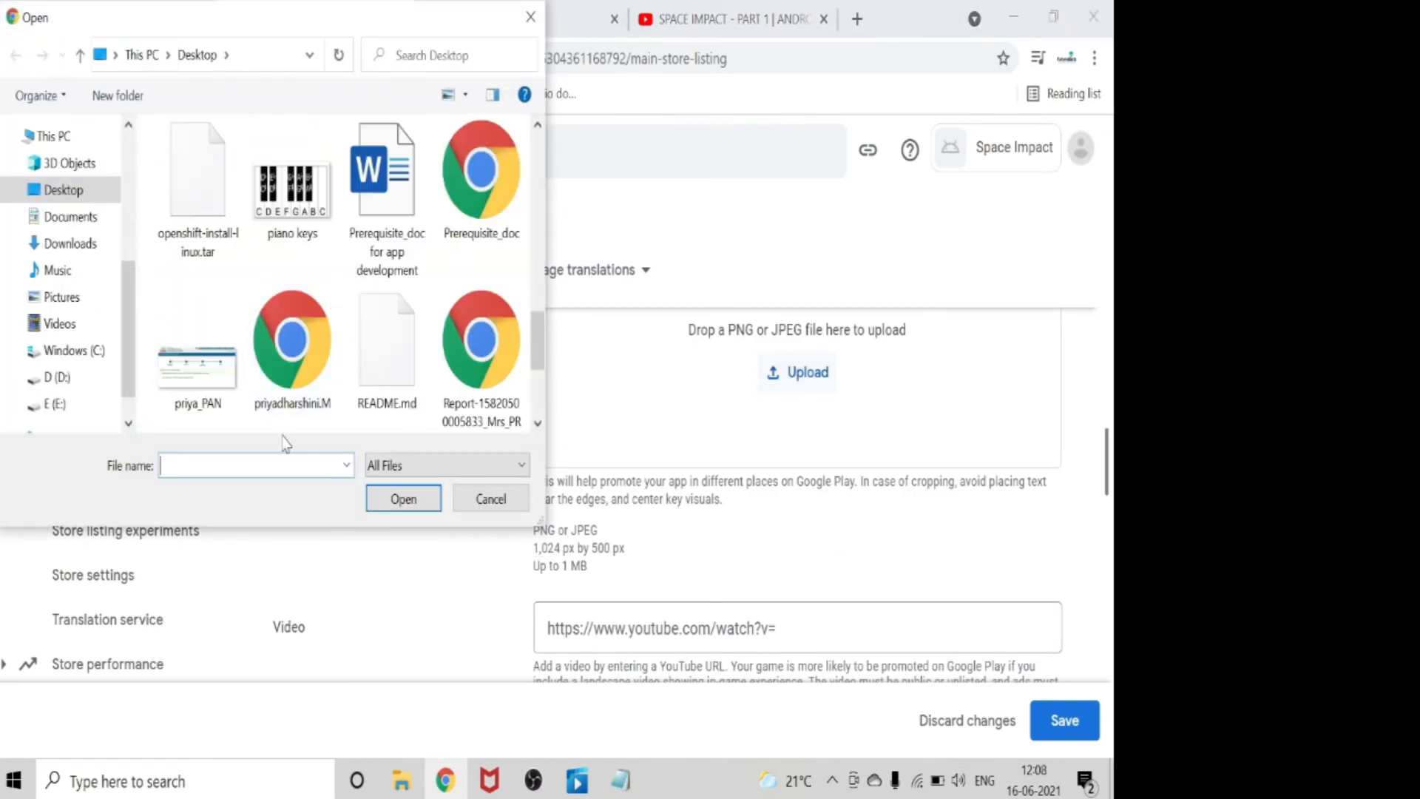
pyautogui.write('graphic.png')
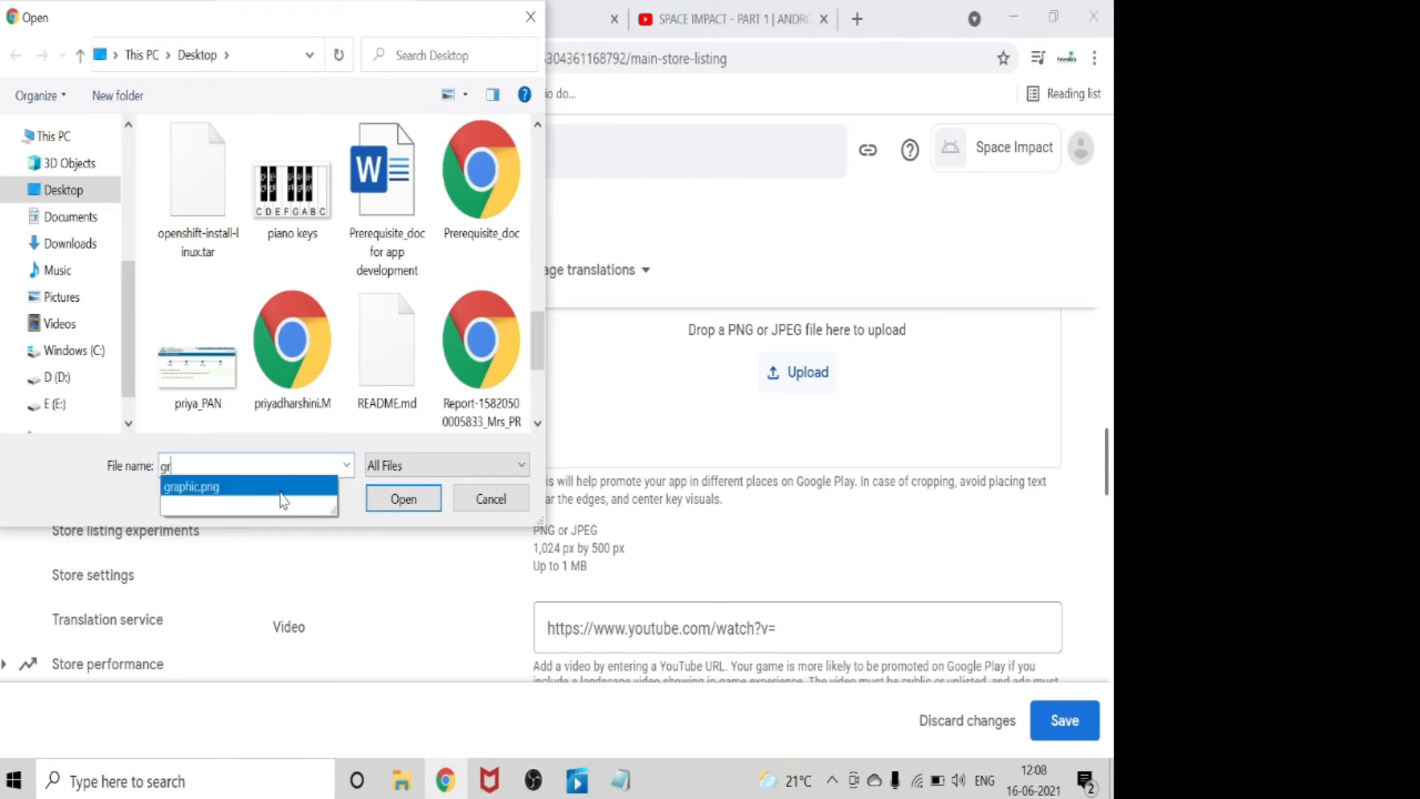
pyautogui.click(404, 500)
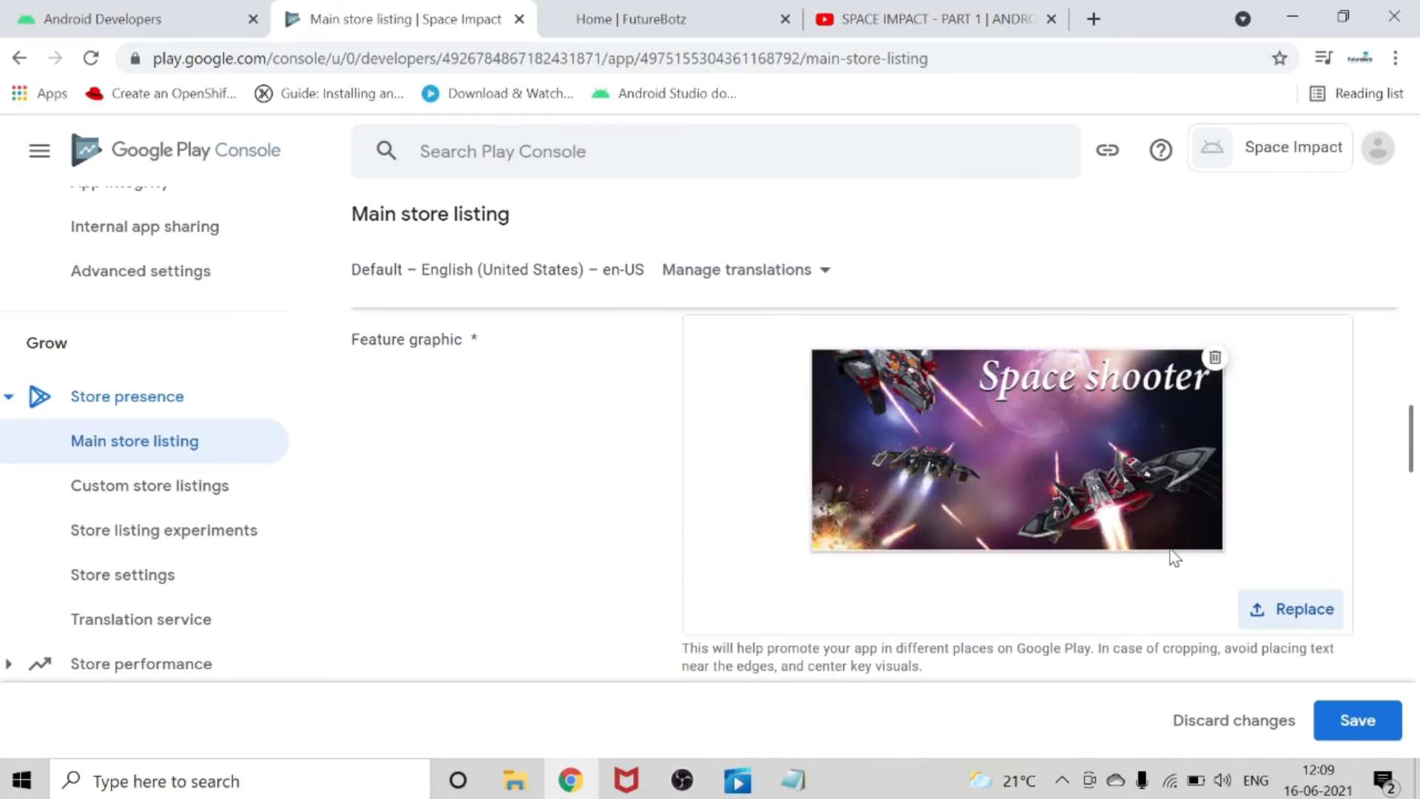
# Check the listing's Video field and copy the web address of the YouTube video "SPACE IMPACT - PART 1".
pyautogui.scroll(-2, 1175, 558)
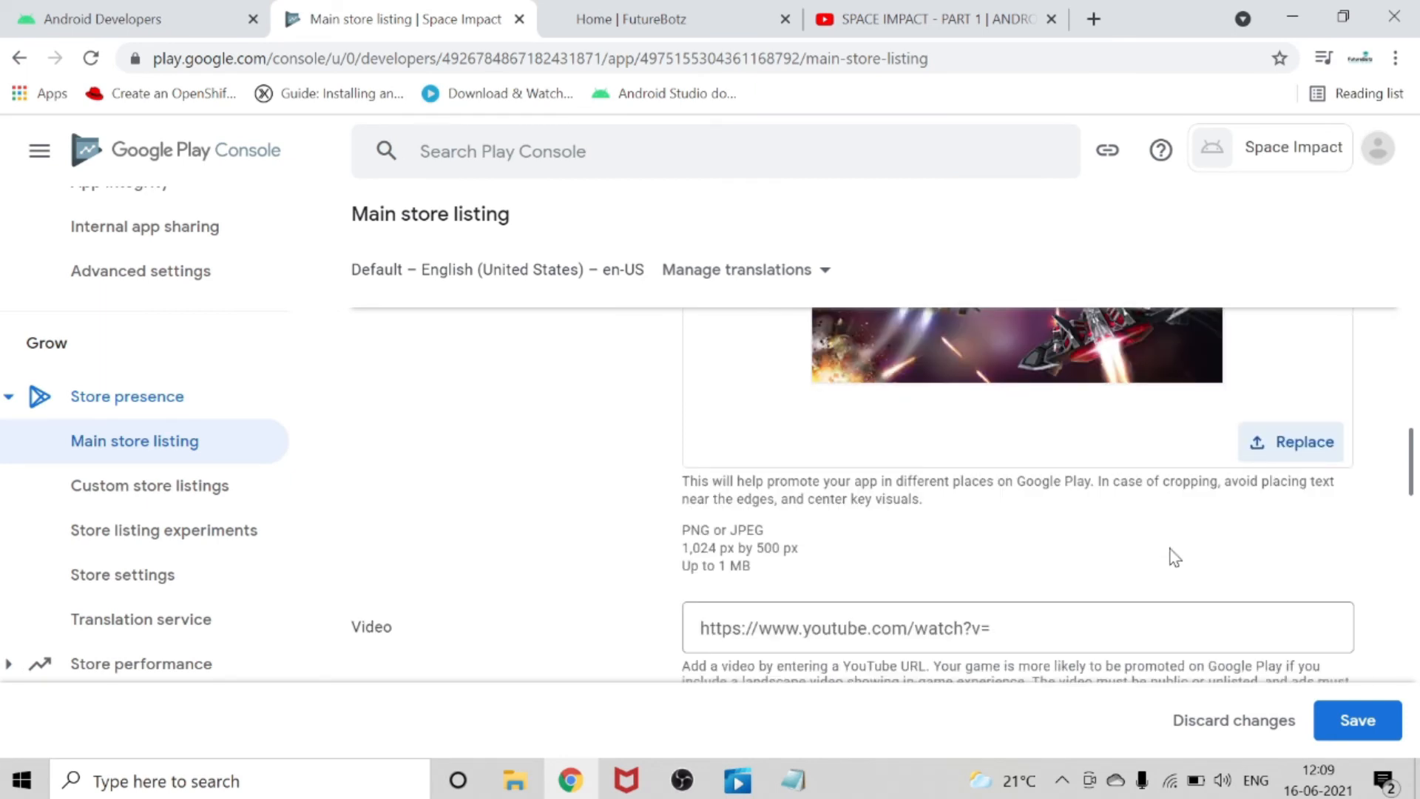
pyautogui.scroll(-2, 1174, 558)
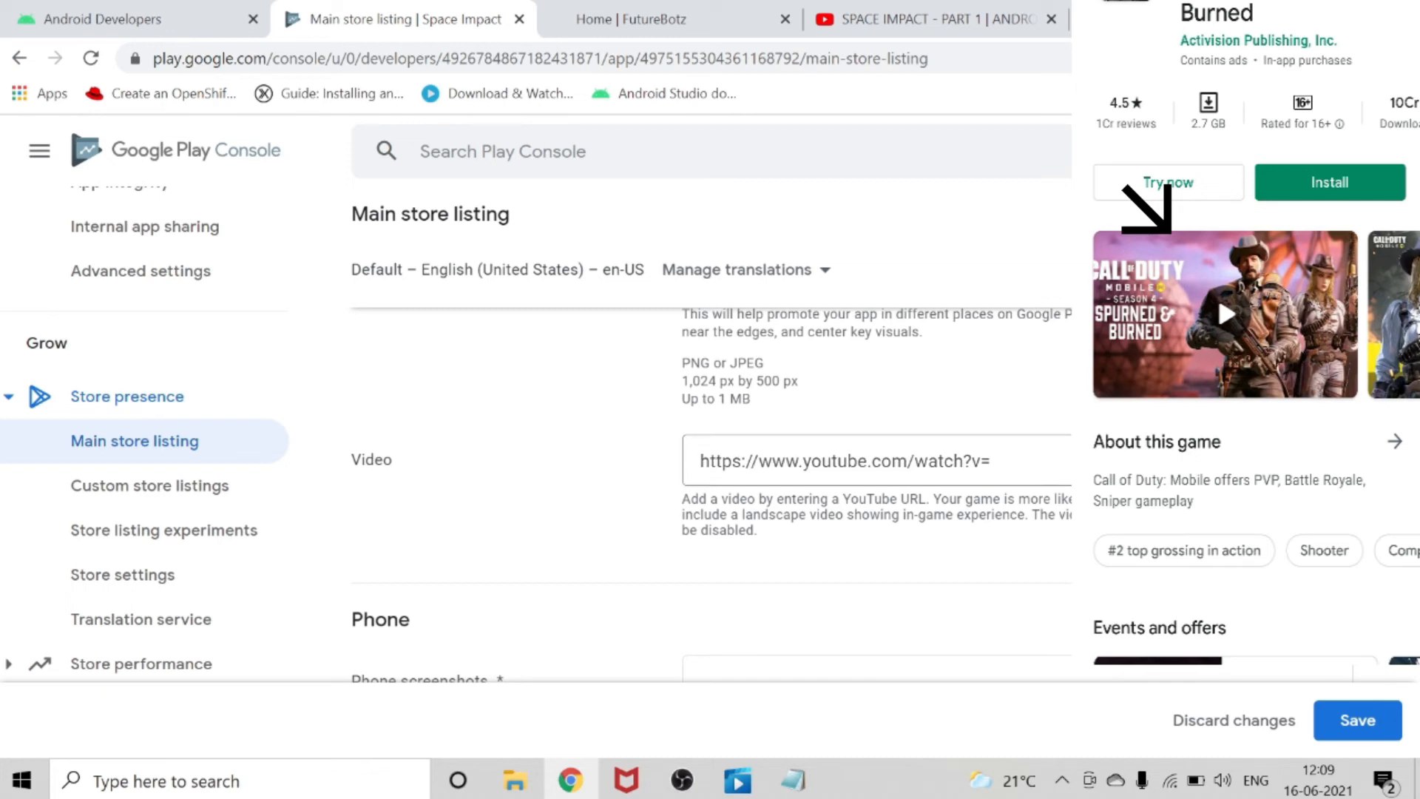
pyautogui.click(828, 22)
pyautogui.scroll(3, 473, 432)
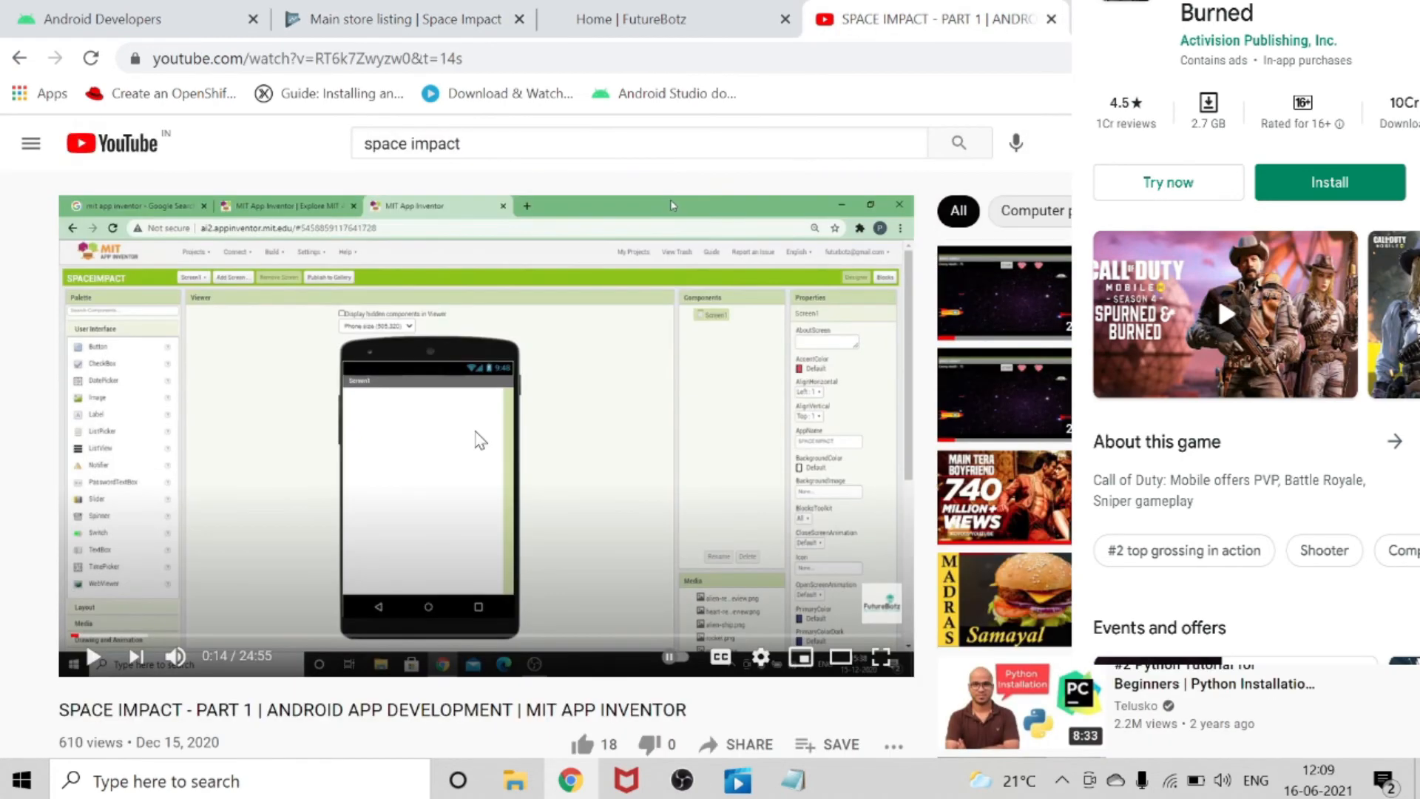
pyautogui.scroll(-1, 555, 422)
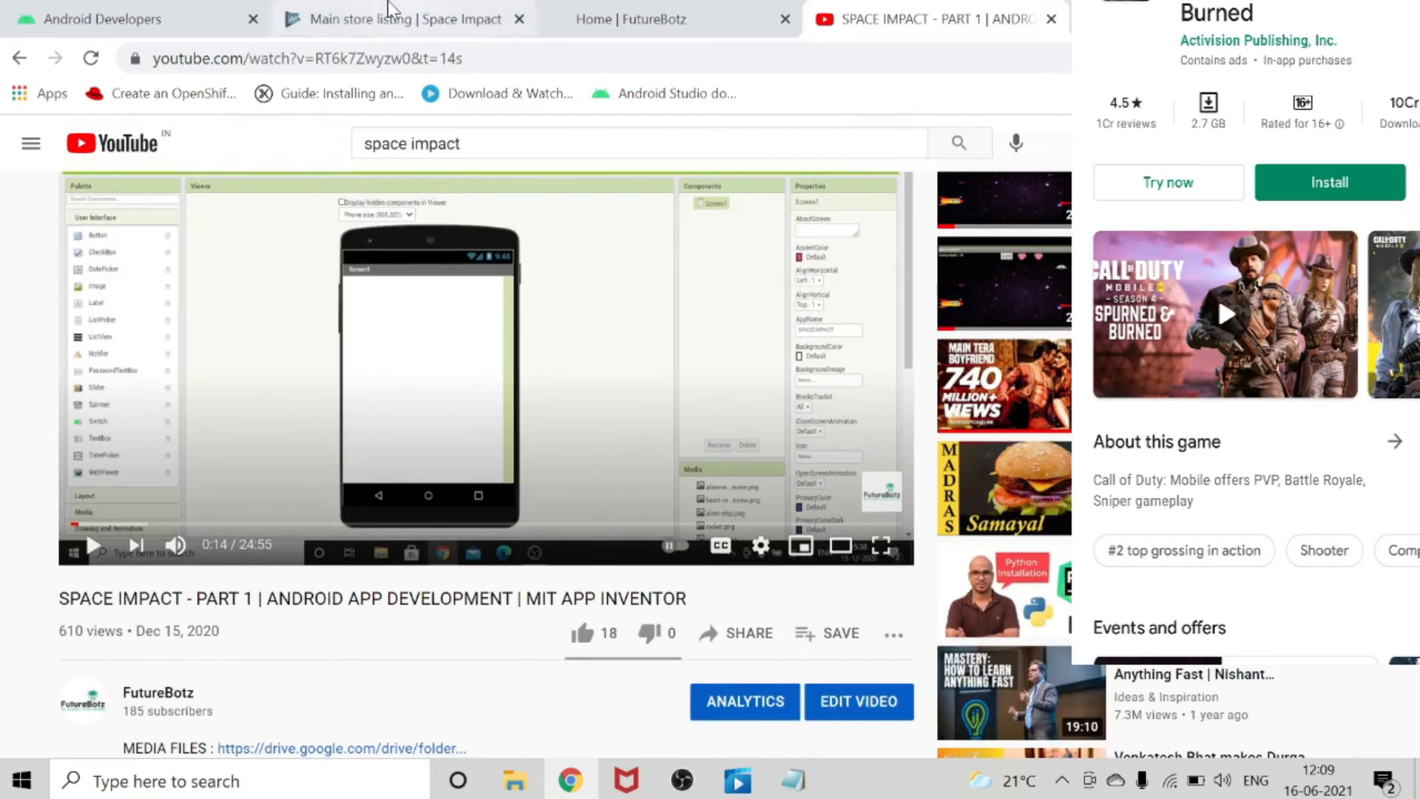
pyautogui.click(452, 59)
pyautogui.rightClick(453, 59)
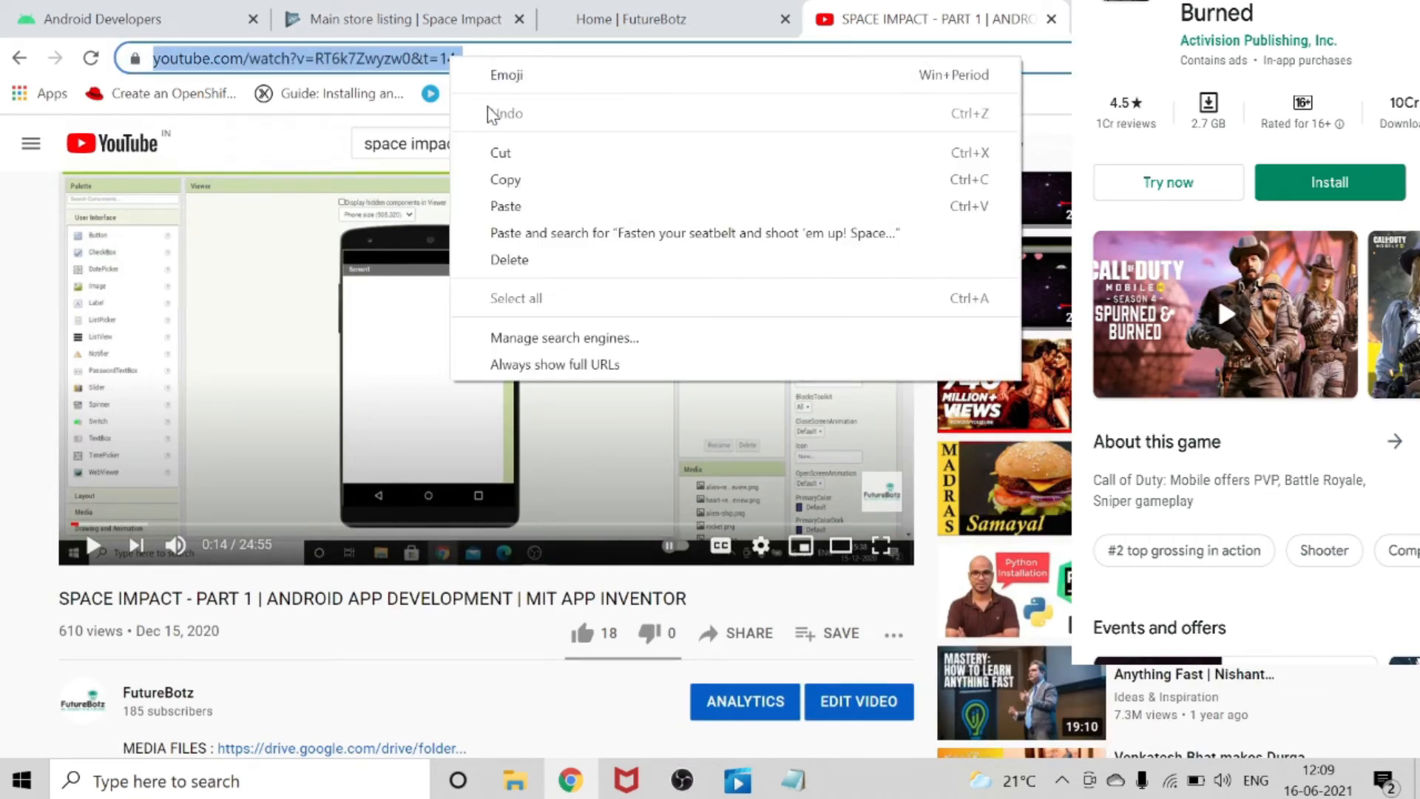
pyautogui.click(505, 179)
pyautogui.click(598, 13)
pyautogui.click(464, 22)
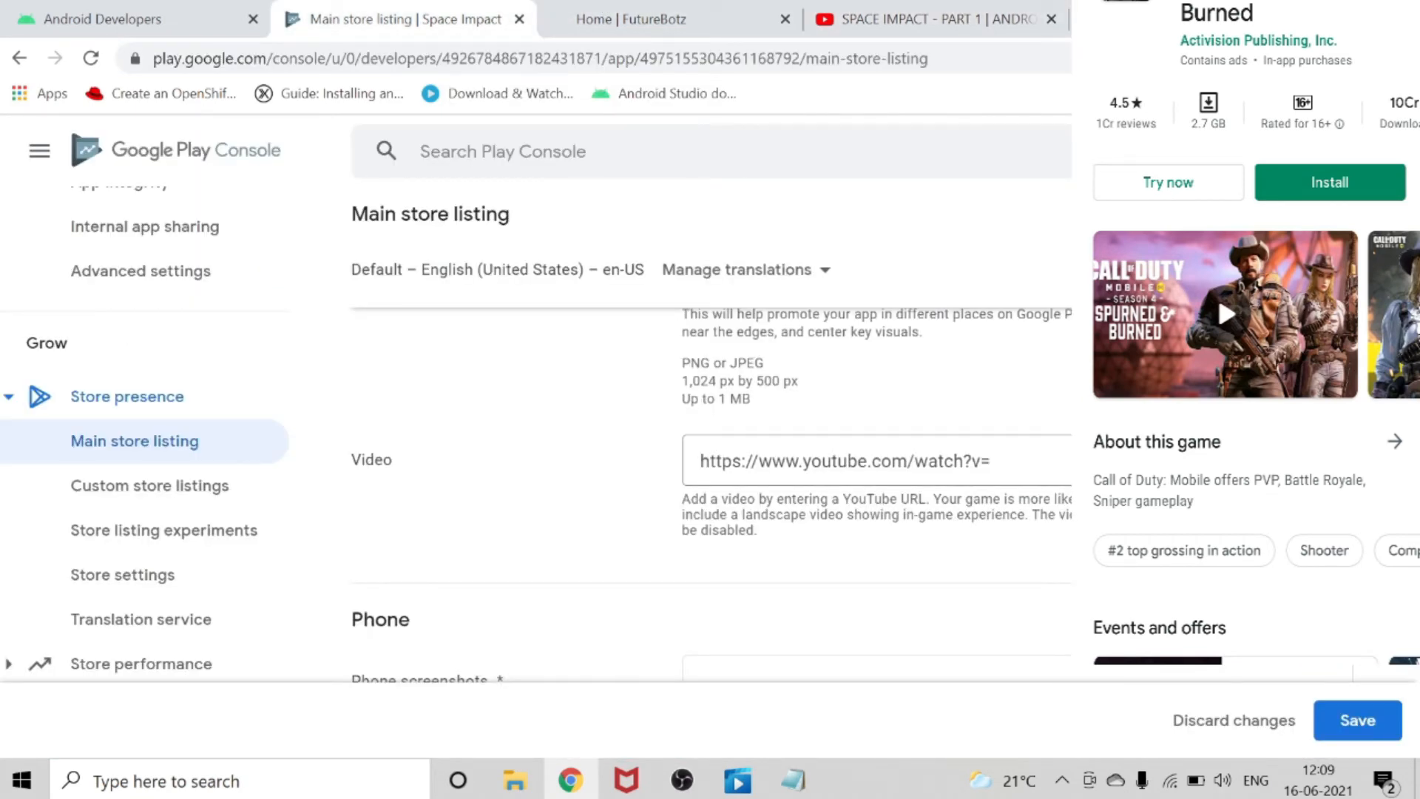
pyautogui.click(924, 466)
pyautogui.rightClick(925, 465)
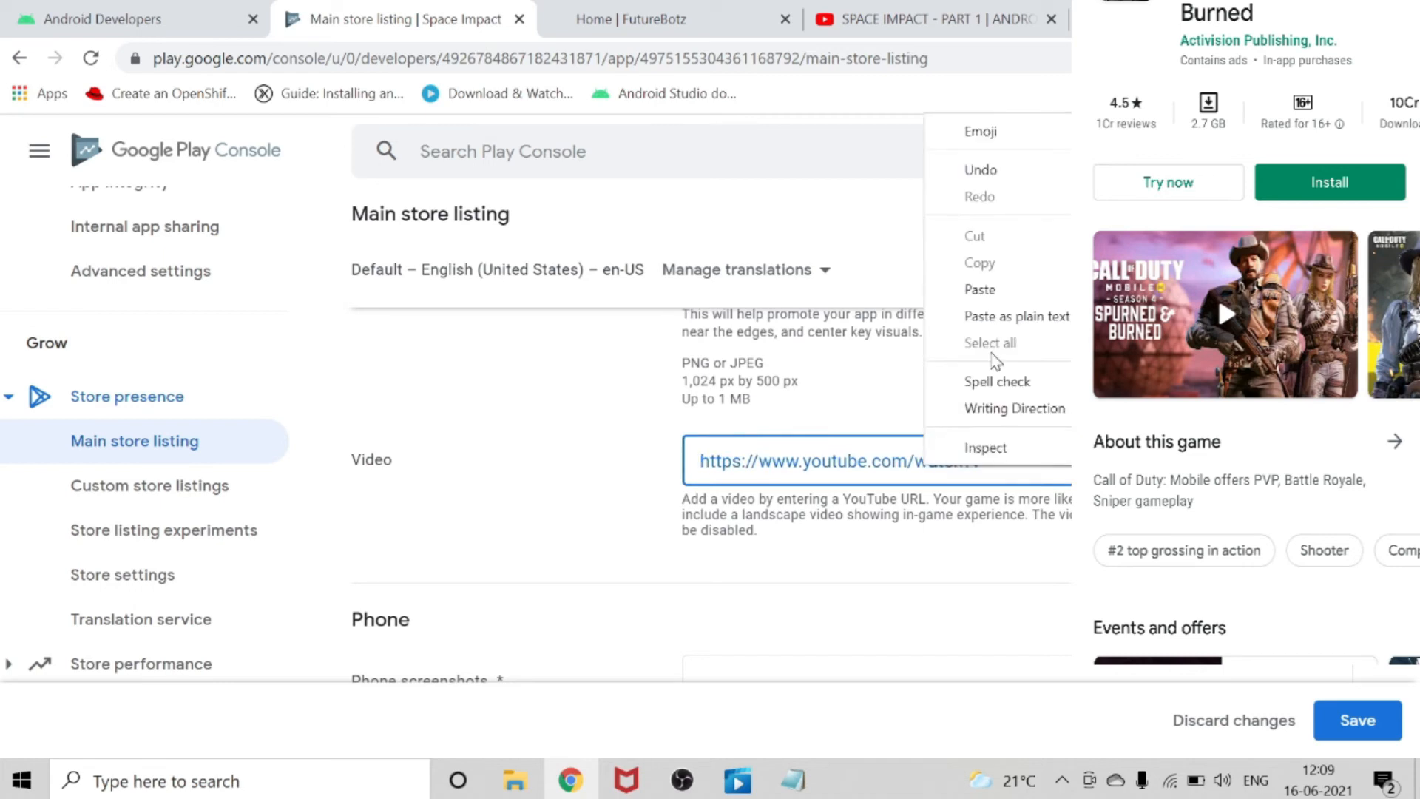
pyautogui.click(981, 289)
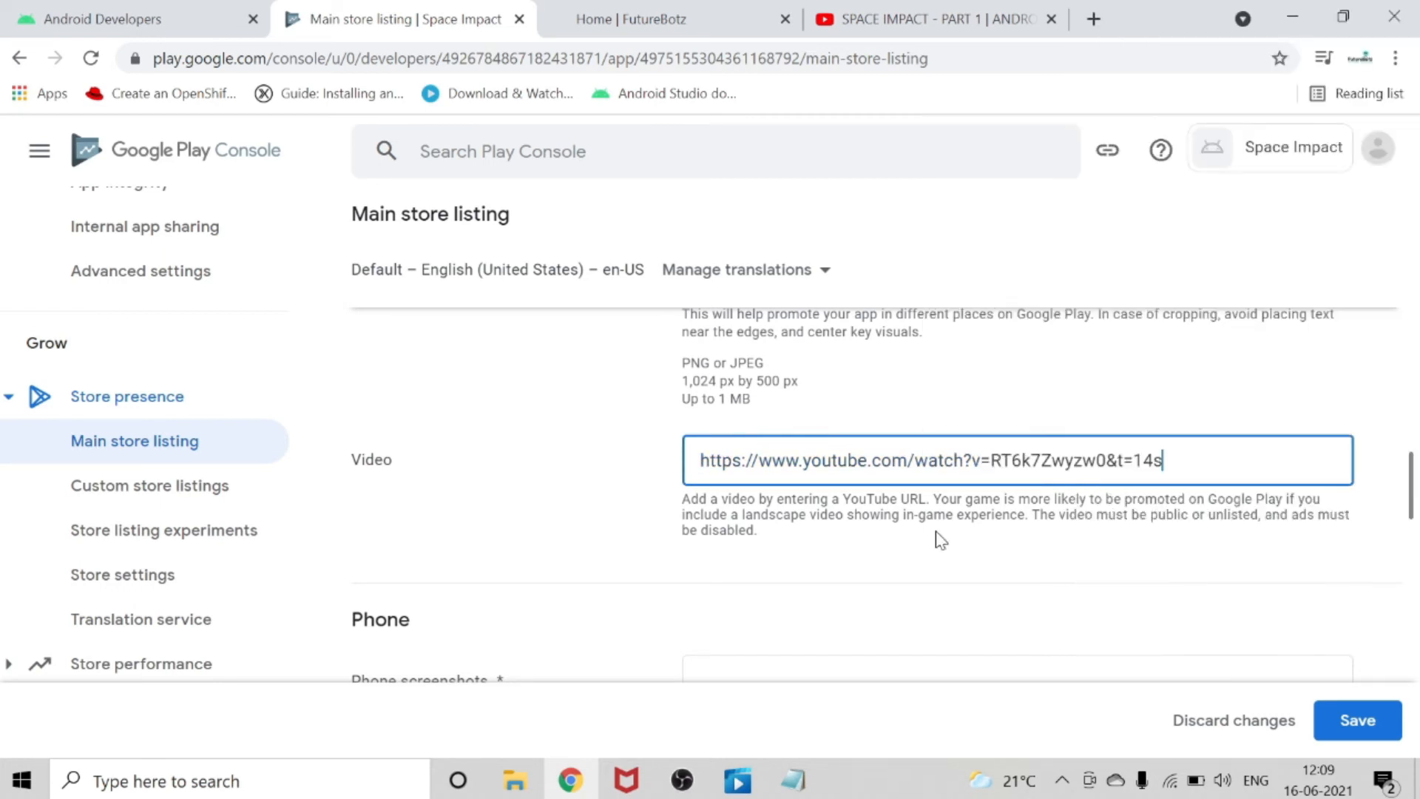
# Look over the upload requirements for the phone, 7-inch tablet and 10-inch tablet screenshots.
pyautogui.scroll(-4, 729, 529)
pyautogui.scroll(4, 618, 500)
pyautogui.scroll(-2, 701, 505)
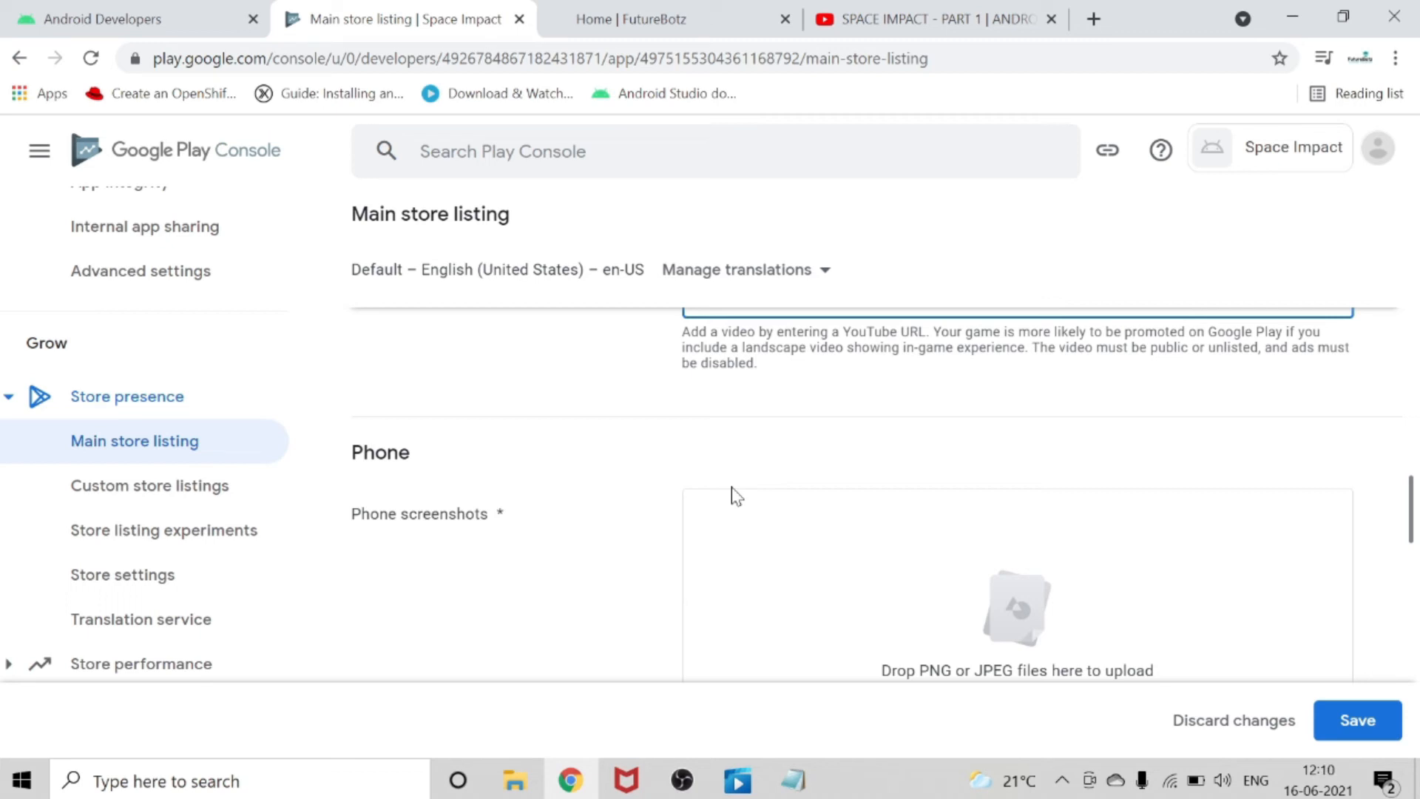
pyautogui.scroll(-8, 735, 496)
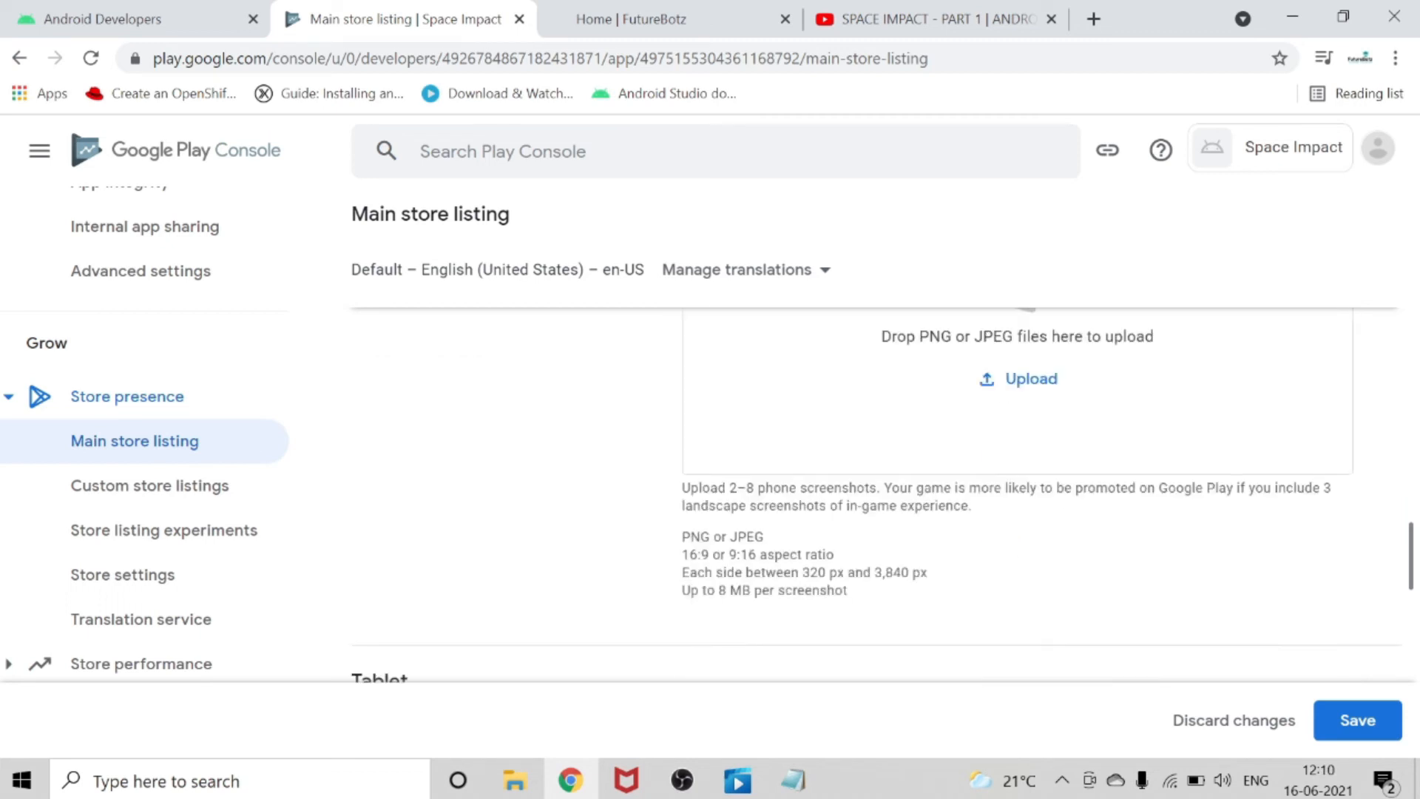
pyautogui.scroll(4, 729, 495)
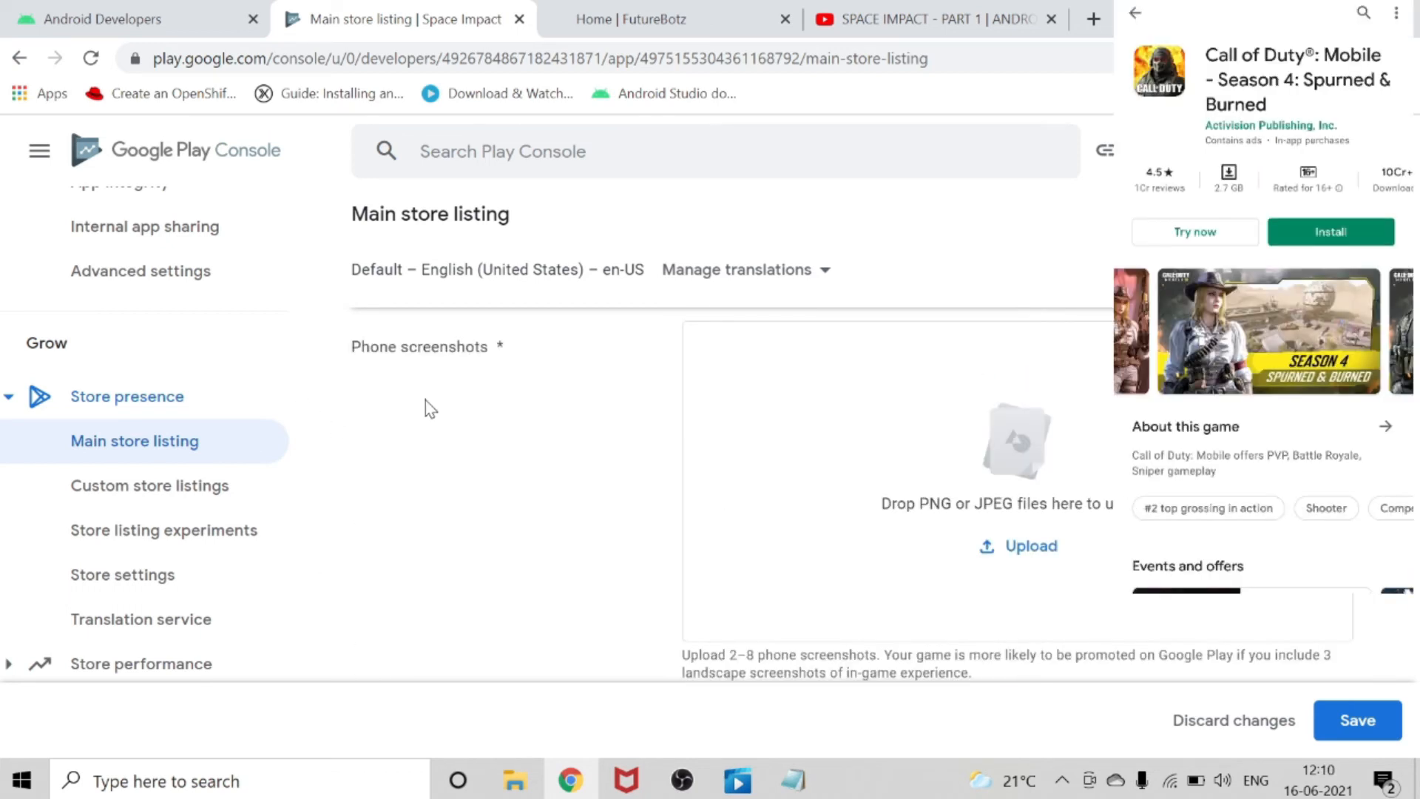
pyautogui.scroll(-4, 421, 405)
pyautogui.scroll(-8, 703, 630)
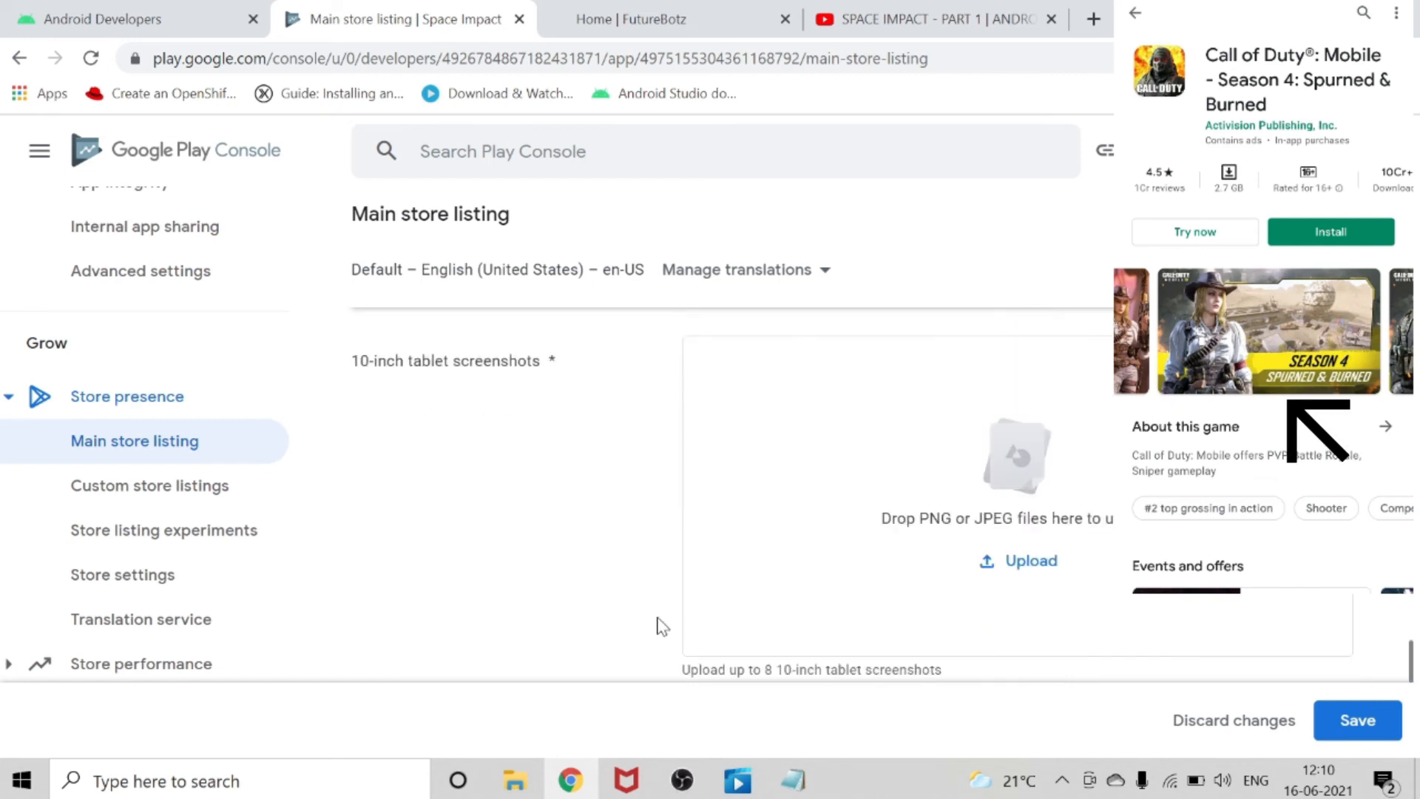
pyautogui.scroll(6, 584, 502)
pyautogui.scroll(4, 588, 509)
pyautogui.scroll(-2, 588, 509)
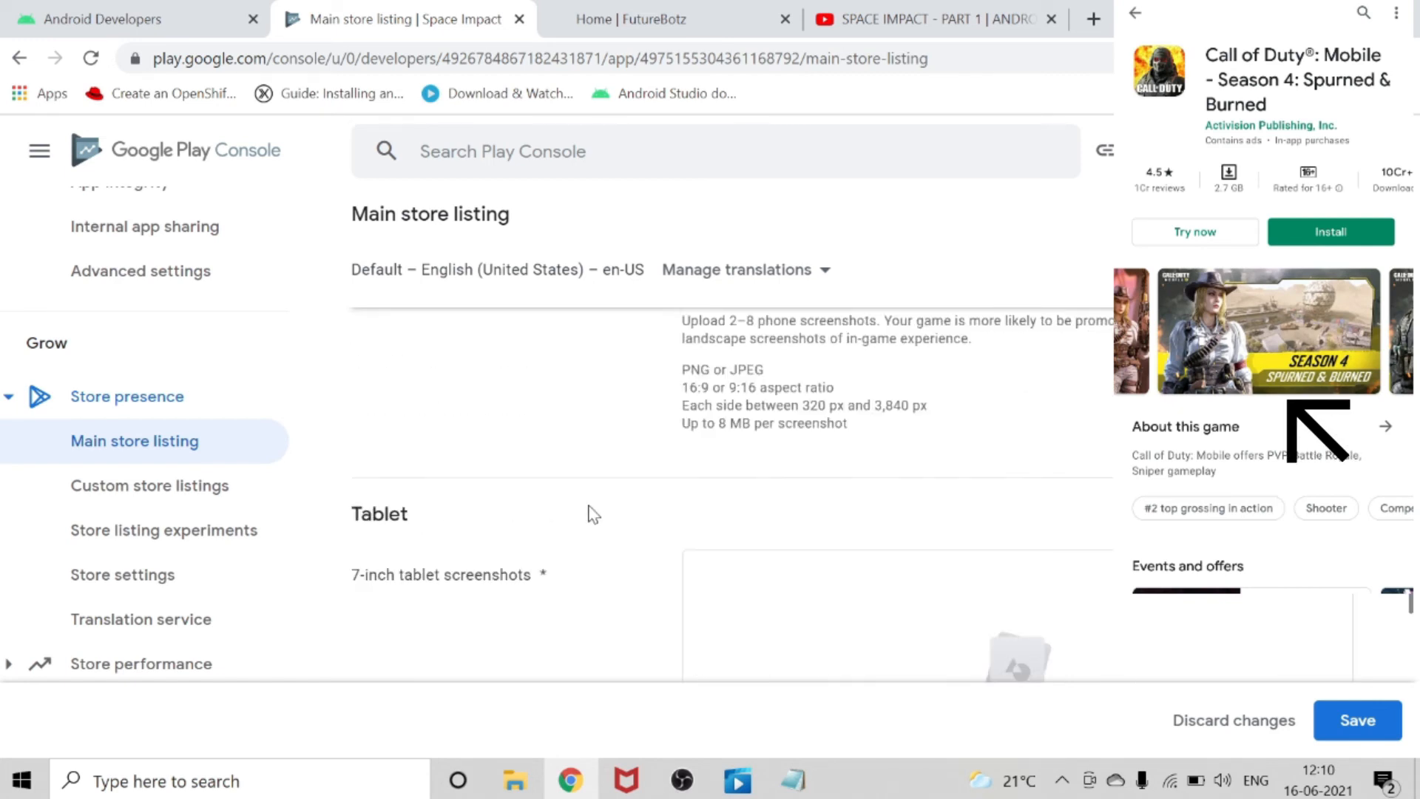
# Upload IMG_20210615_192610 from the Downloads folder as the first phone screenshot.
pyautogui.scroll(5, 603, 514)
pyautogui.click(1030, 568)
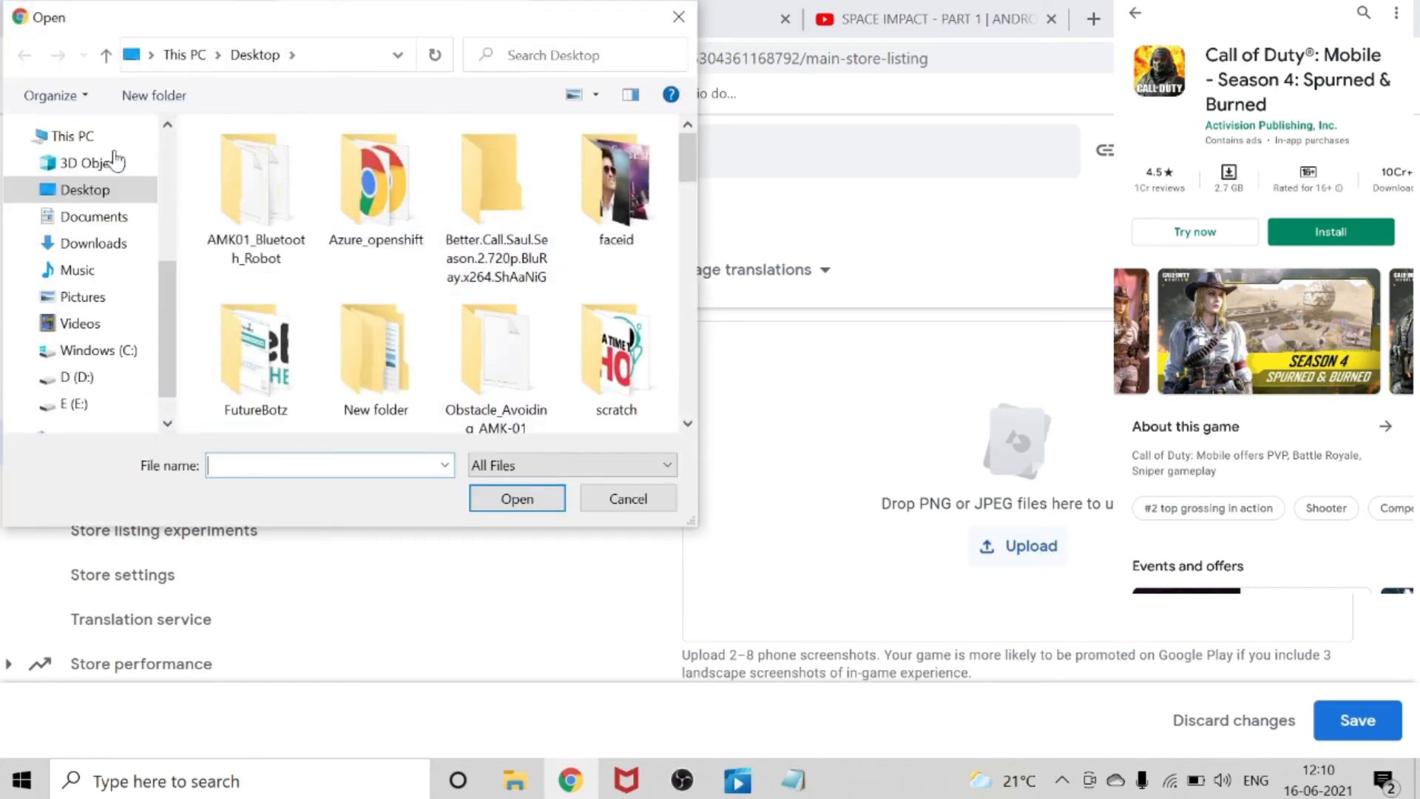
pyautogui.click(118, 229)
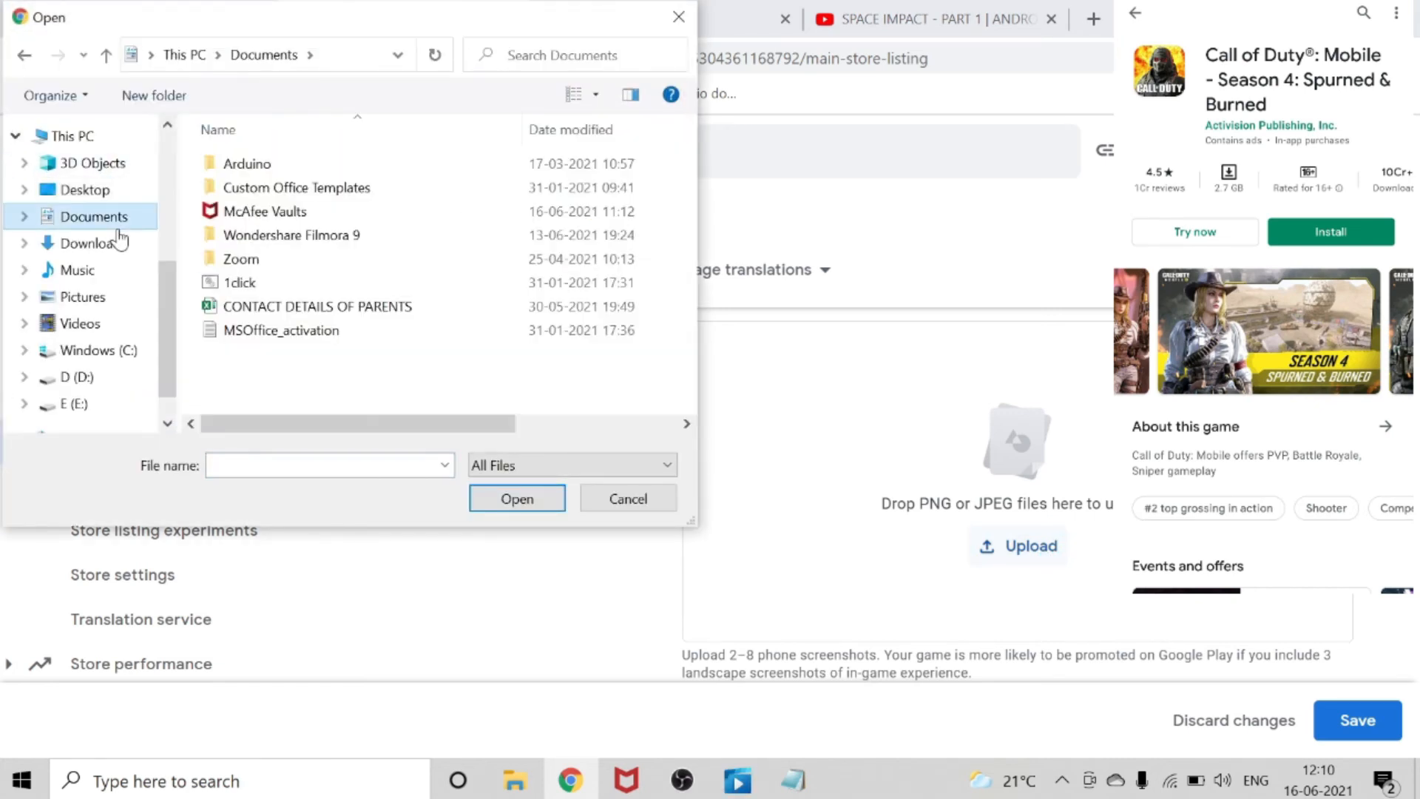
pyautogui.click(118, 242)
pyautogui.click(285, 196)
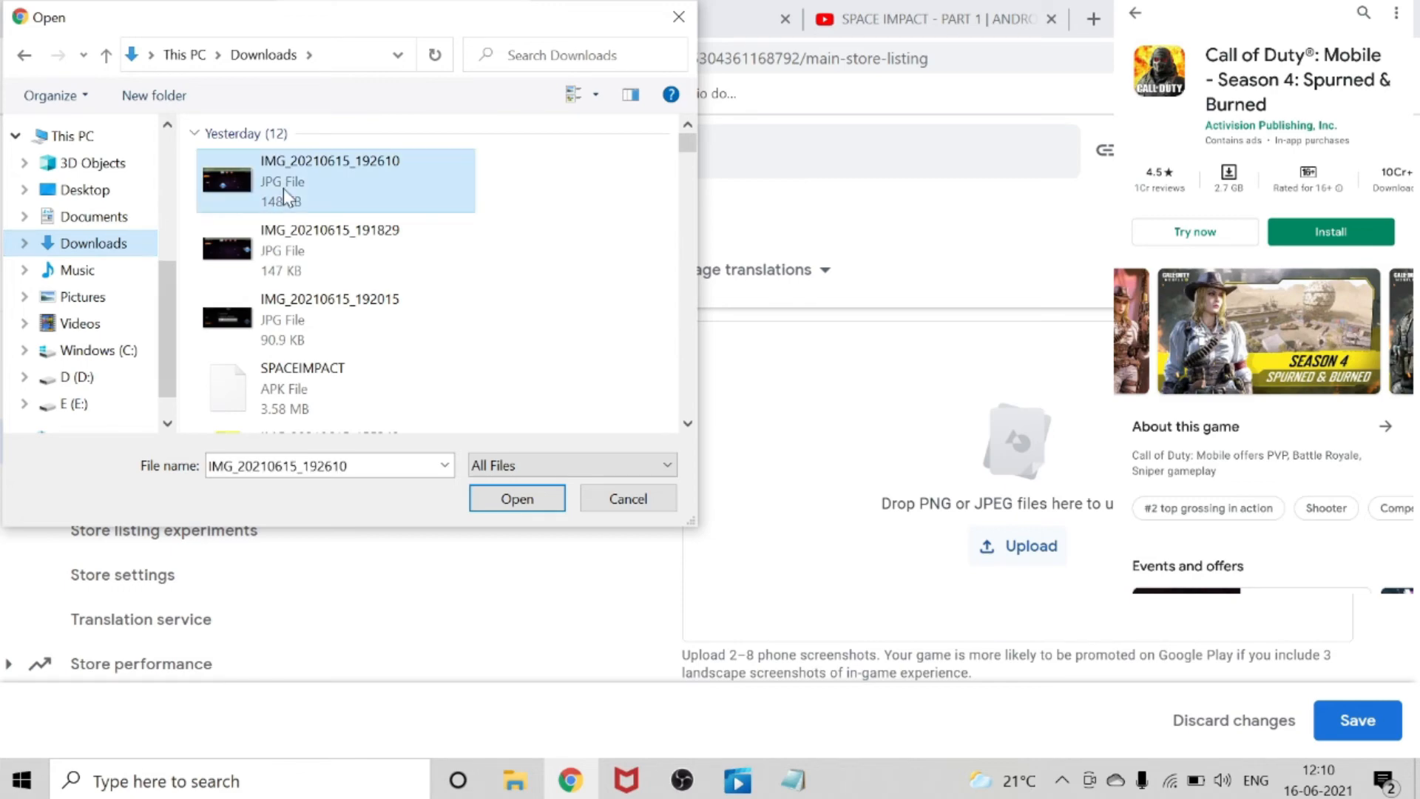
pyautogui.click(517, 498)
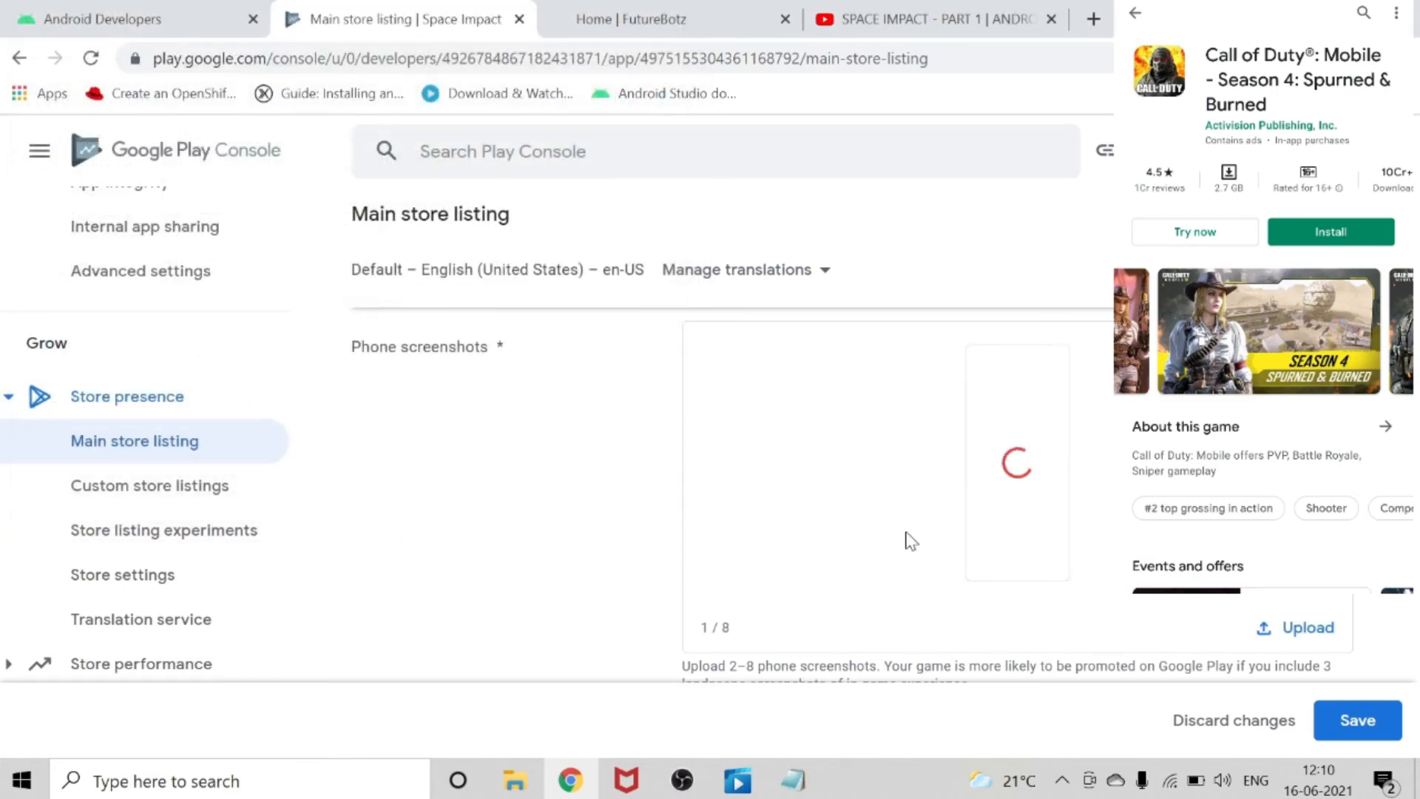
# Upload IMG_20210615_191829 from the Downloads folder as a 7-inch tablet screenshot.
pyautogui.scroll(-5, 909, 540)
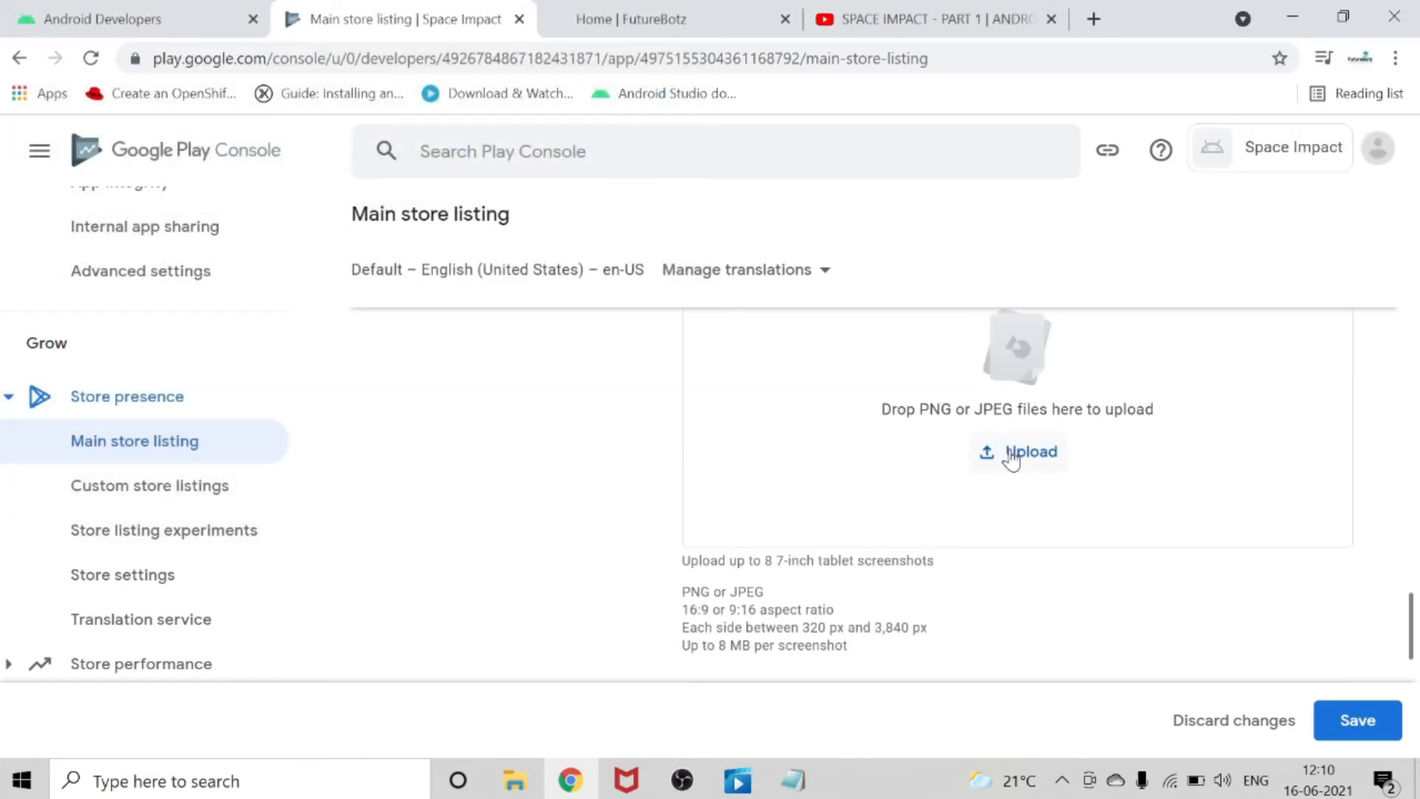
pyautogui.click(1010, 456)
pyautogui.click(339, 231)
pyautogui.click(497, 504)
# Go back to the phone screenshots and add IMG_20210615_191829 from the Downloads folder as the second one.
pyautogui.scroll(-2, 958, 584)
pyautogui.scroll(8, 959, 580)
pyautogui.scroll(-2, 969, 572)
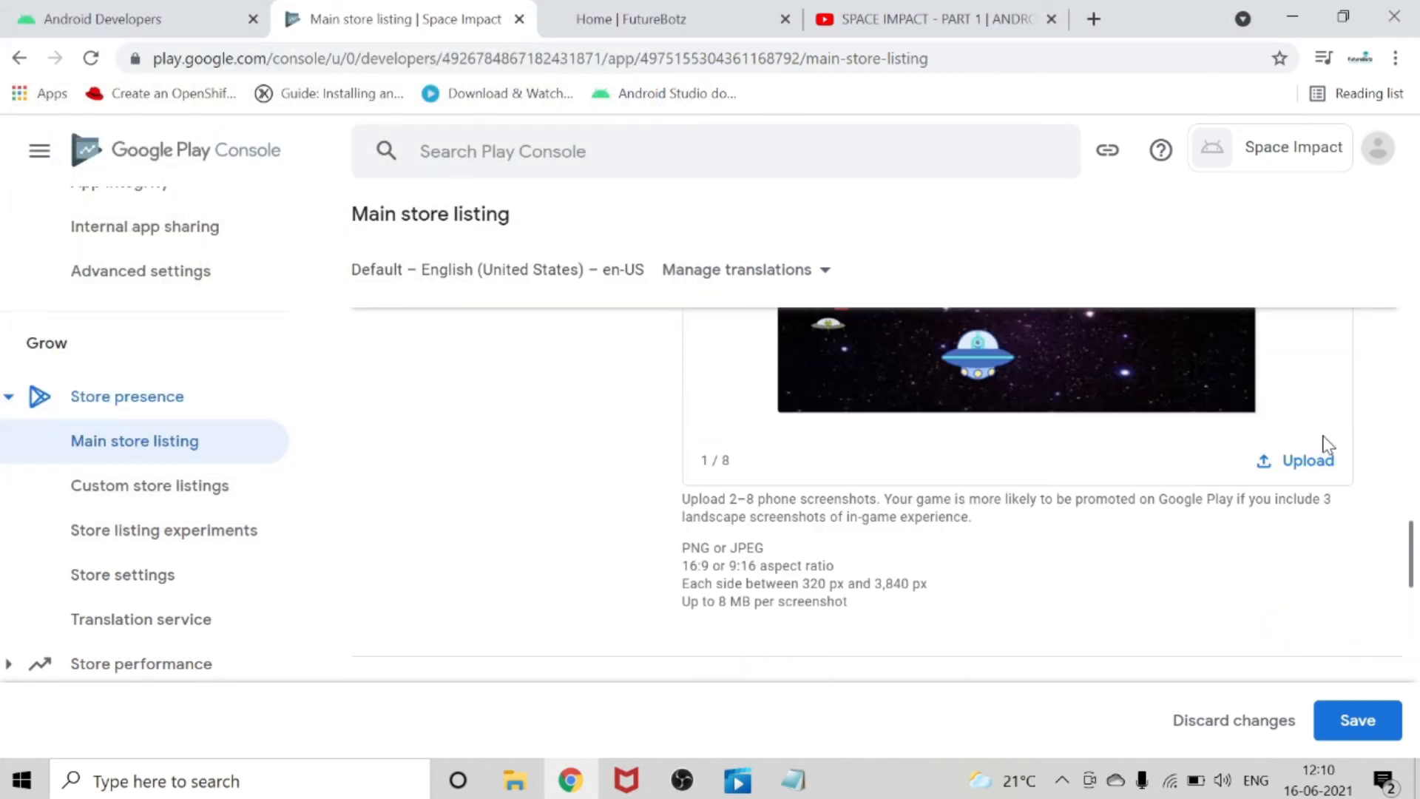
pyautogui.click(1295, 457)
pyautogui.click(312, 267)
pyautogui.click(518, 498)
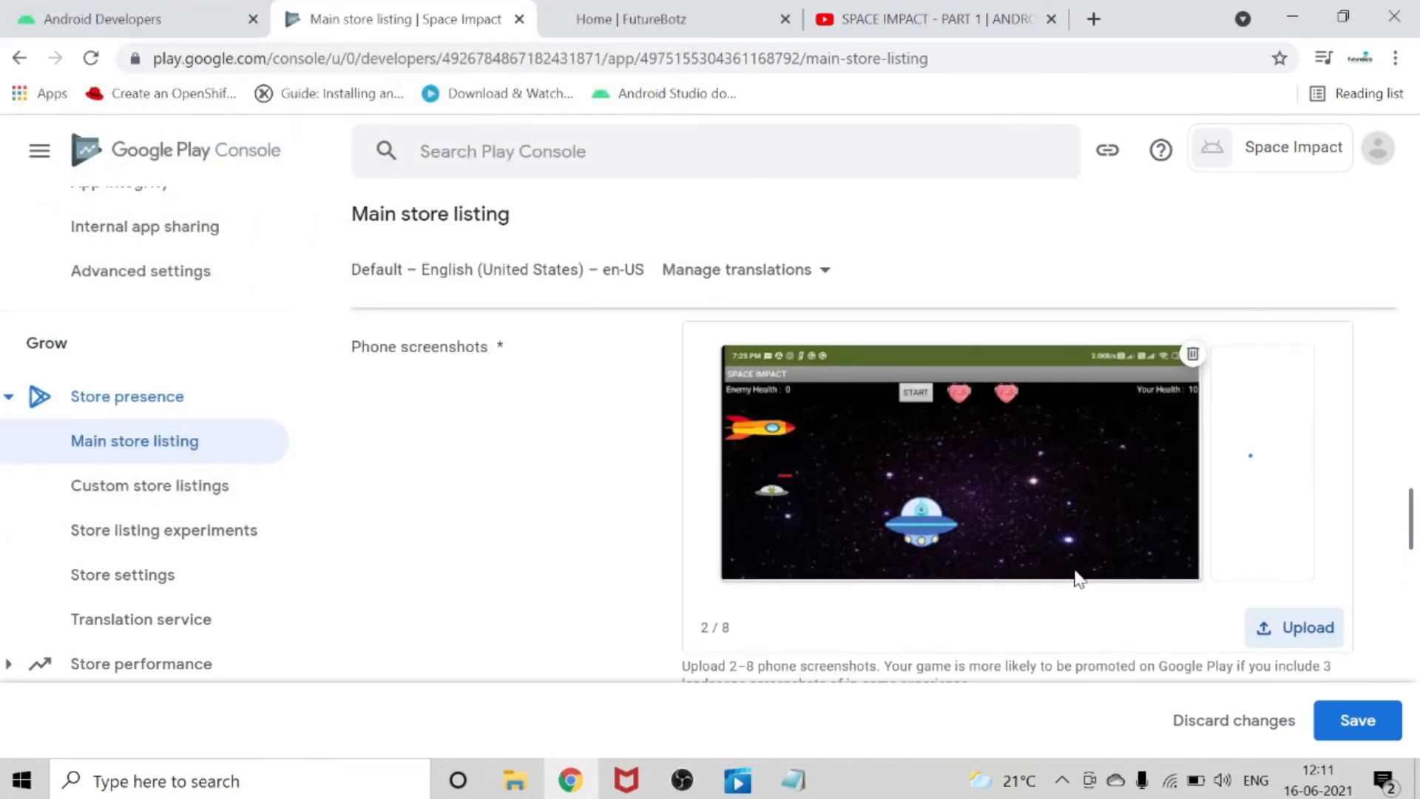
# Upload IMG_20210615_192610 from the Downloads folder as a 10-inch tablet screenshot.
pyautogui.scroll(-5, 1069, 571)
pyautogui.scroll(-5, 1069, 571)
pyautogui.scroll(3, 1245, 498)
pyautogui.scroll(-5, 1245, 498)
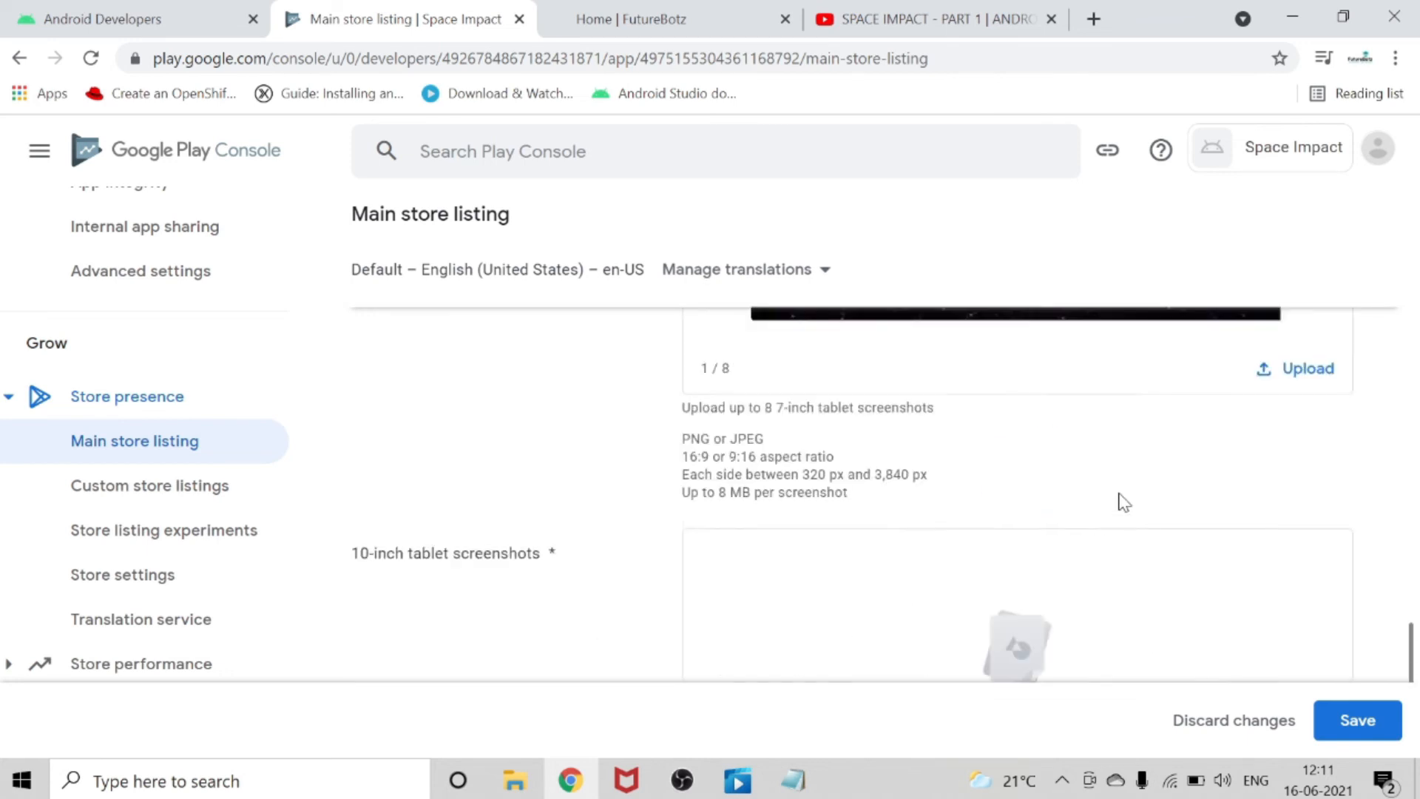
pyautogui.scroll(-3, 1119, 501)
pyautogui.click(1018, 586)
pyautogui.click(281, 181)
pyautogui.click(292, 251)
pyautogui.click(292, 181)
pyautogui.click(517, 501)
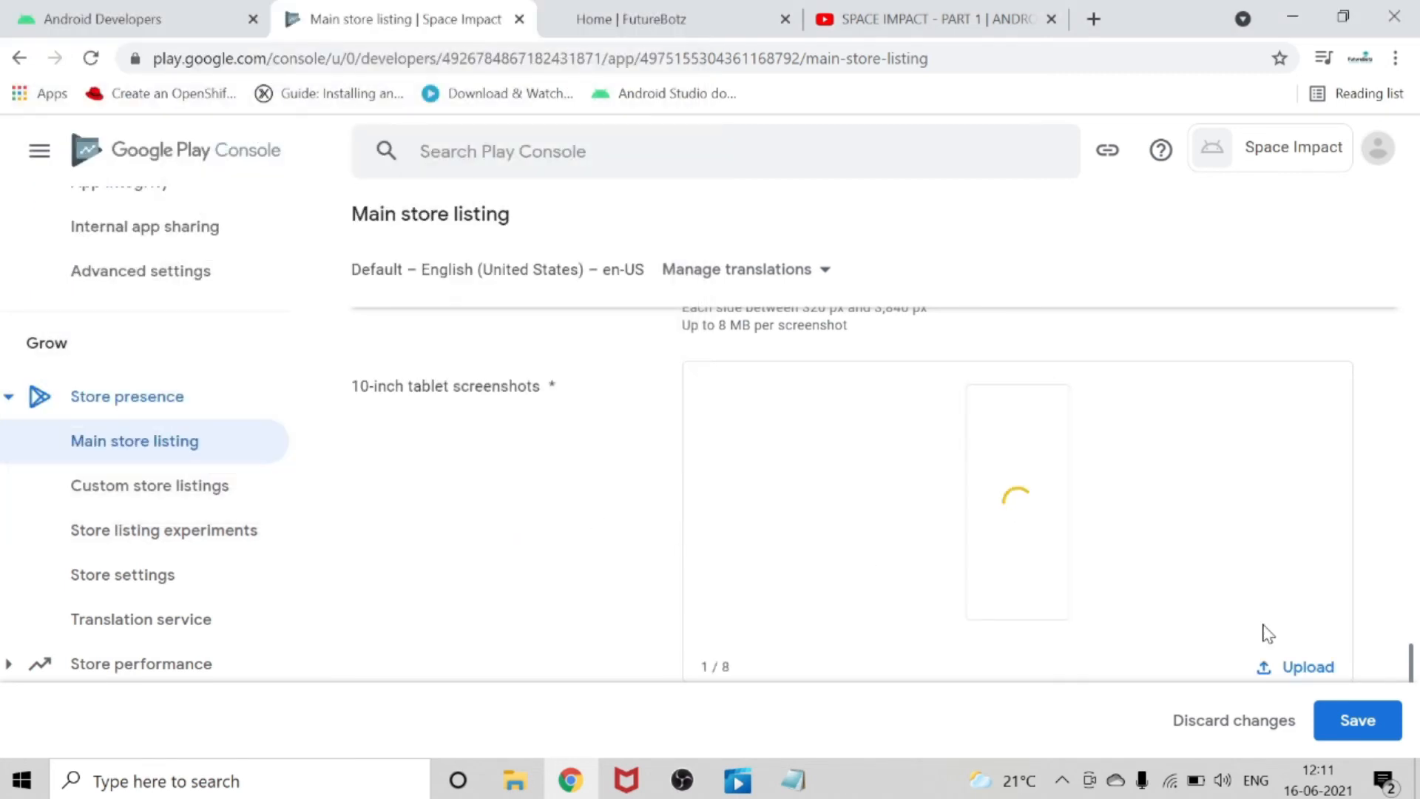
pyautogui.scroll(-2, 1261, 634)
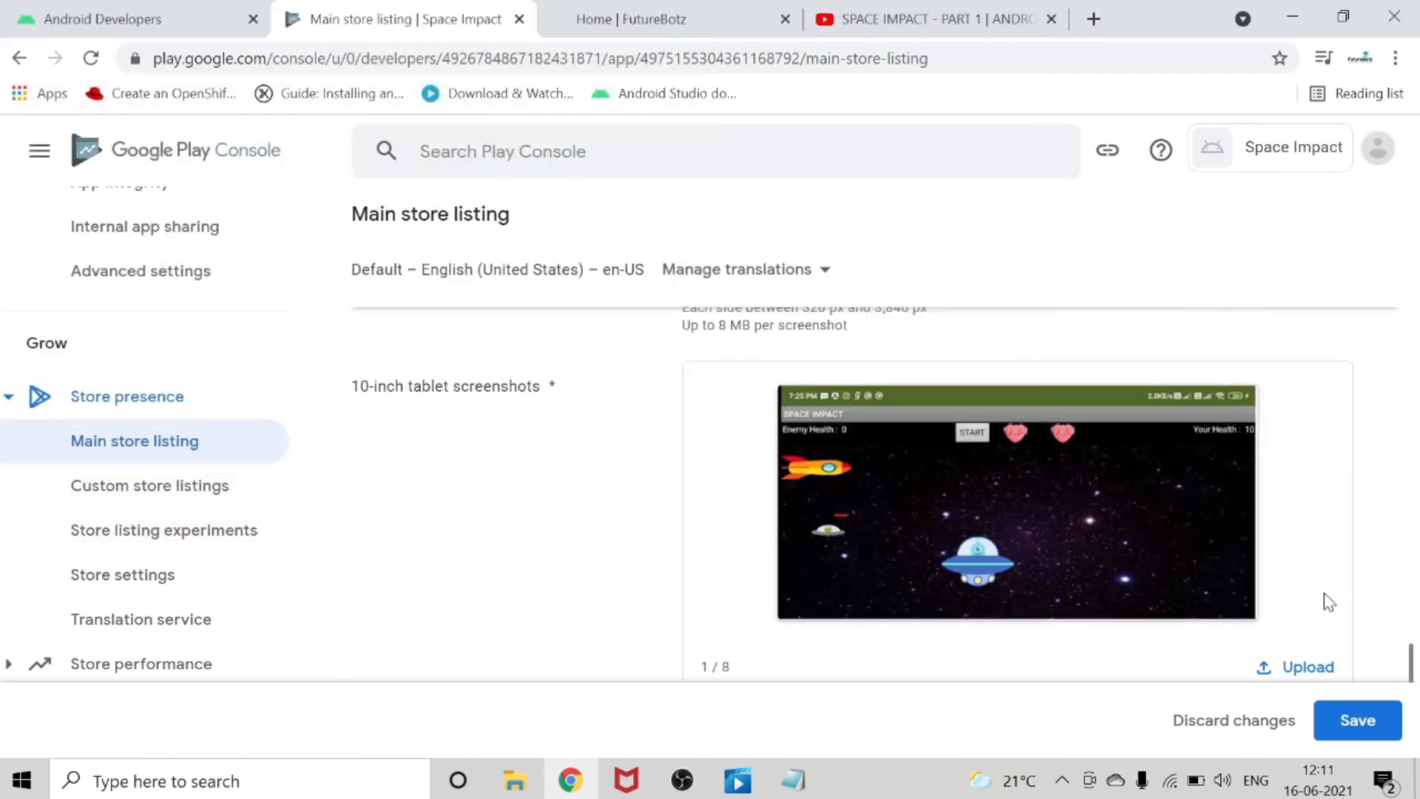
# Save the changes to the main store listing and look back over the uploaded screenshots.
pyautogui.click(1386, 721)
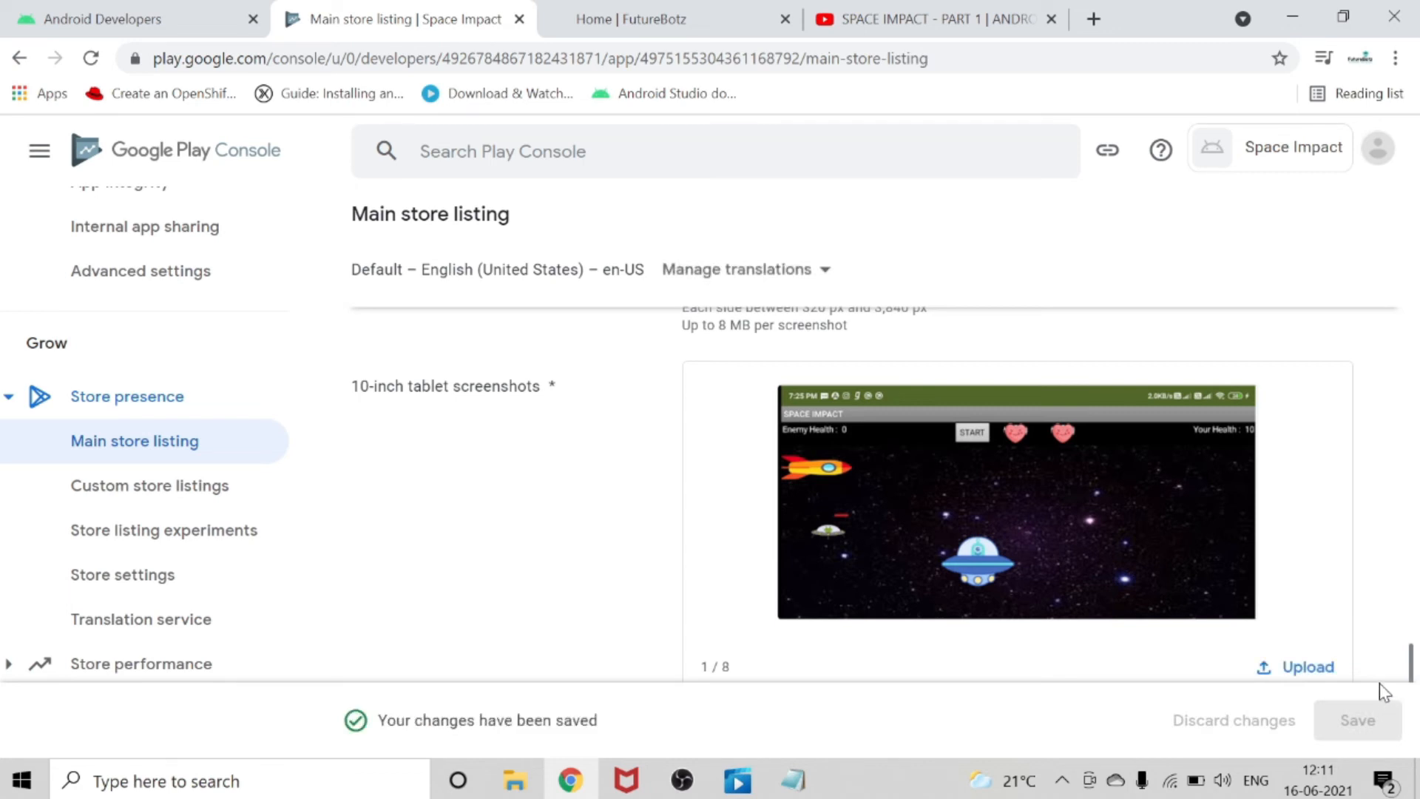
pyautogui.scroll(10, 629, 362)
pyautogui.scroll(15, 629, 361)
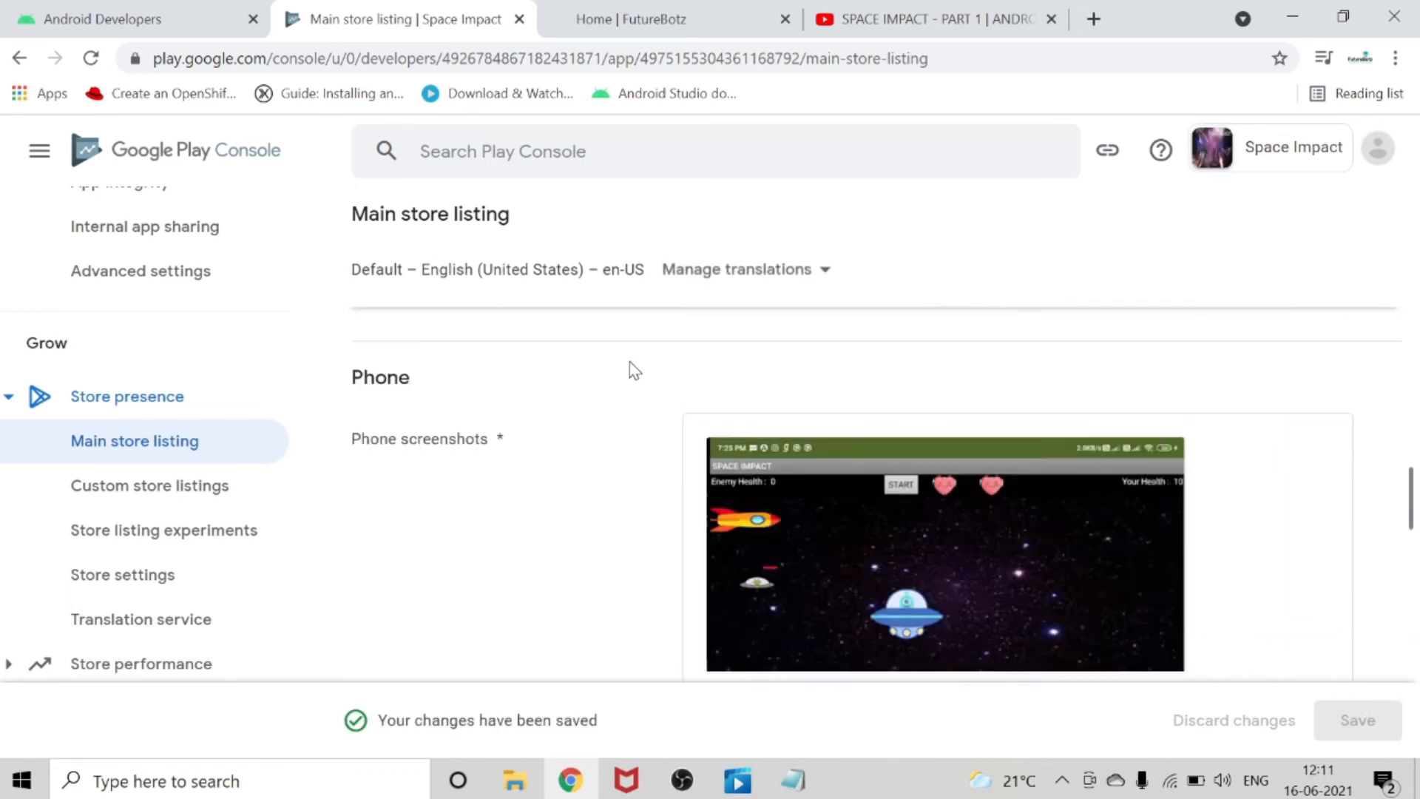
pyautogui.scroll(3, 629, 361)
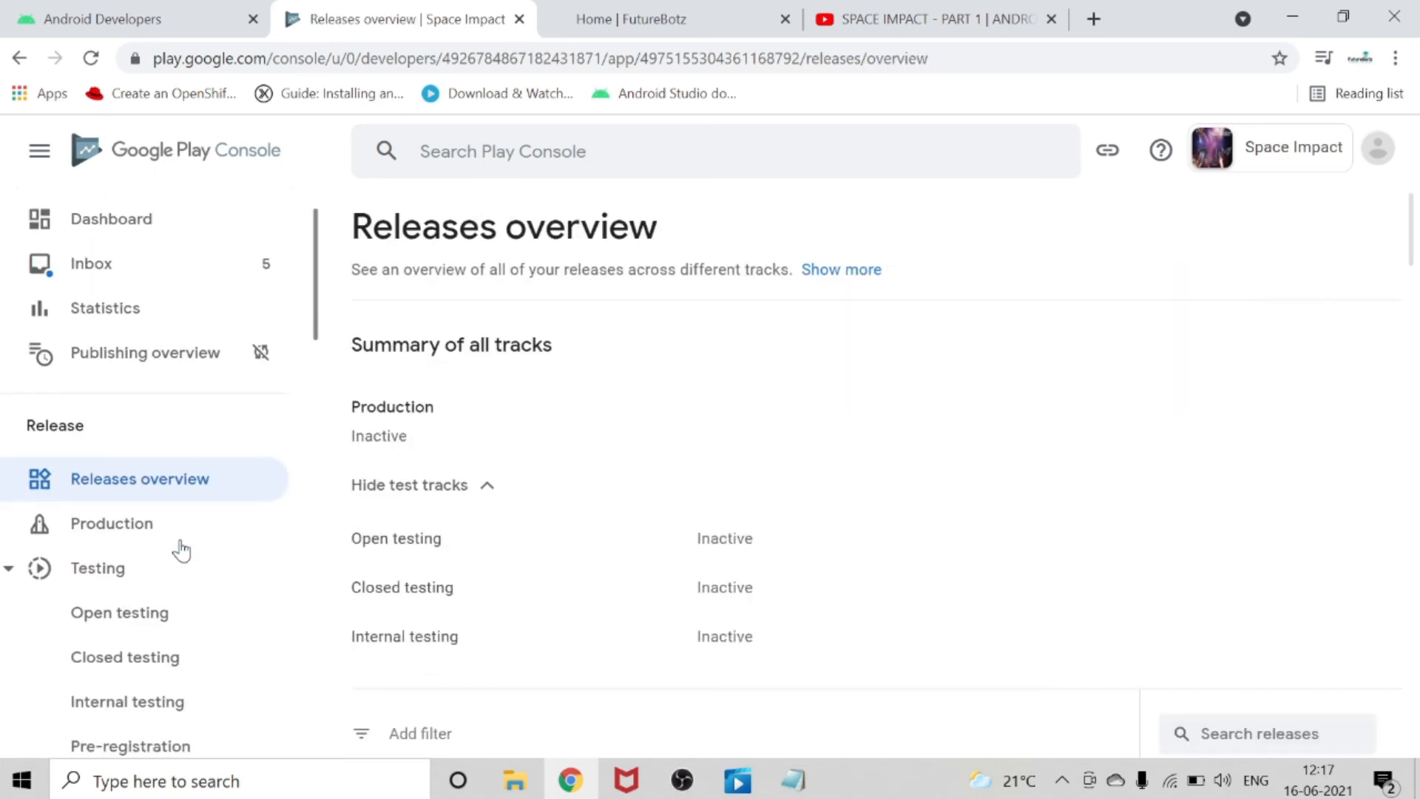
pyautogui.scroll(-8, 181, 545)
pyautogui.scroll(8, 180, 545)
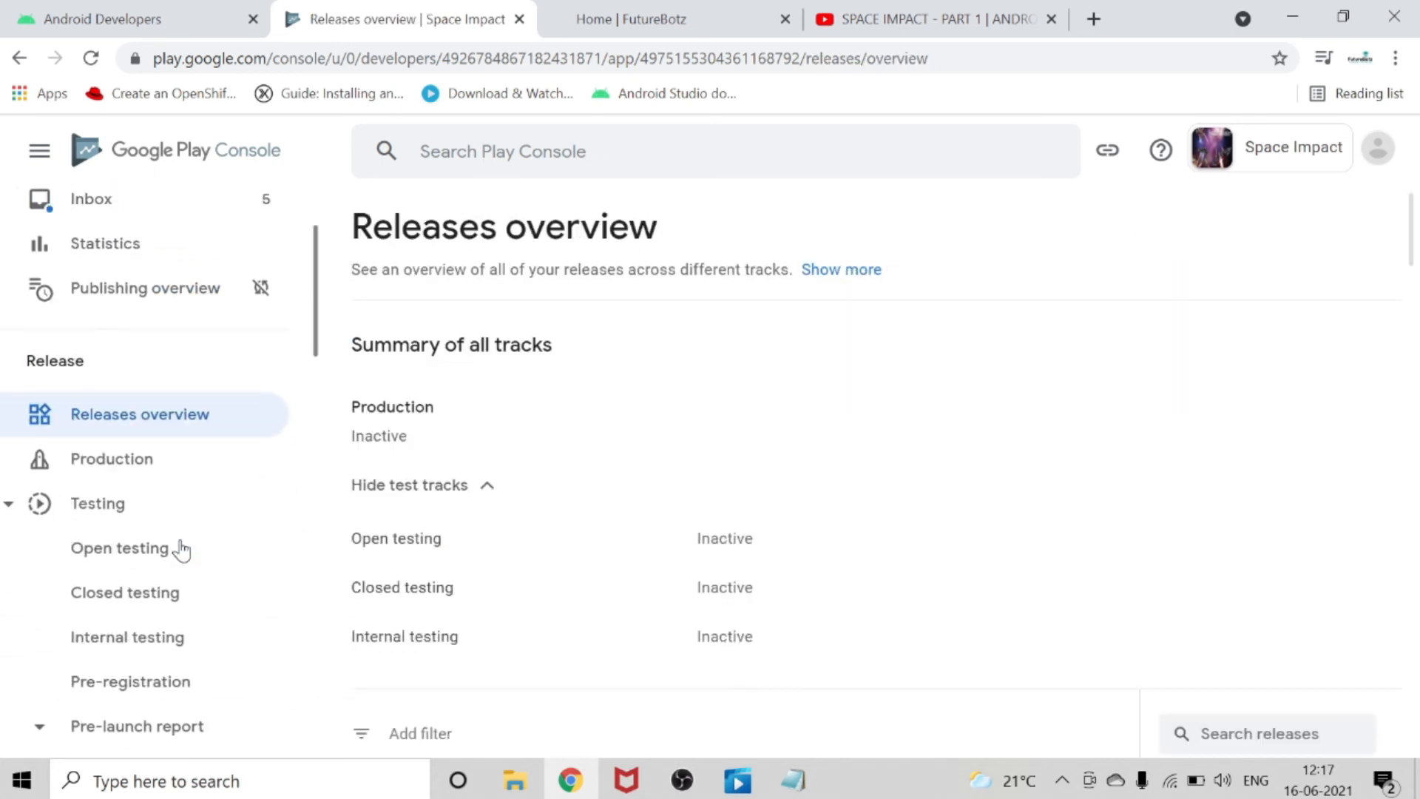
# Make the app's Production track available in all listed countries / regions and Rest of World.
pyautogui.click(142, 464)
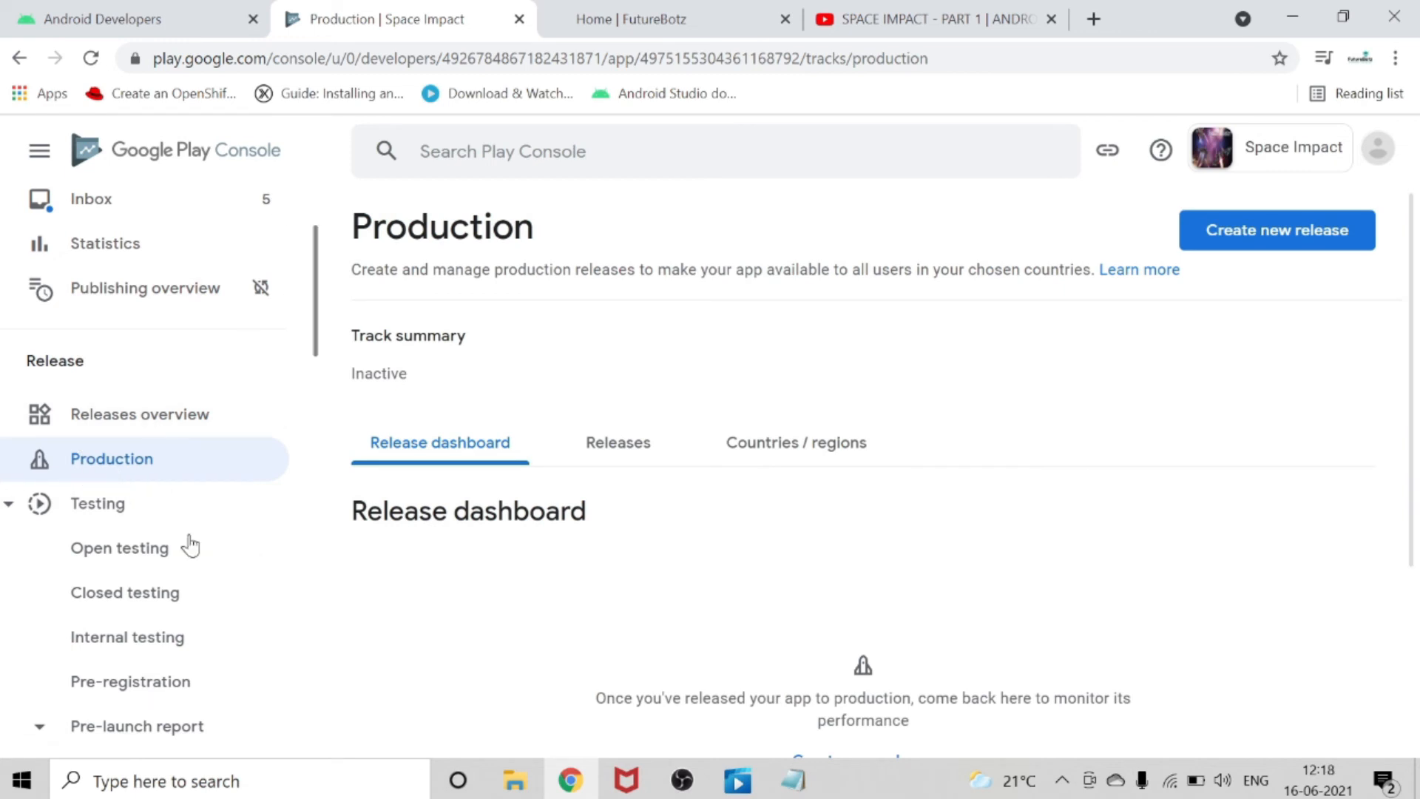
pyautogui.click(729, 446)
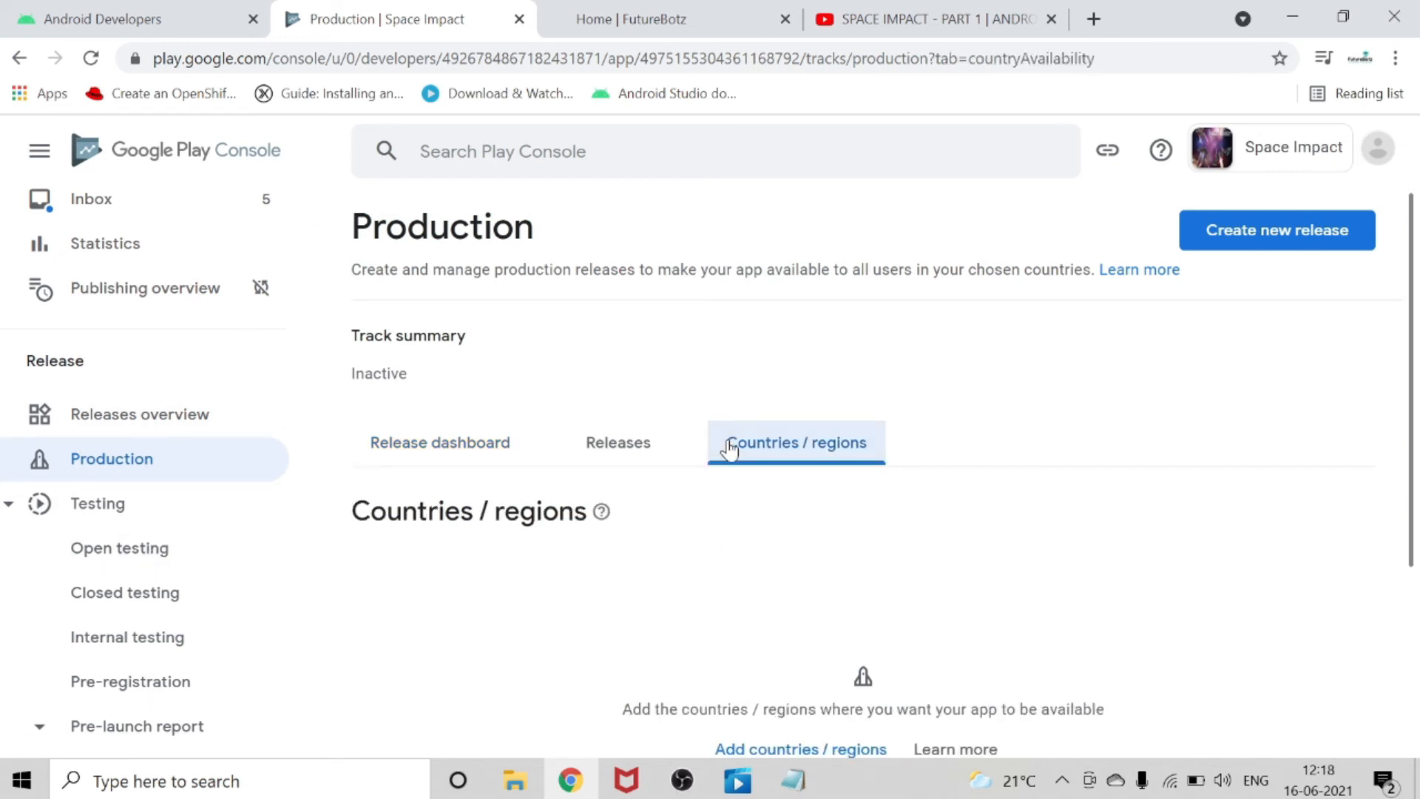
pyautogui.scroll(-4, 782, 510)
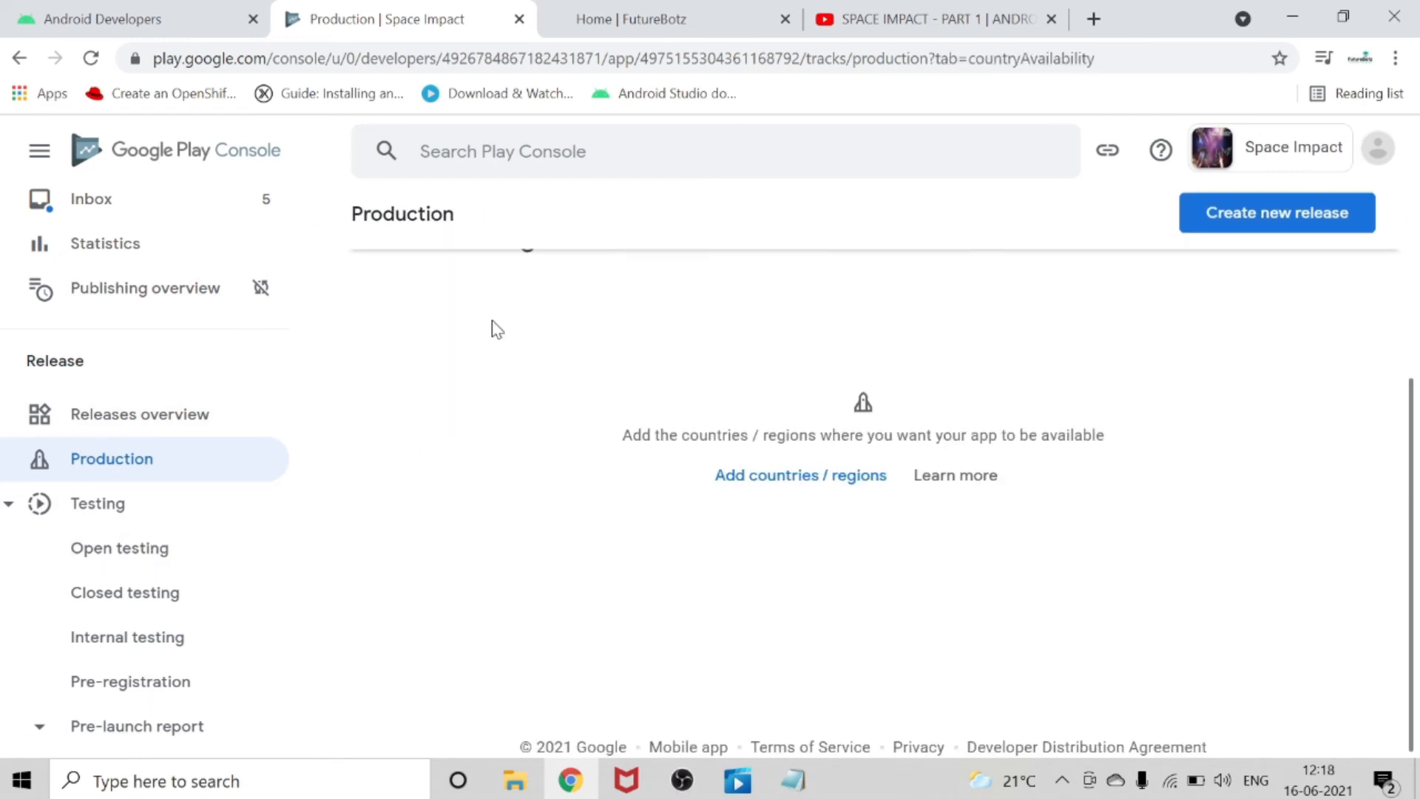
pyautogui.click(771, 476)
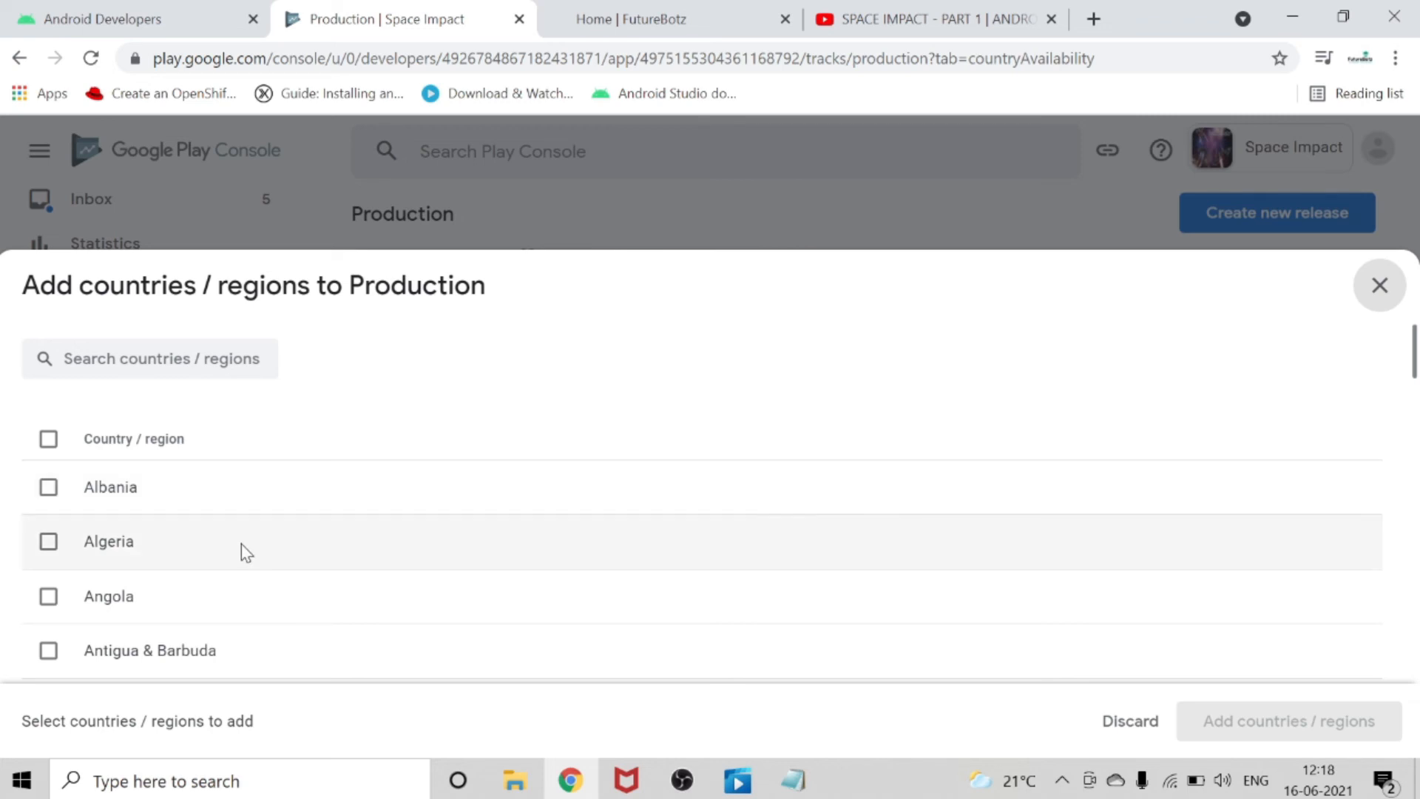
pyautogui.click(48, 440)
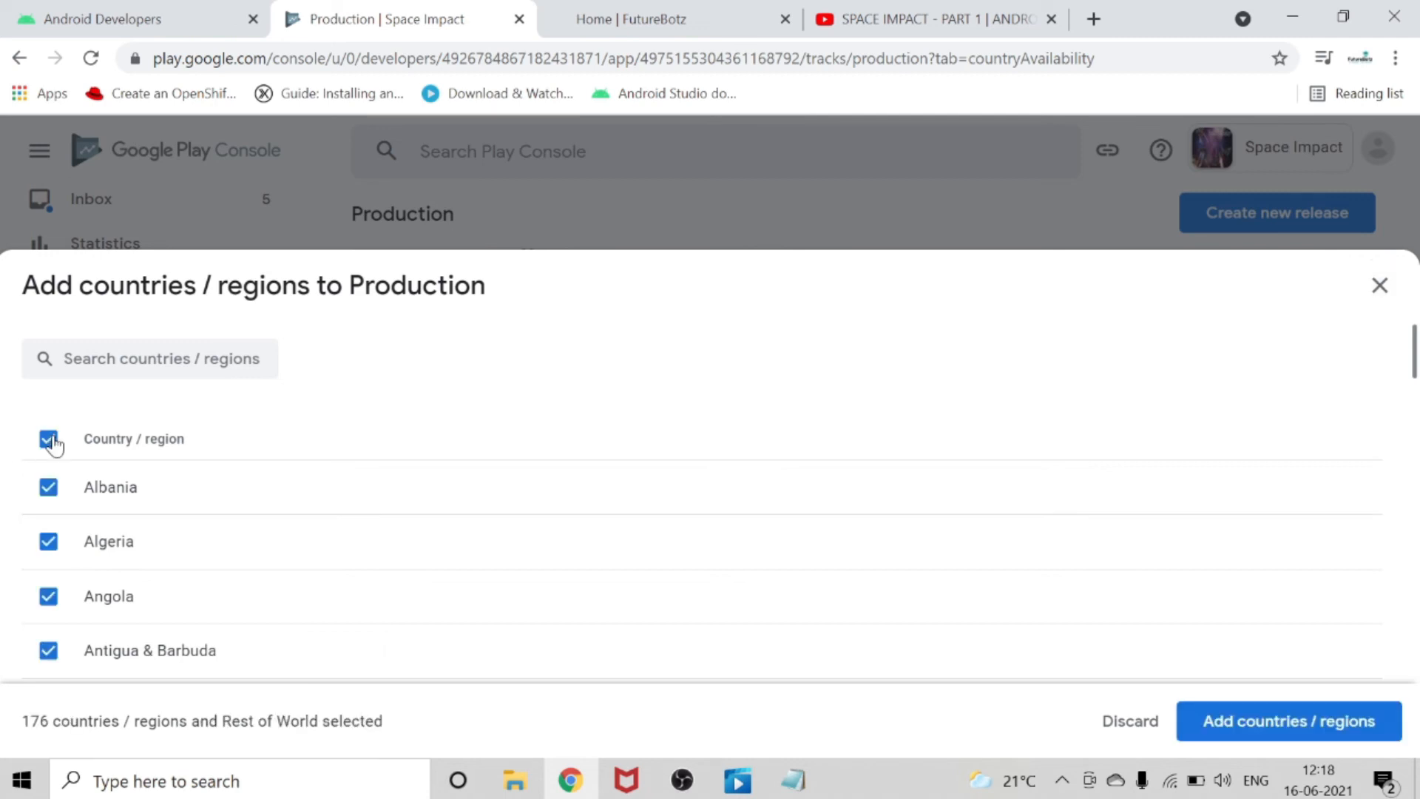
pyautogui.click(1239, 731)
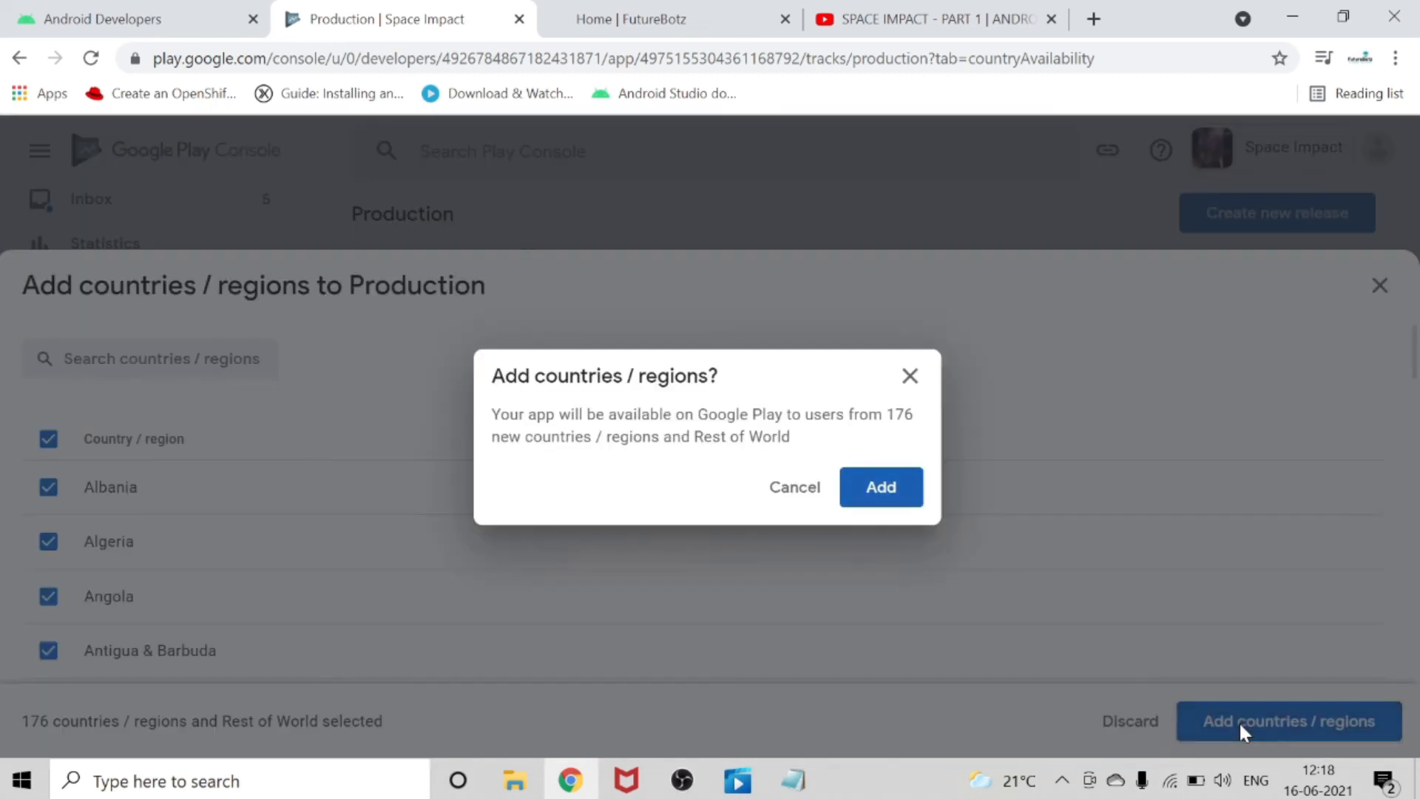
pyautogui.click(883, 488)
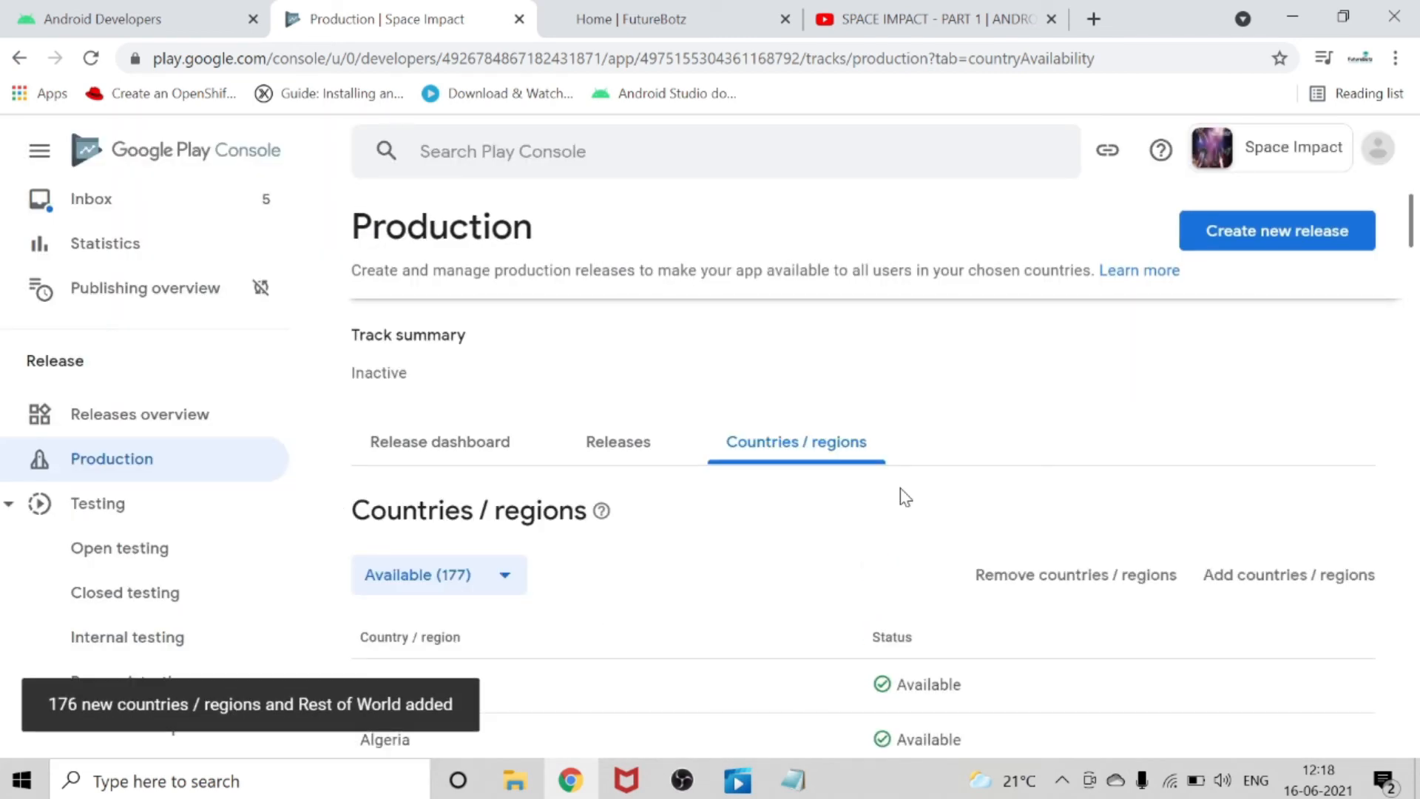
pyautogui.scroll(-2, 905, 497)
pyautogui.scroll(2, 905, 496)
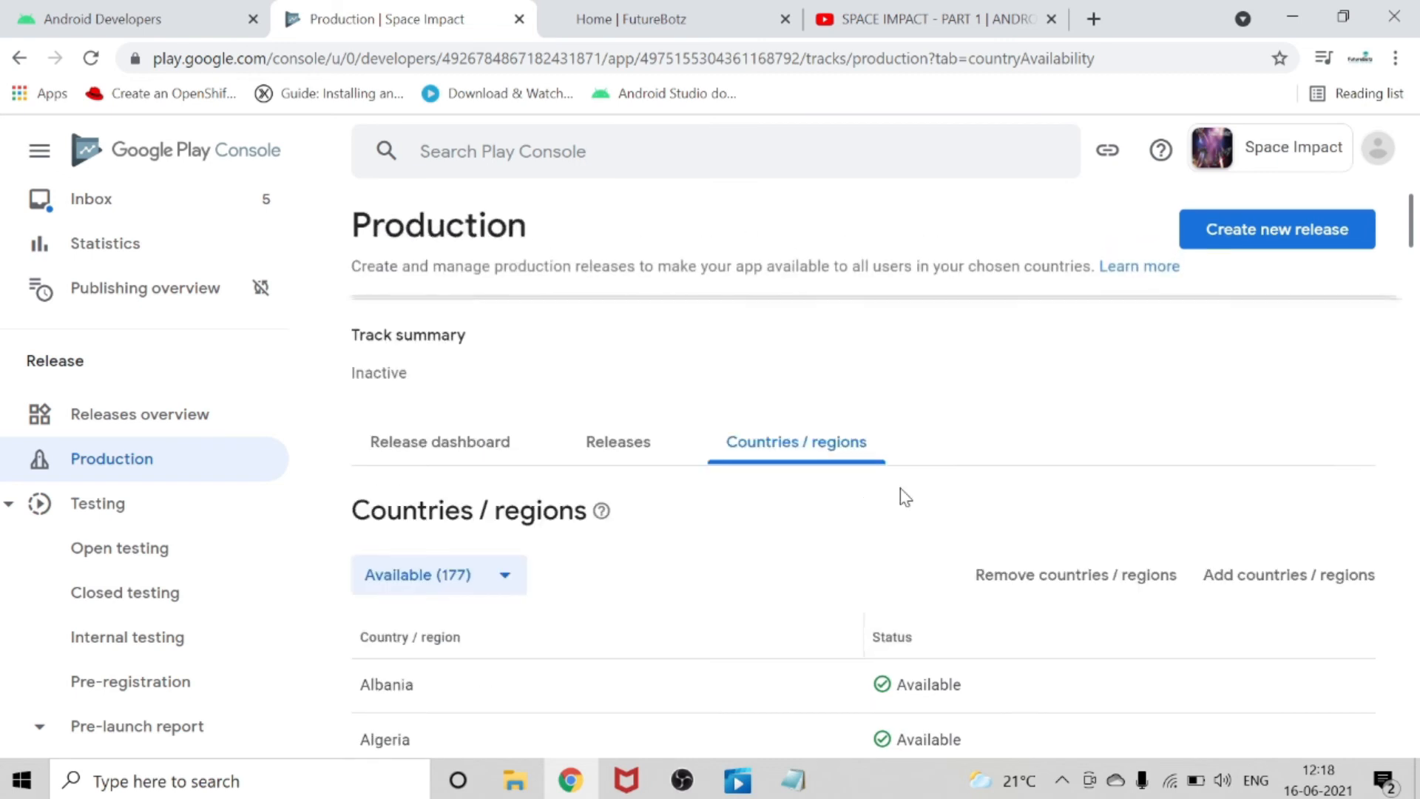
# Create a new production release and accept Play App Signing with the signing key managed by Google.
pyautogui.click(579, 446)
pyautogui.scroll(-4, 601, 474)
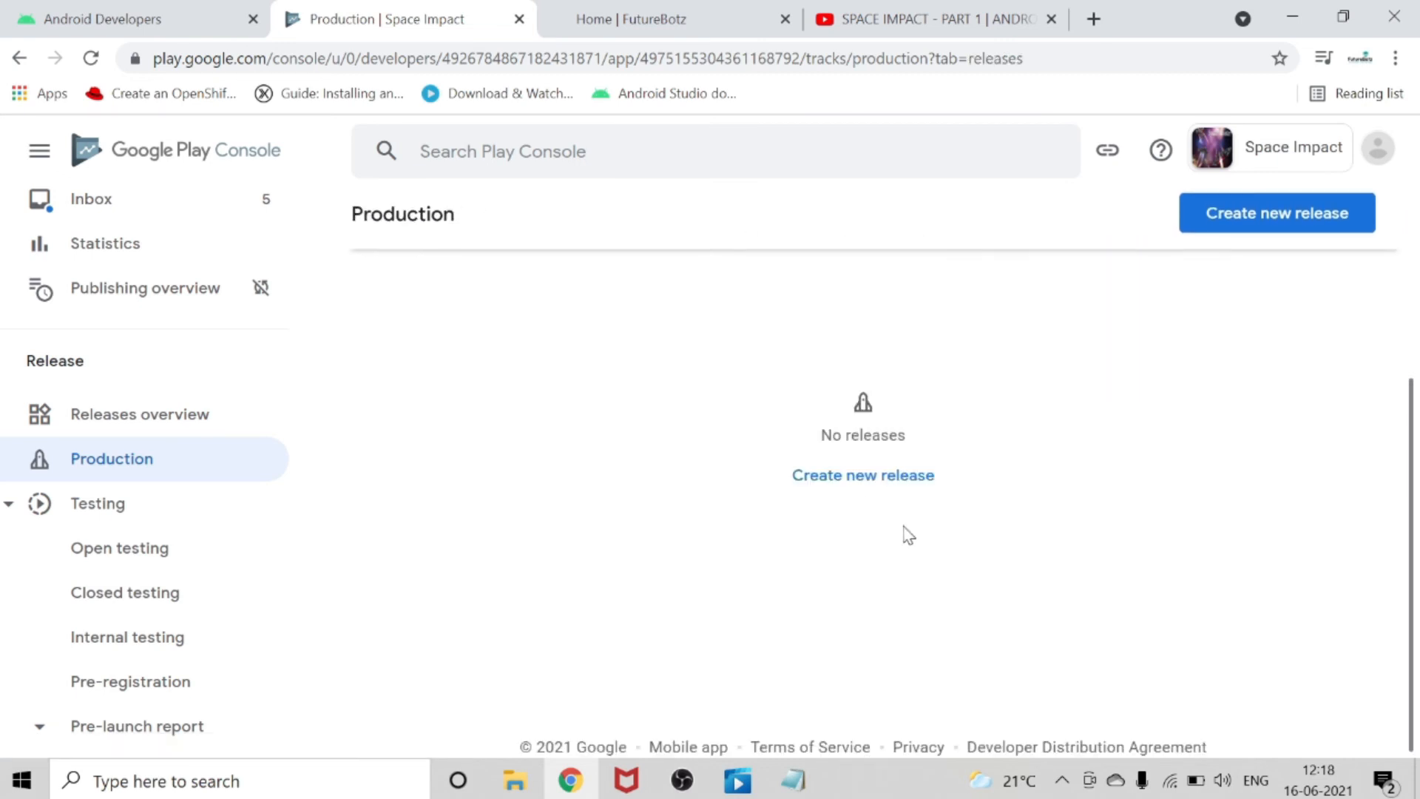
pyautogui.click(863, 479)
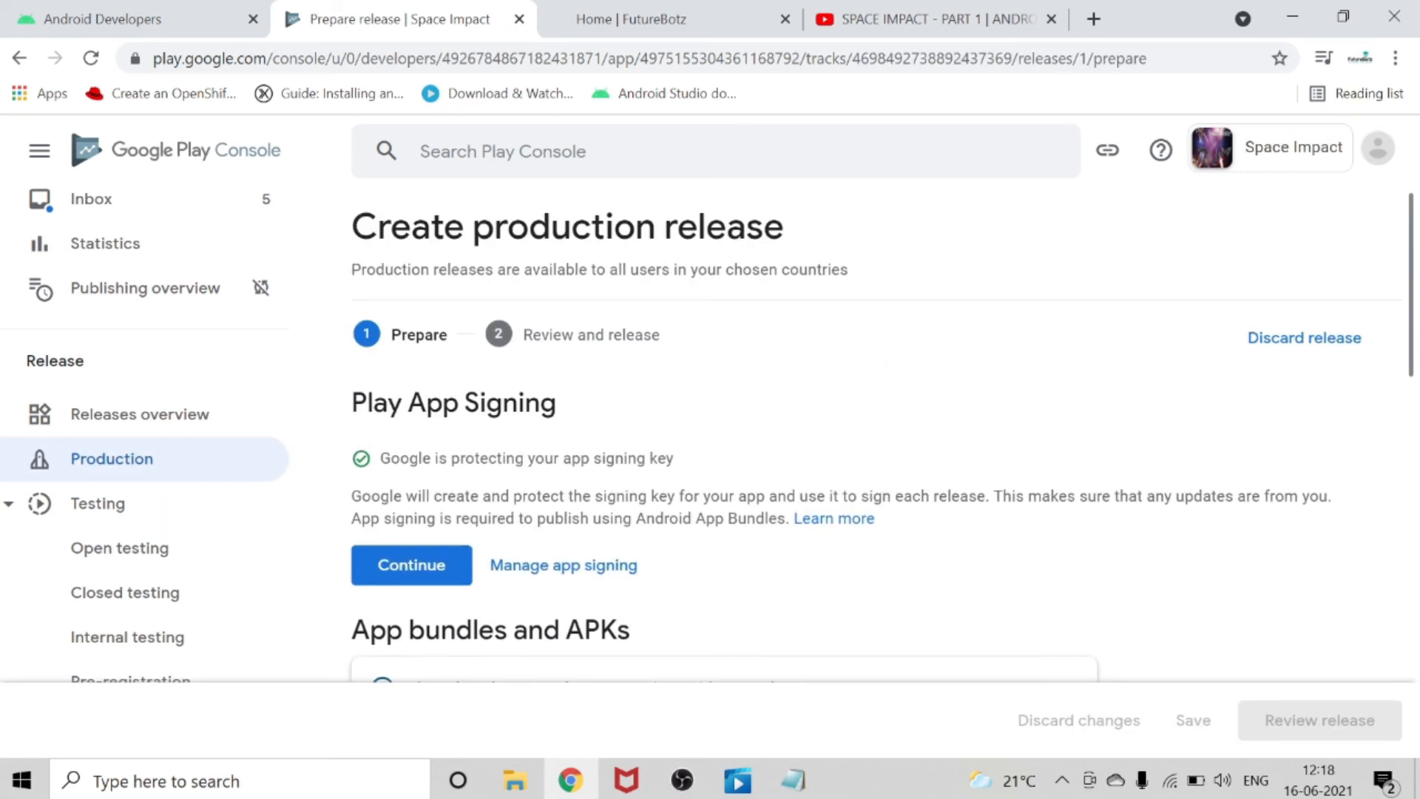
pyautogui.scroll(-2, 873, 444)
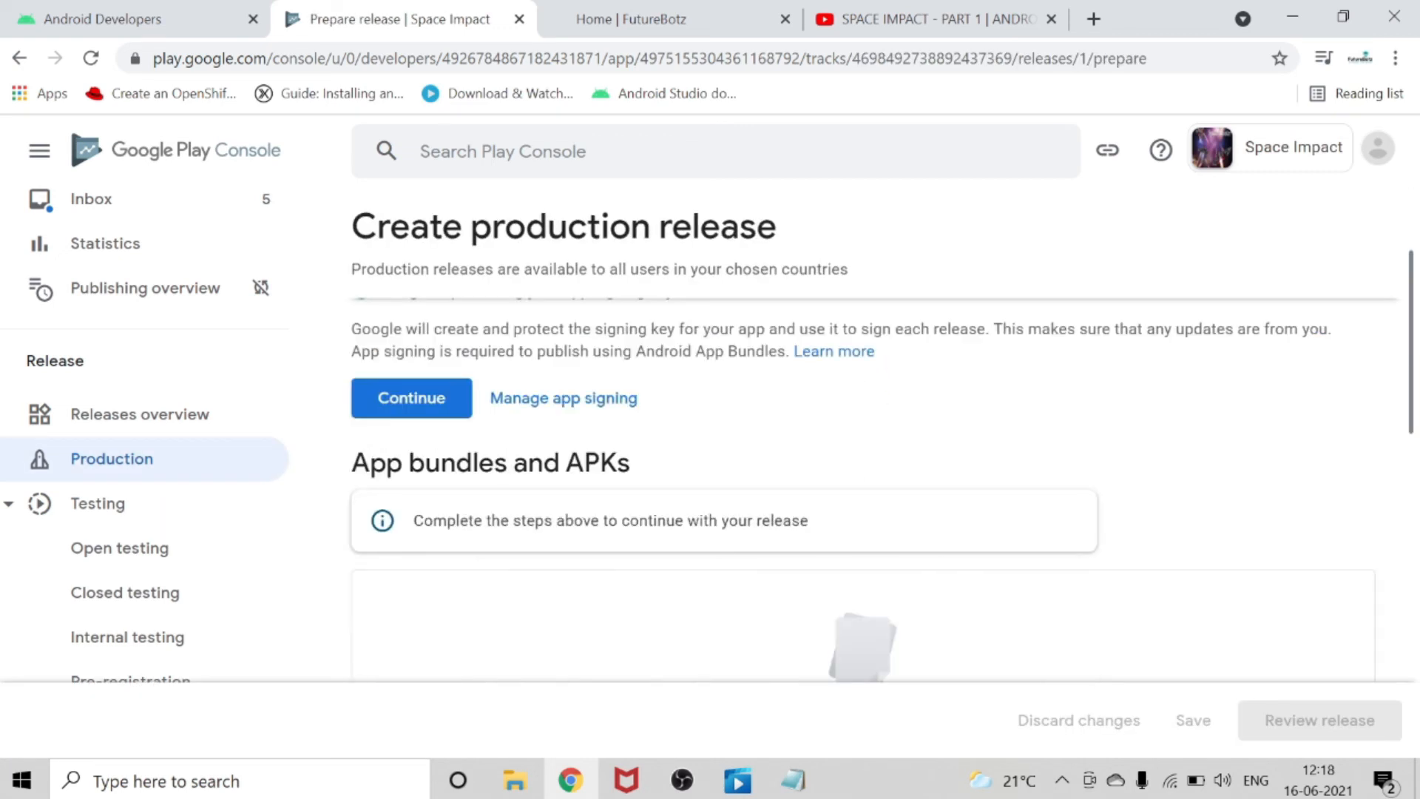
pyautogui.scroll(2, 400, 570)
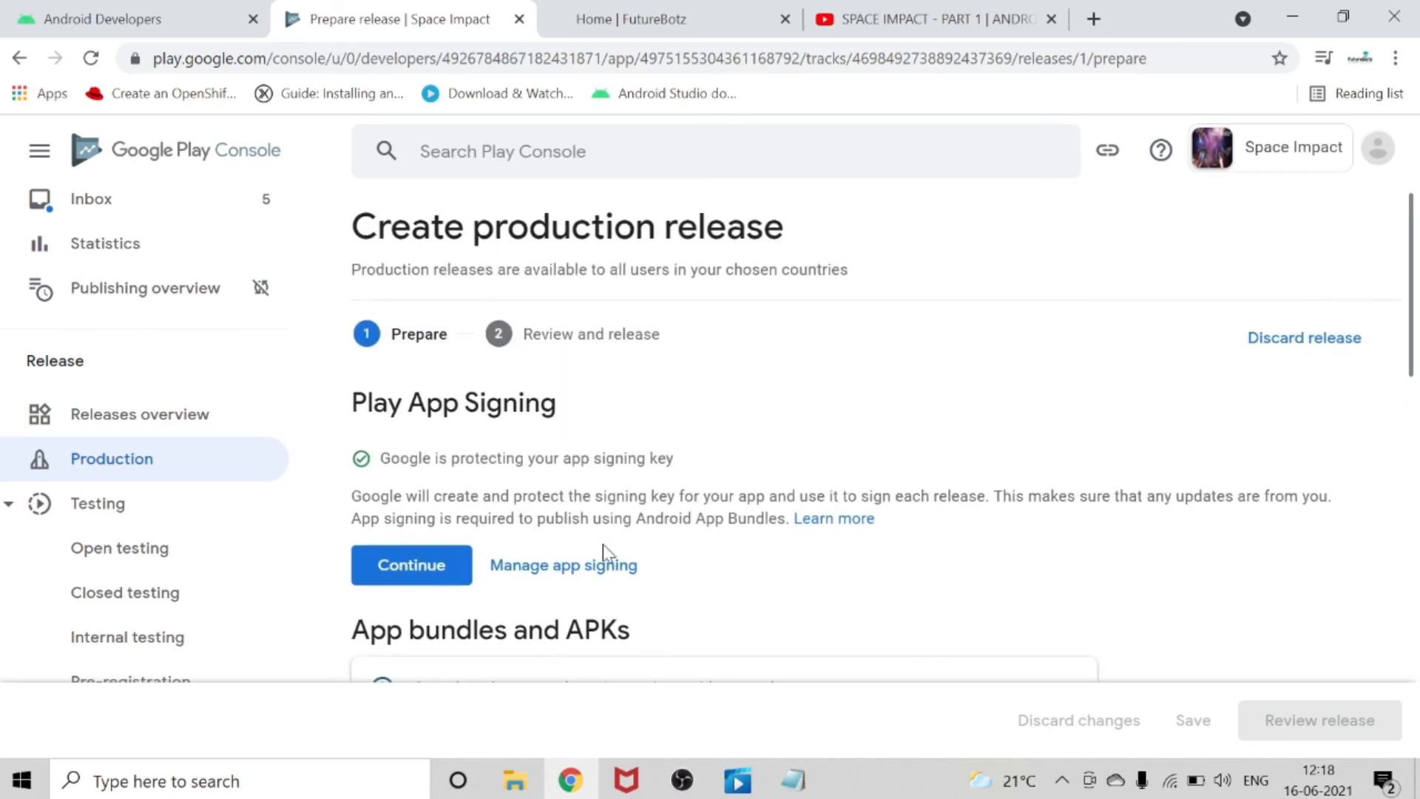
pyautogui.click(401, 568)
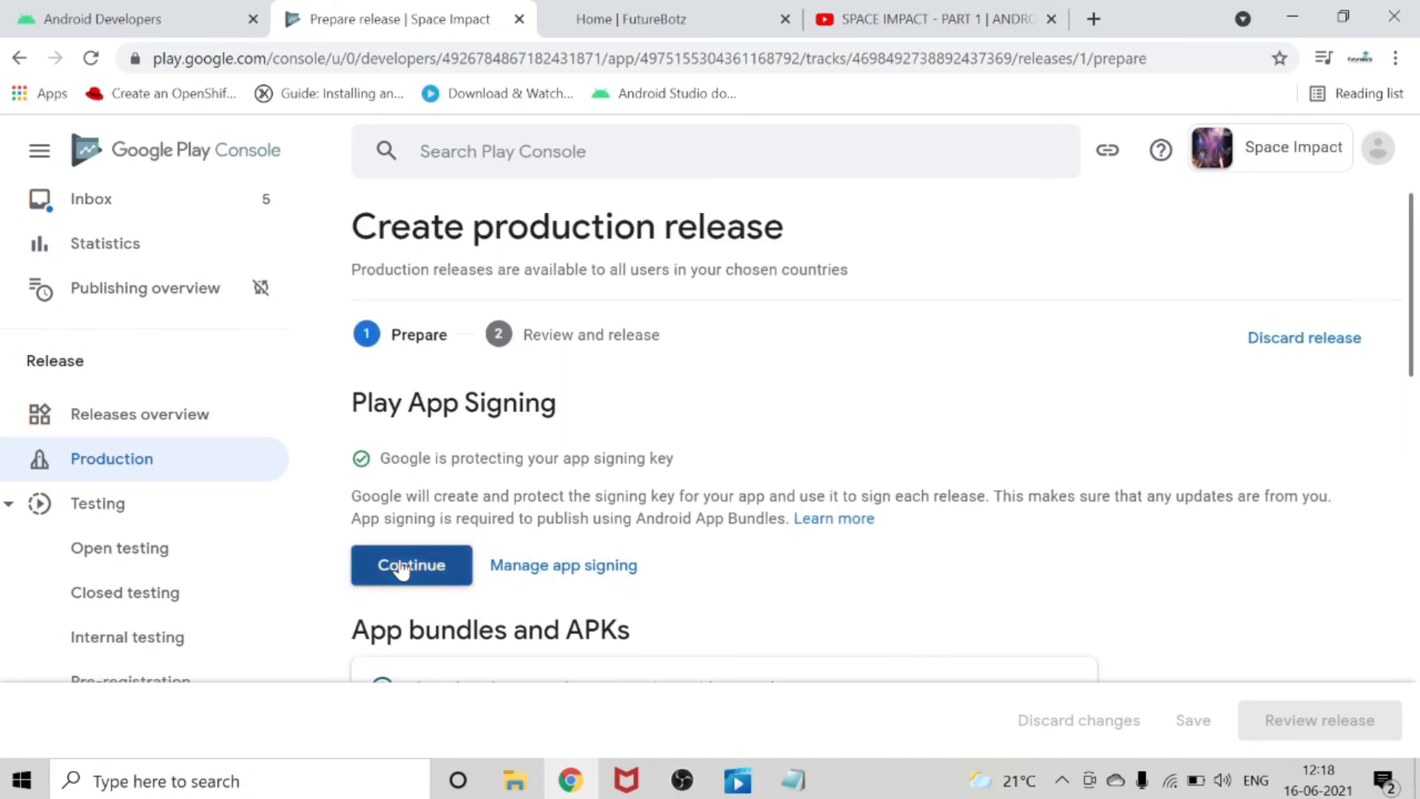
pyautogui.scroll(-4, 730, 550)
pyautogui.scroll(4, 362, 517)
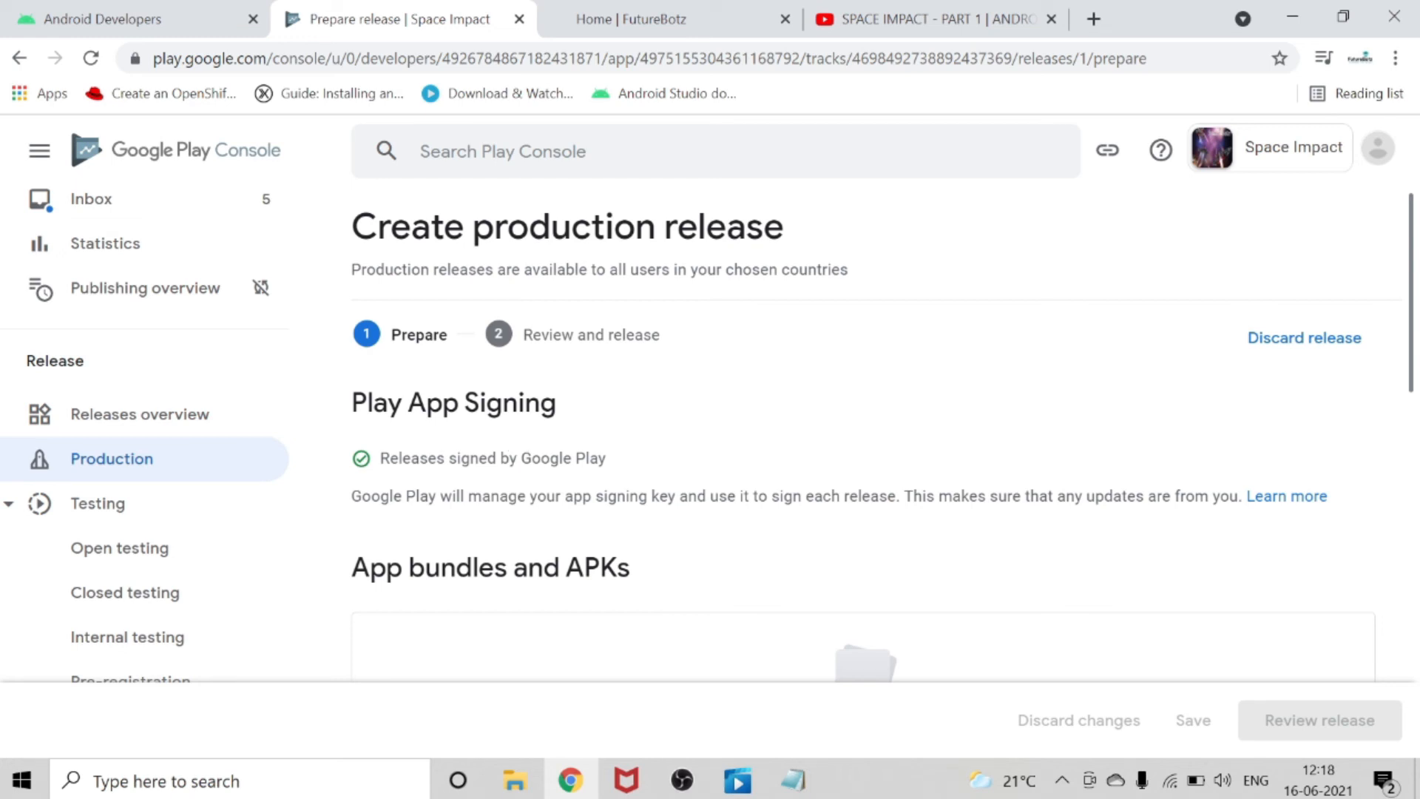
# Upload SPACEIMPACT.apk from the Downloads folder to the production release's app bundles and APKs.
pyautogui.scroll(-2, 723, 547)
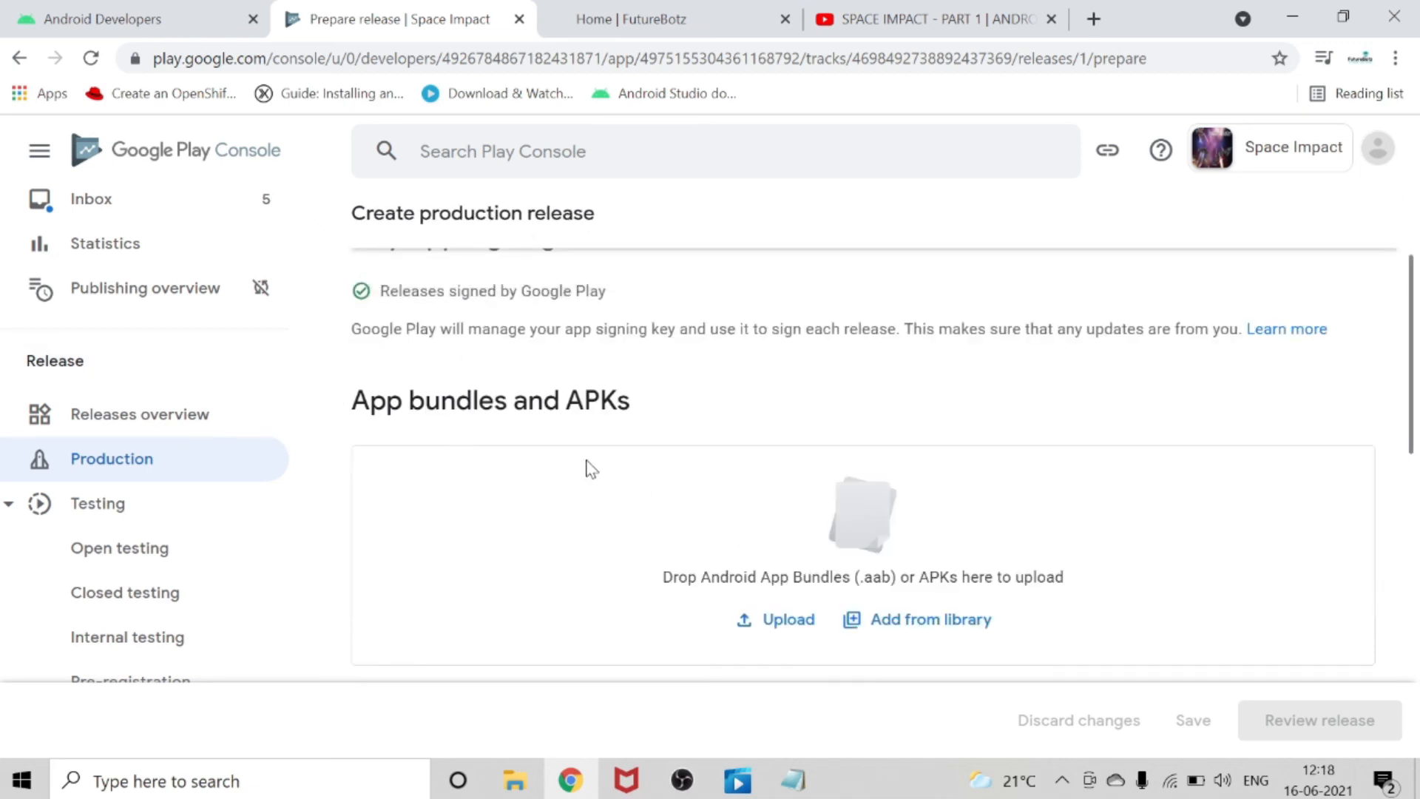
pyautogui.scroll(-2, 584, 466)
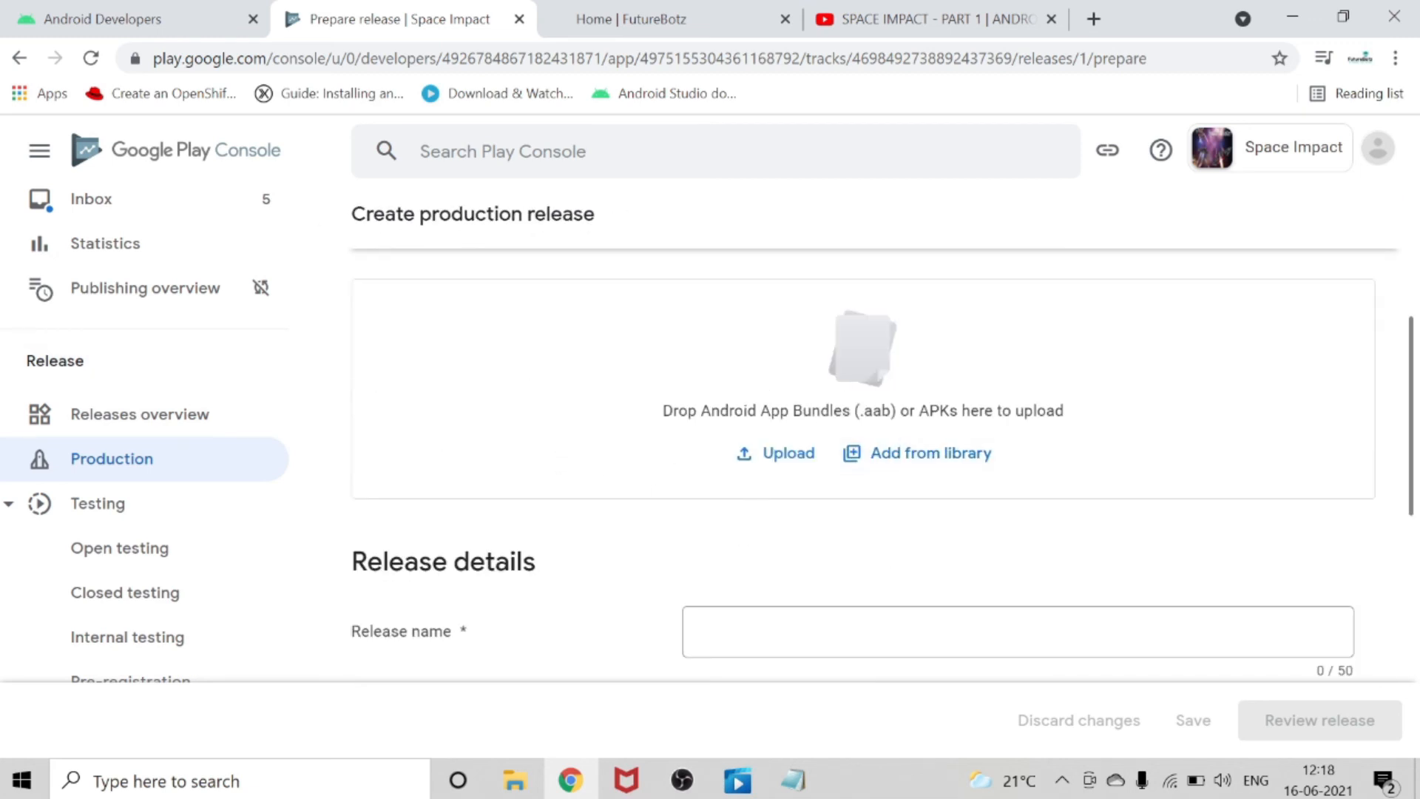
pyautogui.click(802, 459)
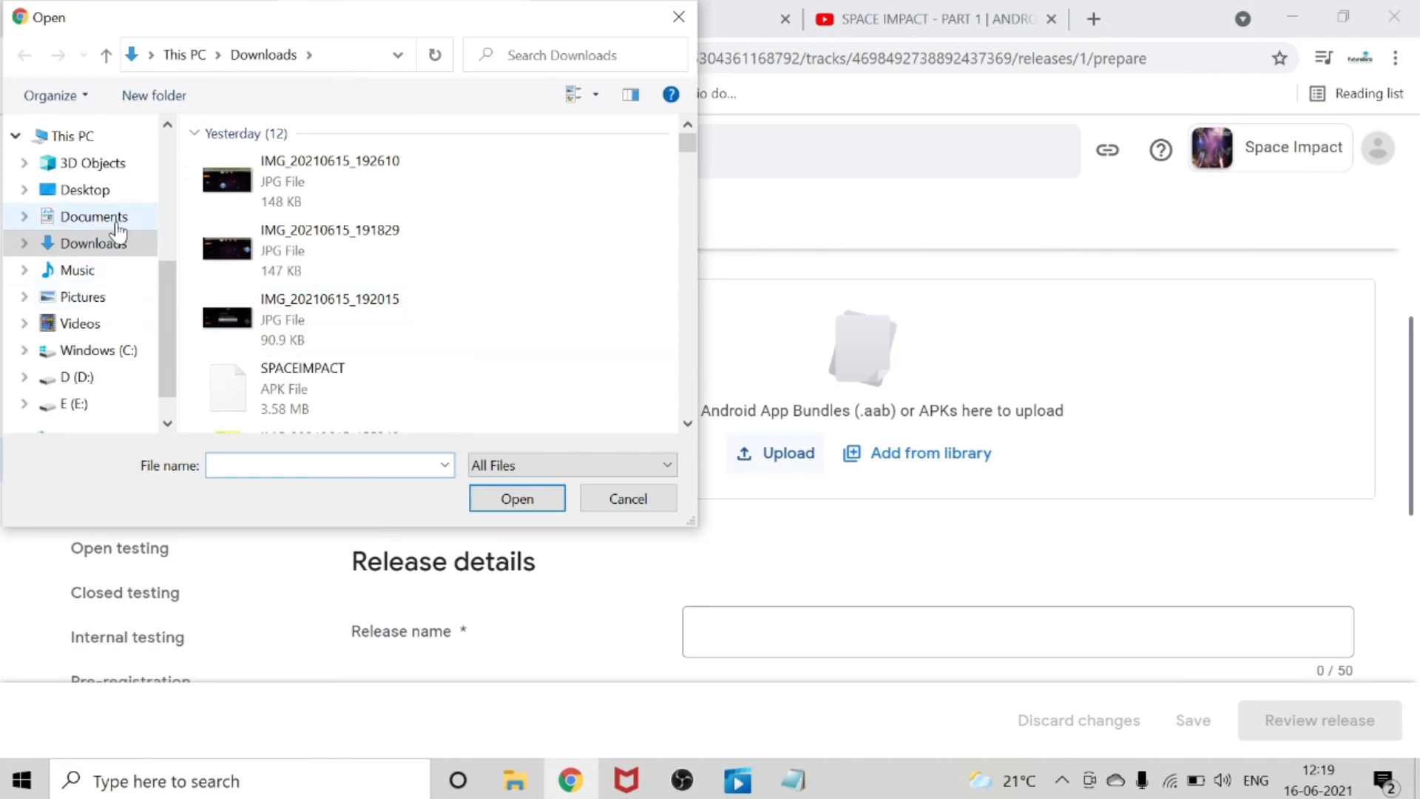
pyautogui.click(388, 395)
pyautogui.click(540, 500)
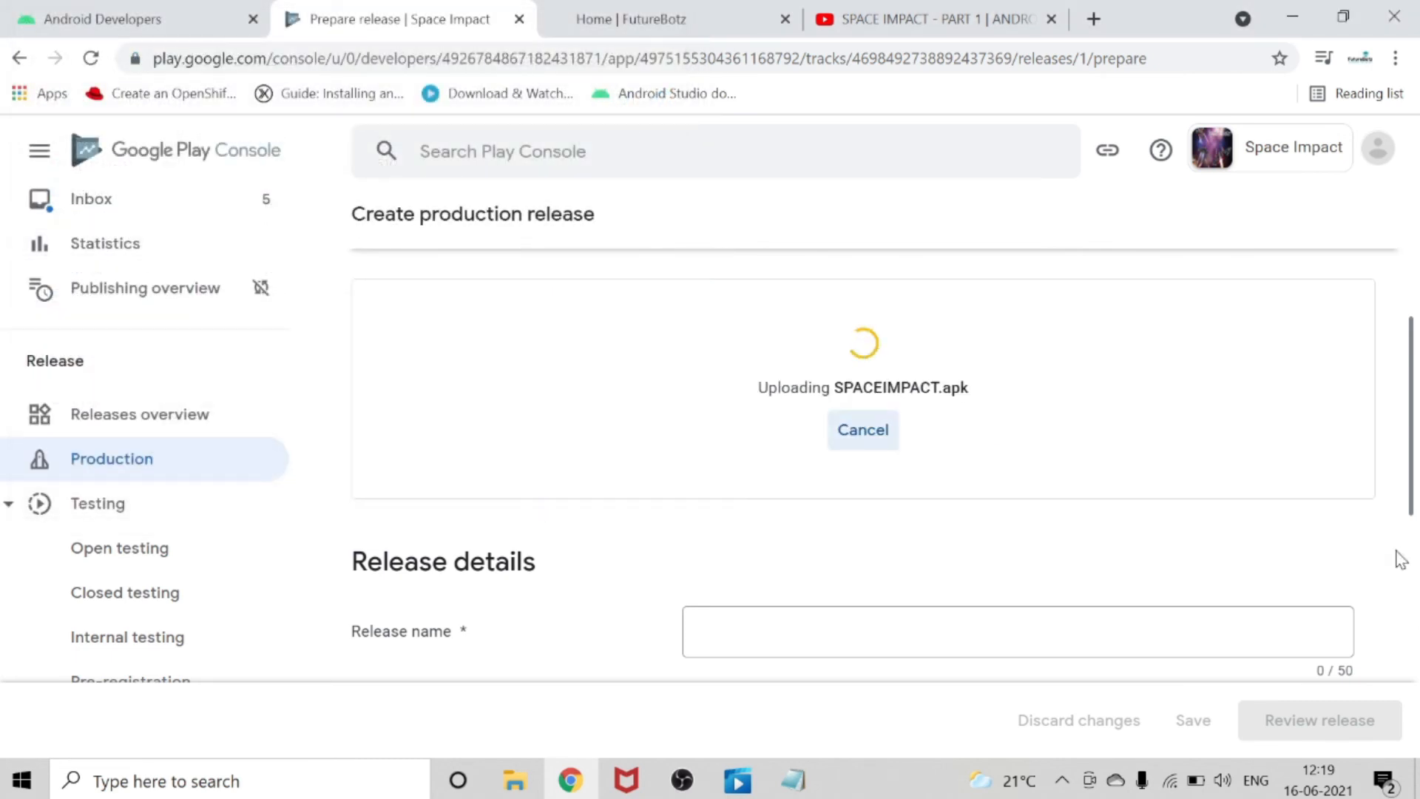
pyautogui.scroll(-2, 911, 409)
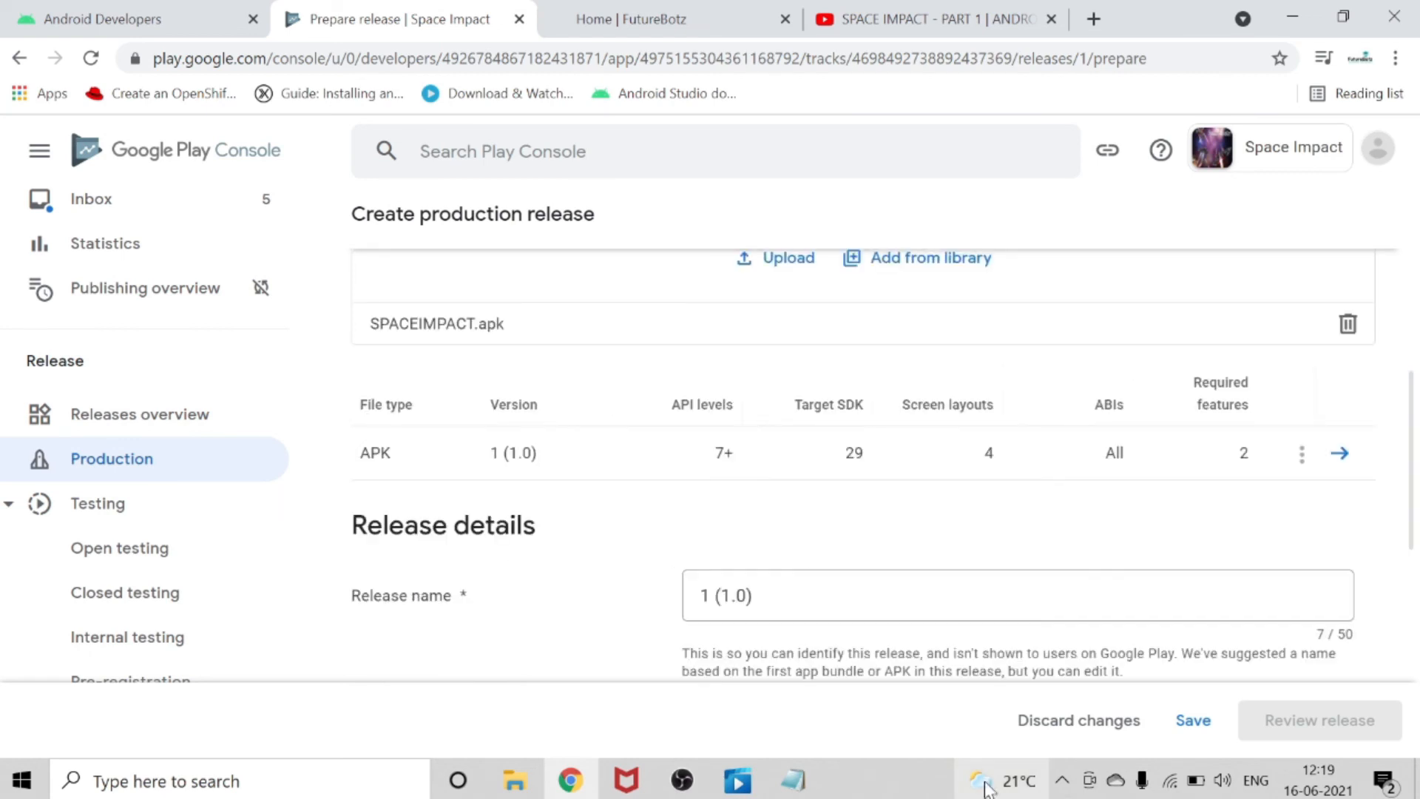
# Replace the placeholder text in the en-US release notes with "Initial release".
pyautogui.scroll(-2, 863, 612)
pyautogui.scroll(-2, 818, 453)
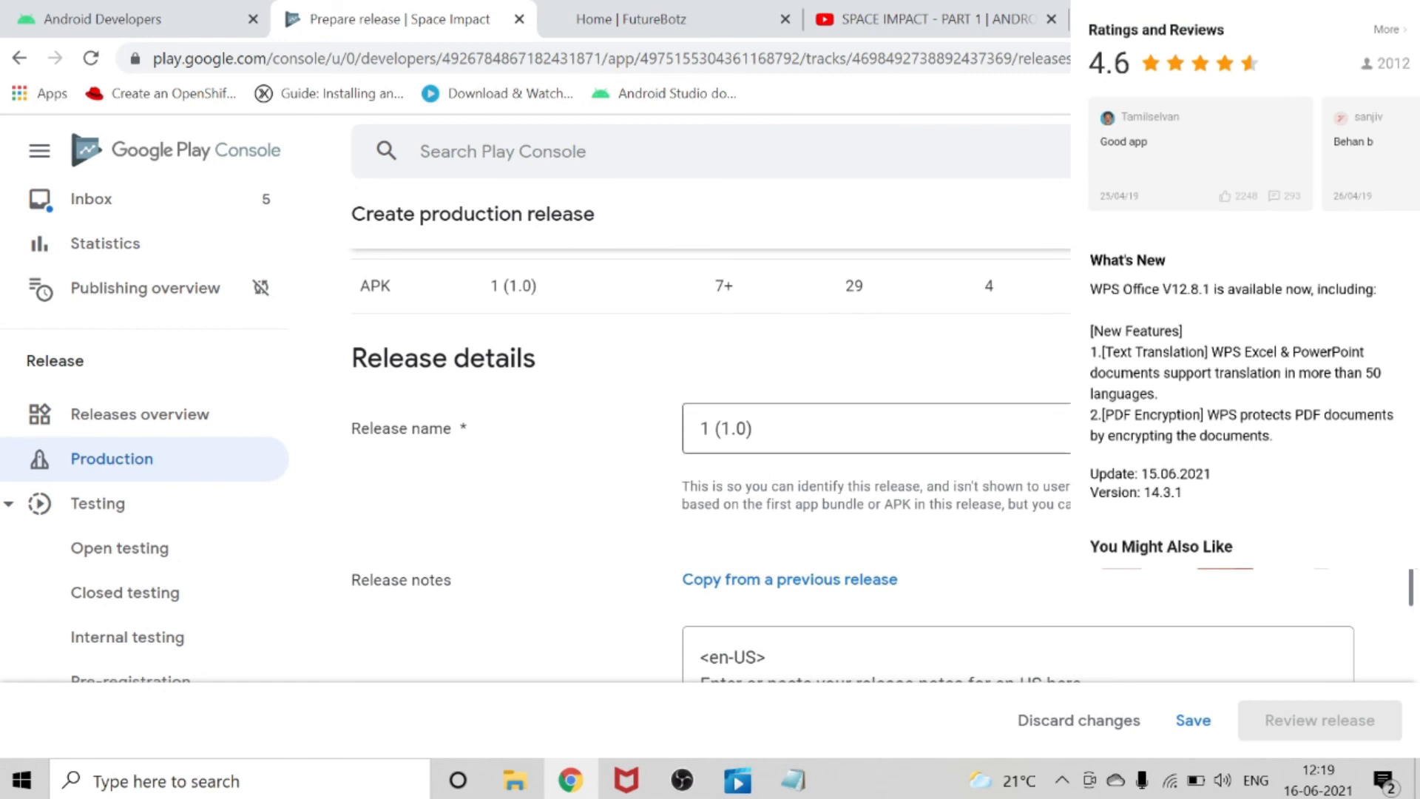
pyautogui.scroll(-2, 921, 469)
pyautogui.click(776, 536)
pyautogui.press('BackSpace')
pyautogui.press('BackSpace')
pyautogui.press('BackSpace')
pyautogui.press('BackSpace')
pyautogui.press('BackSpace')
pyautogui.press('BackSpace')
pyautogui.press('BackSpace')
pyautogui.press('BackSpace')
pyautogui.press('BackSpace')
pyautogui.press('BackSpace')
pyautogui.press('BackSpace')
pyautogui.press('BackSpace')
pyautogui.press('BackSpace')
pyautogui.press('BackSpace')
pyautogui.press('BackSpace')
pyautogui.press('BackSpace')
pyautogui.press('BackSpace')
pyautogui.press('BackSpace')
pyautogui.press('BackSpace')
pyautogui.press('BackSpace')
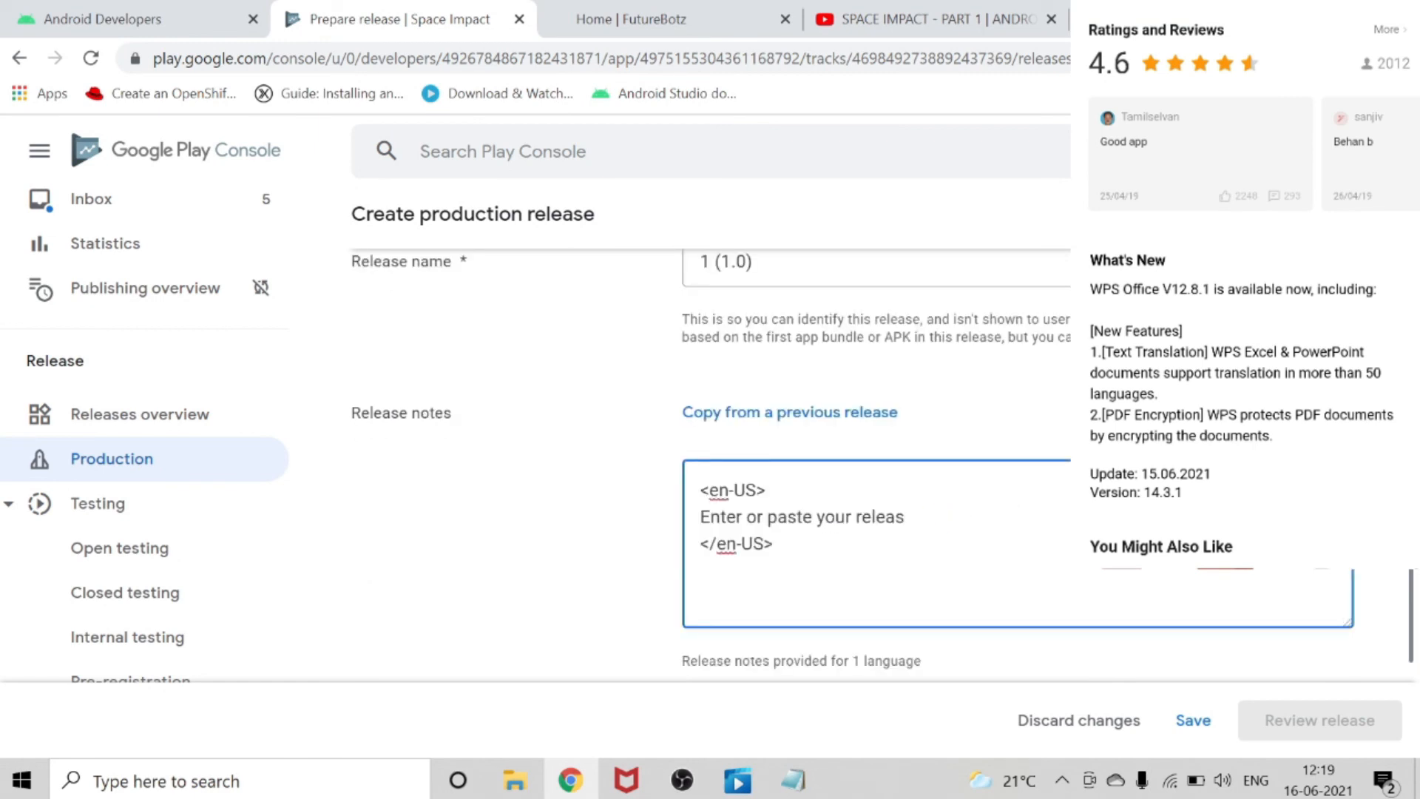
pyautogui.press('BackSpace')
pyautogui.press('BackSpace')
pyautogui.press('BackSpace')
pyautogui.press('BackSpace')
pyautogui.press('BackSpace')
pyautogui.press('BackSpace')
pyautogui.press('BackSpace')
pyautogui.press('BackSpace')
pyautogui.press('BackSpace')
pyautogui.press('BackSpace')
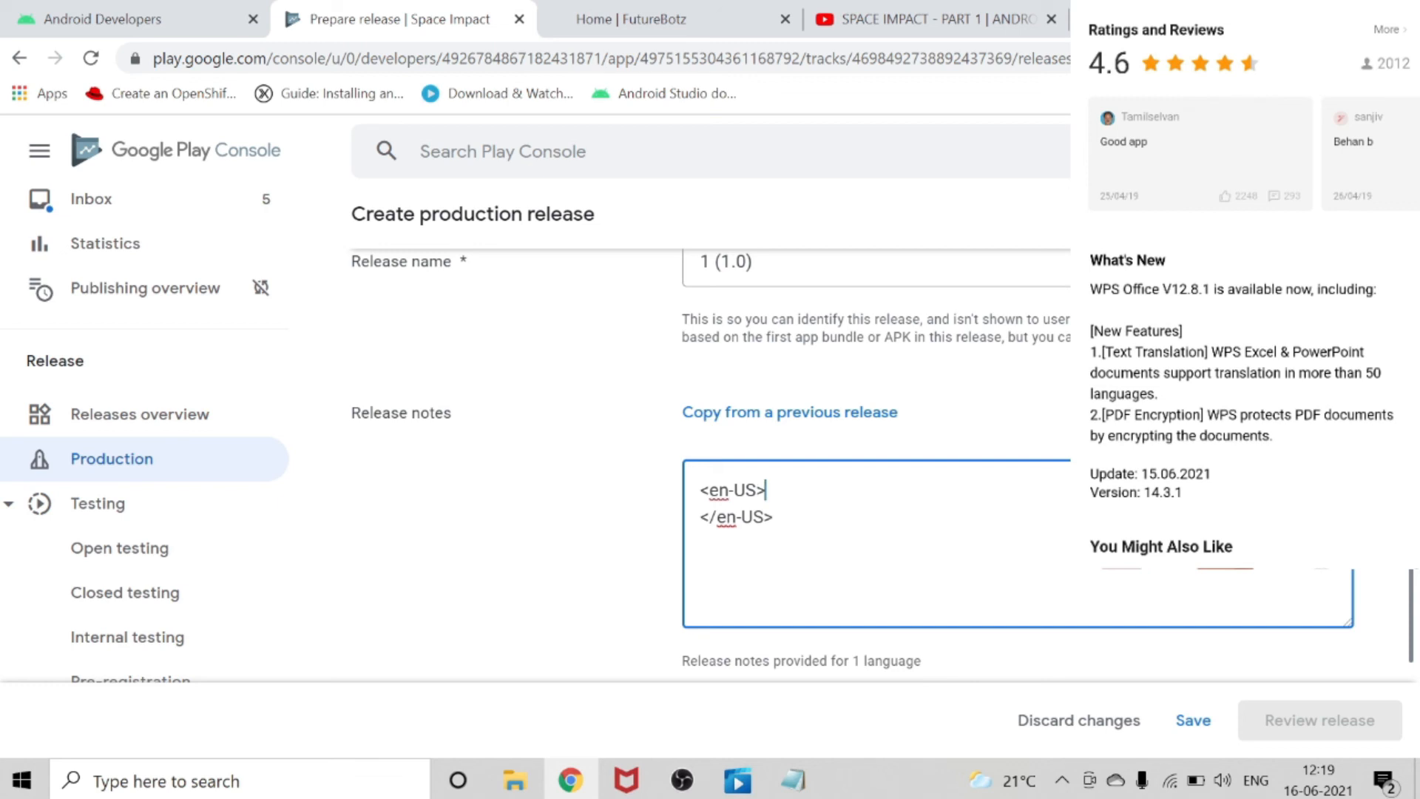
pyautogui.write('Initia')
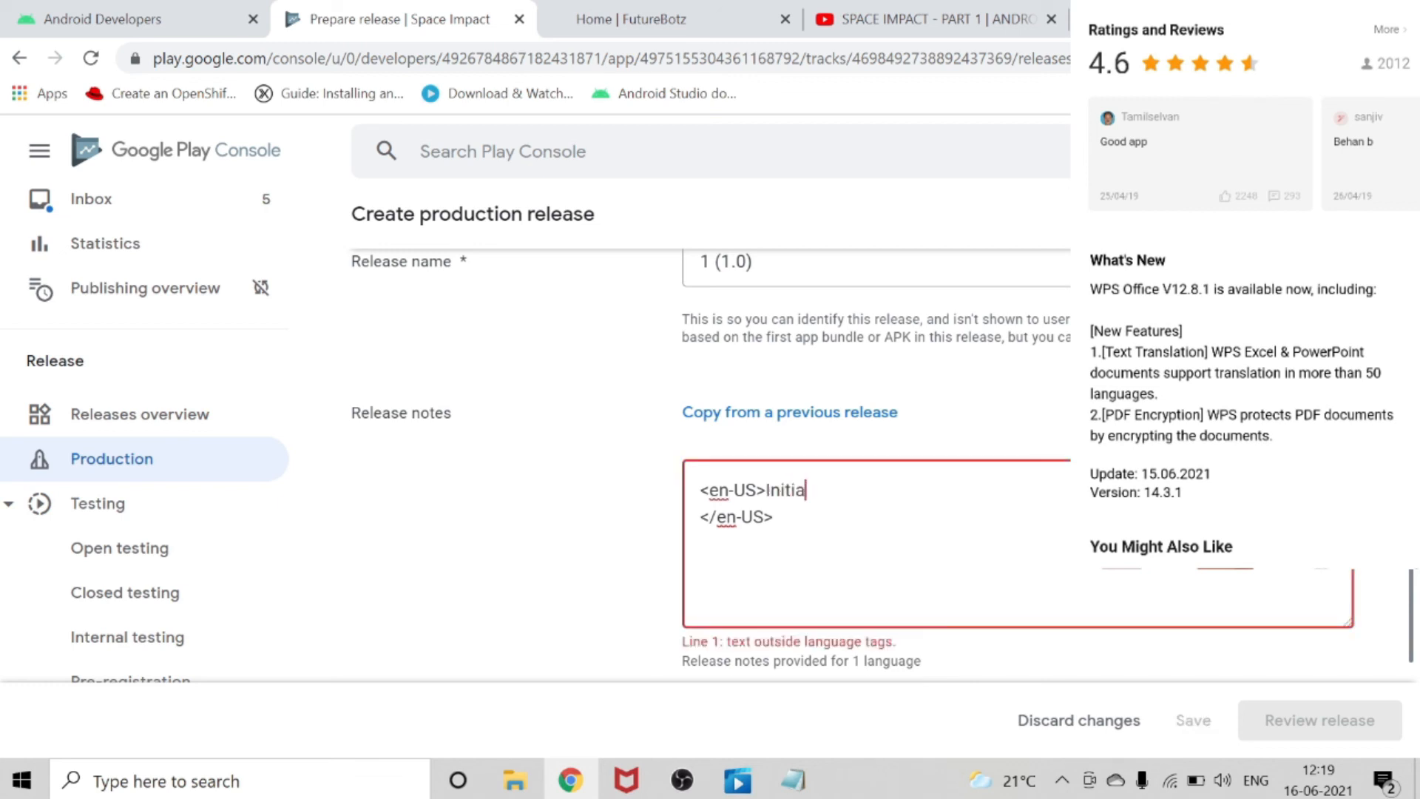
pyautogui.write('l re;lease notes for en-US here')
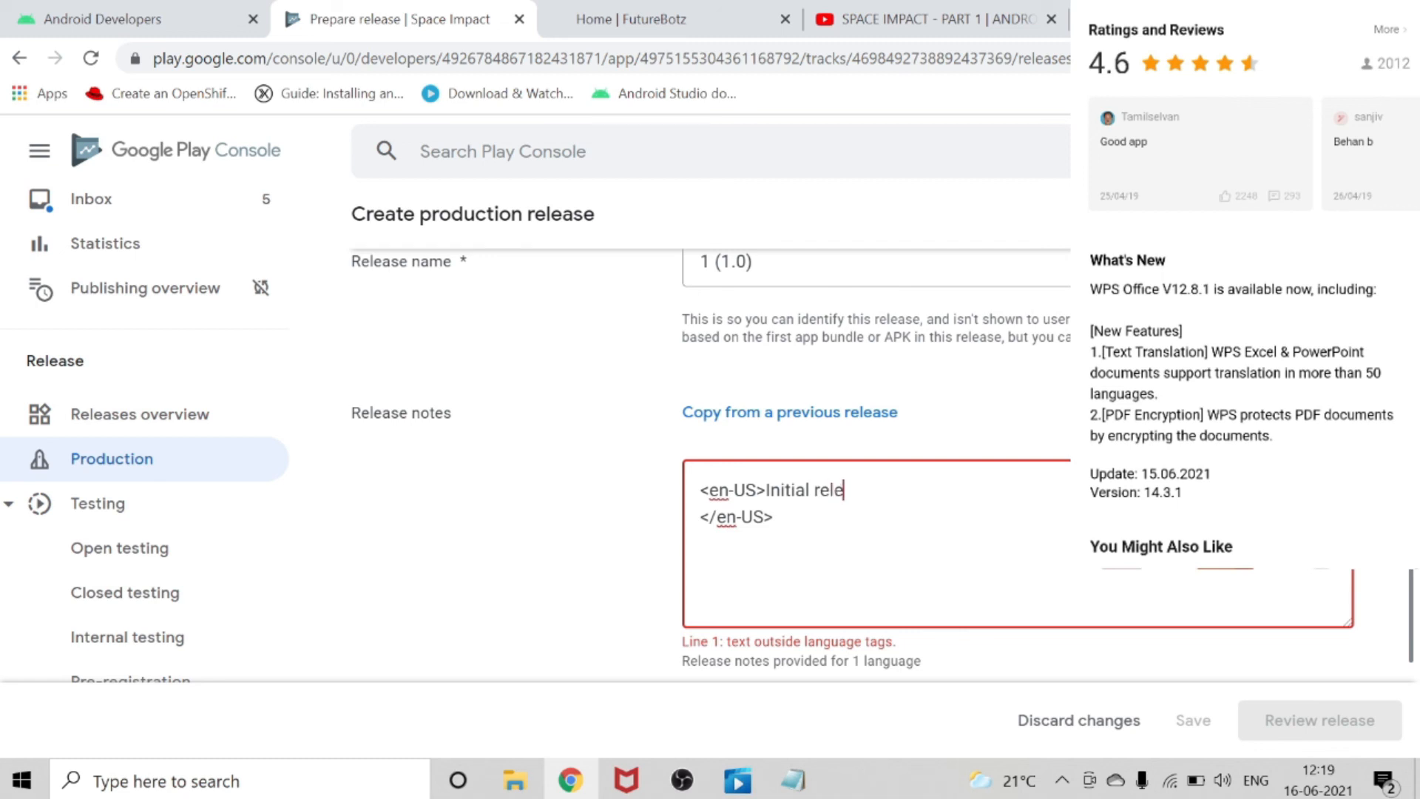
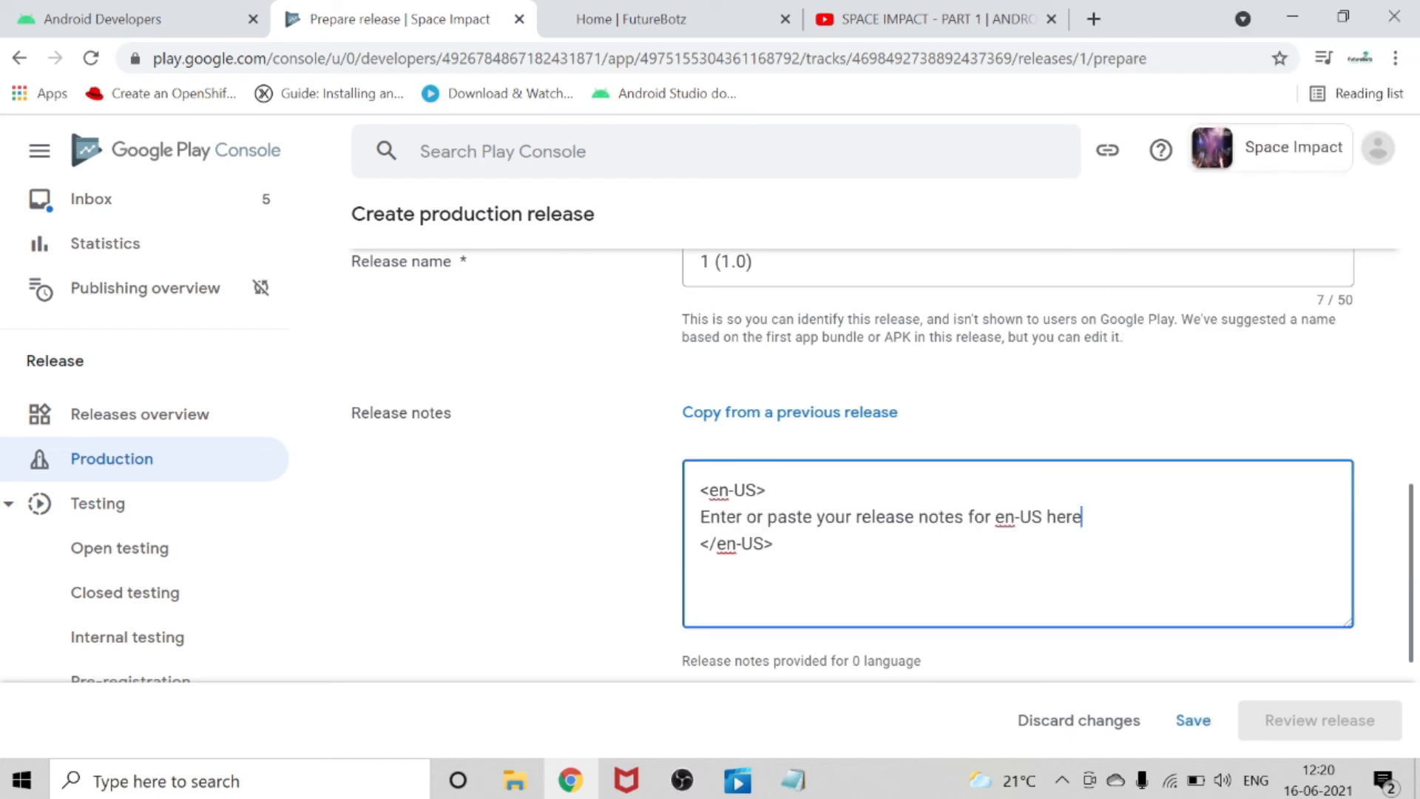
# Clear the placeholder in the en-US release notes, enter "Initial release" instead, and save the production release.
pyautogui.press('BackSpace')
pyautogui.press('BackSpace')
pyautogui.press('BackSpace')
pyautogui.press('BackSpace')
pyautogui.press('BackSpace')
pyautogui.press('BackSpace')
pyautogui.press('BackSpace')
pyautogui.press('BackSpace')
pyautogui.press('BackSpace')
pyautogui.press('BackSpace')
pyautogui.press('BackSpace')
pyautogui.press('BackSpace')
pyautogui.press('BackSpace')
pyautogui.press('BackSpace')
pyautogui.press('BackSpace')
pyautogui.press('BackSpace')
pyautogui.press('BackSpace')
pyautogui.press('BackSpace')
pyautogui.press('BackSpace')
pyautogui.press('BackSpace')
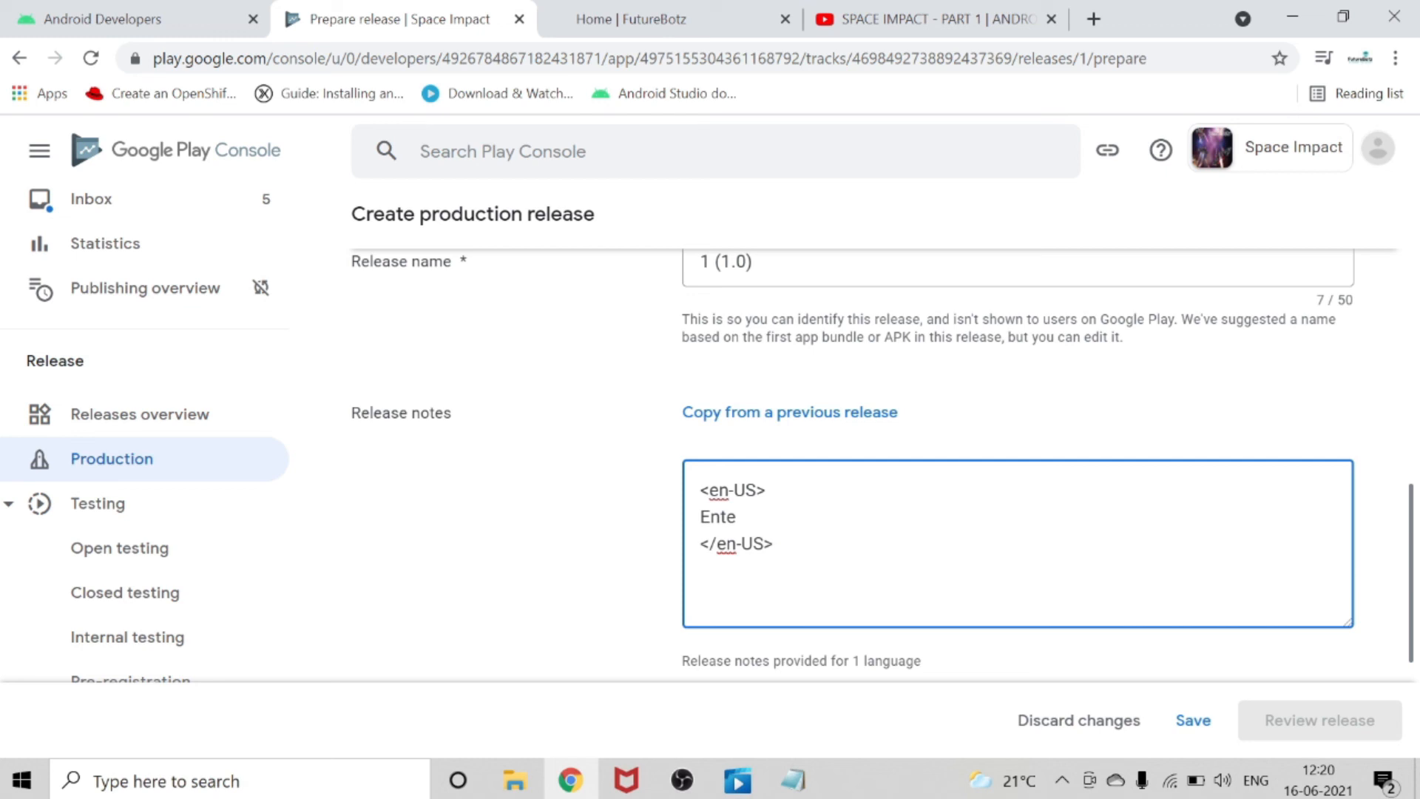
pyautogui.write('Iniital')
pyautogui.write('al release')
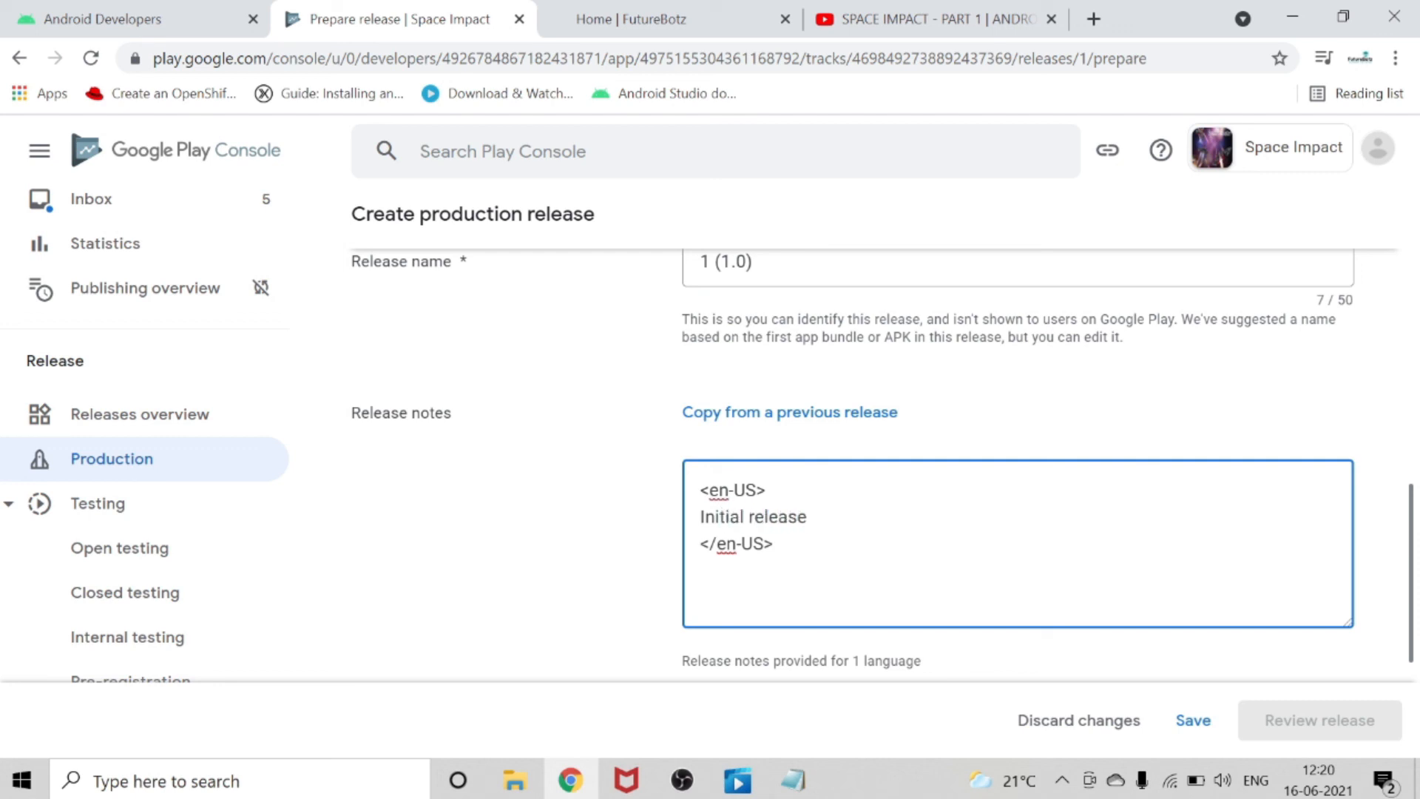
pyautogui.click(1195, 722)
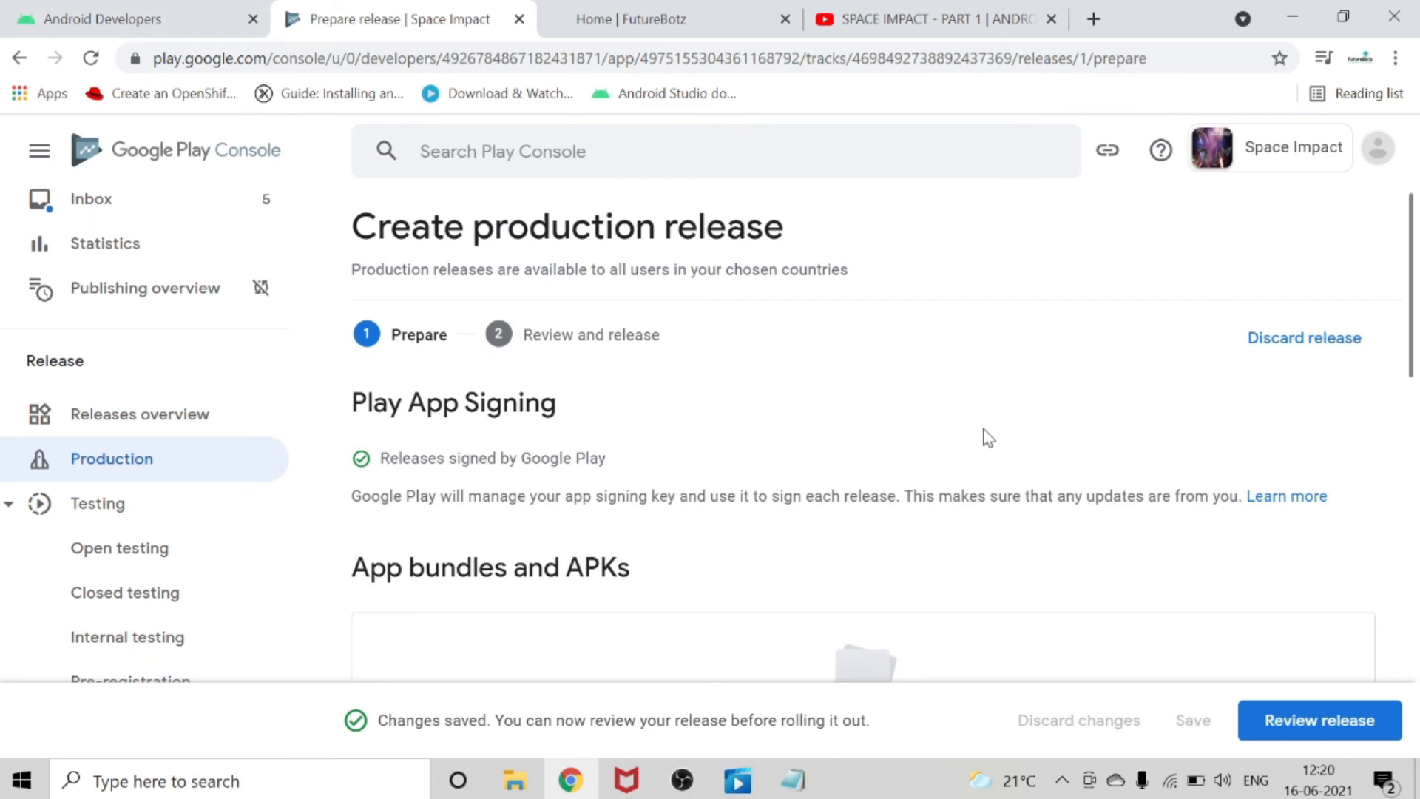
# Check the saved production release from signing to release notes and proceed to its review stage.
pyautogui.scroll(-5, 988, 437)
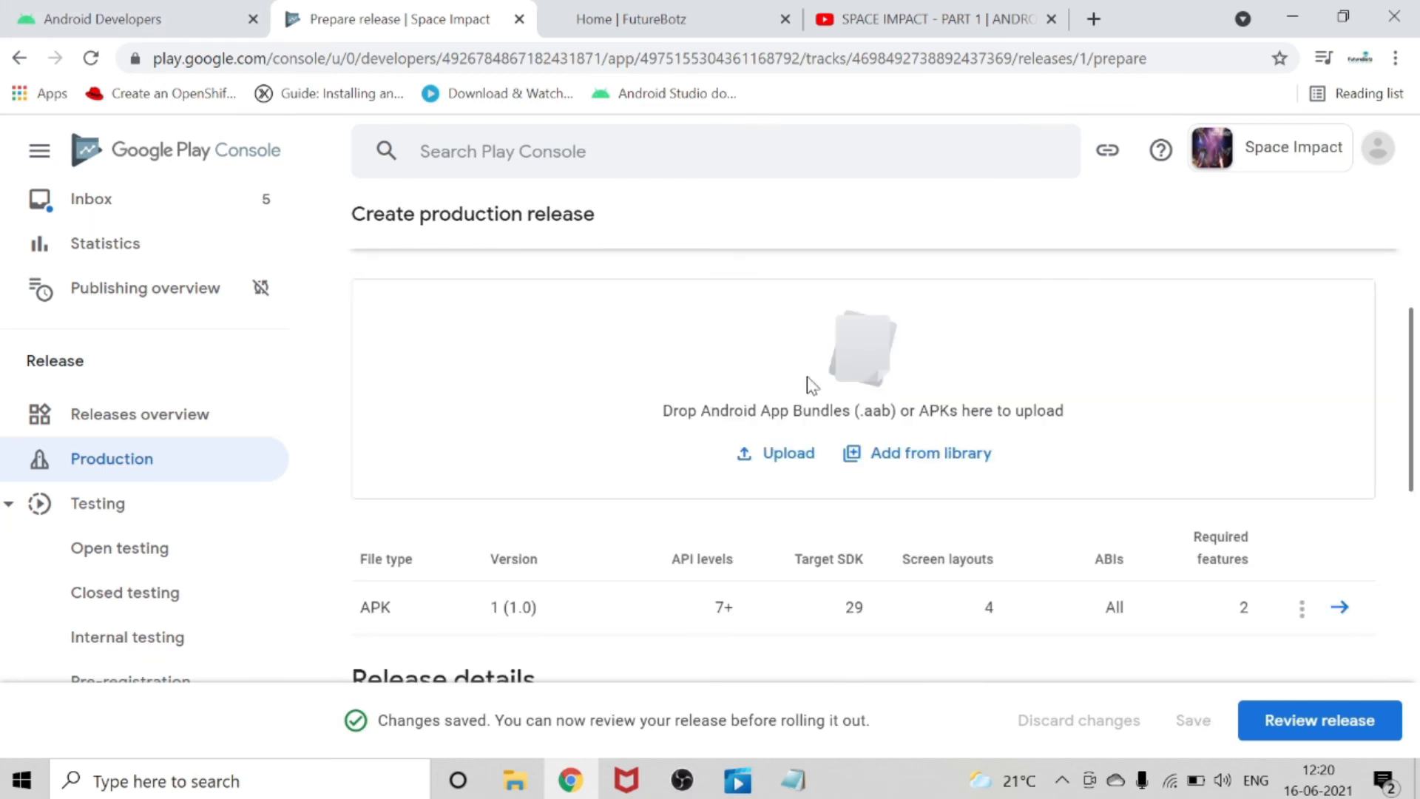
pyautogui.scroll(-7, 809, 381)
pyautogui.scroll(-3, 819, 392)
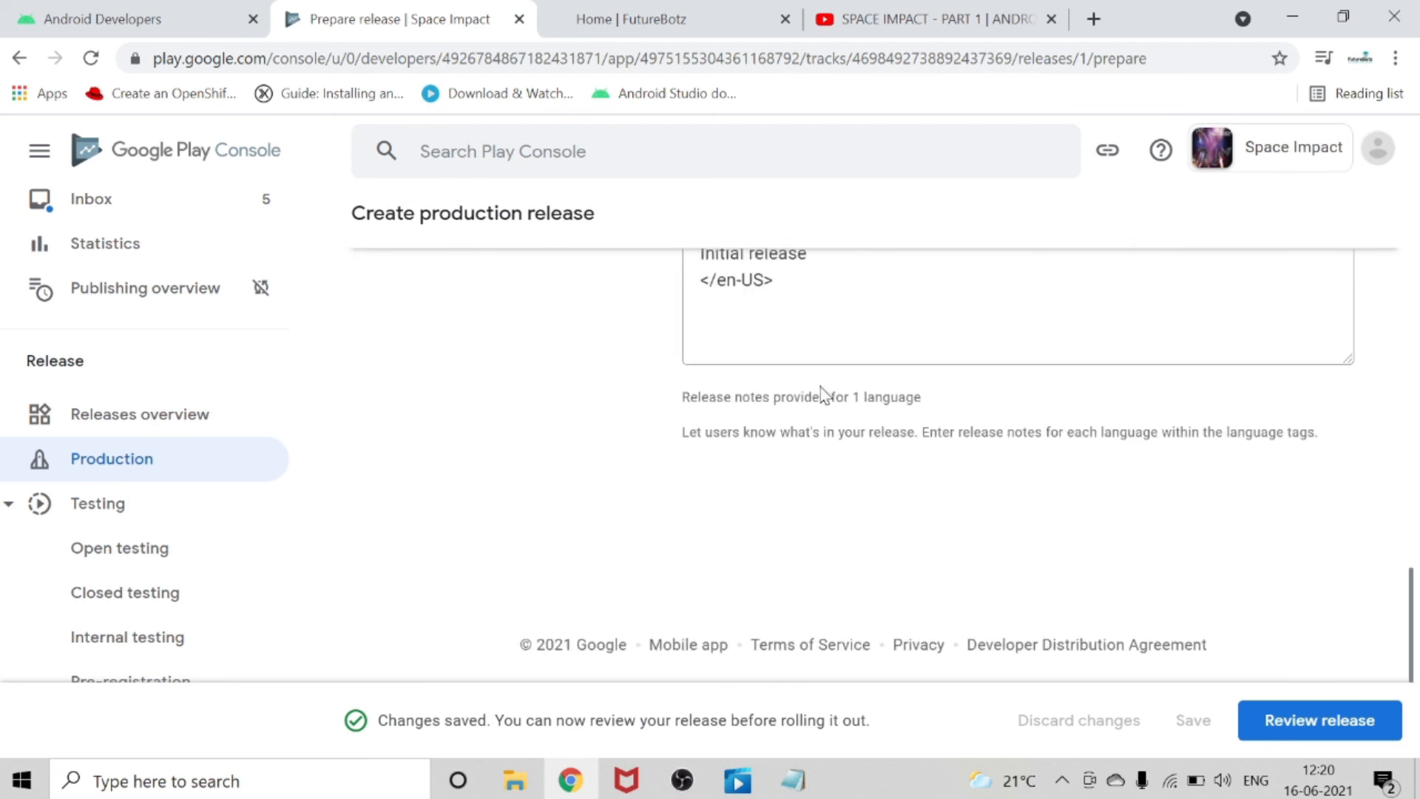
pyautogui.scroll(15, 820, 388)
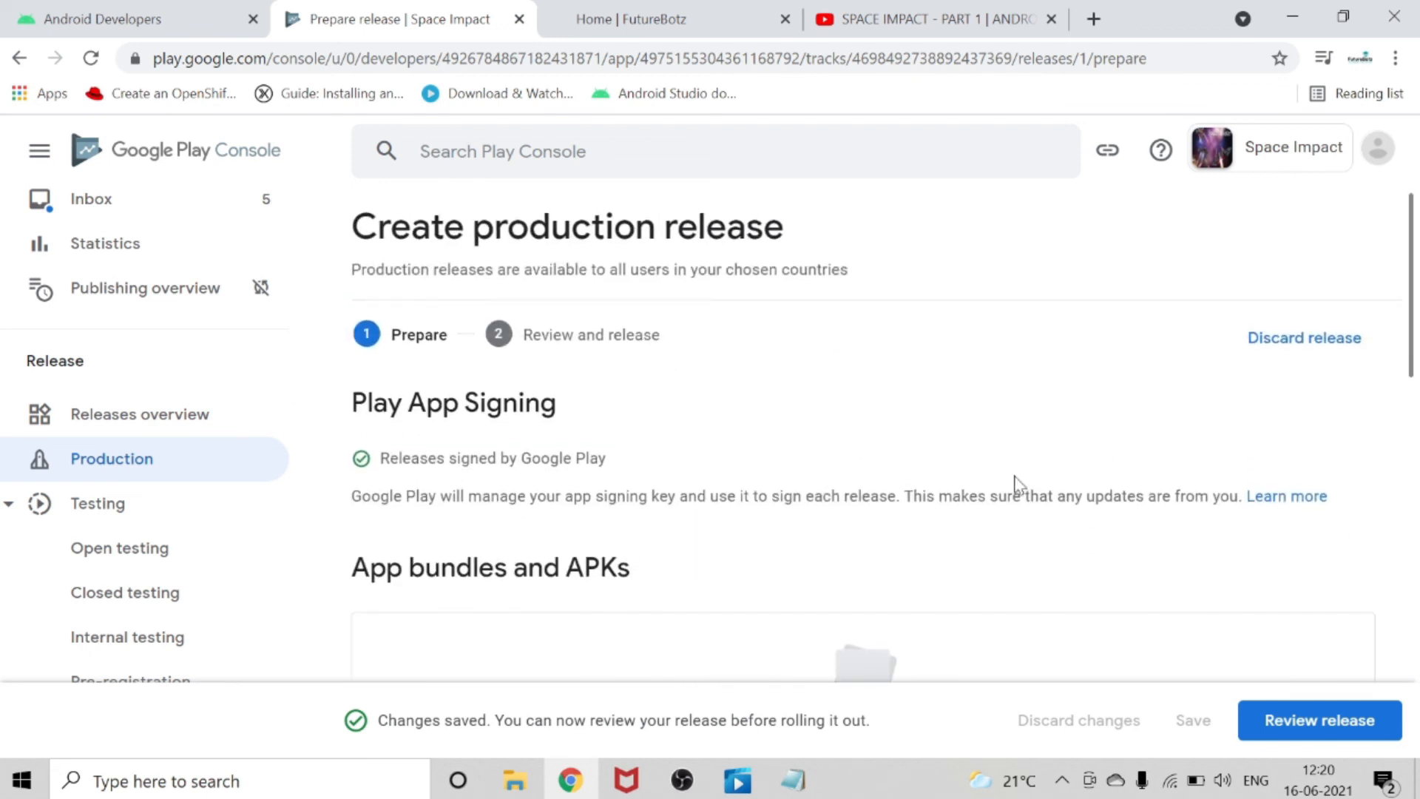
pyautogui.click(1345, 723)
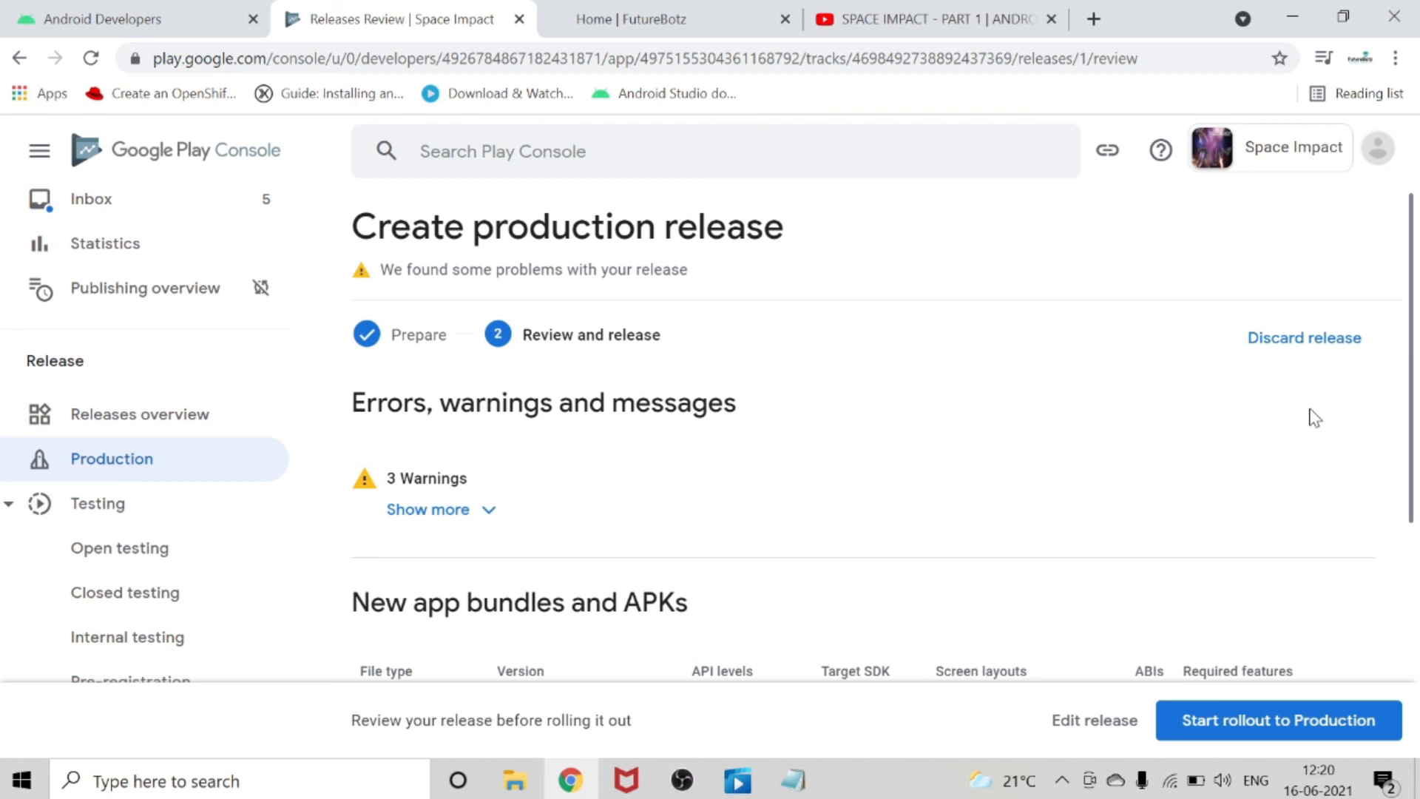
# Expand the release warnings and examine them along with the new APK details and release notes.
pyautogui.click(412, 509)
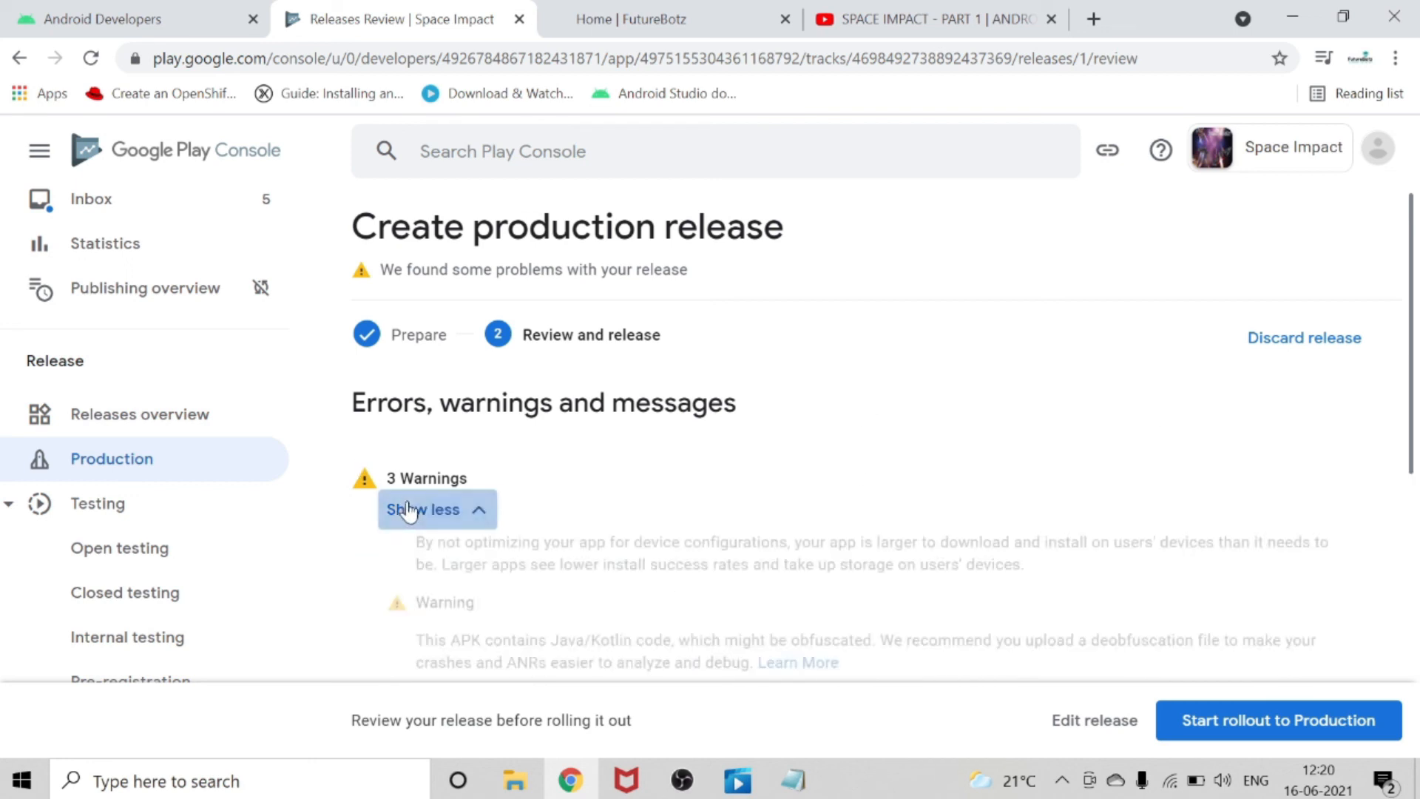
pyautogui.scroll(-2, 597, 496)
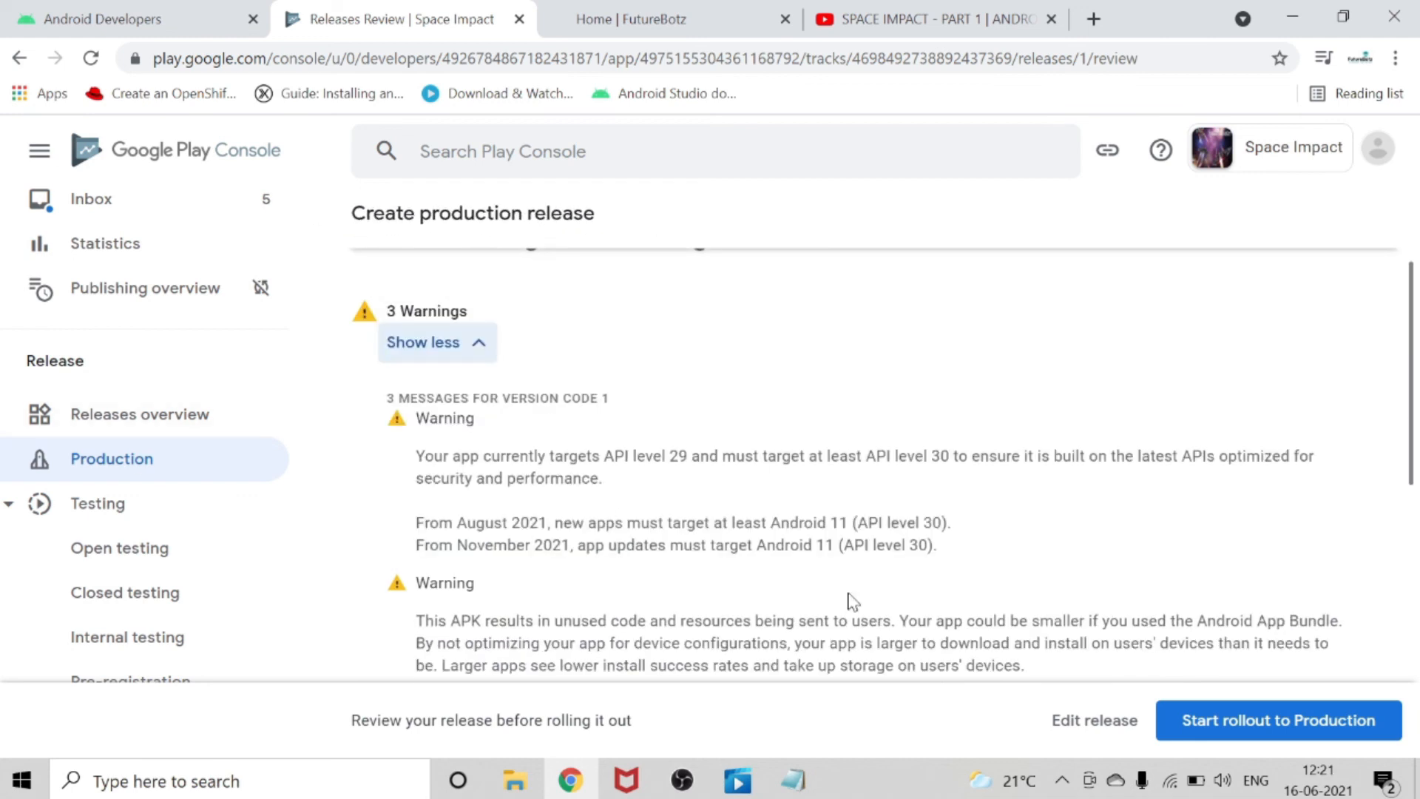
pyautogui.scroll(-2, 988, 583)
pyautogui.scroll(-2, 961, 540)
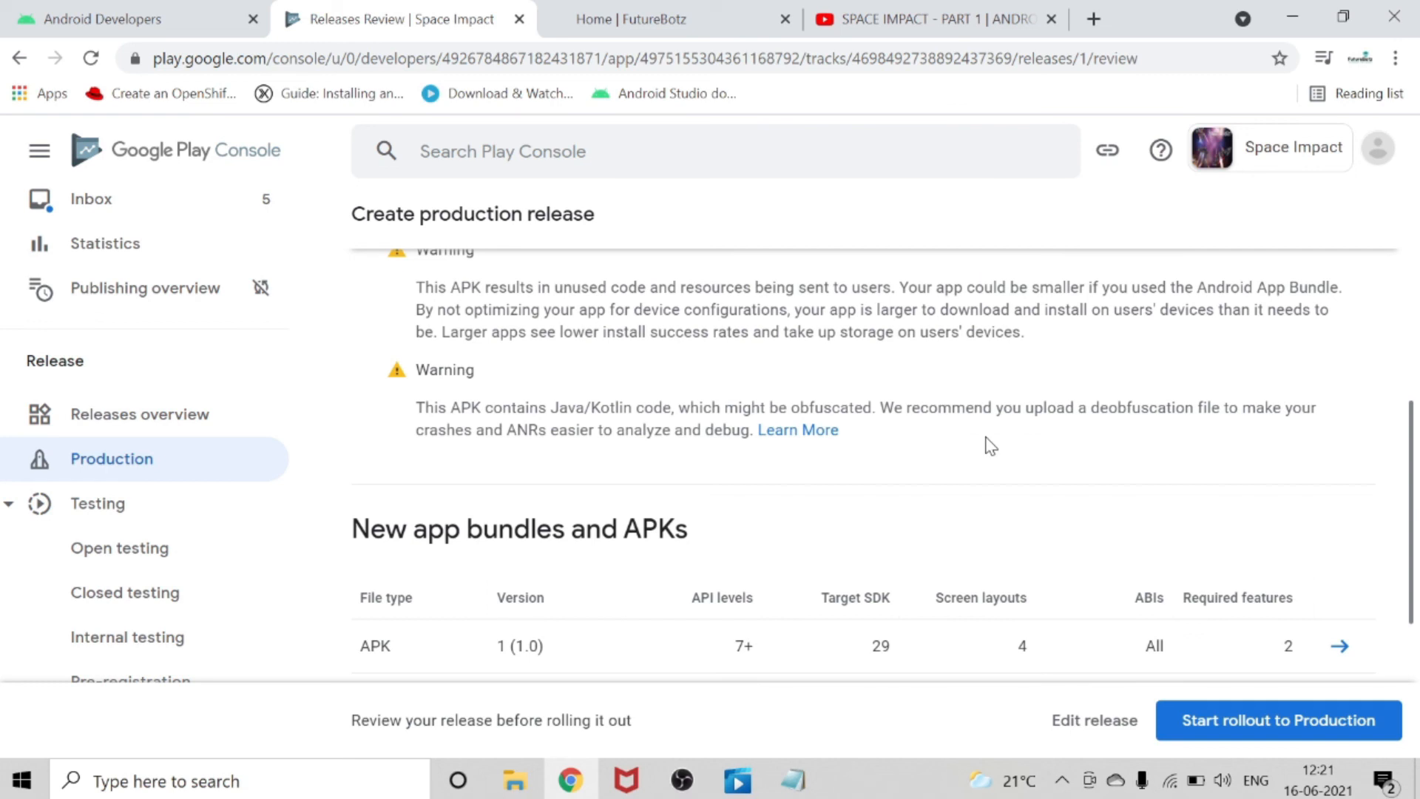
pyautogui.scroll(-2, 990, 446)
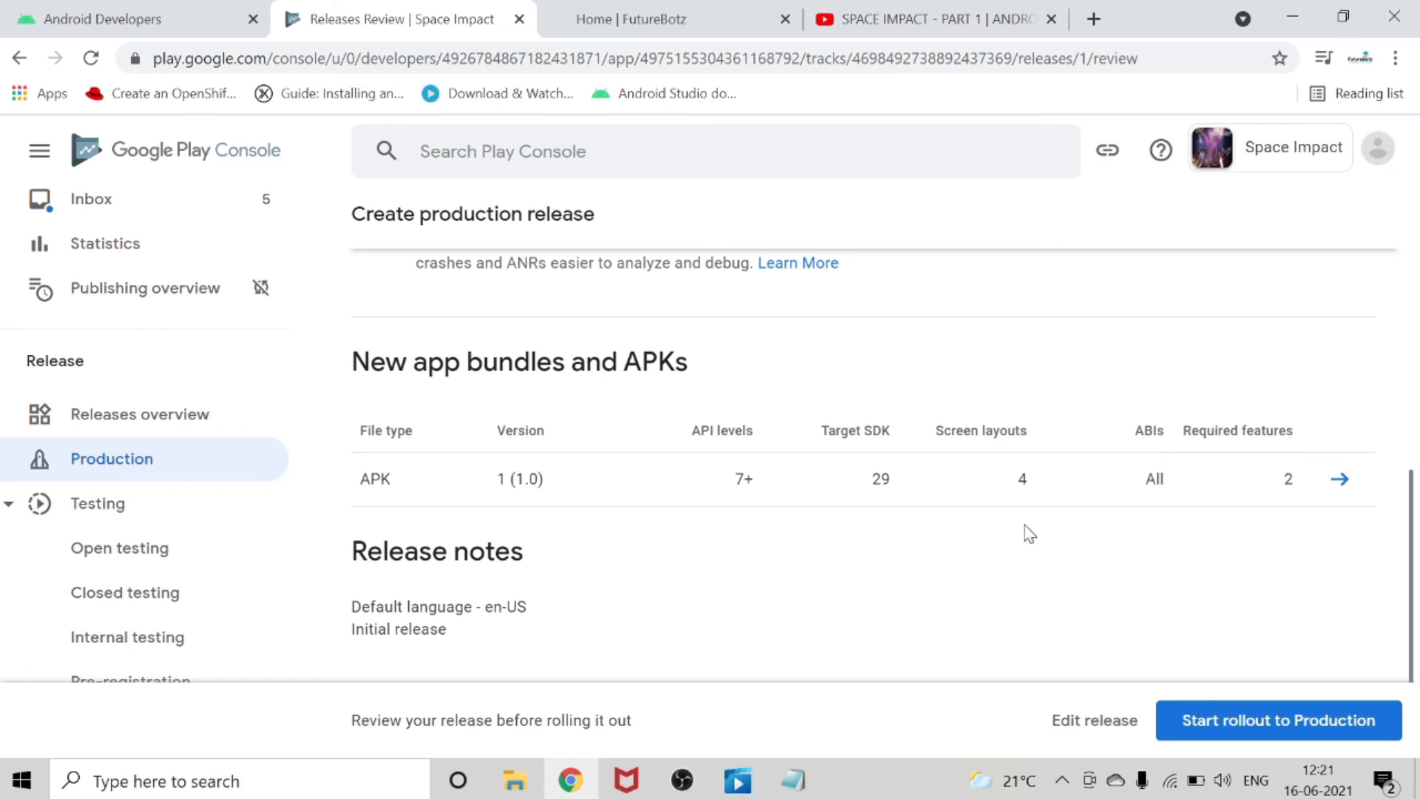
pyautogui.scroll(4, 1024, 525)
pyautogui.scroll(-4, 1023, 525)
pyautogui.scroll(1, 1097, 552)
pyautogui.scroll(-3, 1102, 553)
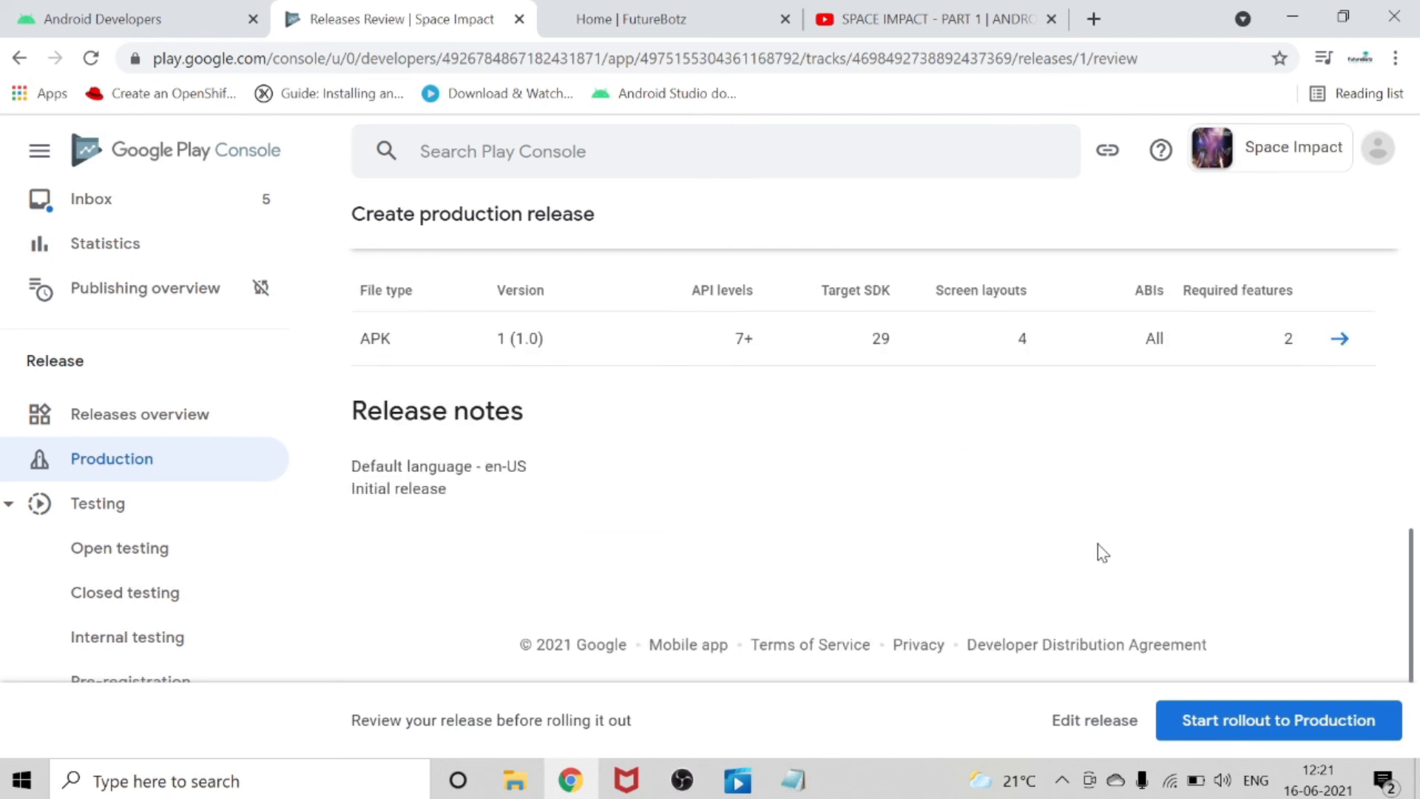
# Roll out the release to Production, confirm the rollout, and check its status on the Production track.
pyautogui.click(1265, 728)
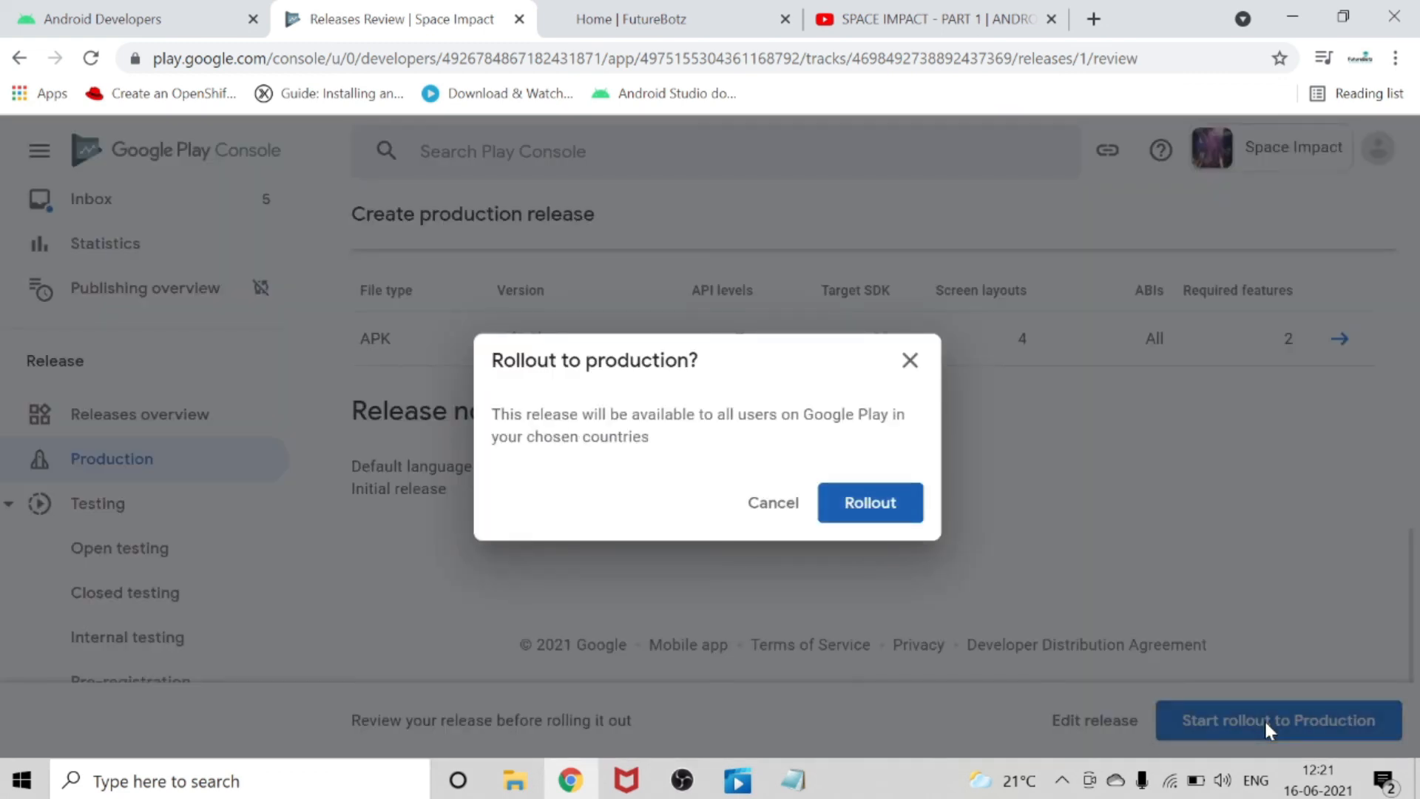
pyautogui.click(850, 505)
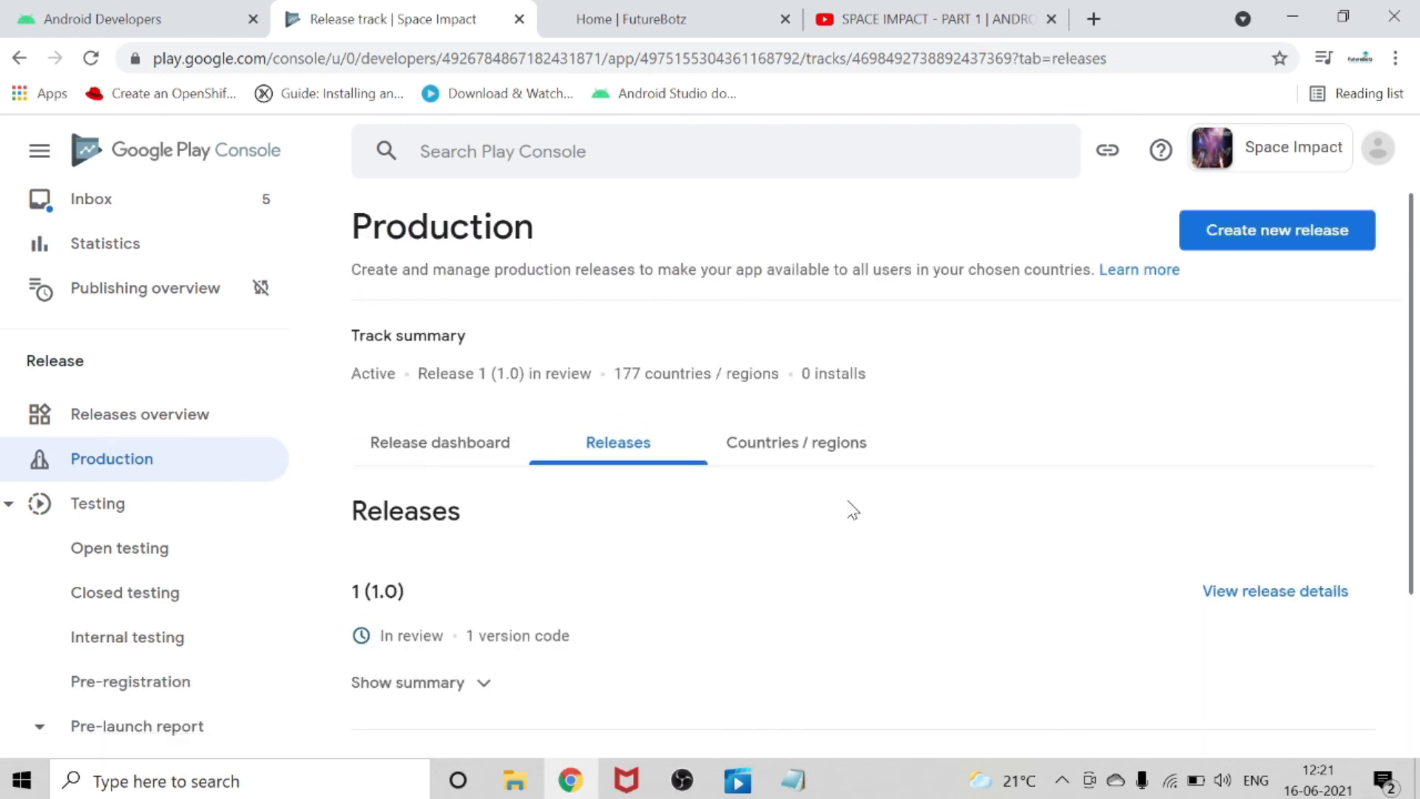
pyautogui.scroll(-2, 850, 510)
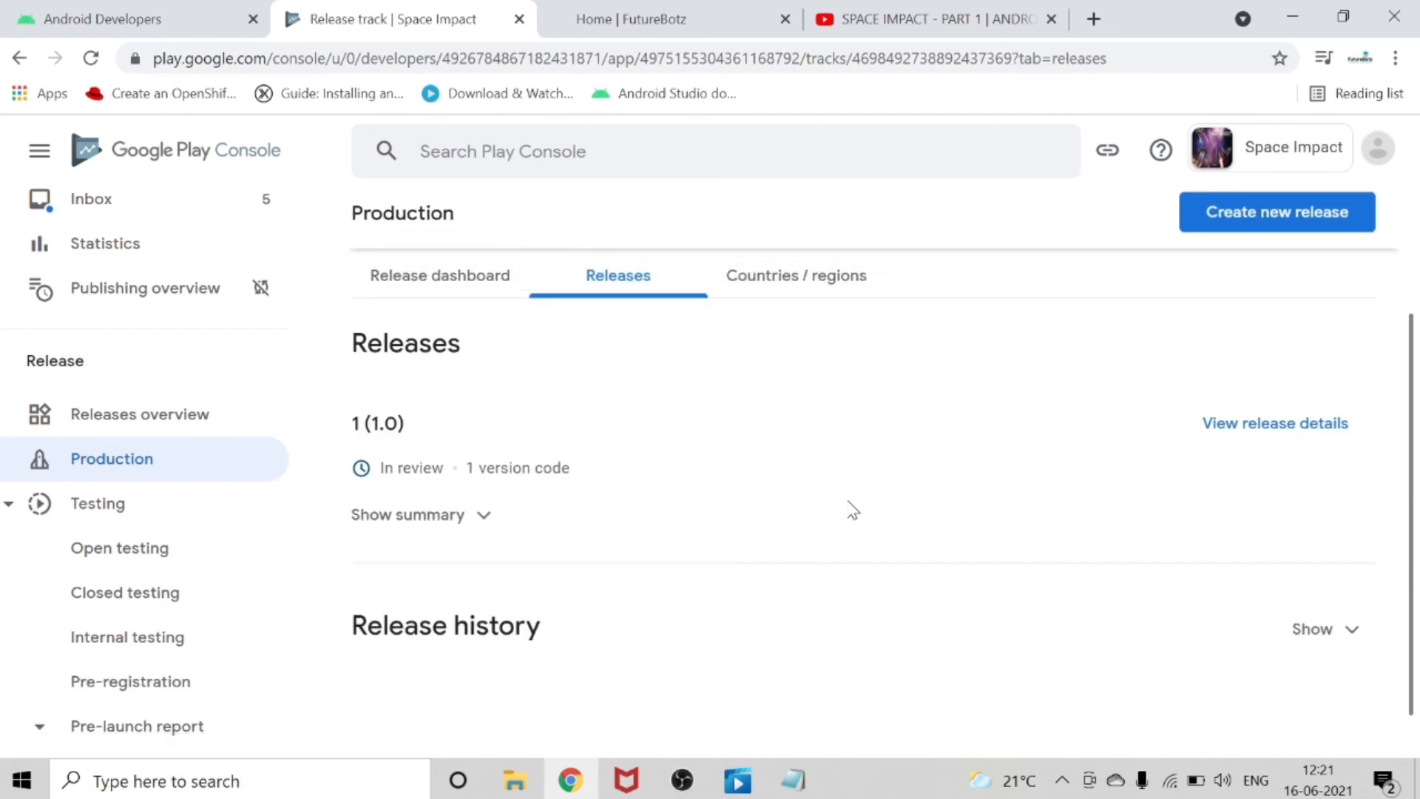
pyautogui.scroll(-1, 850, 510)
pyautogui.scroll(2, 851, 510)
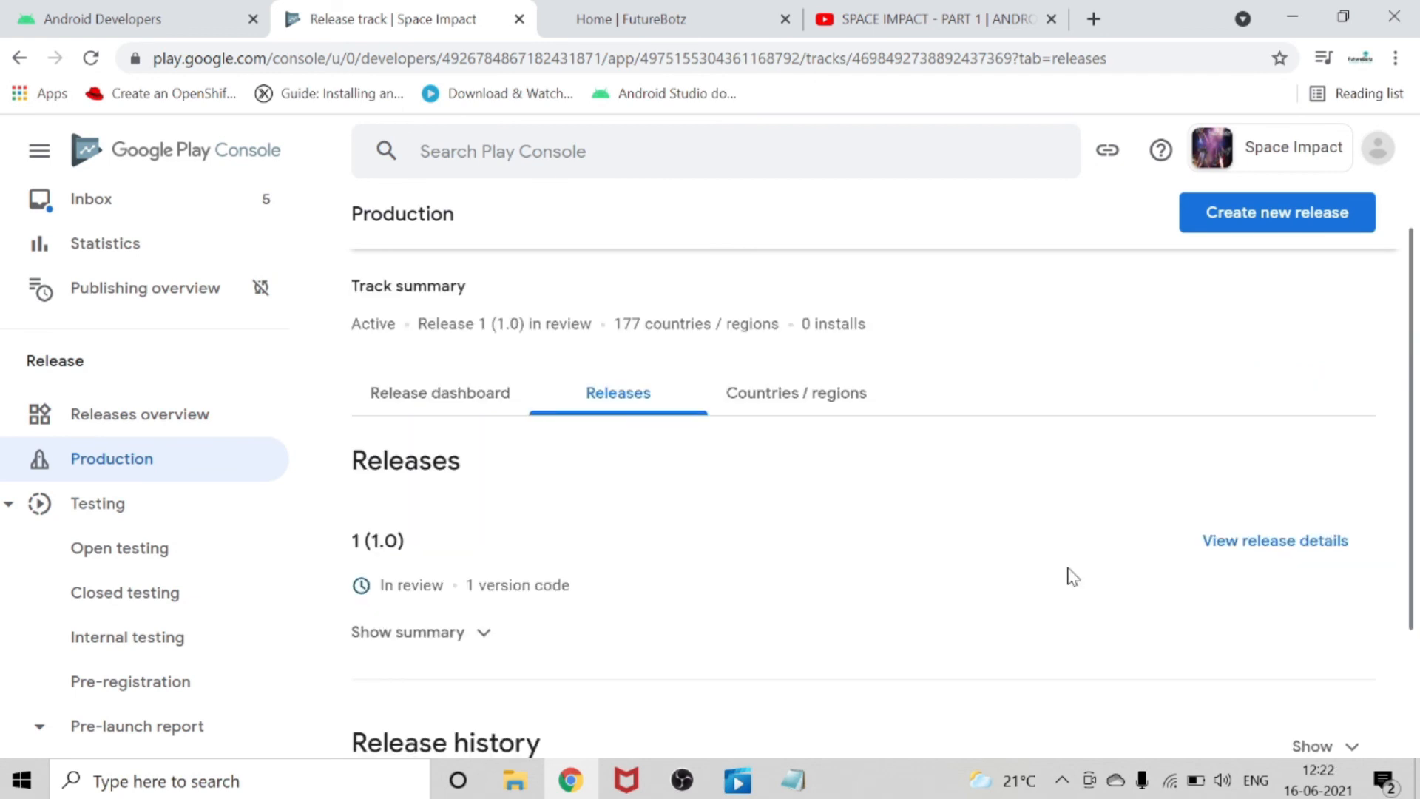